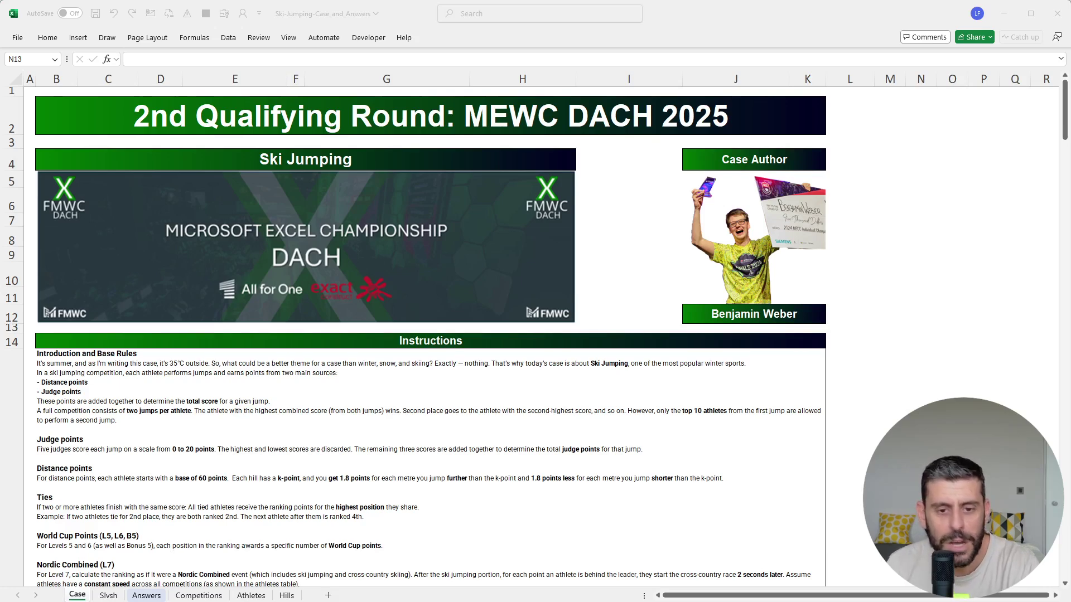
Step: Examine the Competitions sheet's jump data, including the distance column and the Judge 1 to Judge 5 scores
{"action": "scroll", "coordinate": [706, 460], "scroll_direction": "down", "scroll_amount": 3}
{"action": "scroll", "coordinate": [706, 460], "scroll_direction": "up", "scroll_amount": 3}
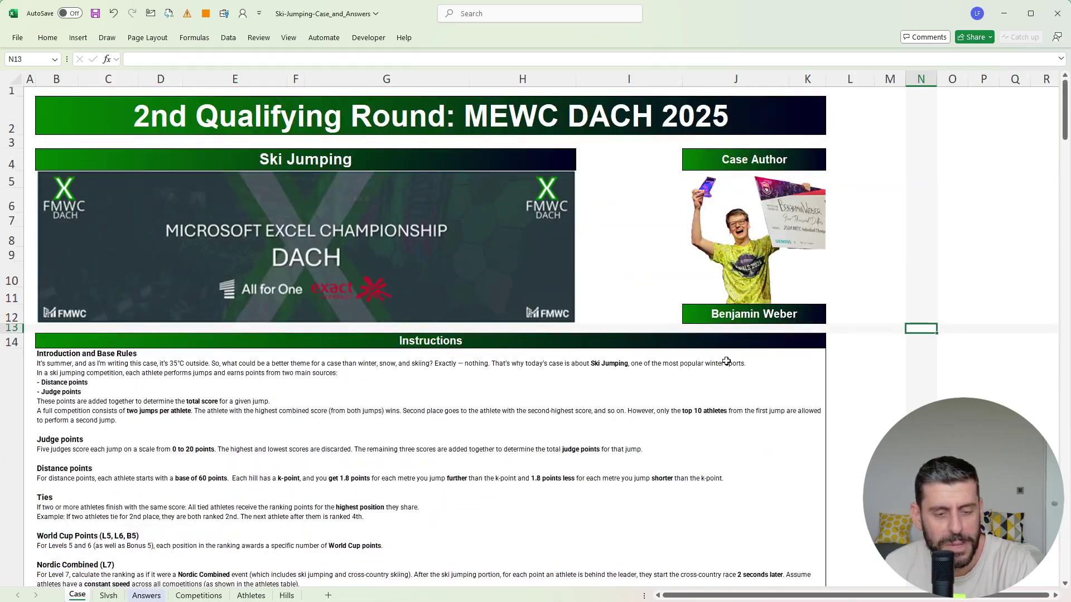
{"action": "left_click", "coordinate": [219, 597]}
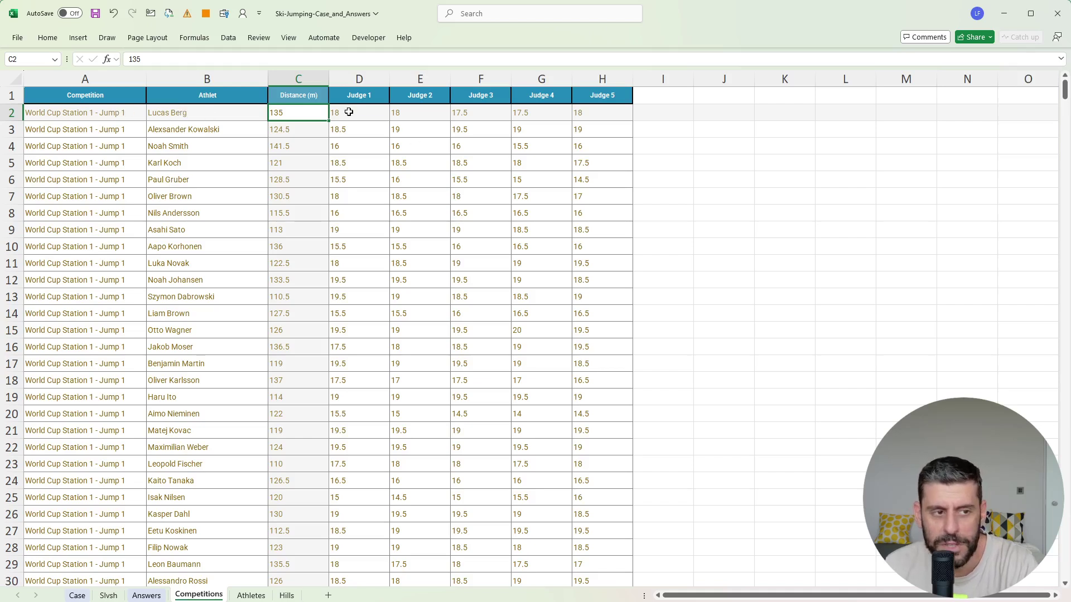
{"action": "left_click_drag", "start_coordinate": [352, 96], "coordinate": [617, 90]}
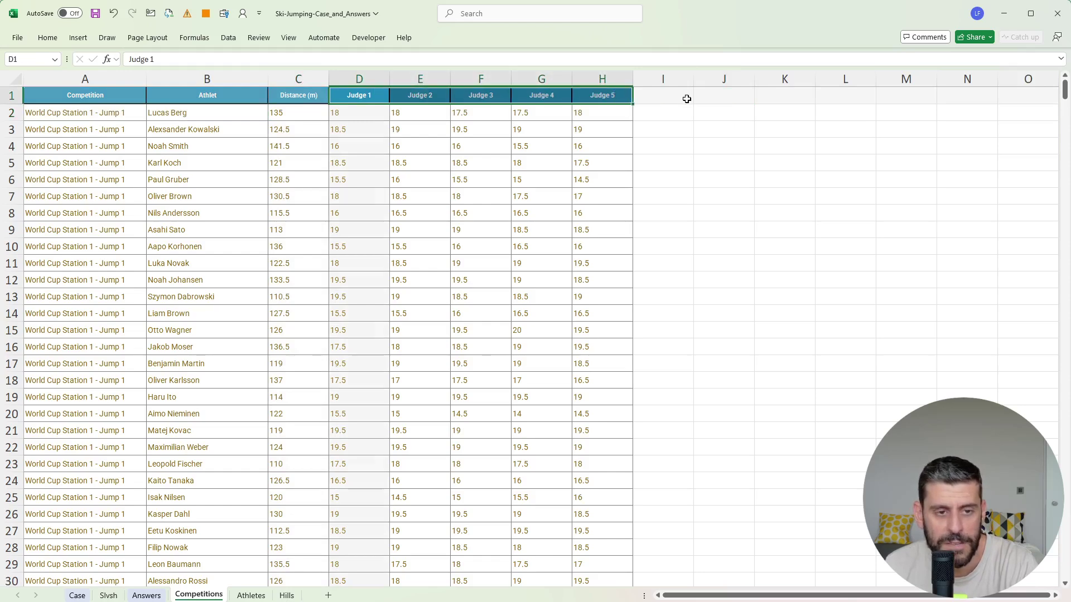
{"action": "left_click", "coordinate": [686, 97]}
{"action": "left_click_drag", "start_coordinate": [305, 98], "coordinate": [297, 179]}
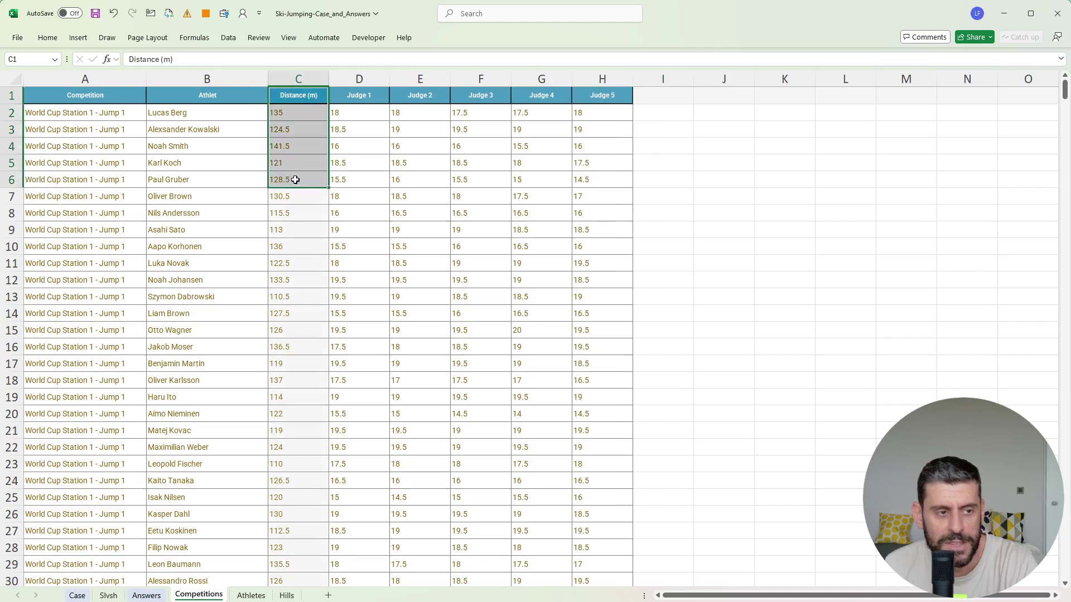
{"action": "left_click", "coordinate": [299, 156]}
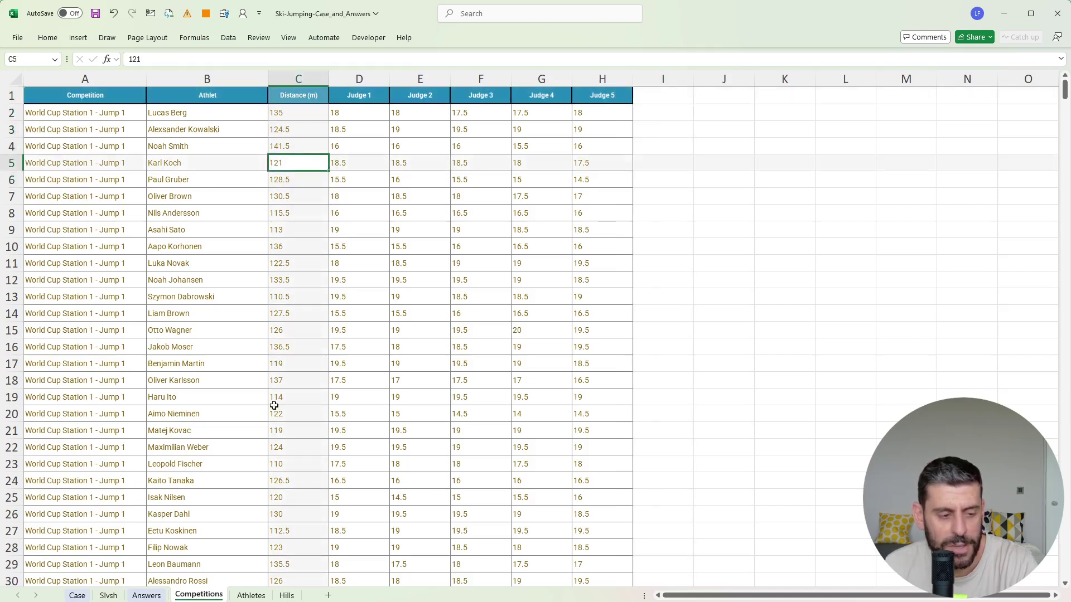
Step: Look over the data on the Athletes and Hills sheets and return to the Case sheet
{"action": "left_click", "coordinate": [251, 595]}
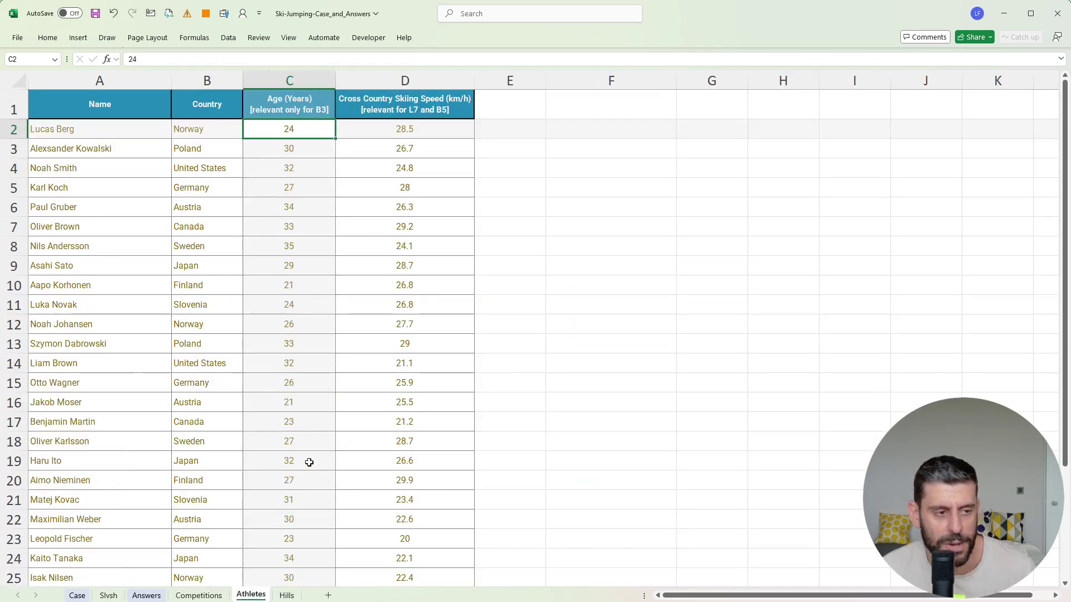
{"action": "left_click", "coordinate": [286, 595]}
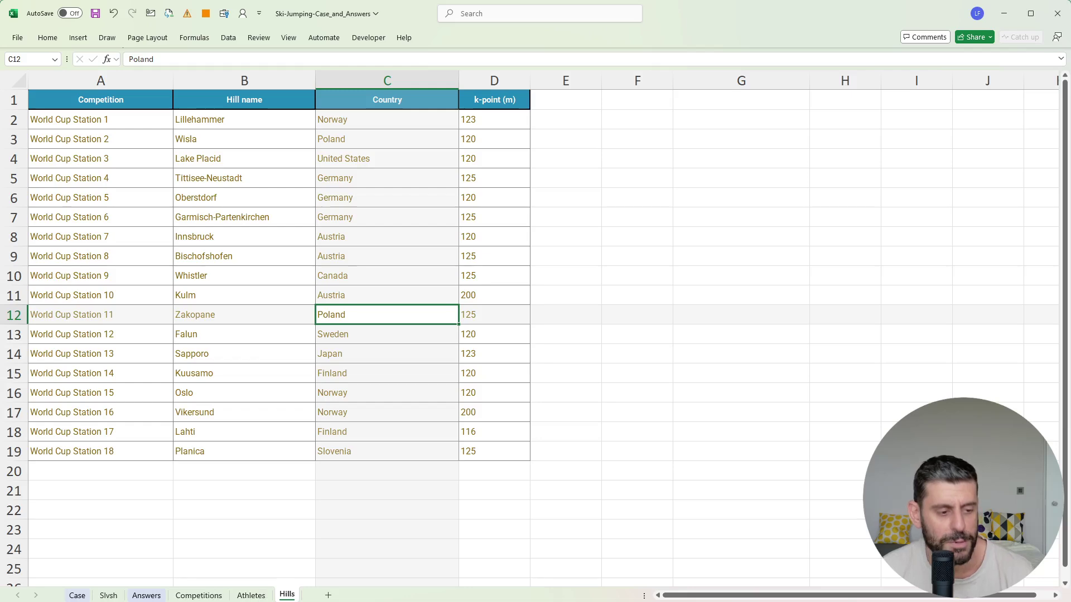
{"action": "left_click", "coordinate": [84, 596]}
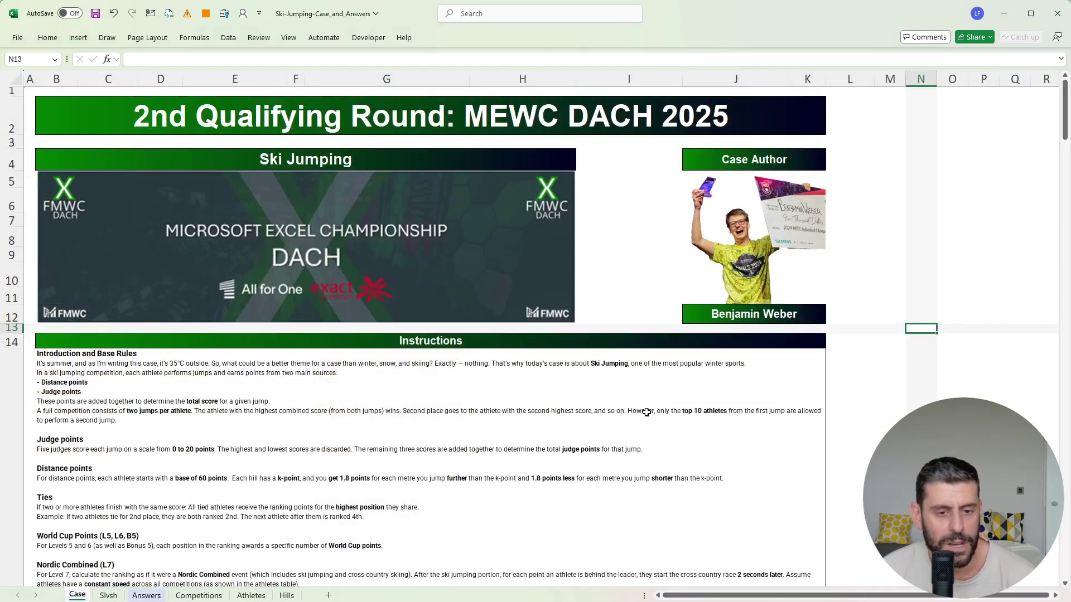
Step: Skim the level questions on the Case sheet and read the instructions with the scoring rules
{"action": "left_click", "coordinate": [923, 280]}
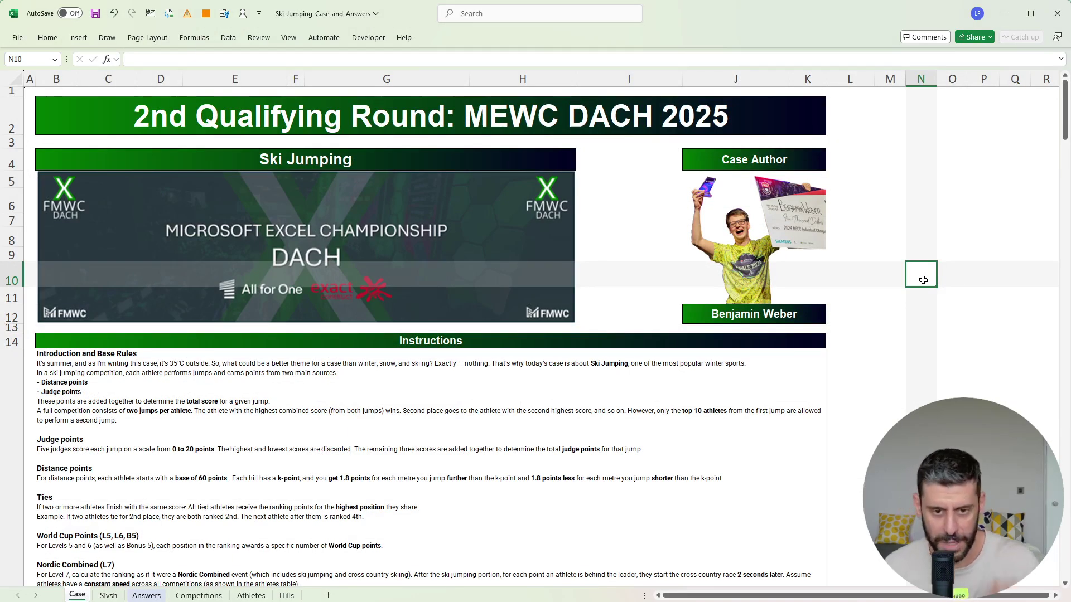
{"action": "scroll", "coordinate": [853, 326], "scroll_direction": "down", "scroll_amount": 20}
{"action": "scroll", "coordinate": [851, 333], "scroll_direction": "down", "scroll_amount": 20}
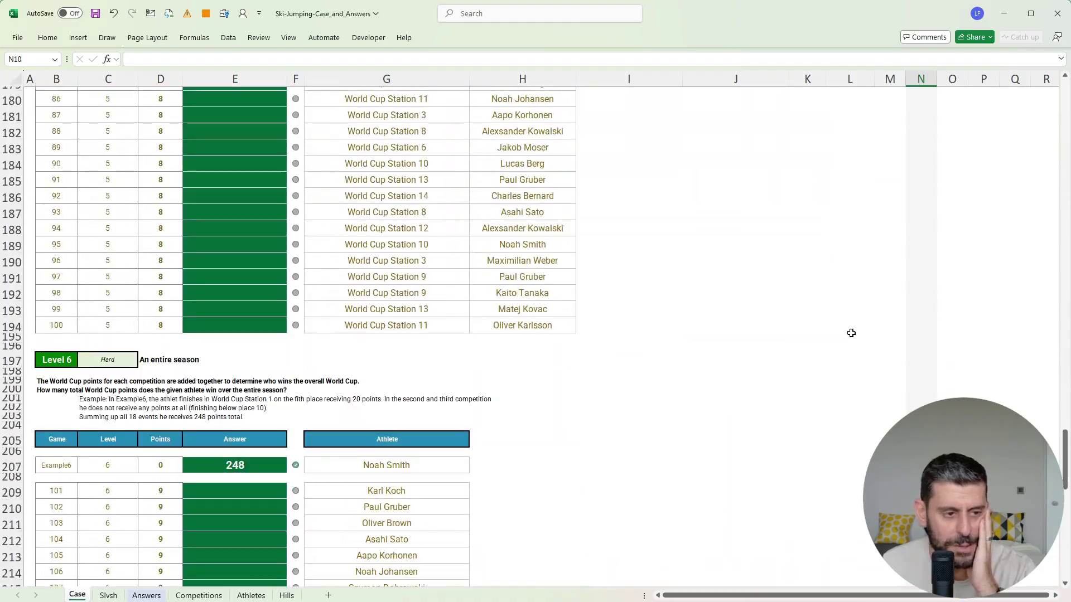
{"action": "scroll", "coordinate": [851, 334], "scroll_direction": "up", "scroll_amount": 20}
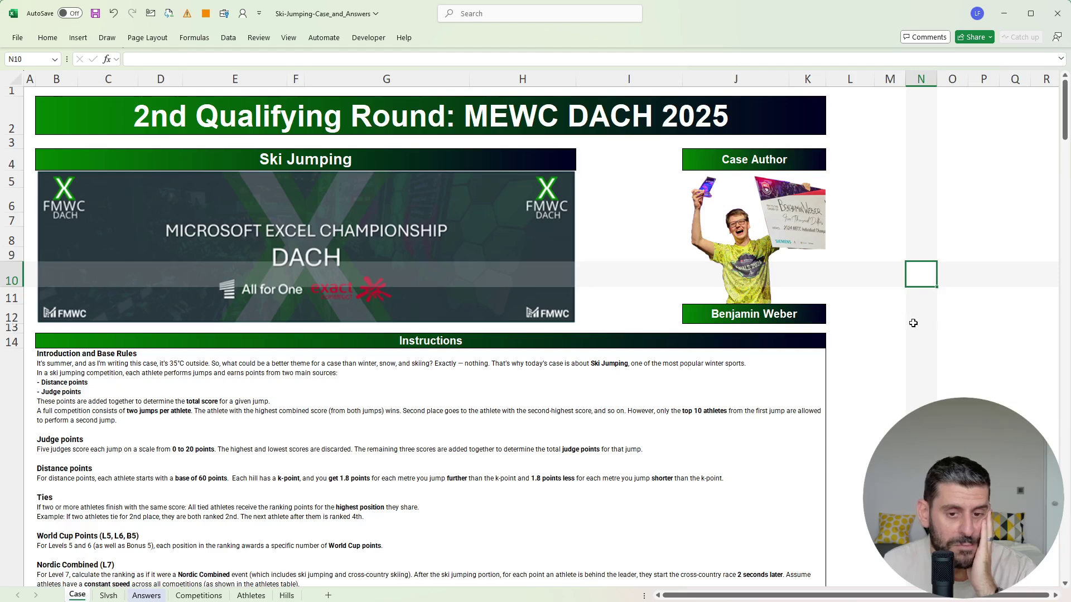
{"action": "left_click", "coordinate": [932, 317]}
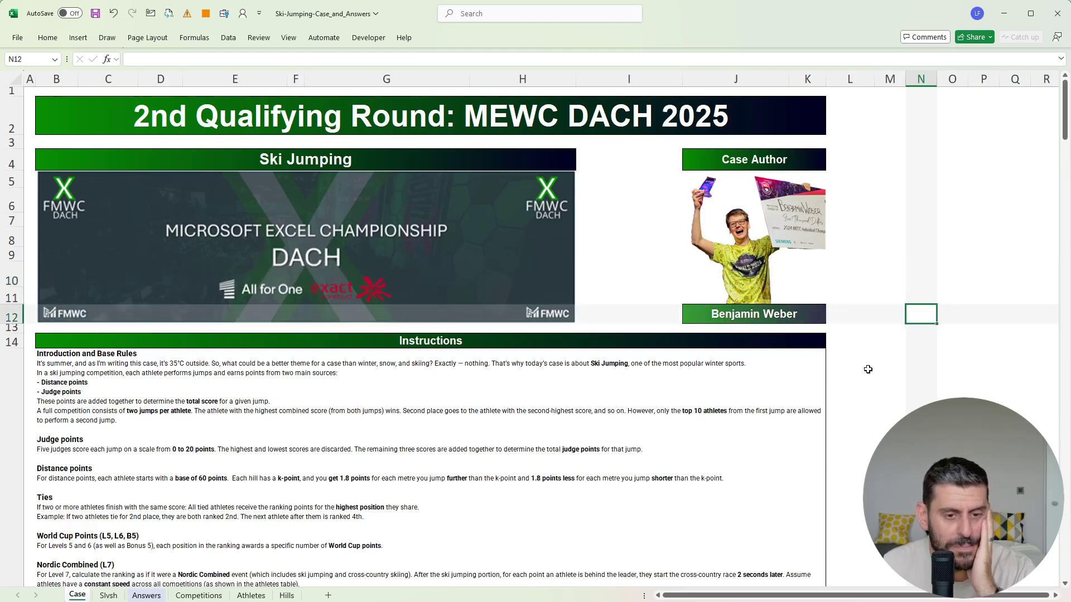
{"action": "scroll", "coordinate": [867, 369], "scroll_direction": "down", "scroll_amount": 4}
{"action": "left_click", "coordinate": [920, 443]}
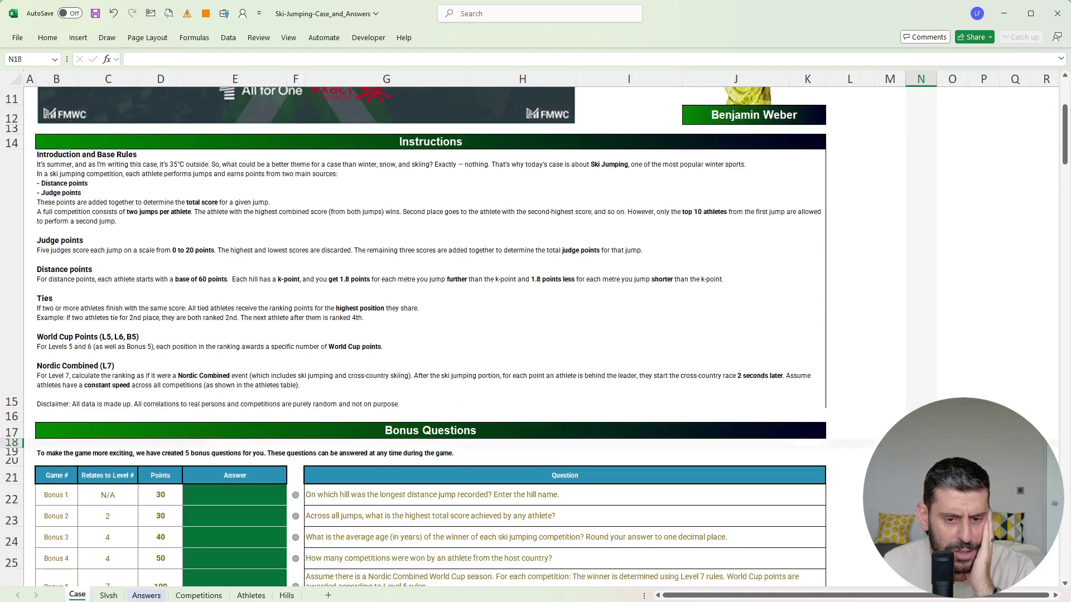
{"action": "left_click", "coordinate": [921, 395]}
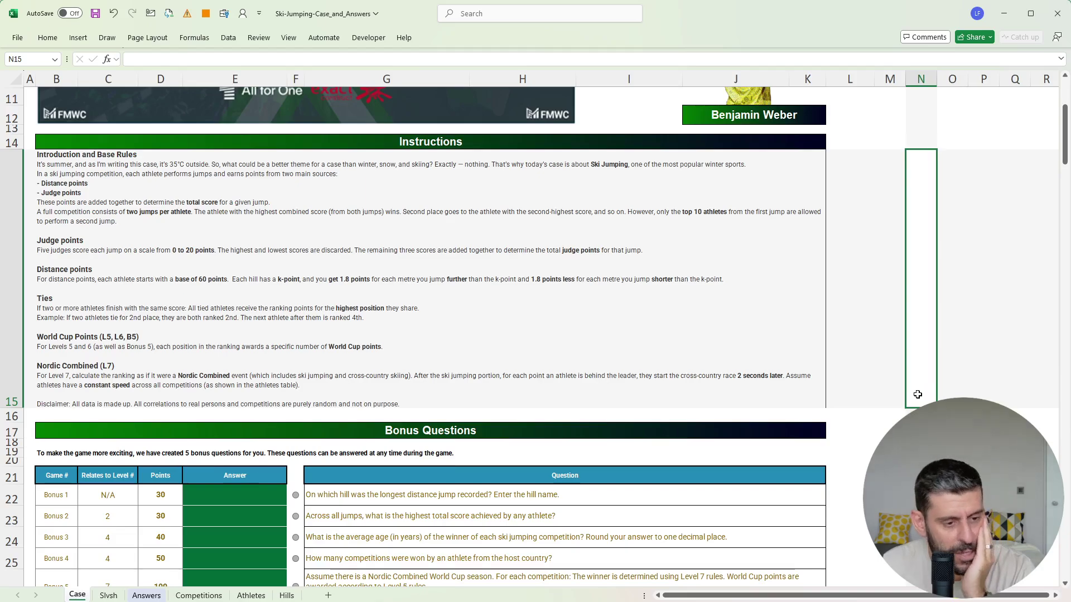
Step: Skim all levels of the case and examine the Level 7 Nordic combined rules, example and first question
{"action": "scroll", "coordinate": [915, 401], "scroll_direction": "down", "scroll_amount": 10}
{"action": "scroll", "coordinate": [915, 406], "scroll_direction": "down", "scroll_amount": 20}
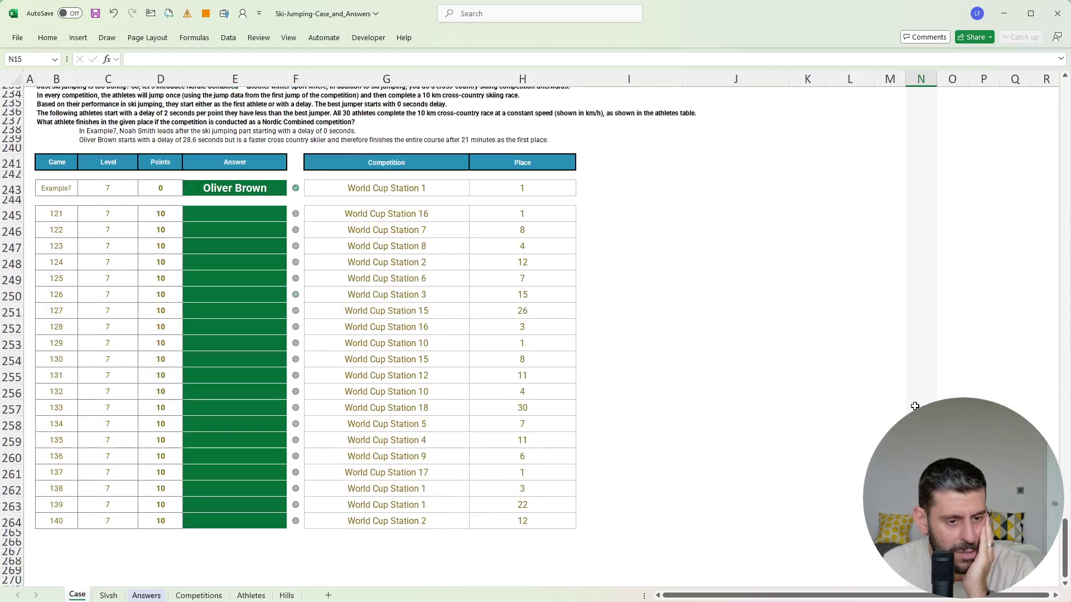
{"action": "scroll", "coordinate": [914, 406], "scroll_direction": "up", "scroll_amount": 20}
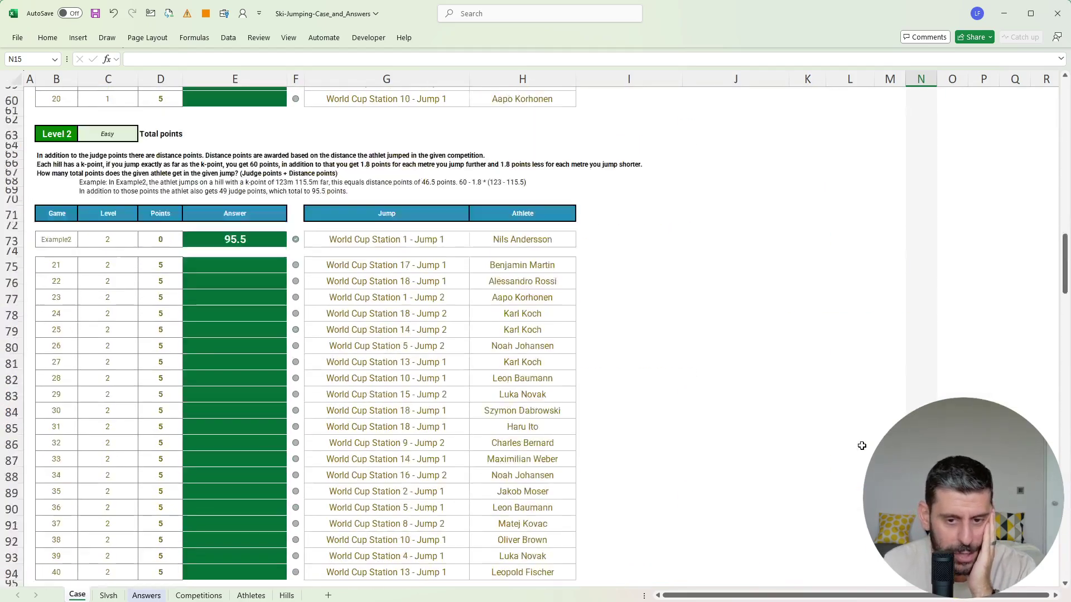
{"action": "scroll", "coordinate": [862, 446], "scroll_direction": "up", "scroll_amount": 15}
{"action": "scroll", "coordinate": [820, 473], "scroll_direction": "down", "scroll_amount": 20}
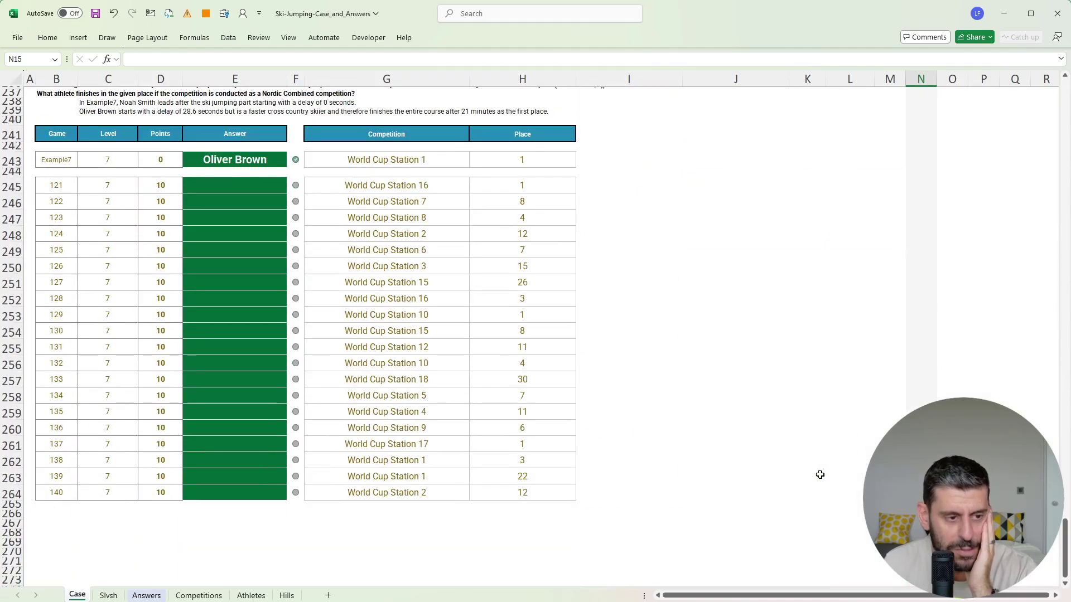
{"action": "scroll", "coordinate": [819, 474], "scroll_direction": "up", "scroll_amount": 5}
{"action": "left_click", "coordinate": [744, 246]}
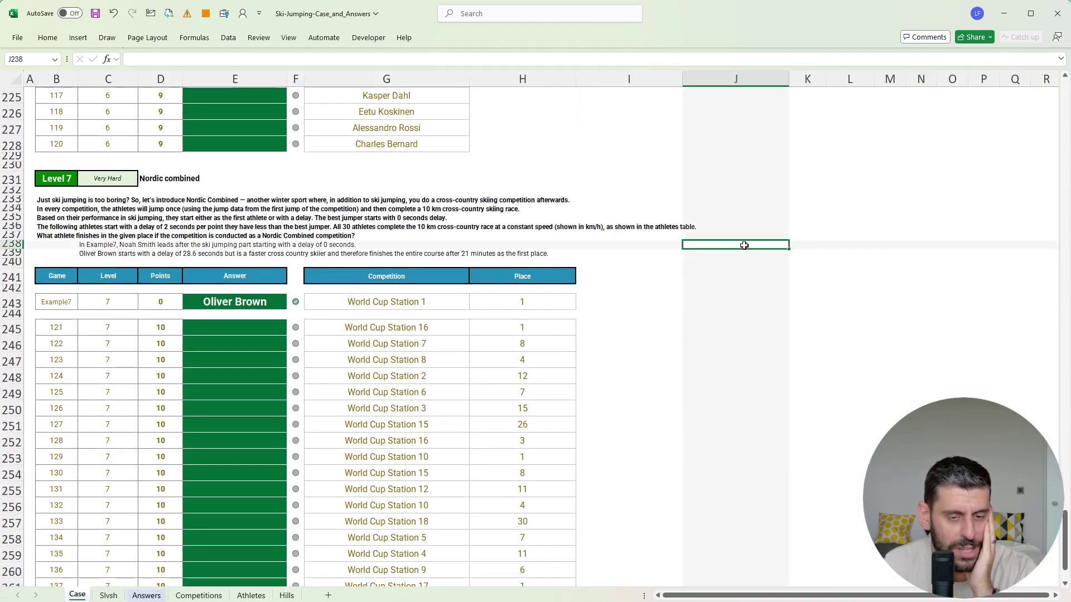
{"action": "left_click", "coordinate": [862, 210]}
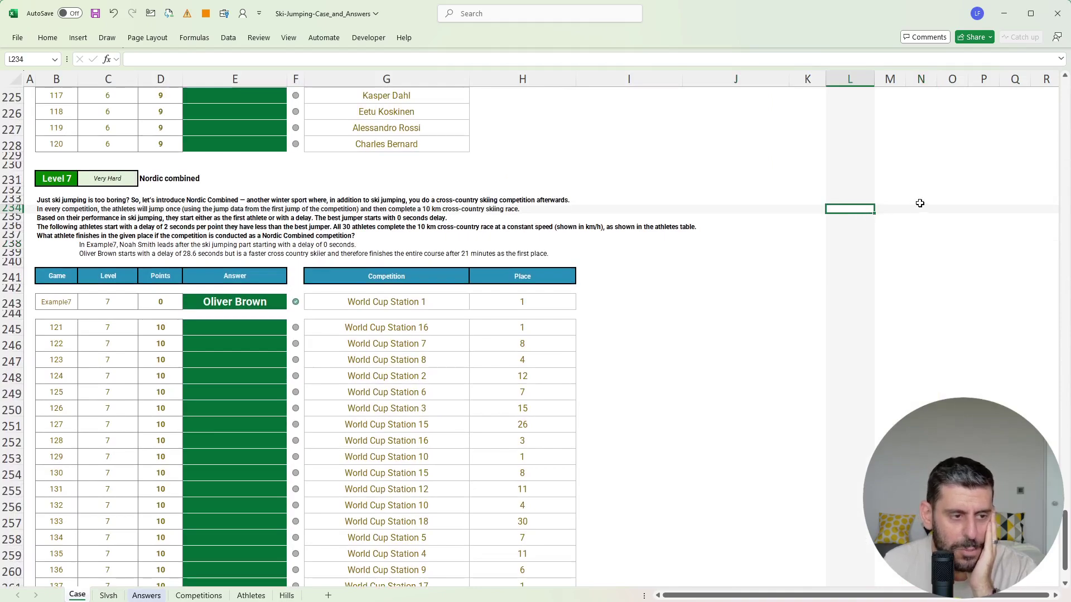
{"action": "left_click", "coordinate": [312, 303]}
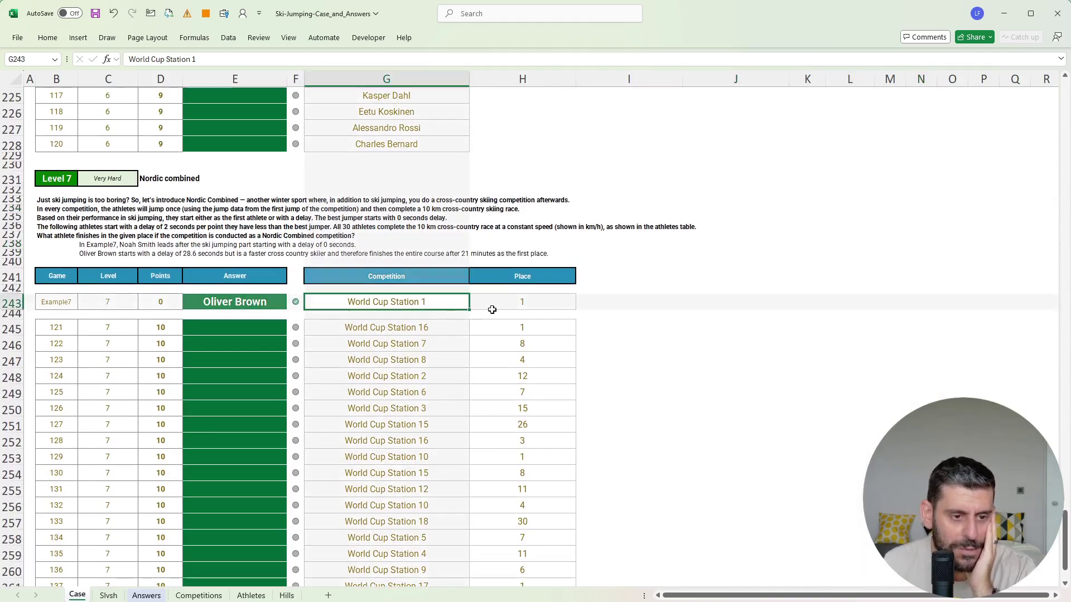
{"action": "key", "text": "Down"}
{"action": "key", "text": "Down"}
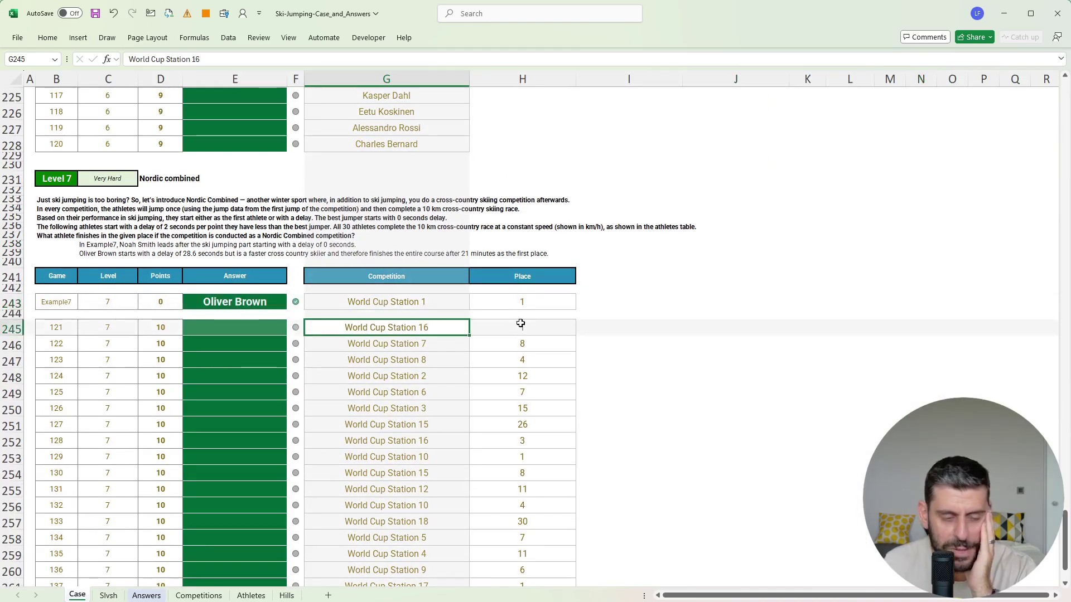
Step: Review the instructions at the start of the Case sheet and the bonus questions table below them
{"action": "scroll", "coordinate": [435, 391], "scroll_direction": "up", "scroll_amount": 20}
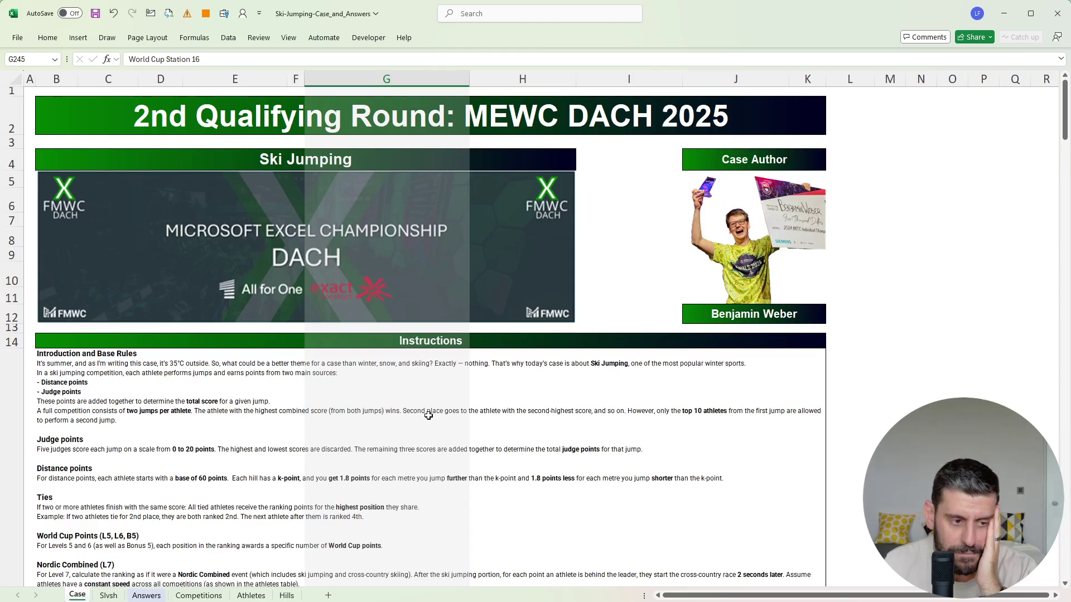
{"action": "scroll", "coordinate": [429, 415], "scroll_direction": "down", "scroll_amount": 3}
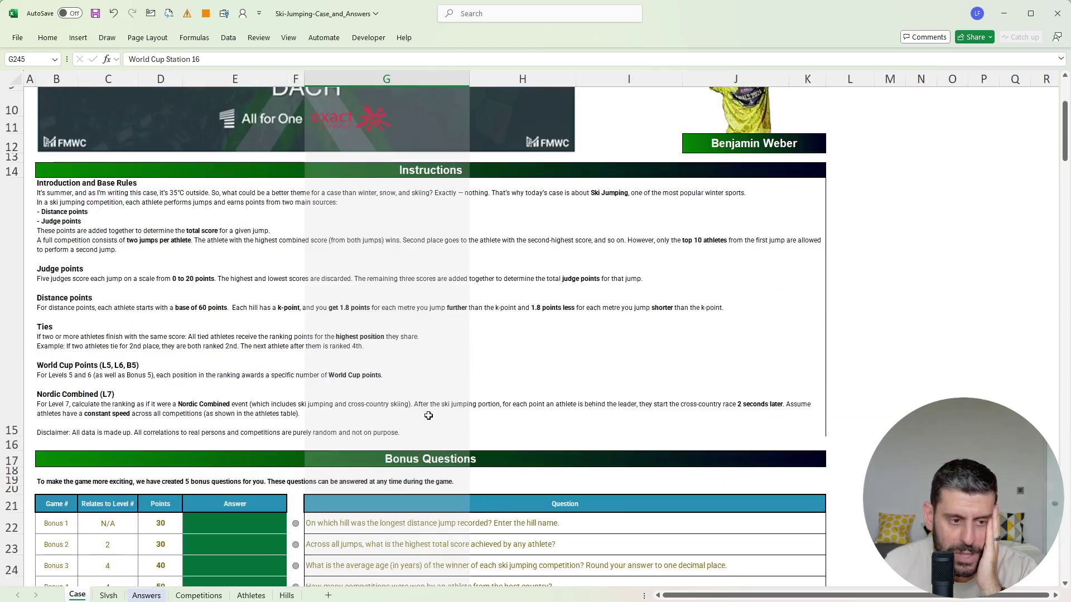
{"action": "left_click", "coordinate": [892, 382]}
{"action": "left_click", "coordinate": [890, 481]}
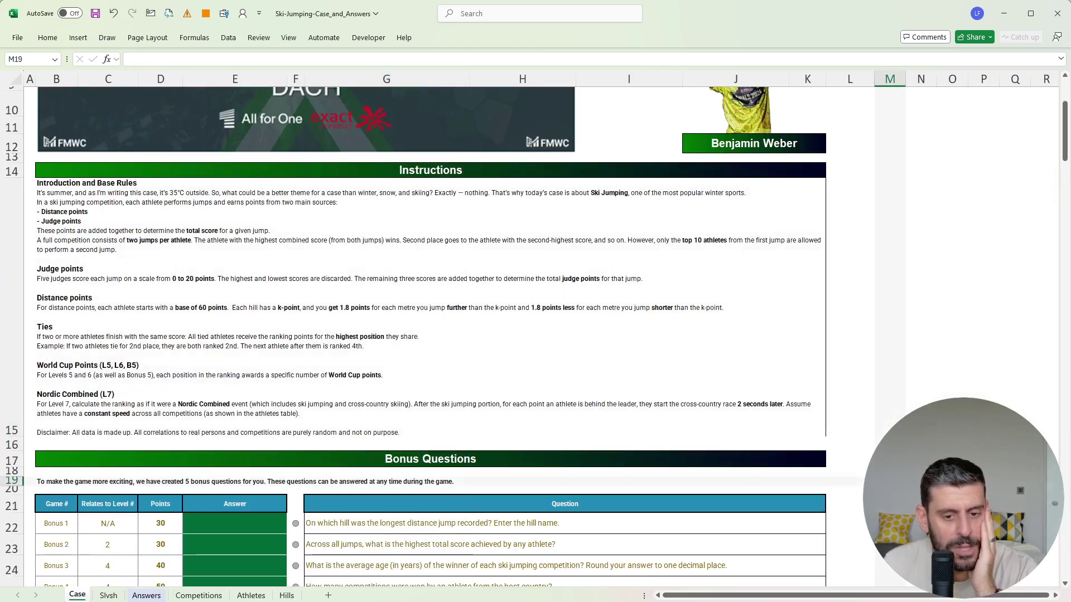
{"action": "key", "text": "Down"}
{"action": "key", "text": "Down"}
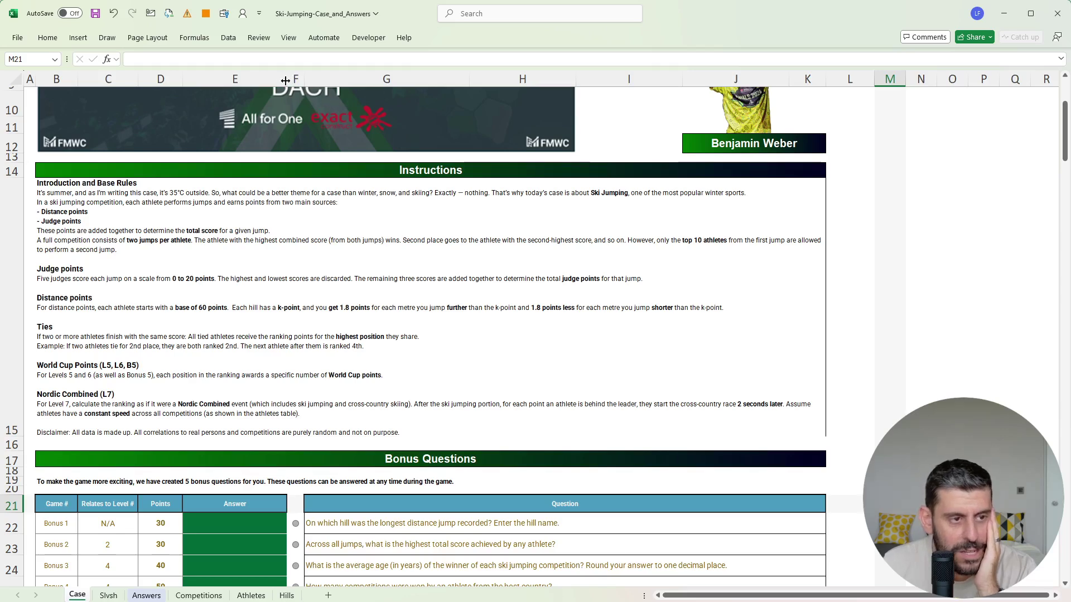
Step: Hide column F with the answer status markers on the Case sheet and check the questions layout
{"action": "left_click", "coordinate": [296, 78]}
{"action": "key", "text": "ctrl+0"}
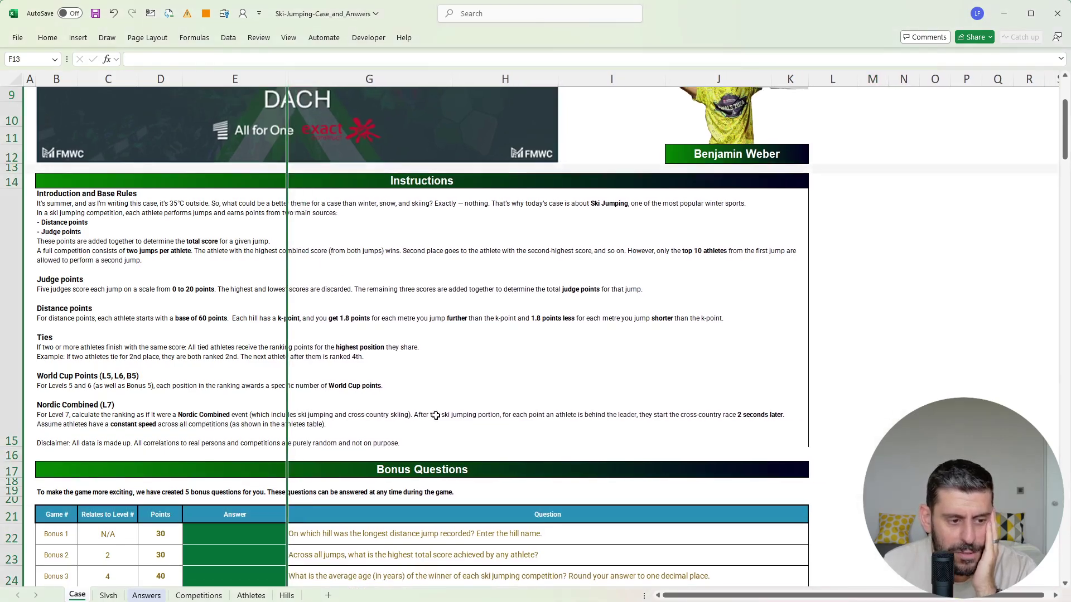
{"action": "scroll", "coordinate": [534, 436], "scroll_direction": "down", "scroll_amount": 2}
{"action": "scroll", "coordinate": [669, 458], "scroll_direction": "up", "scroll_amount": 2}
{"action": "left_click", "coordinate": [803, 482]}
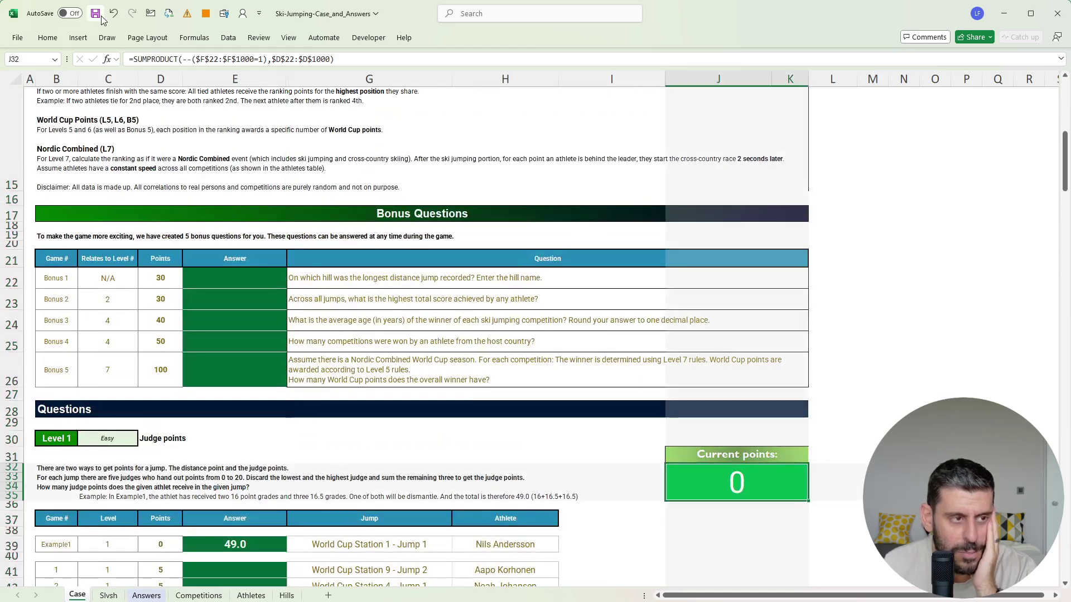
Step: Unhide column F between columns E and G on the Case sheet
{"action": "scroll", "coordinate": [322, 276], "scroll_direction": "up", "scroll_amount": 1}
{"action": "scroll", "coordinate": [322, 276], "scroll_direction": "up", "scroll_amount": 1}
{"action": "left_click_drag", "start_coordinate": [295, 78], "coordinate": [263, 80]}
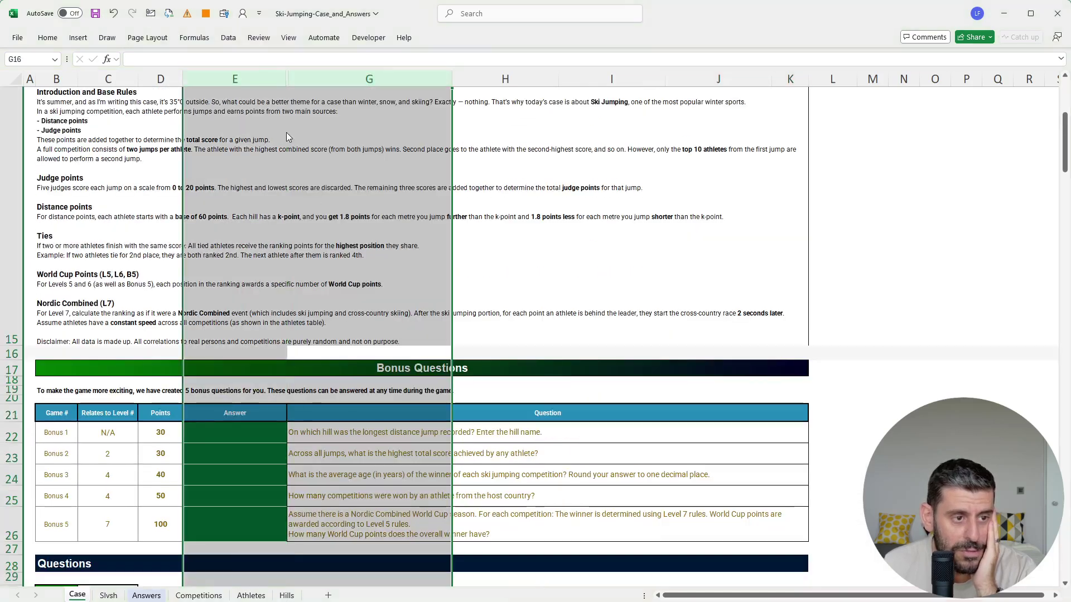
{"action": "left_click", "coordinate": [327, 283]}
{"action": "left_click", "coordinate": [836, 365]}
{"action": "left_click", "coordinate": [889, 342]}
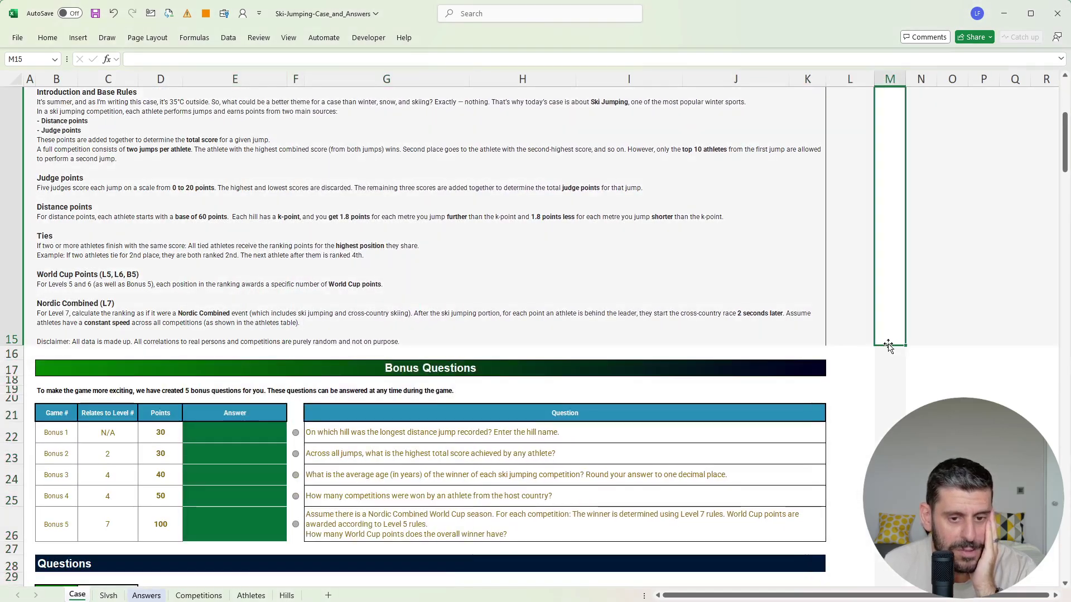
Step: Look over the Level 1 judge points questions and read the base rules in the instructions
{"action": "scroll", "coordinate": [333, 426], "scroll_direction": "down", "scroll_amount": 4}
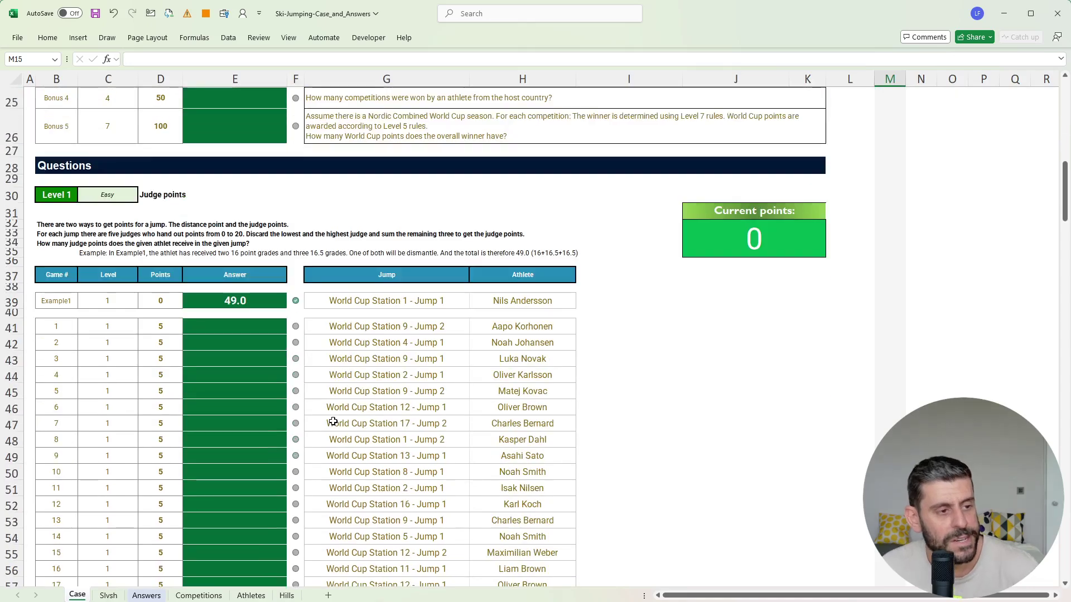
{"action": "scroll", "coordinate": [216, 347], "scroll_direction": "up", "scroll_amount": 8}
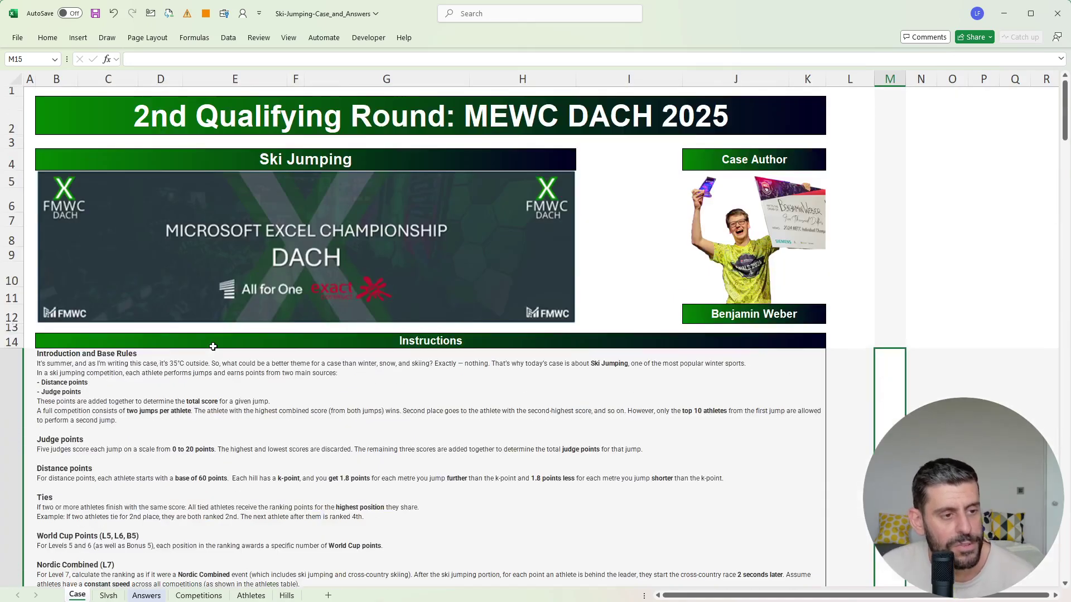
{"action": "scroll", "coordinate": [214, 346], "scroll_direction": "down", "scroll_amount": 3}
{"action": "scroll", "coordinate": [214, 346], "scroll_direction": "up", "scroll_amount": 1}
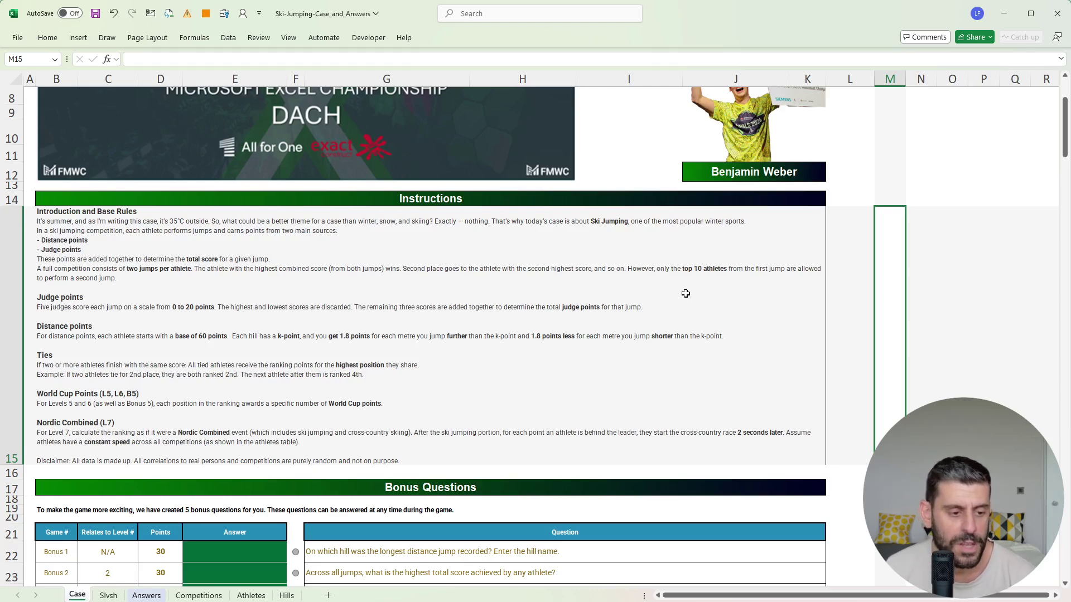
Step: Check the k-point values of the hills on the Hills sheet and return to the case instructions
{"action": "left_click", "coordinate": [287, 596]}
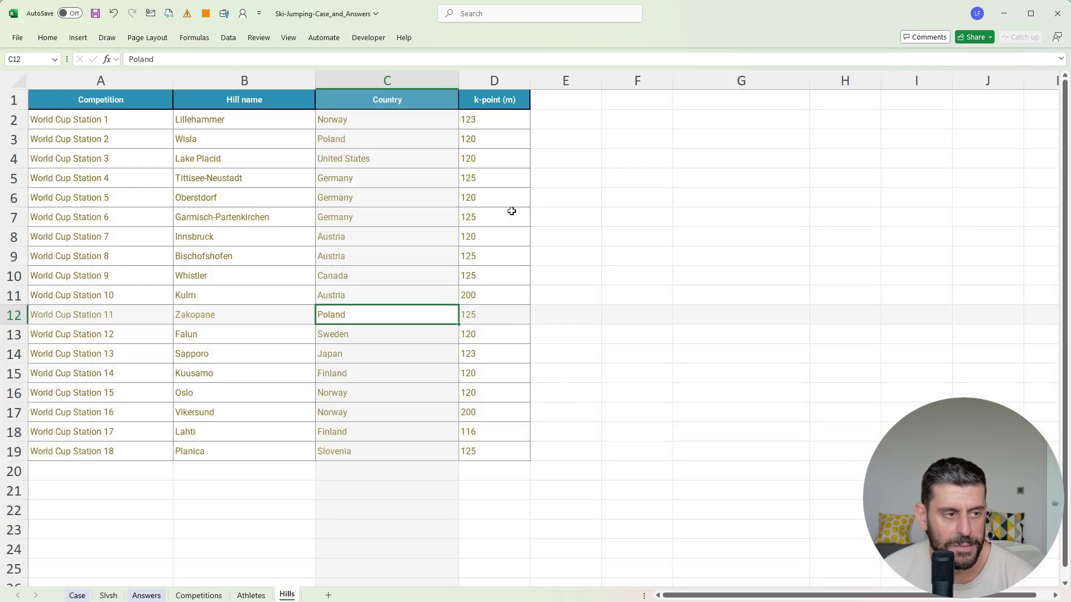
{"action": "left_click_drag", "start_coordinate": [501, 126], "coordinate": [462, 415]}
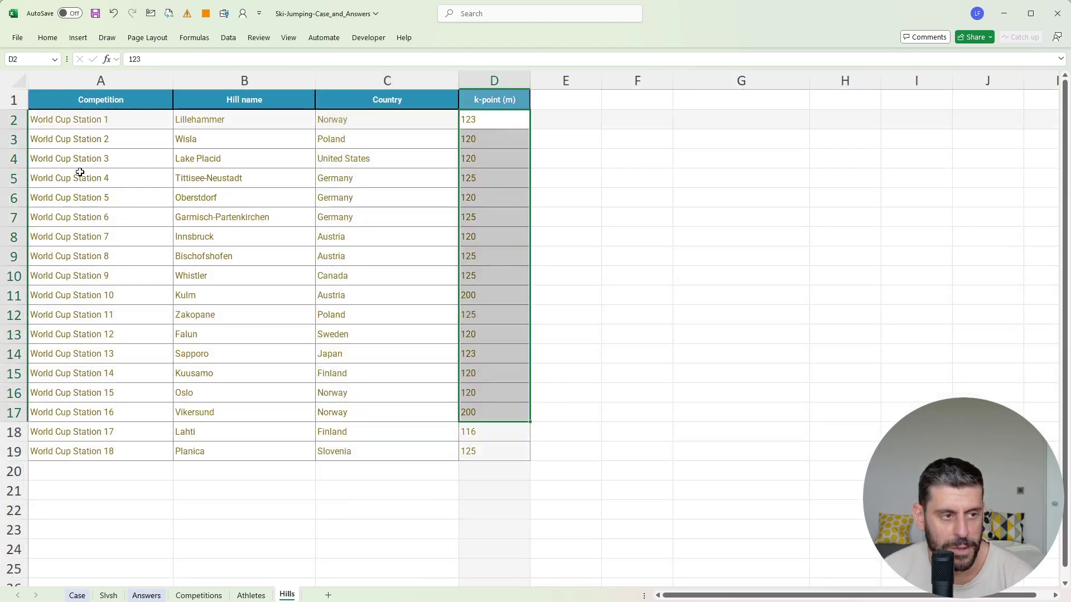
{"action": "left_click", "coordinate": [78, 596]}
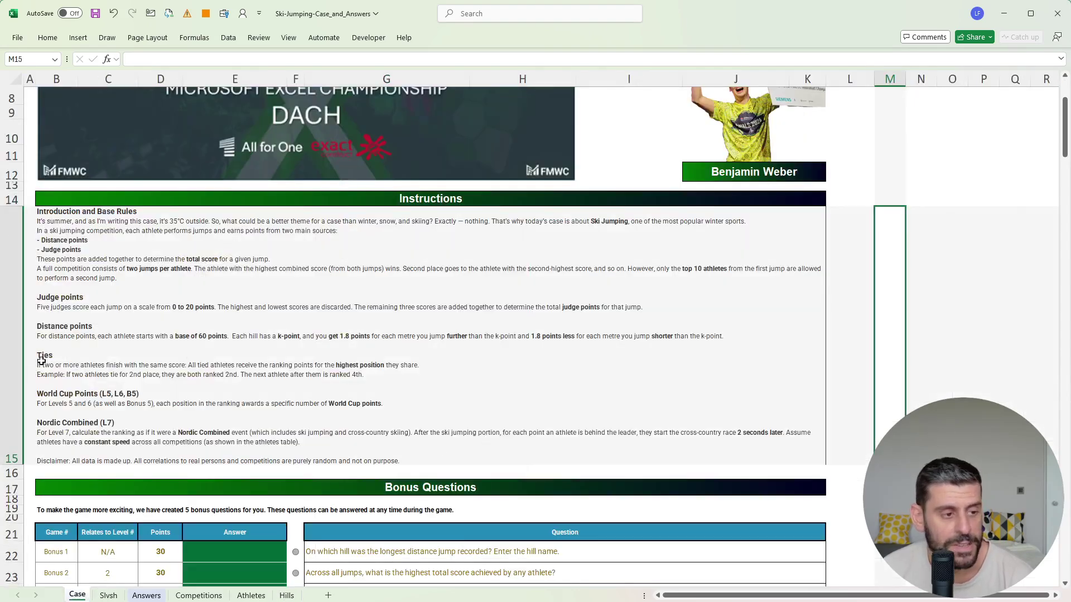
Step: Read the remaining rules in the Case instructions and look over the bonus questions and the Level 1 judge points questions
{"action": "left_click", "coordinate": [927, 300]}
{"action": "left_click", "coordinate": [961, 289]}
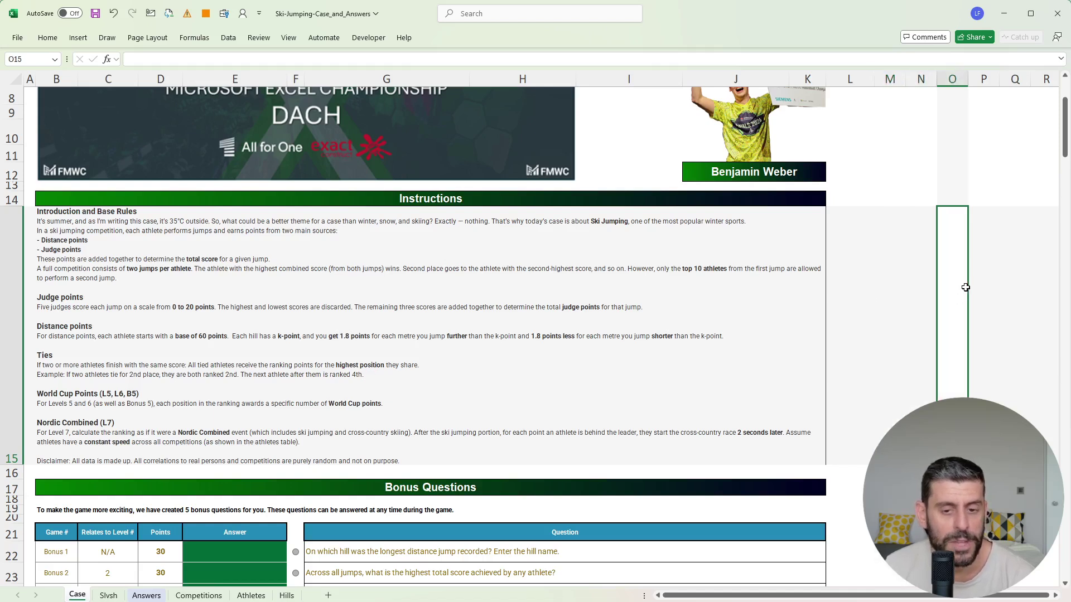
{"action": "left_click", "coordinate": [1007, 305]}
{"action": "left_click", "coordinate": [890, 302]}
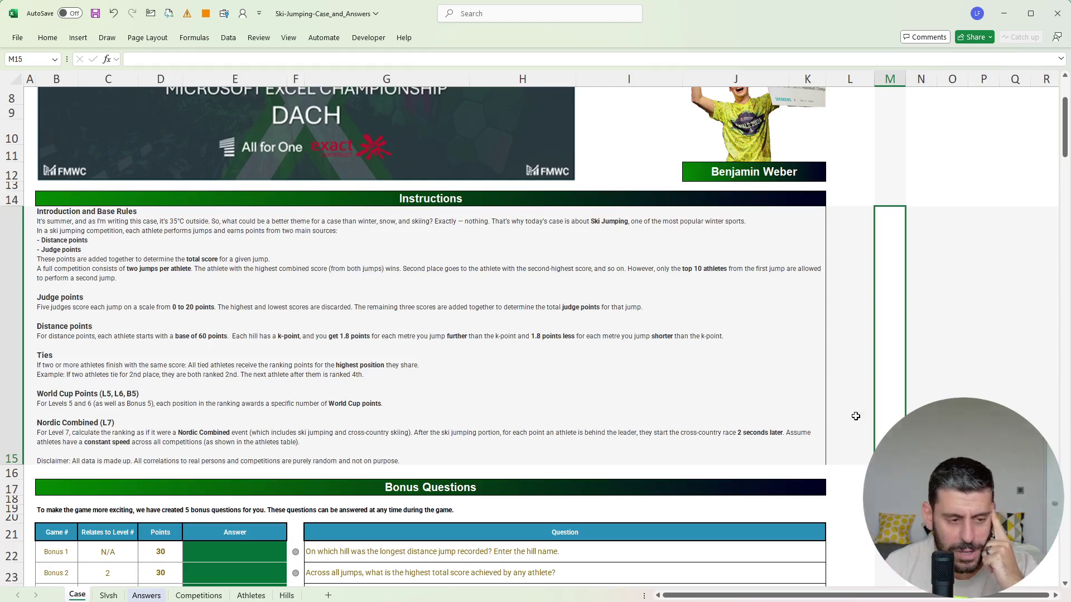
{"action": "scroll", "coordinate": [776, 437], "scroll_direction": "down", "scroll_amount": 5}
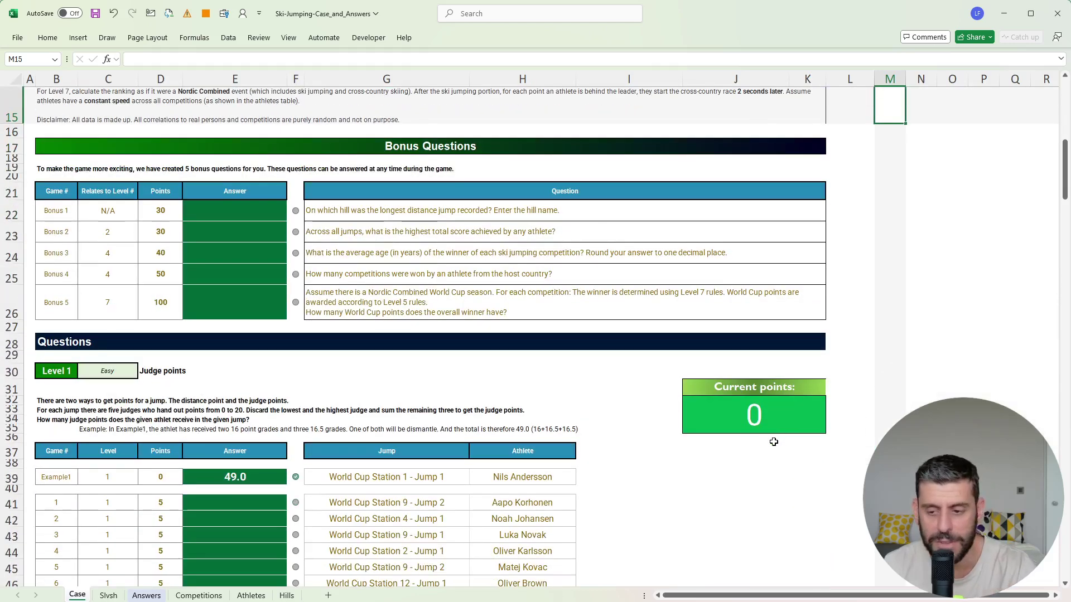
{"action": "key", "text": "alt+Tab"}
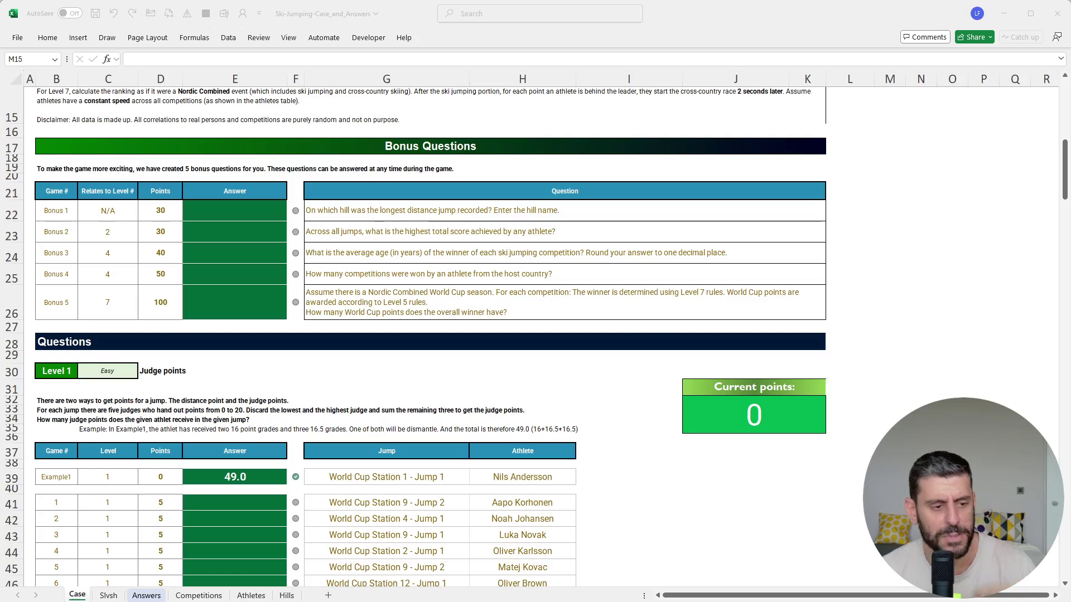
{"action": "key", "text": "alt+Tab"}
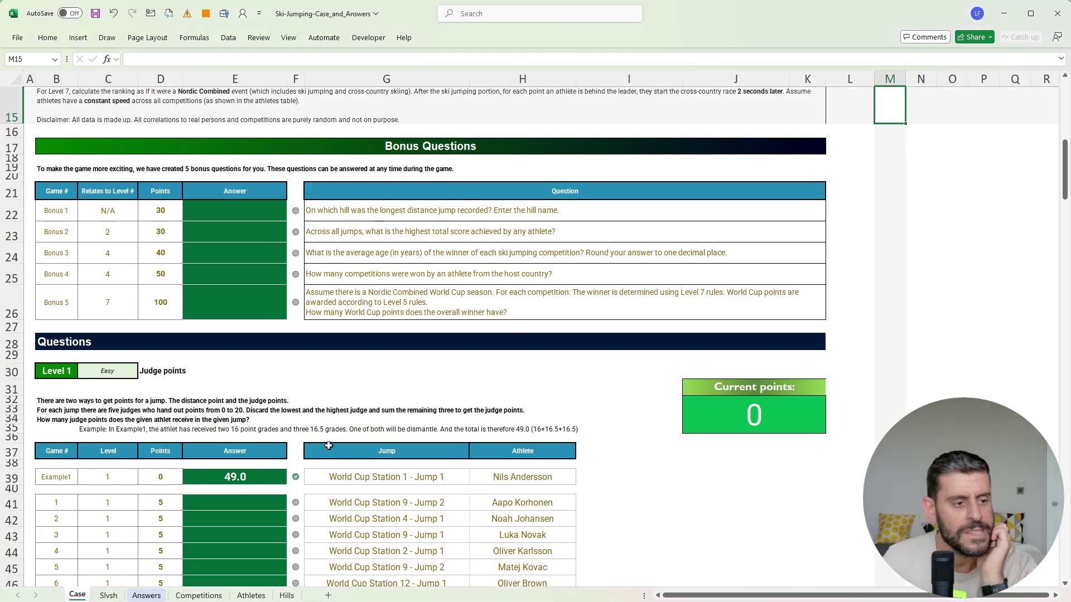
{"action": "scroll", "coordinate": [348, 406], "scroll_direction": "down", "scroll_amount": 3}
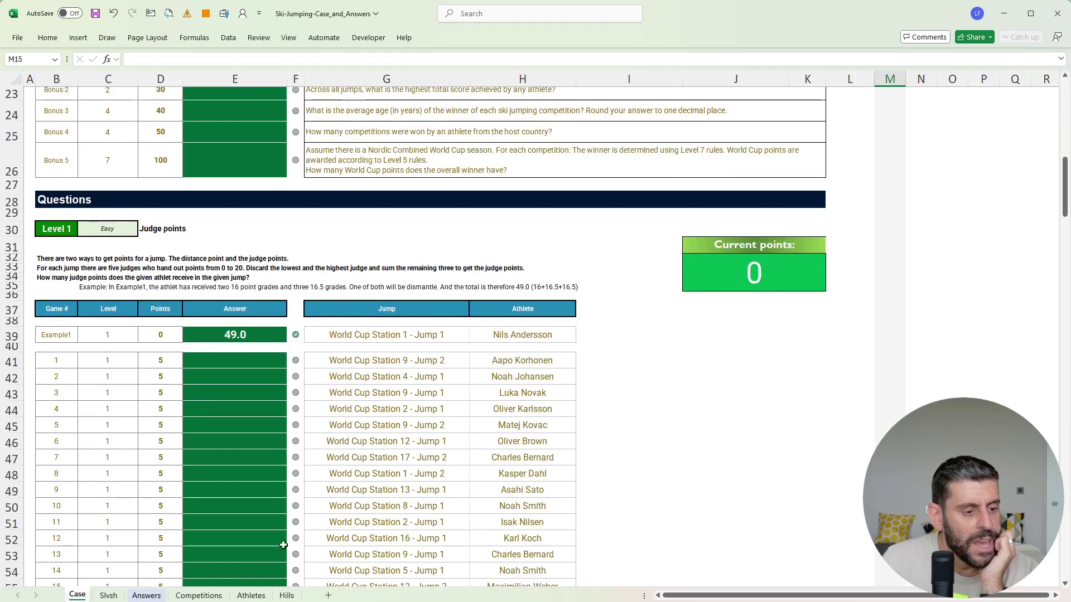
Step: On the Competitions sheet, split the competition text of A2 at " - " with a TEXTSPLIT formula in I2
{"action": "left_click", "coordinate": [199, 596]}
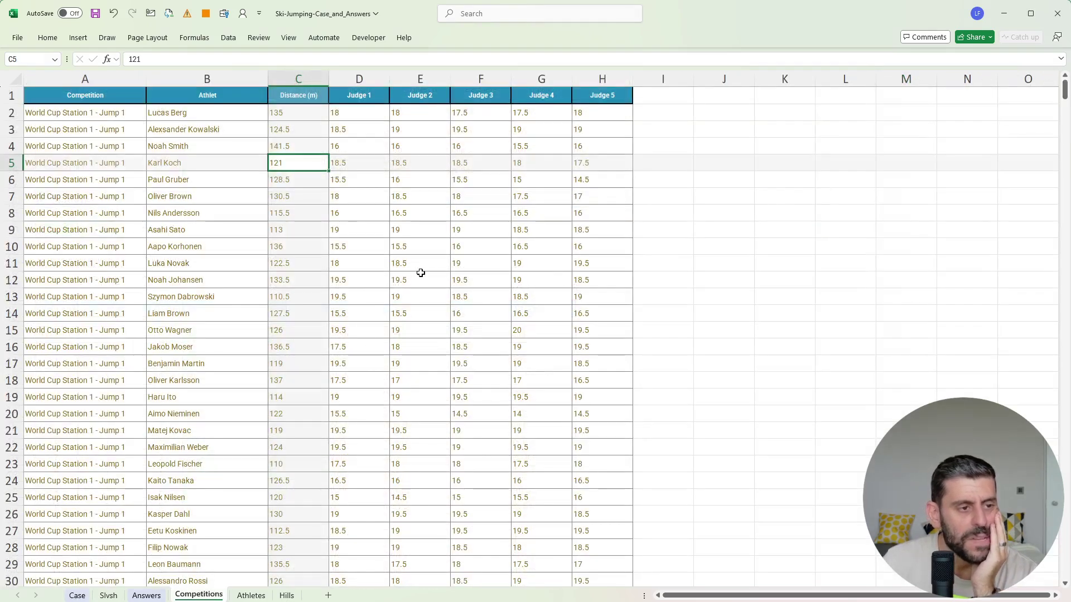
{"action": "left_click", "coordinate": [117, 114]}
{"action": "left_click", "coordinate": [200, 116]}
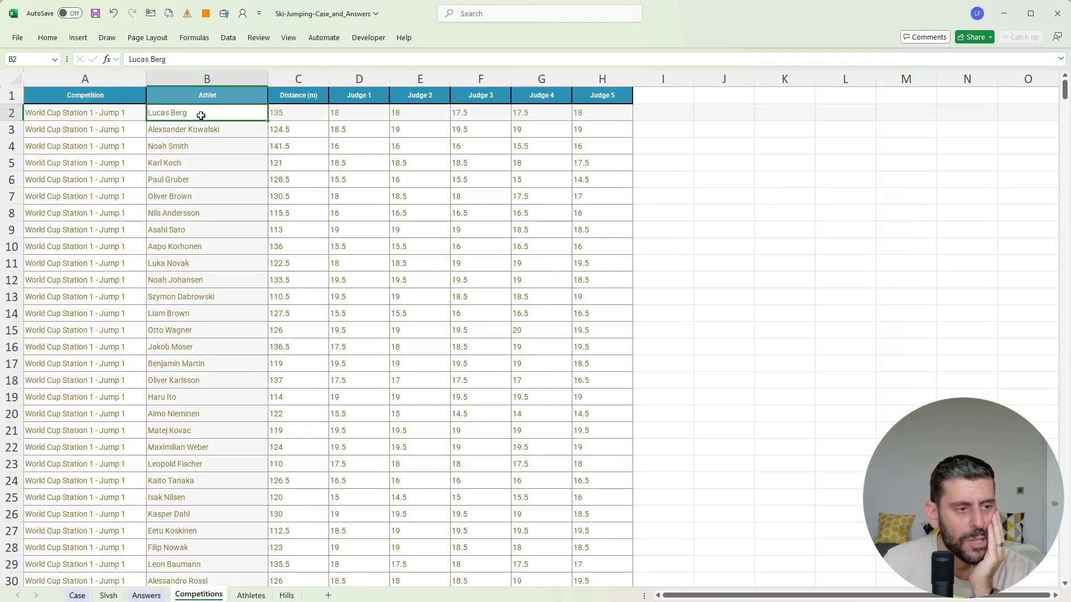
{"action": "left_click", "coordinate": [360, 126]}
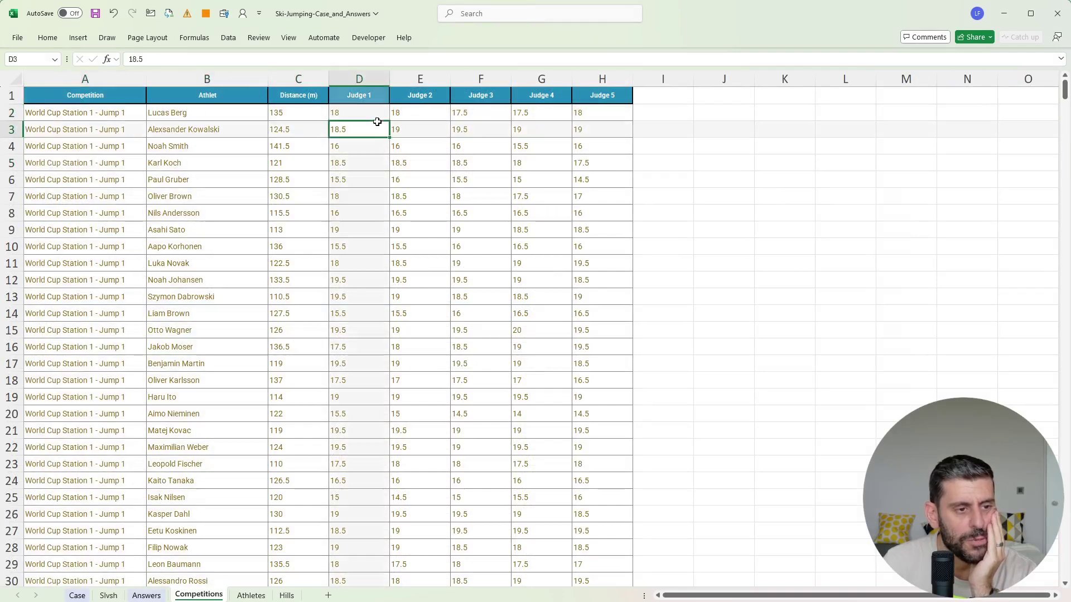
{"action": "left_click", "coordinate": [649, 127]}
{"action": "key", "text": "Up"}
{"action": "type", "text": "+te"}
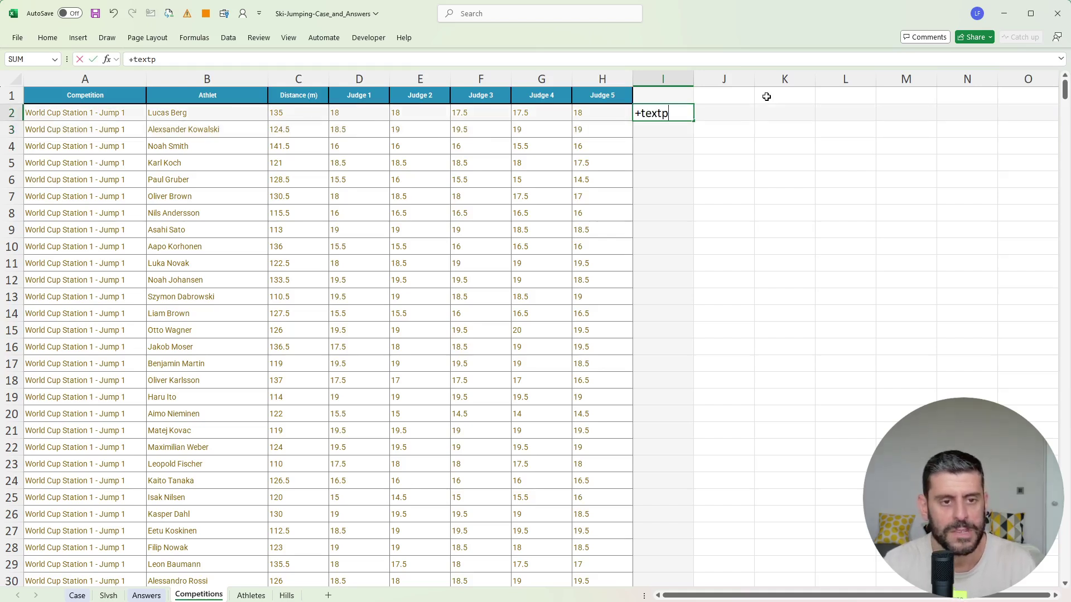
{"action": "type", "text": "xts"}
{"action": "key", "text": "Tab"}
{"action": "key", "text": "Left"}
{"action": "key", "text": "ctrl+Left"}
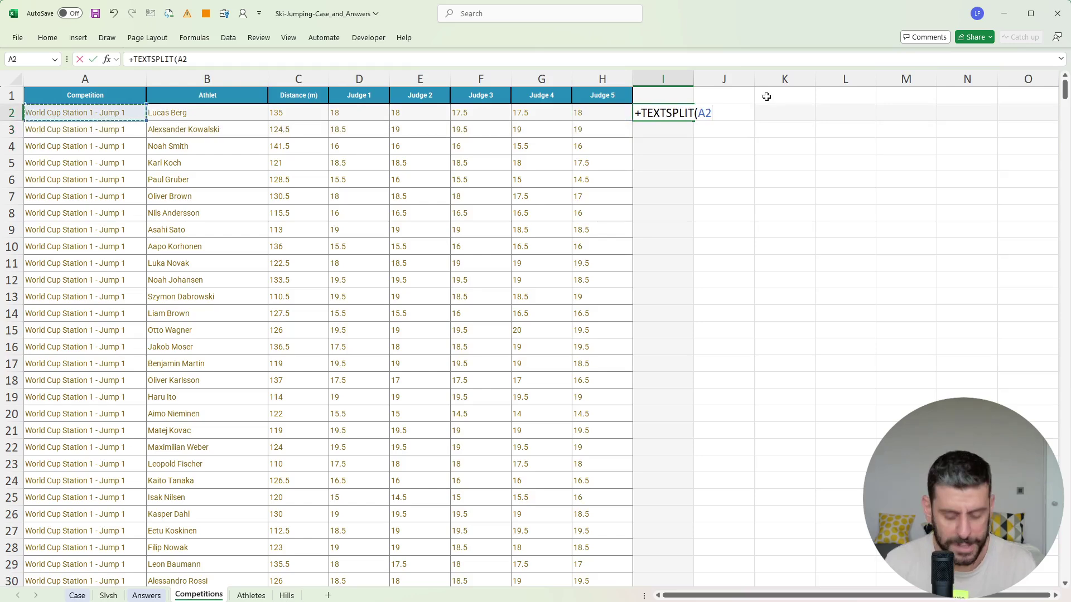
{"action": "type", "text": ","}
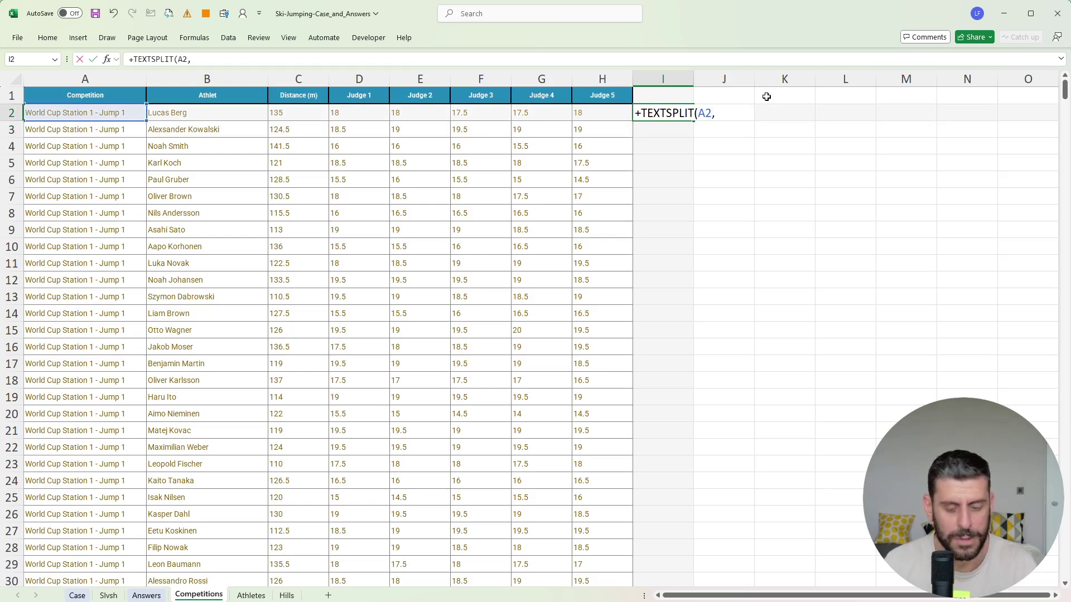
{"action": "type", "text": "\" -"}
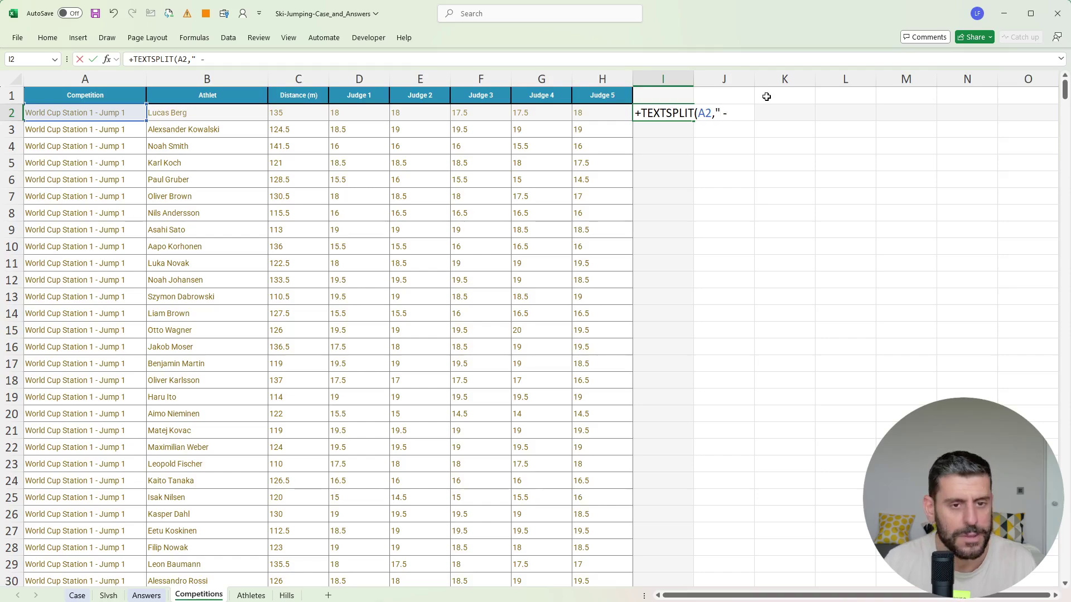
{"action": "key", "text": "Return"}
Step: Copy the TEXTSPLIT formula from I2 down column I to the last data row, 721
{"action": "key", "text": "Up"}
{"action": "key", "text": "ctrl+c"}
{"action": "key", "text": "Left"}
{"action": "key", "text": "ctrl+Down"}
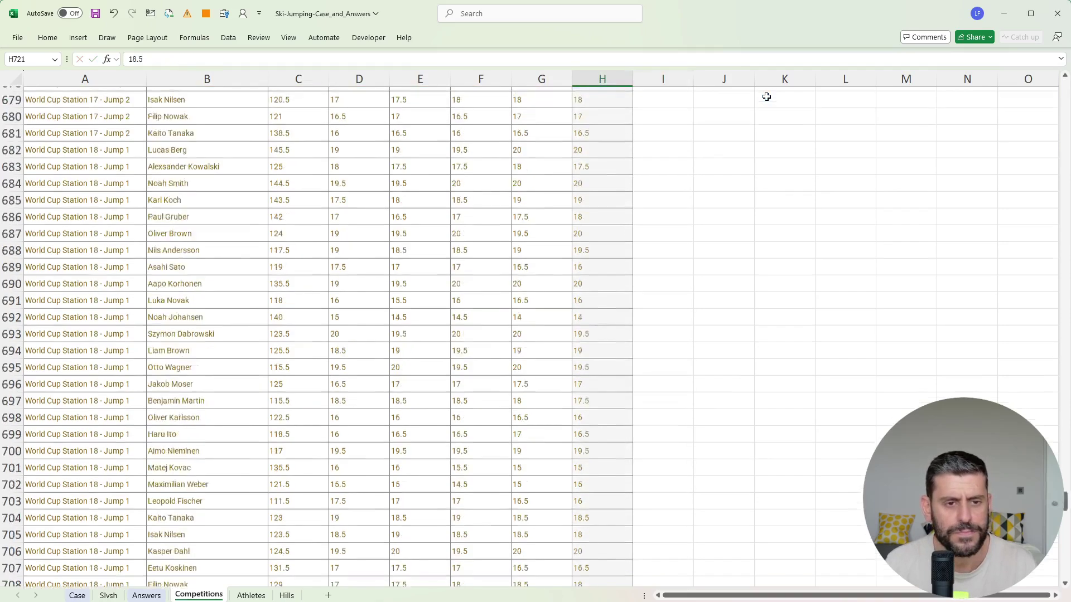
{"action": "key", "text": "Right"}
{"action": "key", "text": "ctrl+shift+Up"}
{"action": "key", "text": "ctrl+v"}
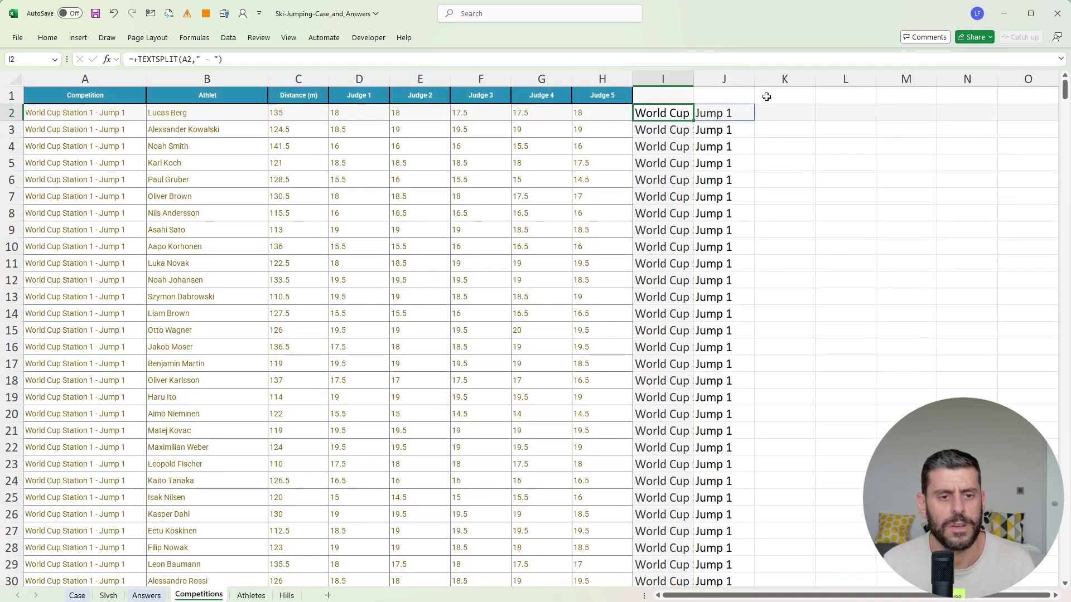
Step: Convert the TEXTSPLIT results in columns I and J to static values
{"action": "key", "text": "ctrl+c"}
{"action": "key", "text": "Up"}
{"action": "key", "text": "Down"}
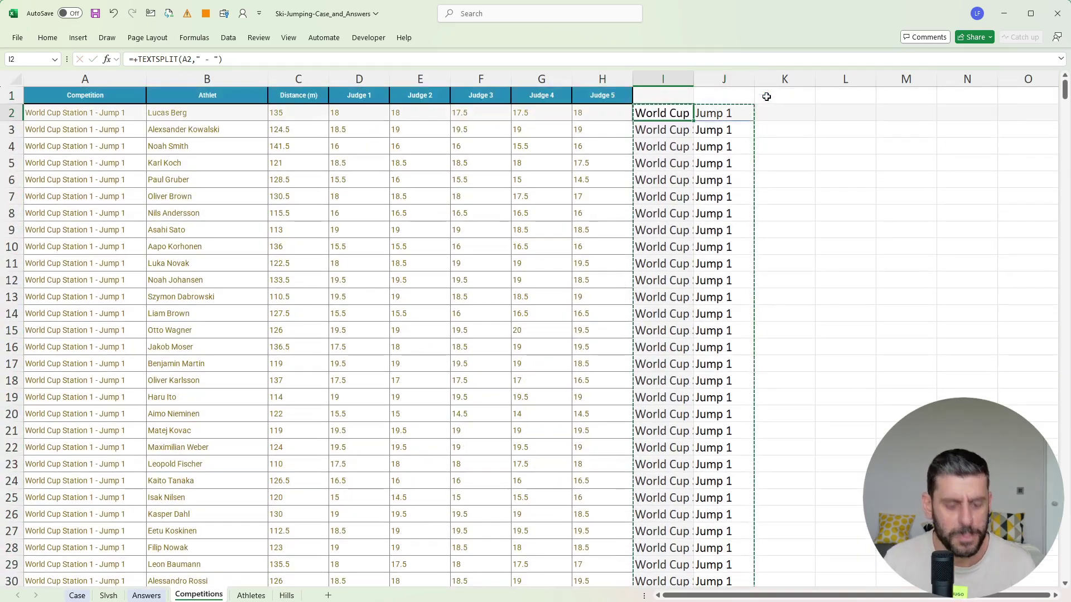
{"action": "key", "text": "ctrl+shift+v"}
{"action": "key", "text": "Escape"}
{"action": "key", "text": "Up"}
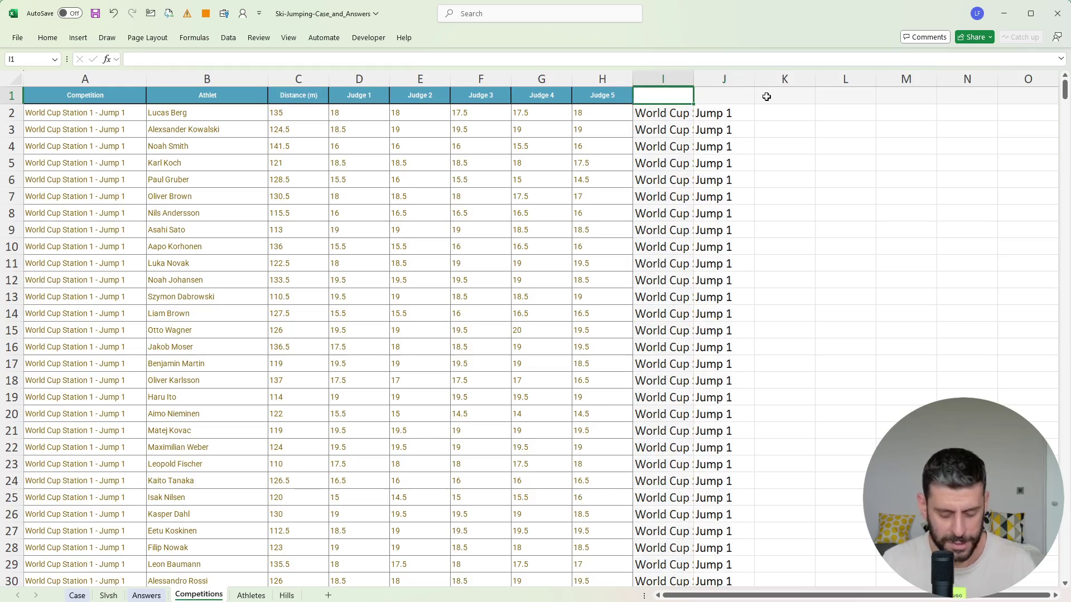
Step: Enter the column headers Comp, Jump and K in cells I1, J1 and K1
{"action": "type", "text": "Comp"}
{"action": "key", "text": "Tab"}
{"action": "type", "text": "Jump"}
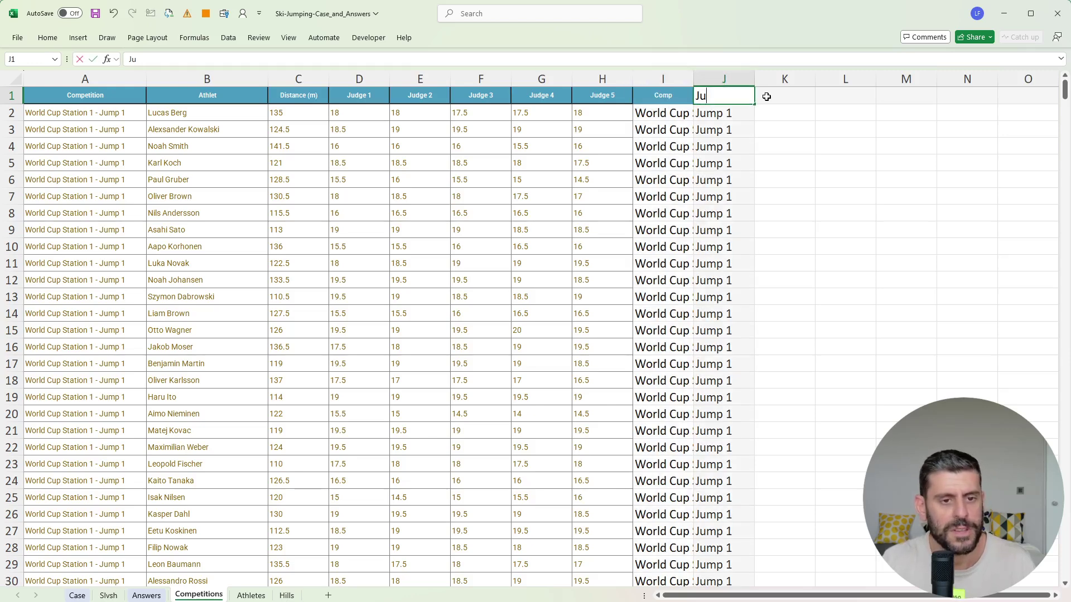
{"action": "key", "text": "Tab"}
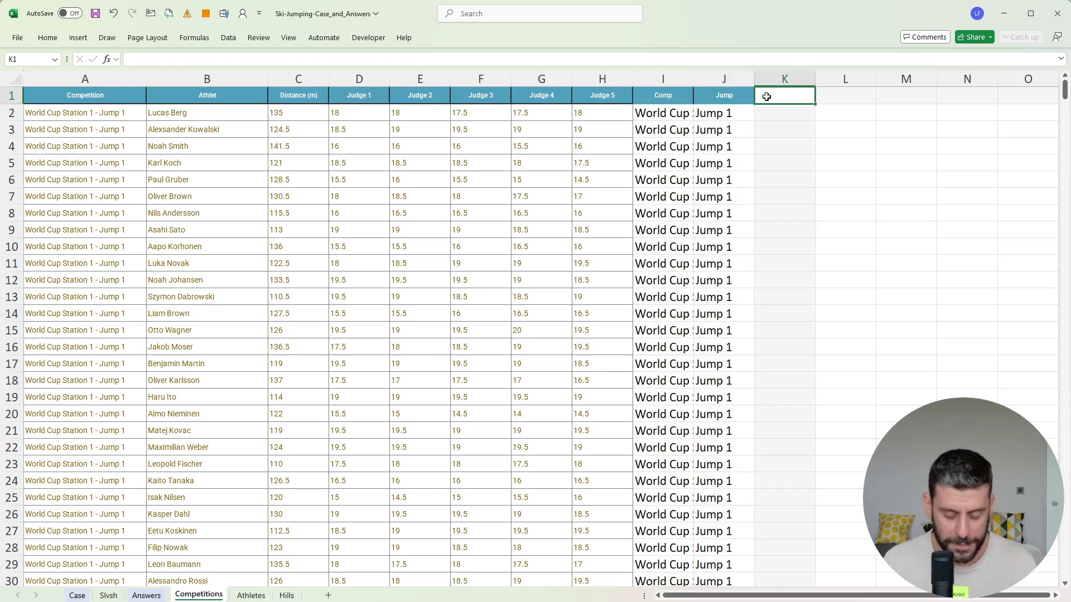
{"action": "type", "text": "K"}
{"action": "key", "text": "Return"}
Step: Begin an XLOOKUP formula in K2 with the competition names in I2:I721 as the lookup values
{"action": "key", "text": "Right"}
{"action": "key", "text": "Right"}
{"action": "type", "text": "+"}
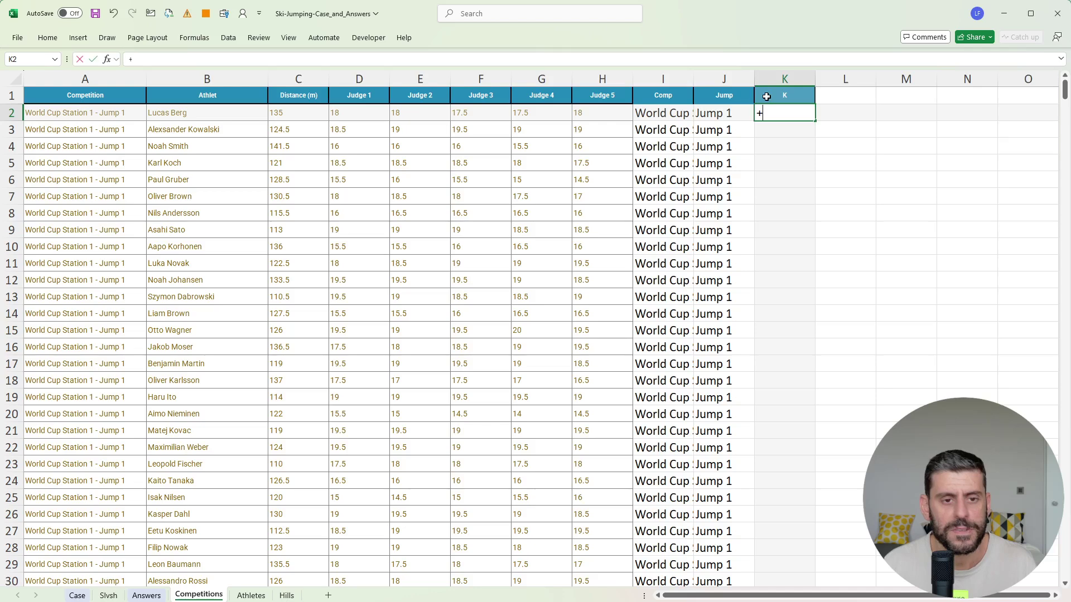
{"action": "type", "text": "XLOOKUP("}
{"action": "key", "text": "Left"}
{"action": "key", "text": "Left"}
{"action": "key", "text": "ctrl+shift+Down"}
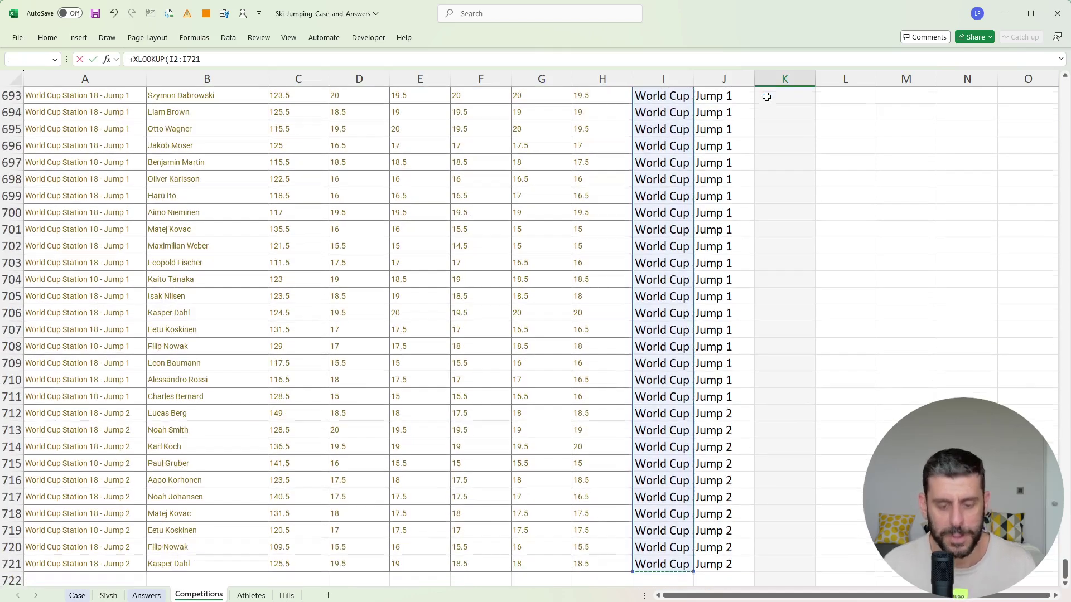
{"action": "type", "text": ","}
Step: Complete the XLOOKUP with Hills column A as the lookup array and the k-points in Hills column D as the return array
{"action": "left_click", "coordinate": [287, 595]}
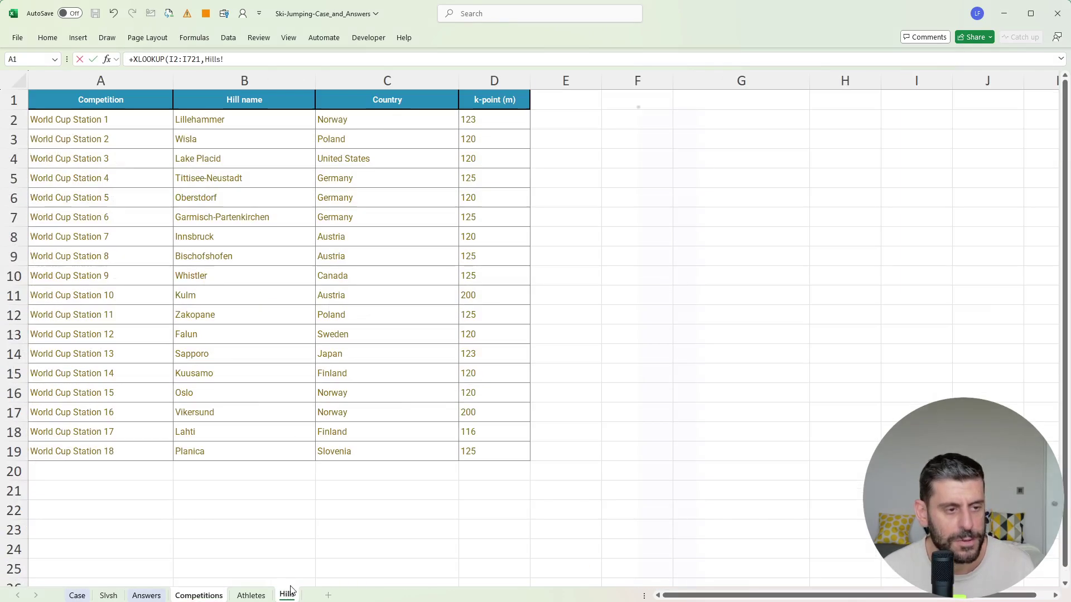
{"action": "left_click", "coordinate": [113, 83]}
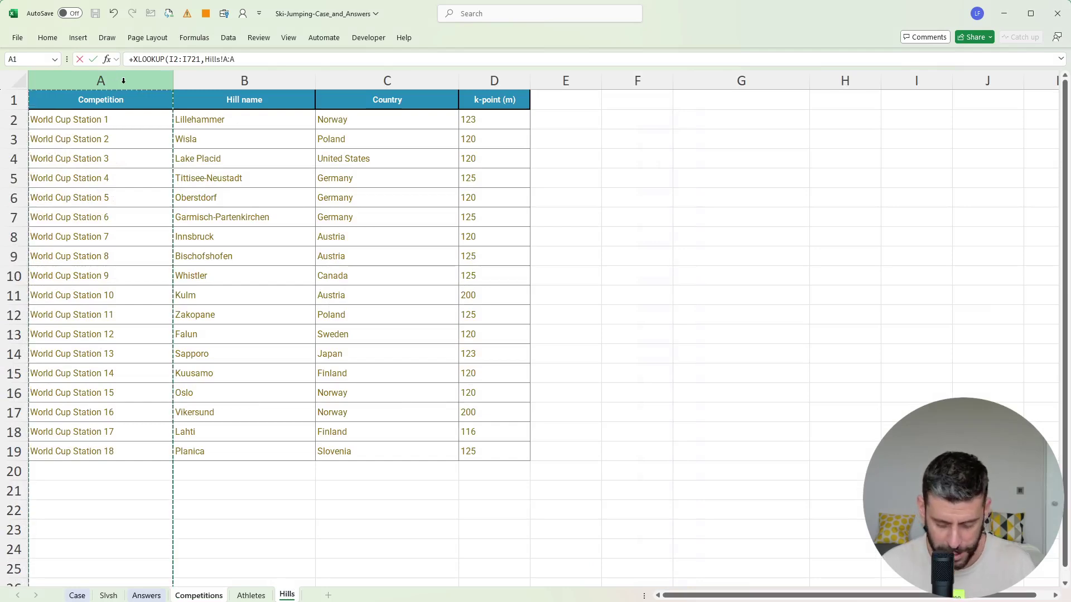
{"action": "type", "text": ","}
{"action": "left_click", "coordinate": [504, 79]}
{"action": "type", "text": ",Hills!D:D,"}
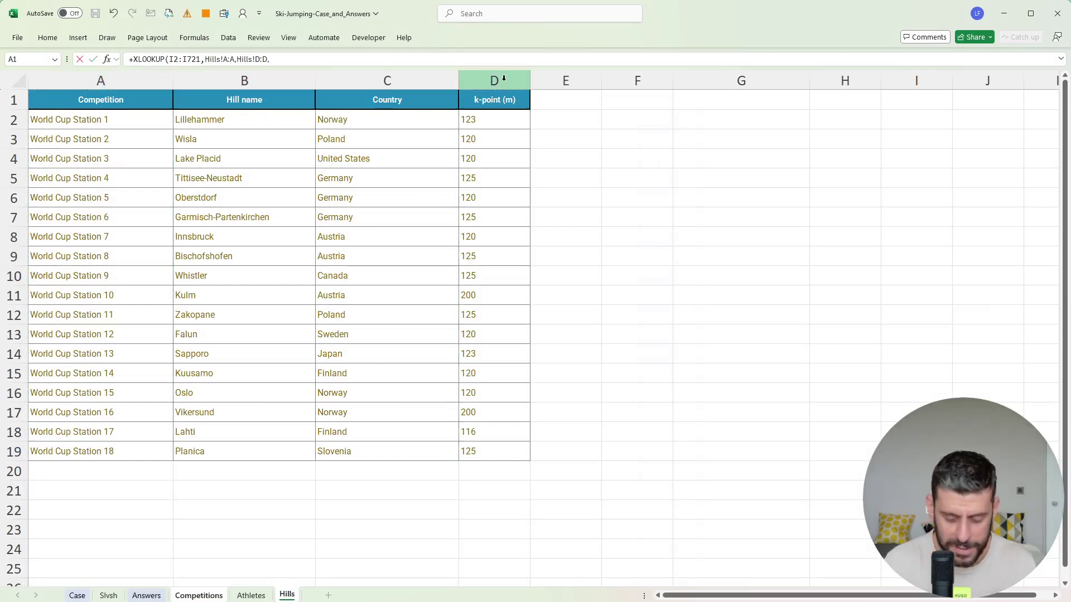
{"action": "key", "text": "Return"}
{"action": "key", "text": "Up"}
{"action": "key", "text": "Up"}
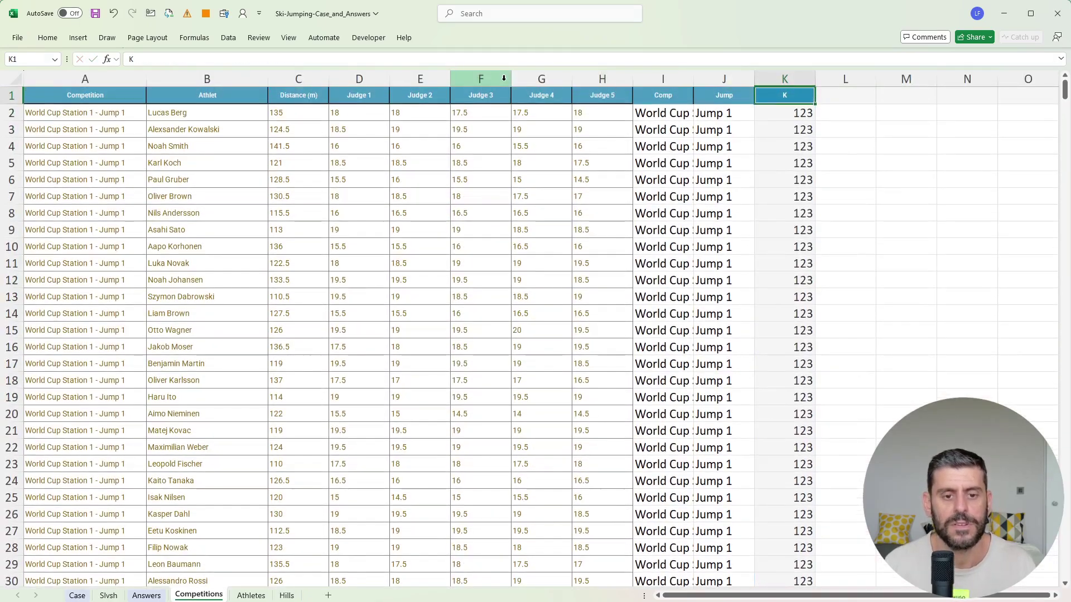
Step: Check the looked-up k-points down column K and convert K2:K721 to static values
{"action": "scroll", "coordinate": [741, 325], "scroll_direction": "down", "scroll_amount": 20}
{"action": "scroll", "coordinate": [688, 354], "scroll_direction": "up", "scroll_amount": 20}
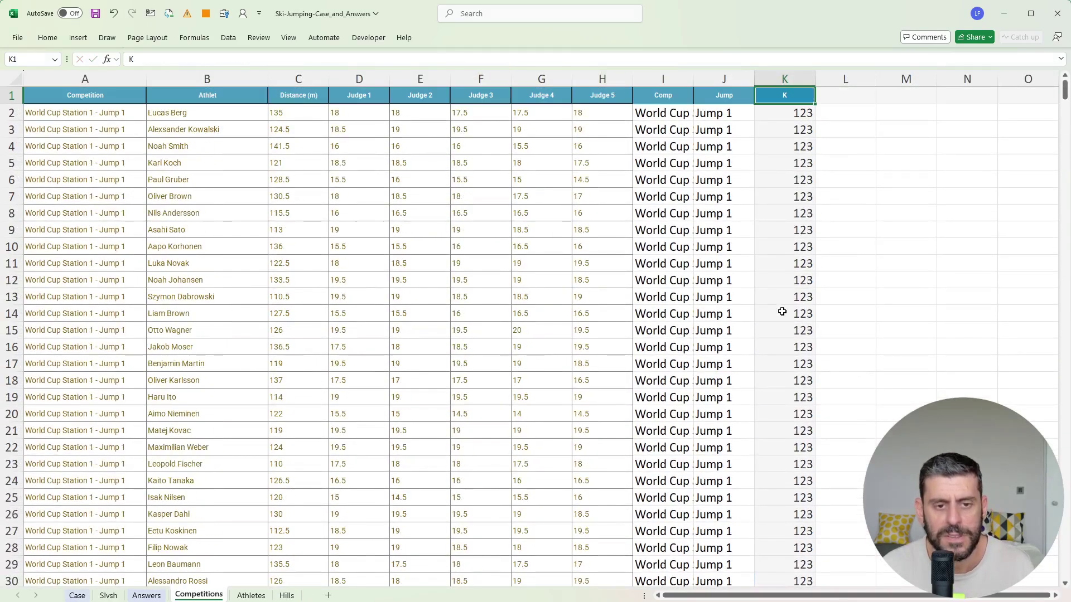
{"action": "left_click", "coordinate": [803, 114]}
{"action": "key", "text": "ctrl+shift+Down"}
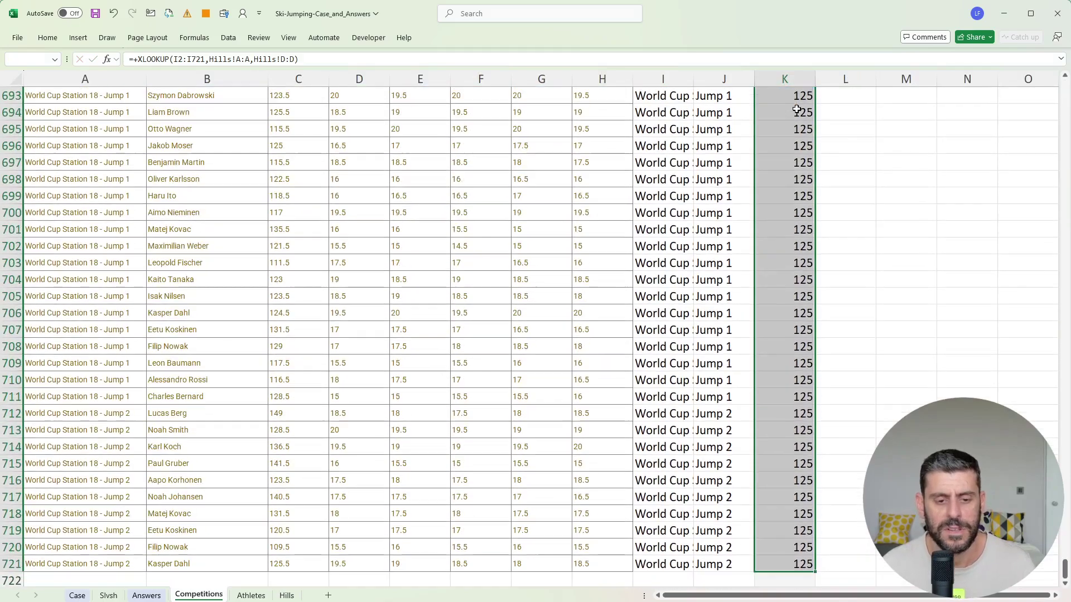
{"action": "key", "text": "ctrl+Up"}
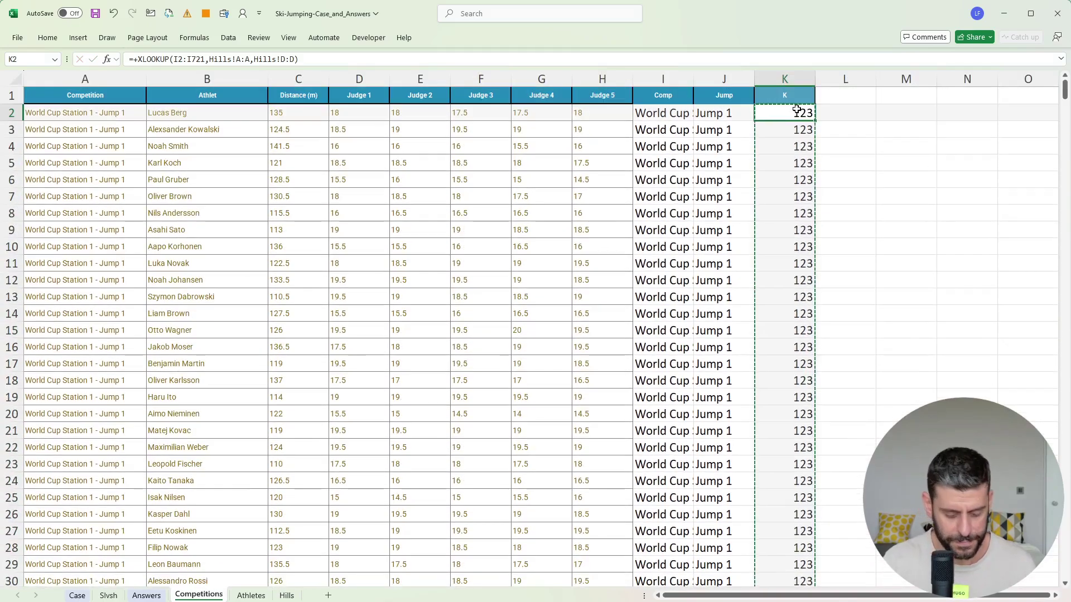
{"action": "key", "text": "Right"}
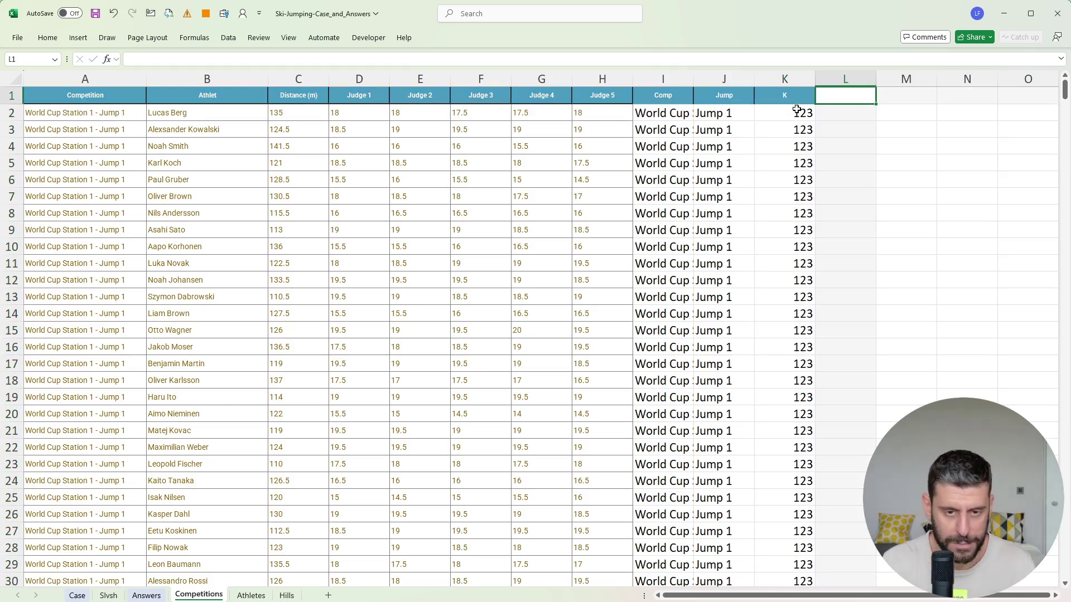
Step: Enter the header Jud pts in cell L1
{"action": "type", "text": "Jud p"}
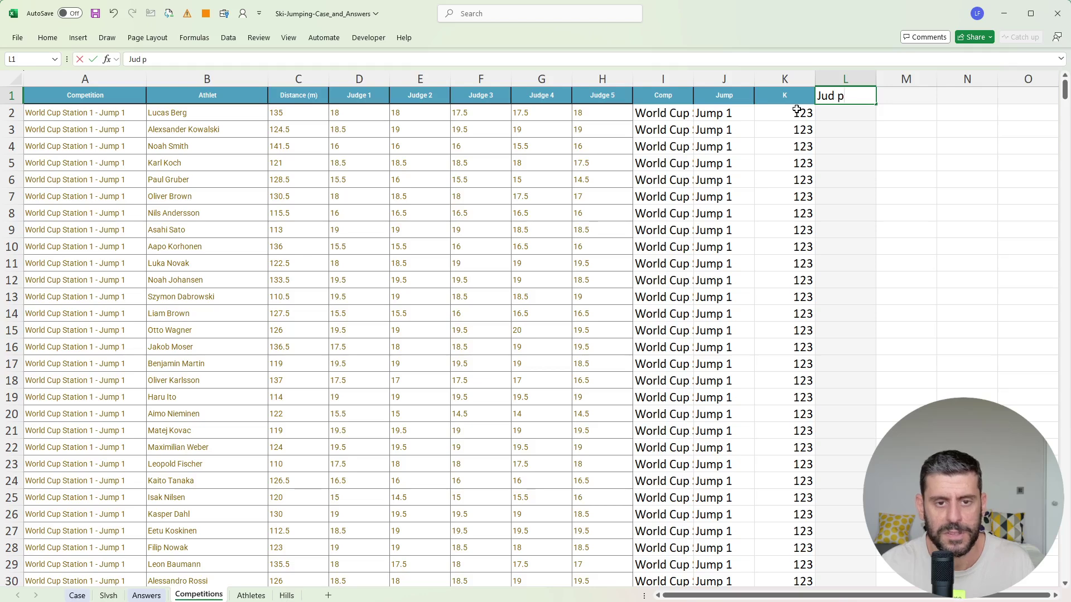
{"action": "type", "text": "ts"}
{"action": "key", "text": "Return"}
Step: Begin the judge points formula in L2 with the SUM of the five judge scores in D2:H2
{"action": "type", "text": "+"}
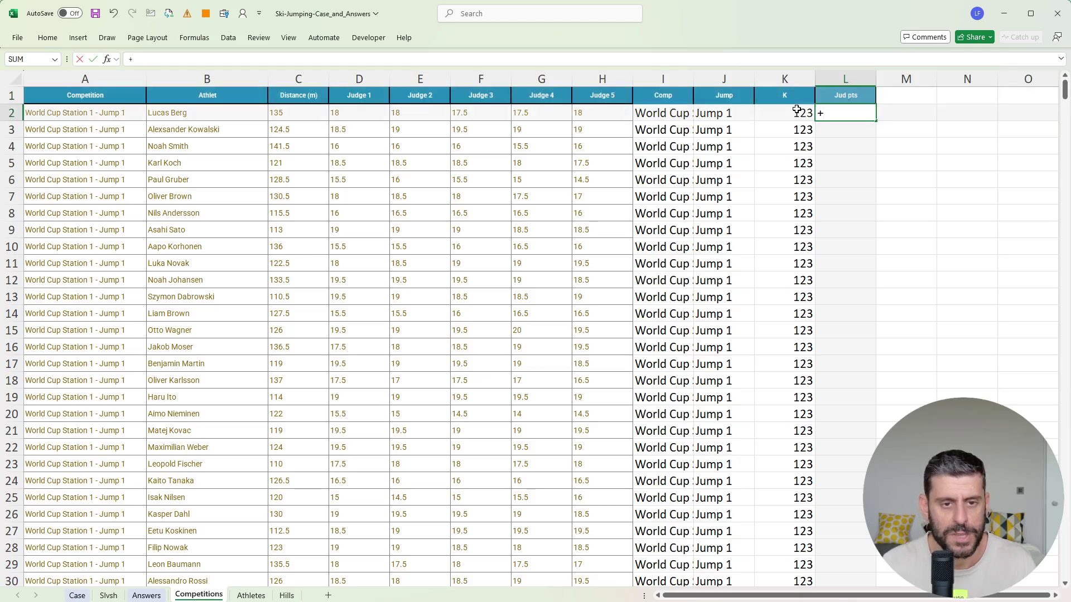
{"action": "type", "text": "SUM("}
{"action": "key", "text": "Left"}
{"action": "key", "text": "Left"}
{"action": "key", "text": "Left"}
{"action": "key", "text": "Left"}
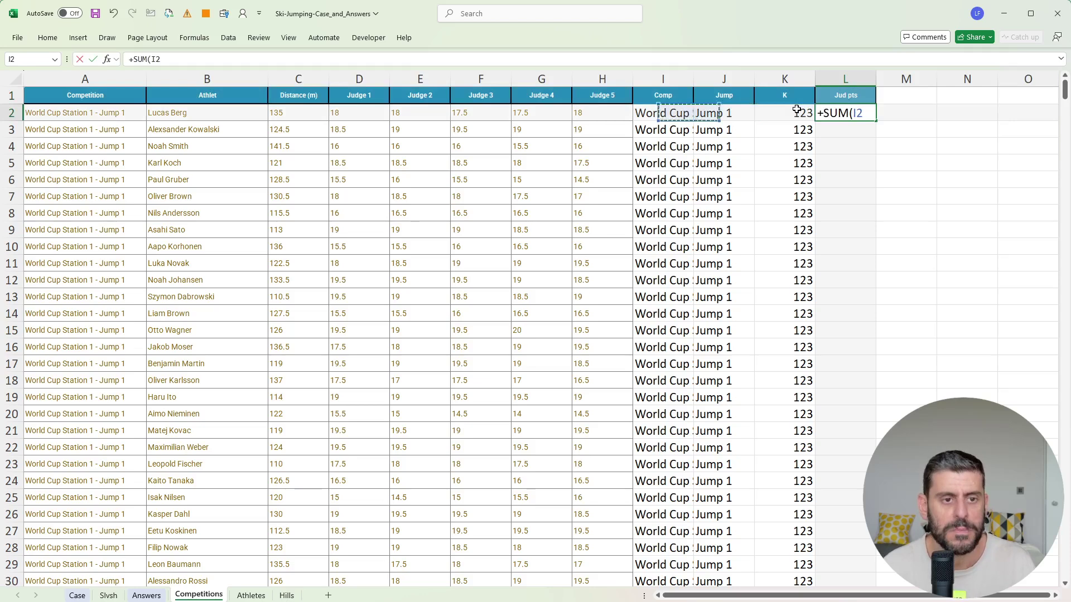
{"action": "key", "text": "shift+Left"}
{"action": "key", "text": "shift+Left"}
{"action": "key", "text": "shift+Left"}
{"action": "key", "text": "shift+Left"}
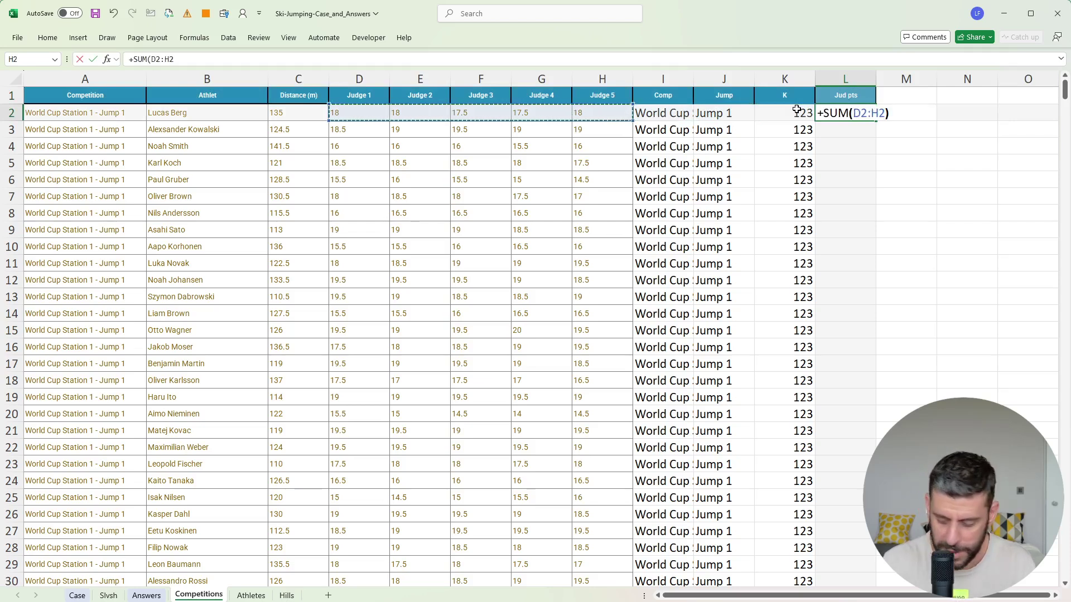
Step: Extend the judge points formula in L2 by subtracting the MIN of the judge scores in D2:H2
{"action": "type", "text": ")-min"}
{"action": "key", "text": "Tab"}
{"action": "key", "text": "Left"}
{"action": "key", "text": "Left"}
{"action": "key", "text": "Left"}
{"action": "key", "text": "Left"}
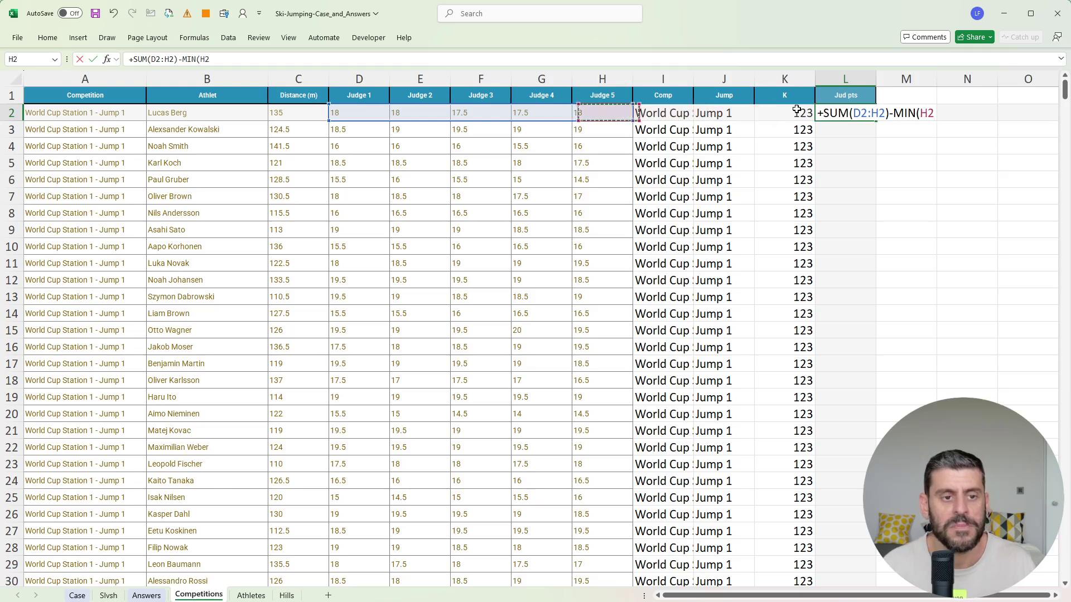
{"action": "key", "text": "shift+Left"}
{"action": "key", "text": "shift+Left"}
{"action": "key", "text": "shift+Left"}
{"action": "key", "text": "shift+Left"}
Step: Complete the L2 judge points formula by also subtracting the MAX of D2:H2
{"action": "type", "text": ")-ma"}
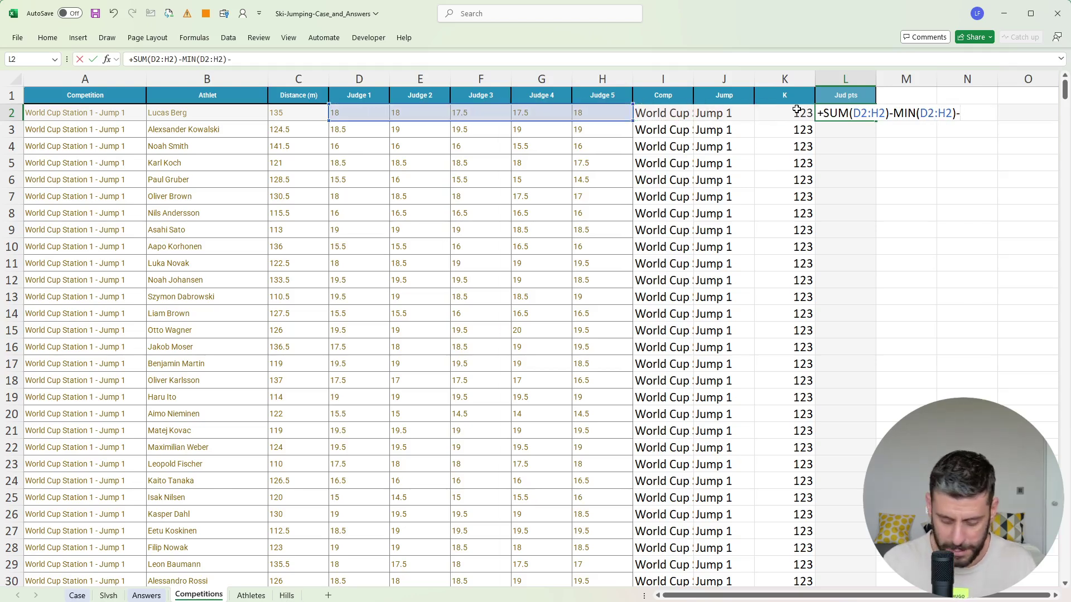
{"action": "key", "text": "Tab"}
{"action": "key", "text": "Left"}
{"action": "key", "text": "Left"}
{"action": "key", "text": "Left"}
{"action": "key", "text": "Left"}
{"action": "key", "text": "shift+Left"}
{"action": "key", "text": "shift+Left"}
{"action": "key", "text": "shift+Left"}
{"action": "key", "text": "shift+Left"}
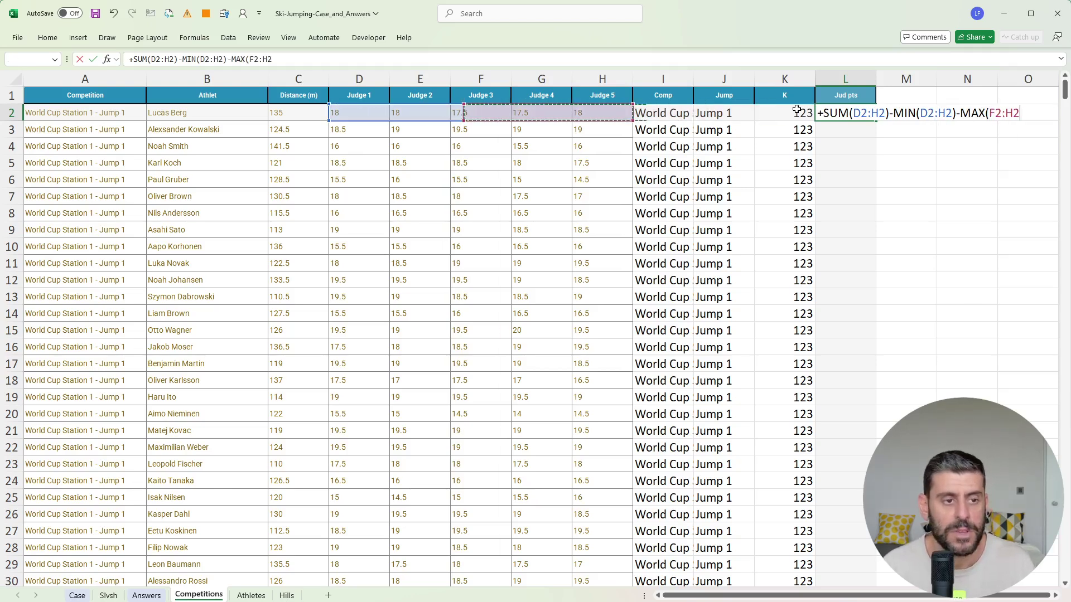
{"action": "type", "text": "))"}
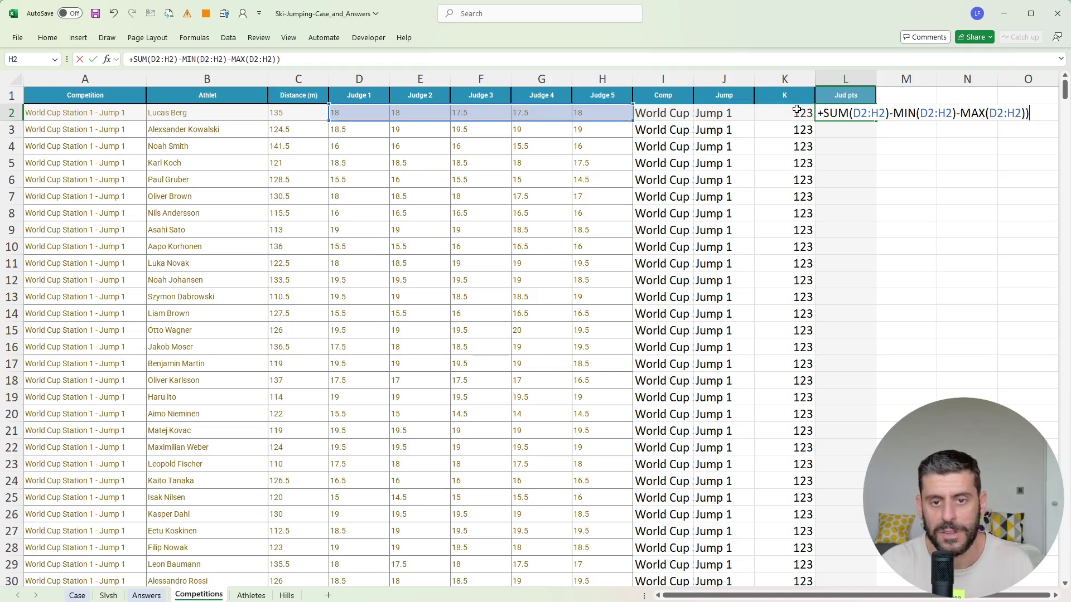
{"action": "key", "text": "Return"}
{"action": "key", "text": "Up"}
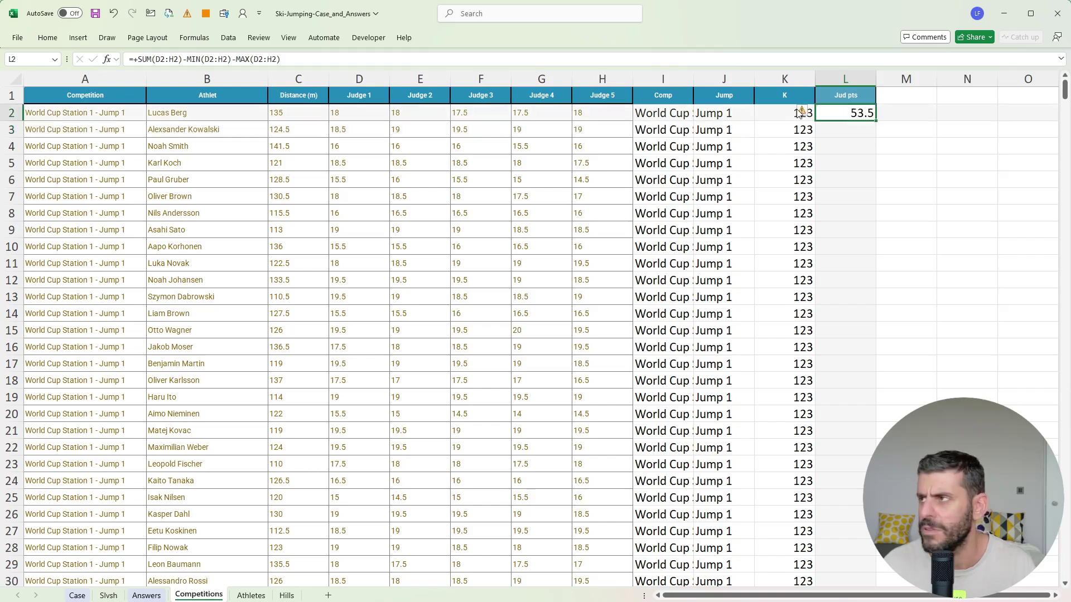
Step: Copy the judge points formula from L2 down column L to row 721
{"action": "key", "text": "Left"}
{"action": "key", "text": "ctrl+Down"}
{"action": "key", "text": "Right"}
{"action": "key", "text": "ctrl+shift+Up"}
{"action": "key", "text": "ctrl+v"}
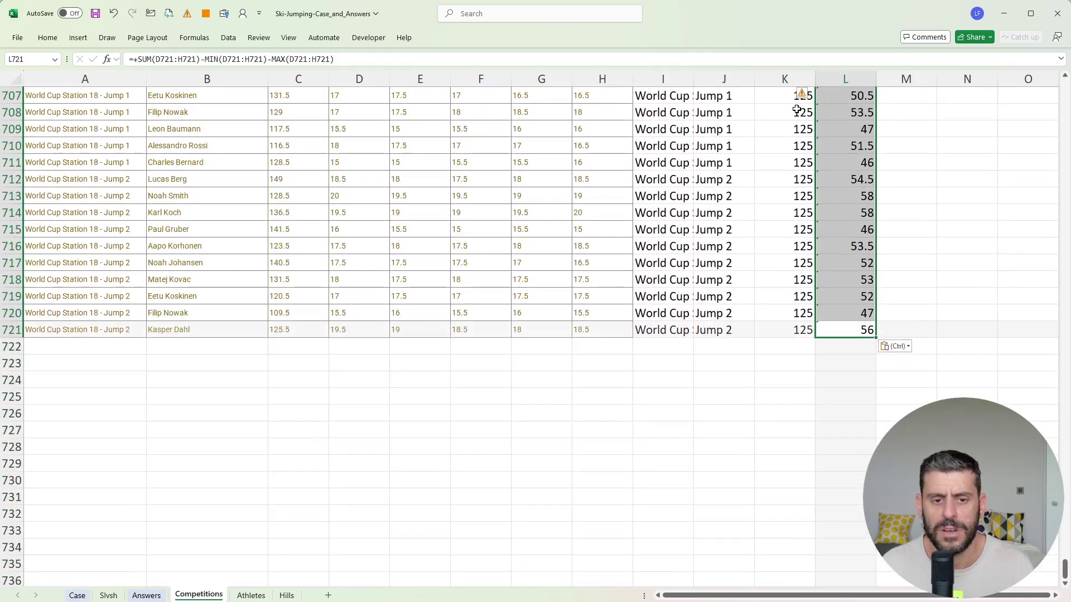
{"action": "key", "text": "ctrl+Up"}
{"action": "key", "text": "Down"}
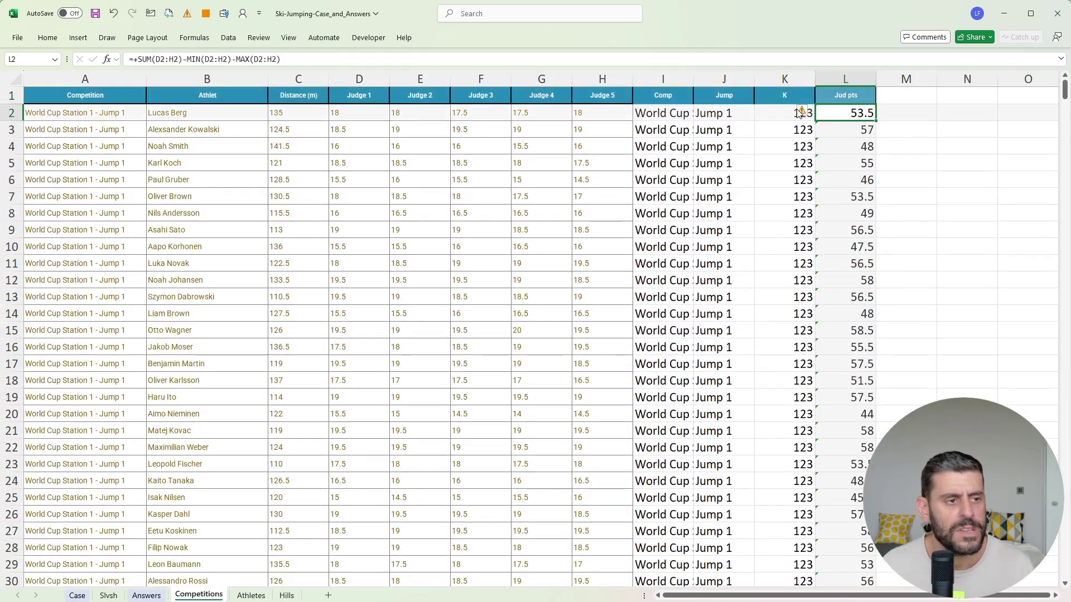
Step: Enter the header Dist pts in cell M1
{"action": "key", "text": "Up"}
{"action": "key", "text": "Right"}
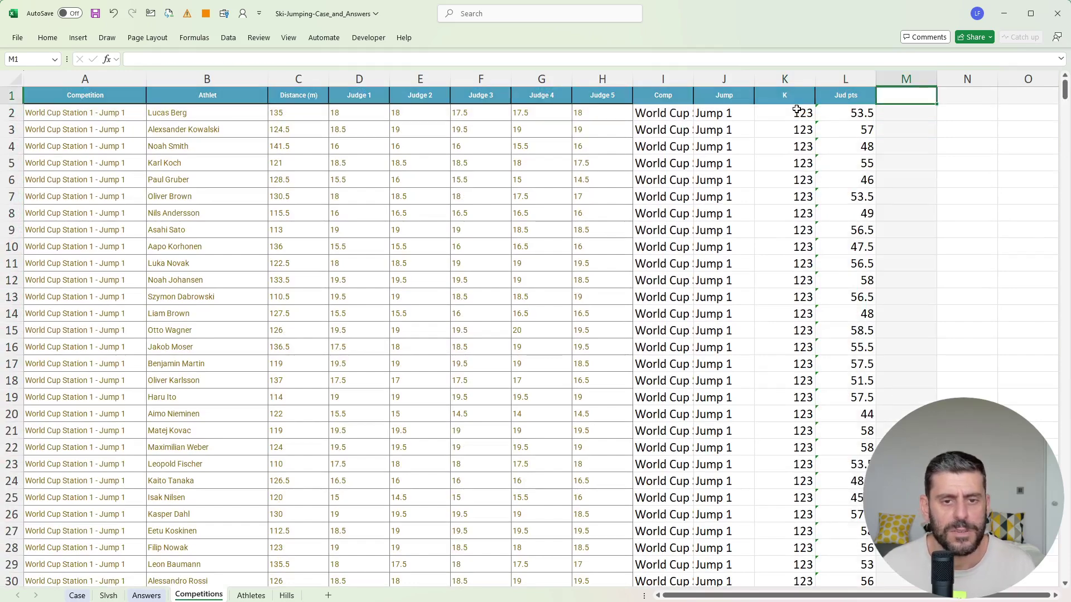
{"action": "type", "text": "Dist"}
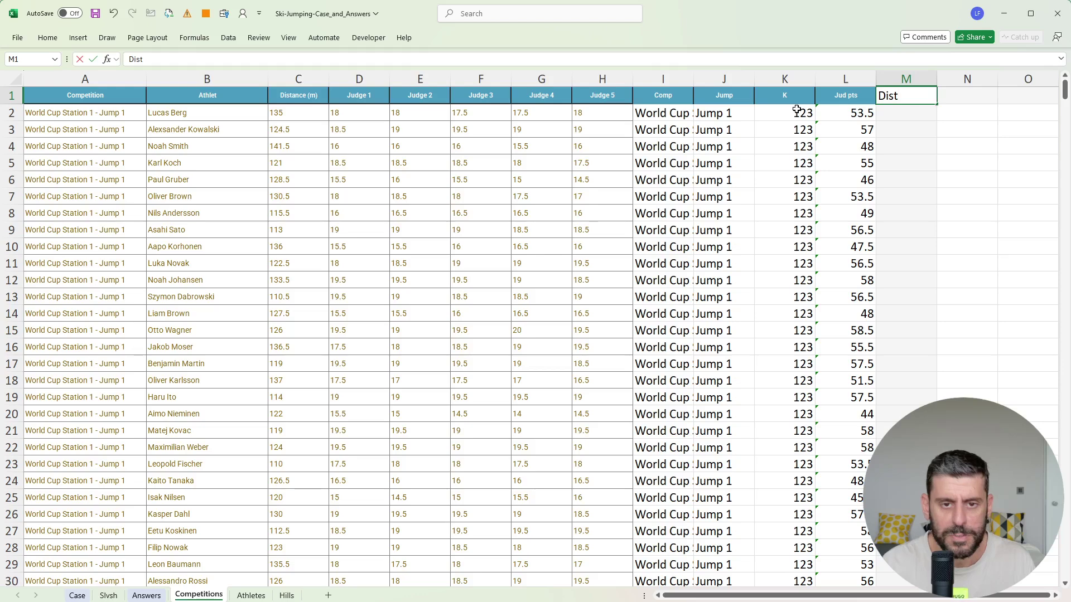
{"action": "type", "text": " pts"}
{"action": "key", "text": "Return"}
Step: Enter the distance points formula 60+1.8*(C2-K2) in M2, using the jump distance and the k-point
{"action": "type", "text": "+"}
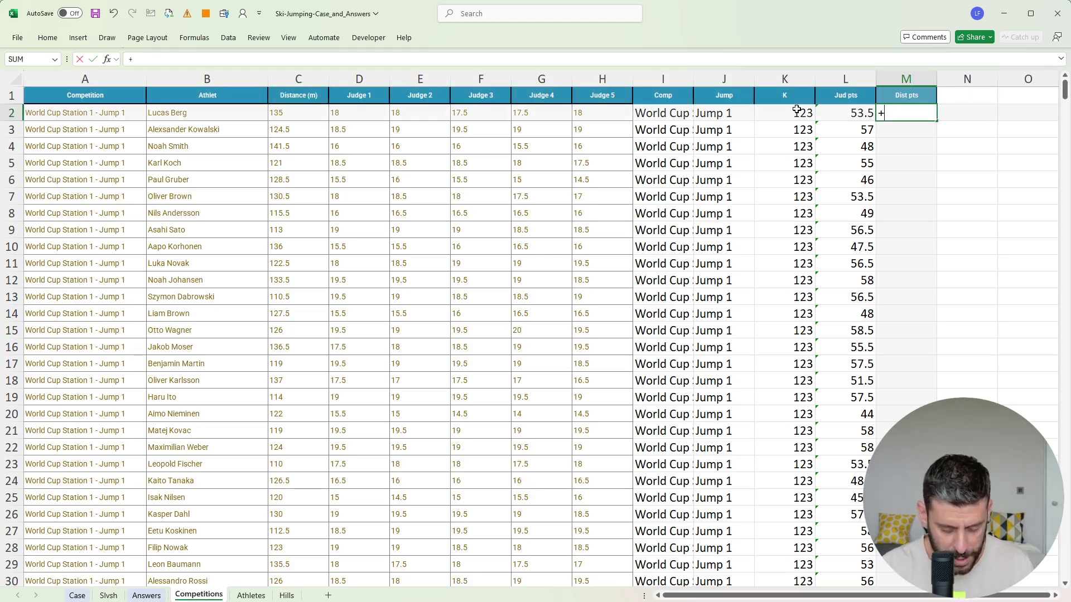
{"action": "type", "text": "60"}
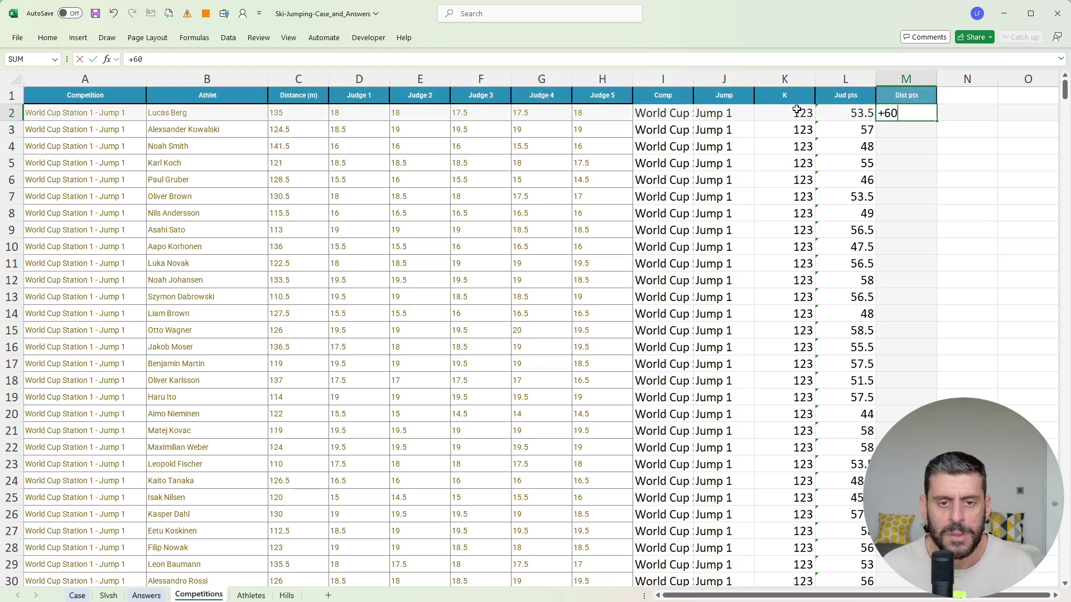
{"action": "type", "text": "+1."}
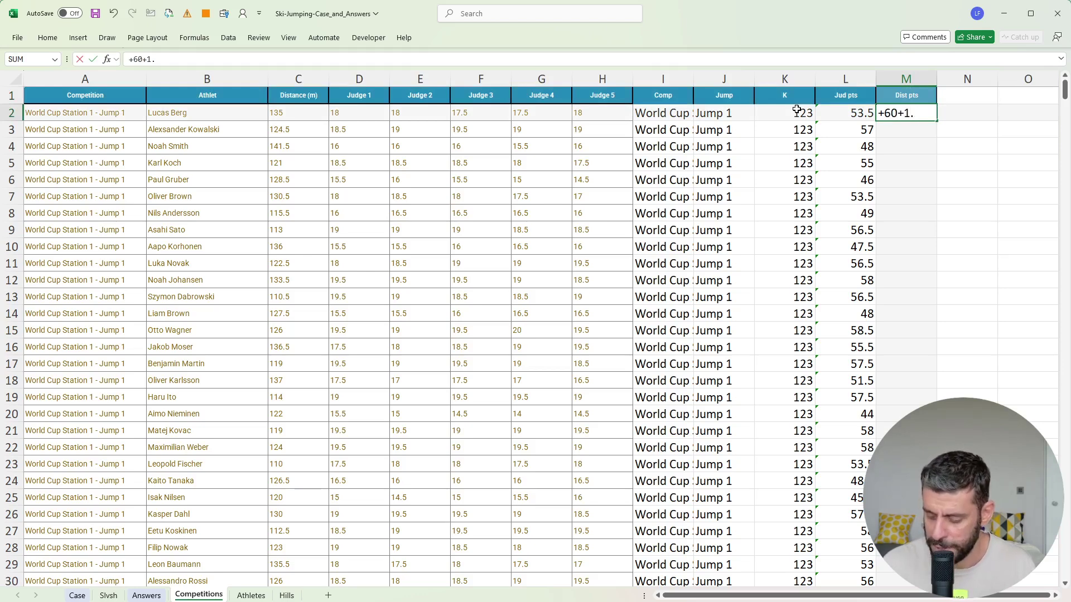
{"action": "type", "text": "8*"}
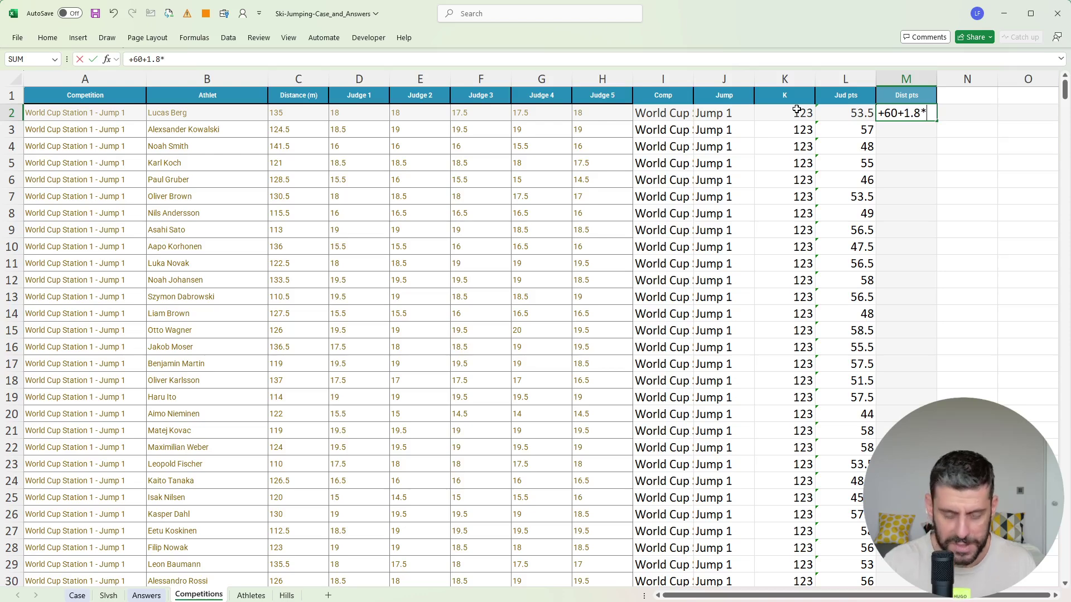
{"action": "key", "text": "Left"}
{"action": "key", "text": "Left"}
{"action": "key", "text": "Left"}
{"action": "key", "text": "Left"}
{"action": "key", "text": "Left"}
{"action": "key", "text": "Left"}
{"action": "key", "text": "Left"}
{"action": "key", "text": "Left"}
{"action": "key", "text": "Left"}
{"action": "key", "text": "Left"}
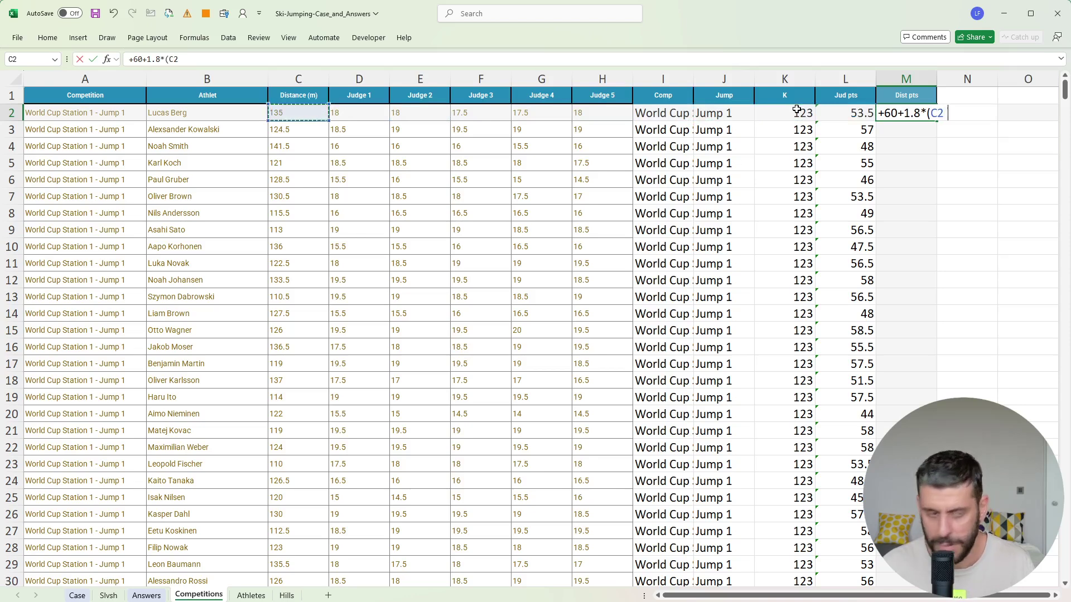
{"action": "type", "text": "-"}
{"action": "key", "text": "Left"}
{"action": "key", "text": "Left"}
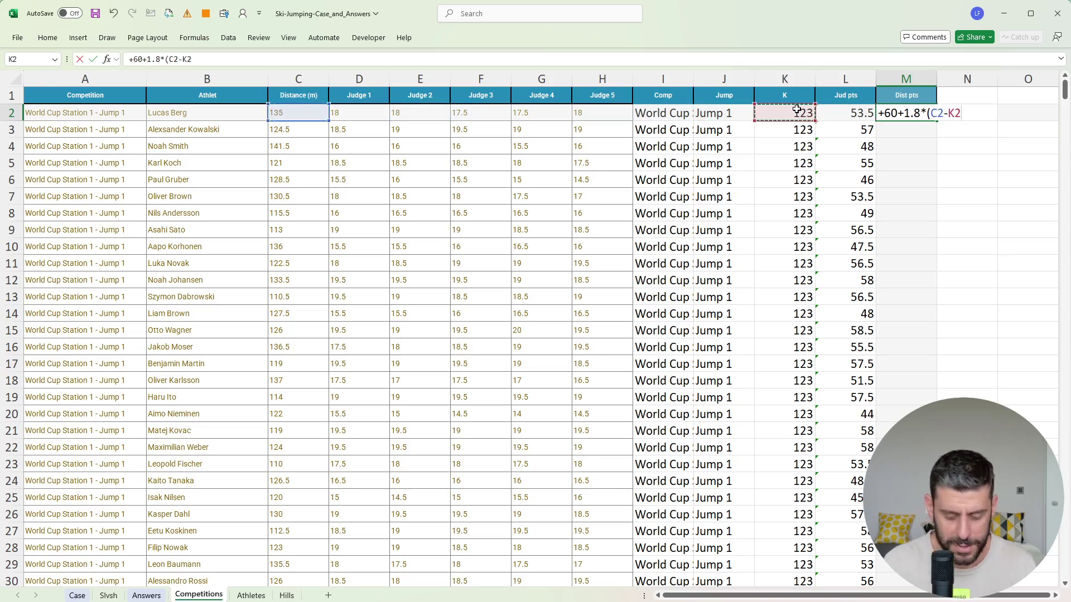
{"action": "type", "text": ")"}
{"action": "key", "text": "Return"}
Step: Copy the distance points formula from M2 down column M to row 721
{"action": "key", "text": "Up"}
{"action": "key", "text": "ctrl+c"}
{"action": "key", "text": "Left"}
{"action": "key", "text": "ctrl+Down"}
{"action": "key", "text": "Right"}
{"action": "key", "text": "ctrl+shift+Up"}
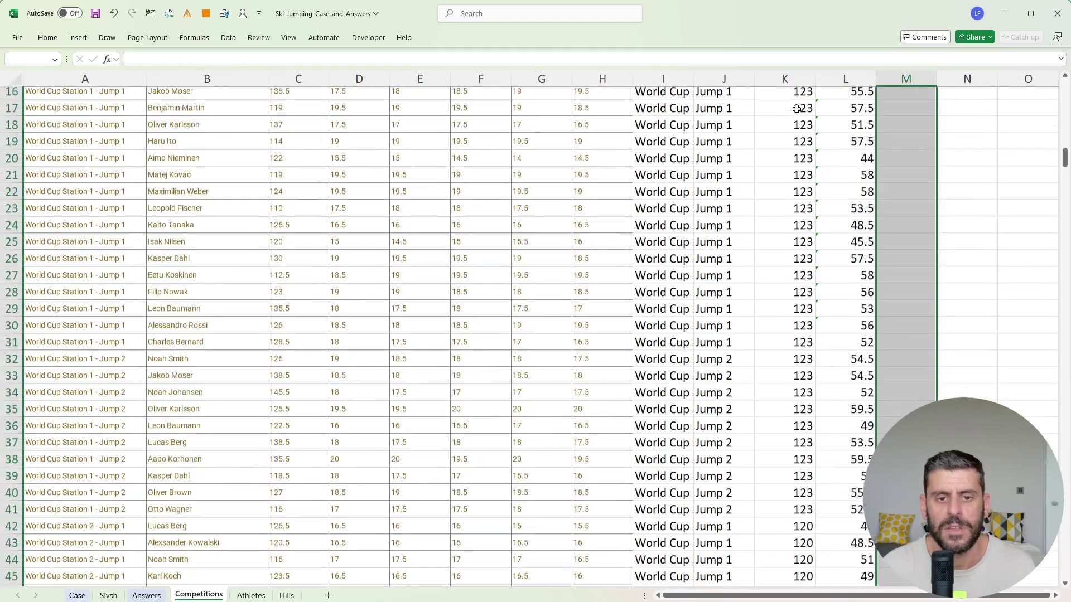
{"action": "key", "text": "ctrl+v"}
{"action": "key", "text": "ctrl+Up"}
{"action": "key", "text": "Down"}
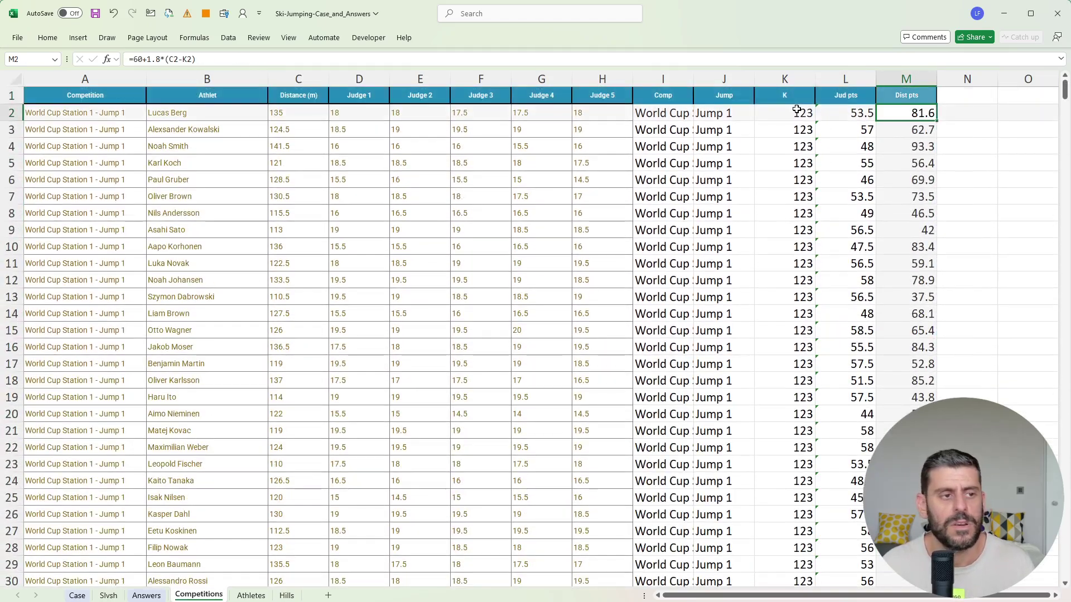
Step: Enter the header Tot pts in cell N1
{"action": "key", "text": "Up"}
{"action": "key", "text": "Right"}
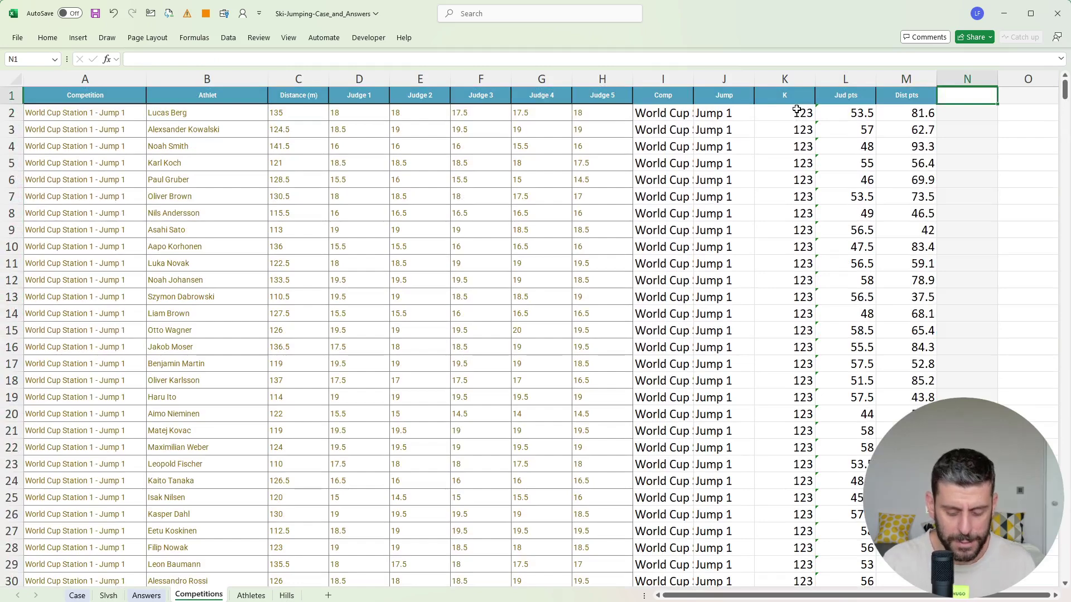
{"action": "type", "text": "Tot pts"}
{"action": "key", "text": "Return"}
Step: Enter a total points formula in N2 that adds the judge points L2 and distance points M2
{"action": "type", "text": "="}
{"action": "key", "text": "Left"}
{"action": "key", "text": "Left"}
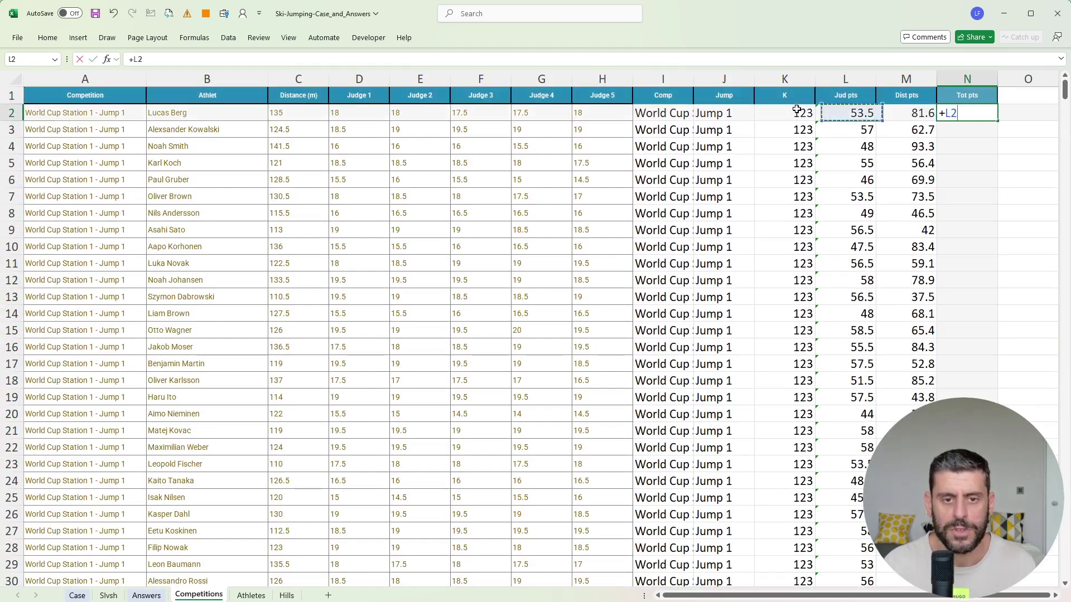
{"action": "type", "text": "+"}
{"action": "key", "text": "Left"}
{"action": "key", "text": "Return"}
Step: Fill the total points formula from N2 down column N to row 721
{"action": "key", "text": "Up"}
{"action": "key", "text": "Left"}
{"action": "key", "text": "ctrl+Down"}
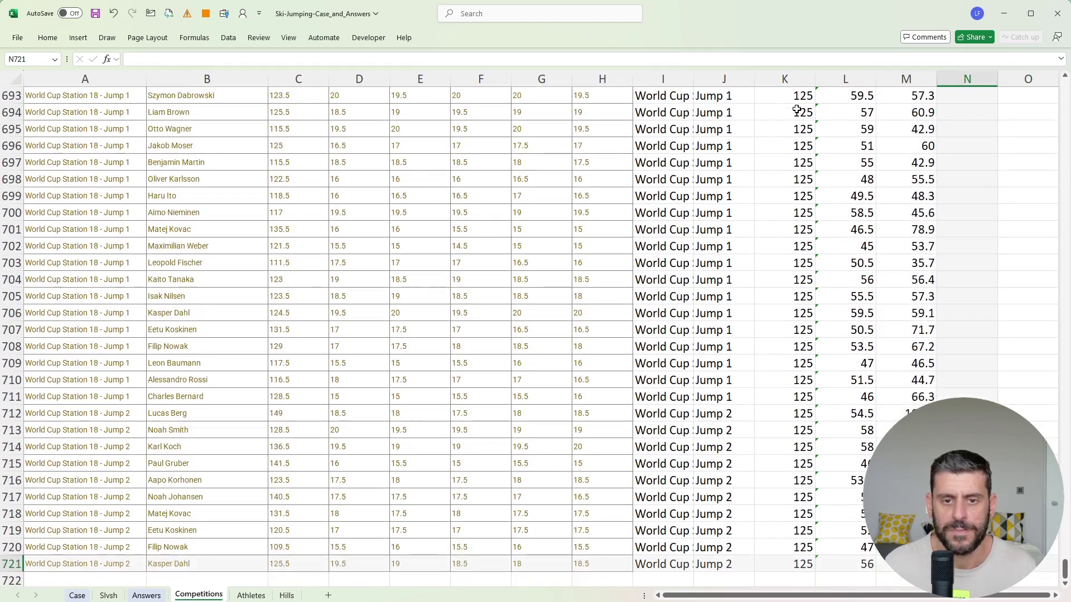
{"action": "key", "text": "Right"}
{"action": "key", "text": "ctrl+shift+Up"}
{"action": "key", "text": "ctrl+d"}
{"action": "key", "text": "ctrl+Up"}
{"action": "key", "text": "Down"}
Step: Convert the Competitions data range, including the helper columns, into a table and name it t
{"action": "key", "text": "Left"}
{"action": "key", "text": "Left"}
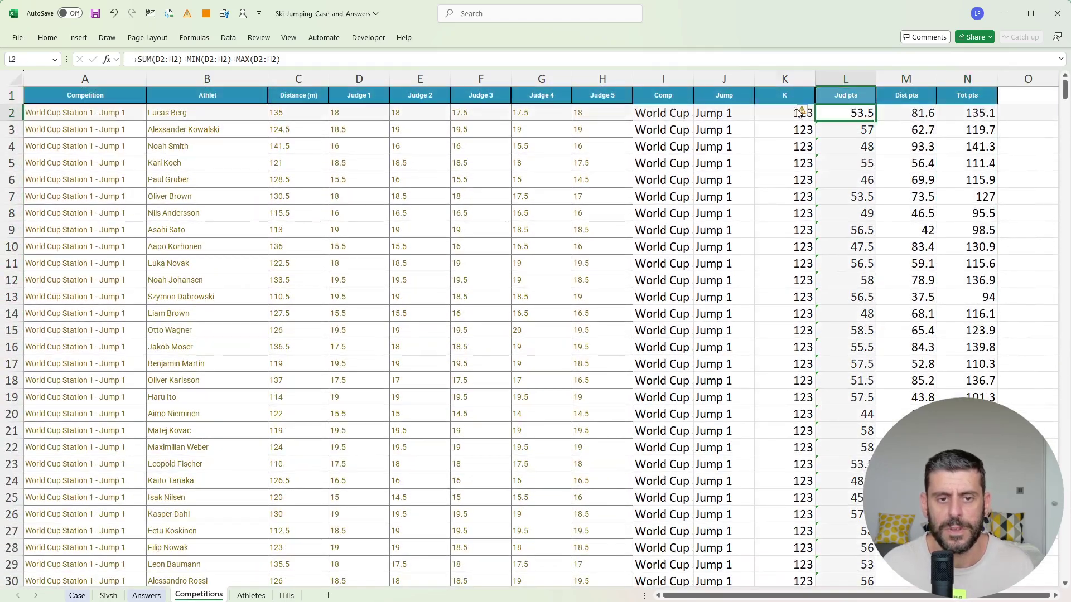
{"action": "key", "text": "Left"}
{"action": "key", "text": "Right"}
{"action": "key", "text": "Right"}
{"action": "key", "text": "Left"}
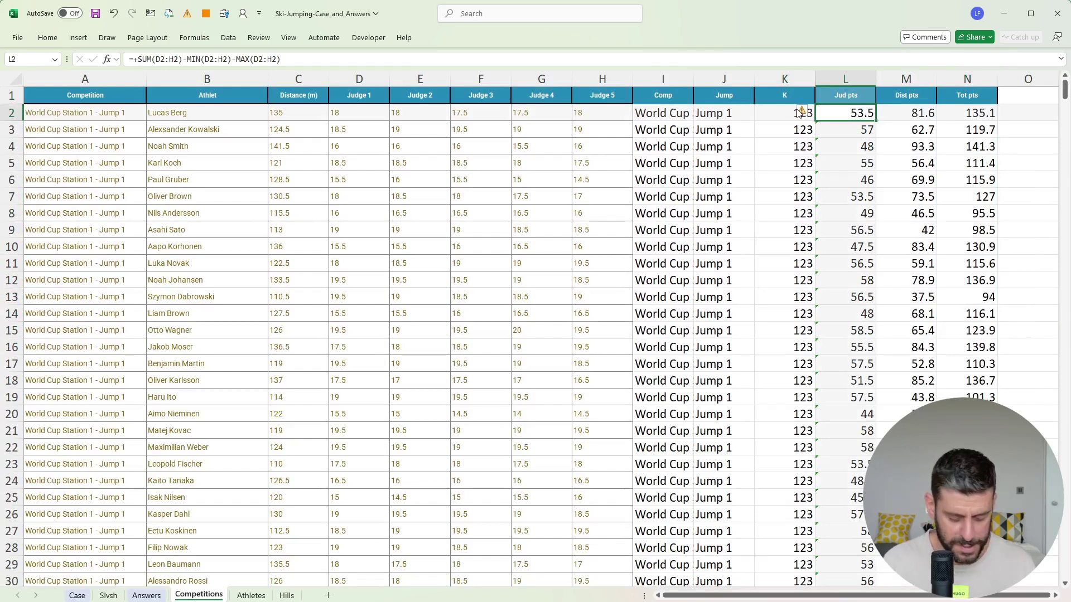
{"action": "key", "text": "ctrl+t"}
{"action": "key", "text": "Return"}
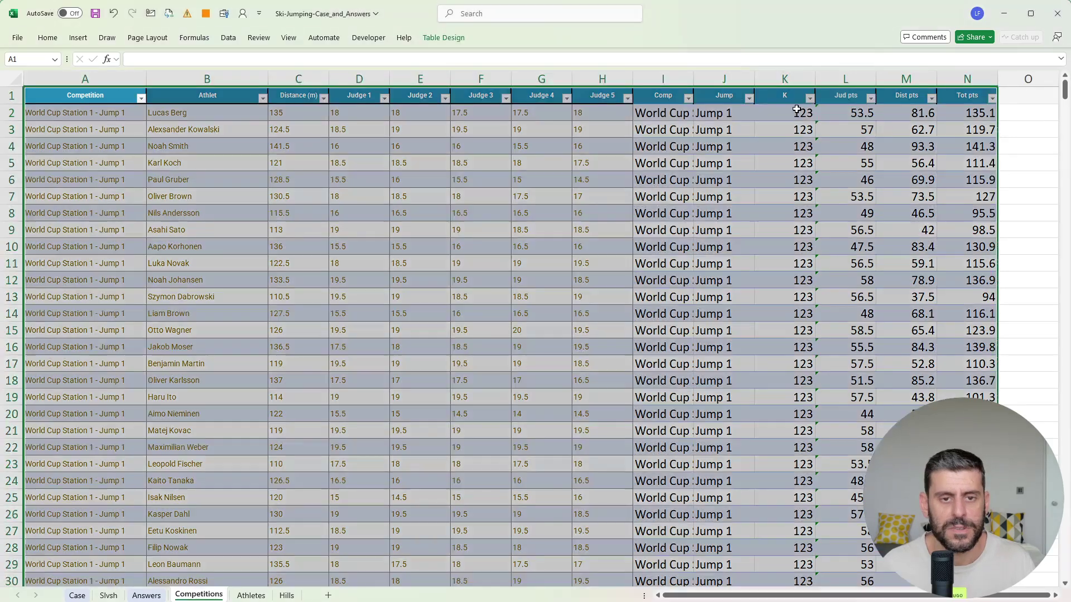
{"action": "left_click", "coordinate": [444, 37]}
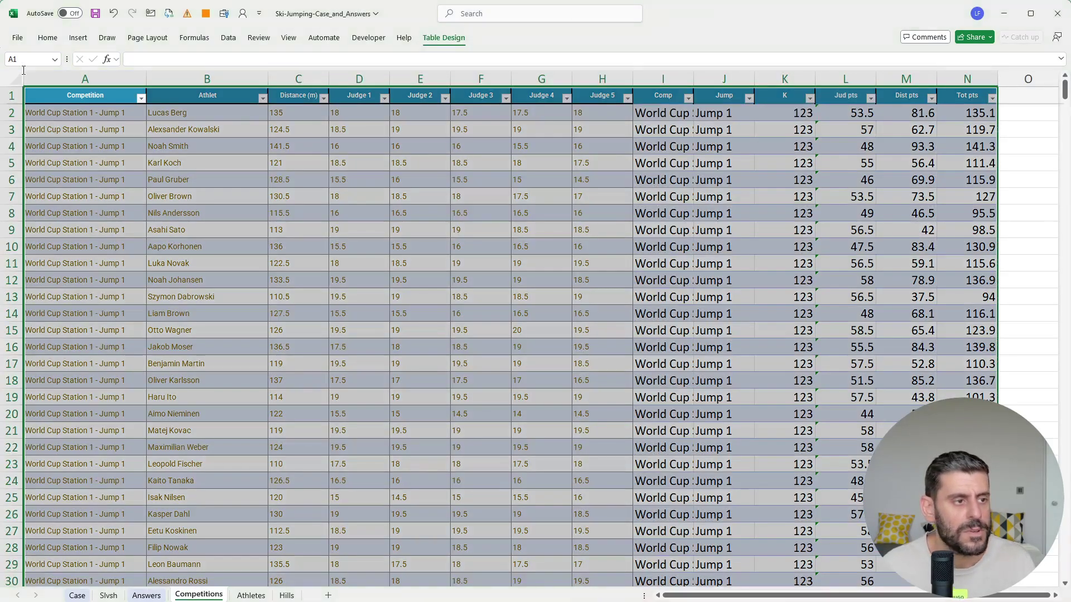
{"action": "left_click", "coordinate": [262, 246]}
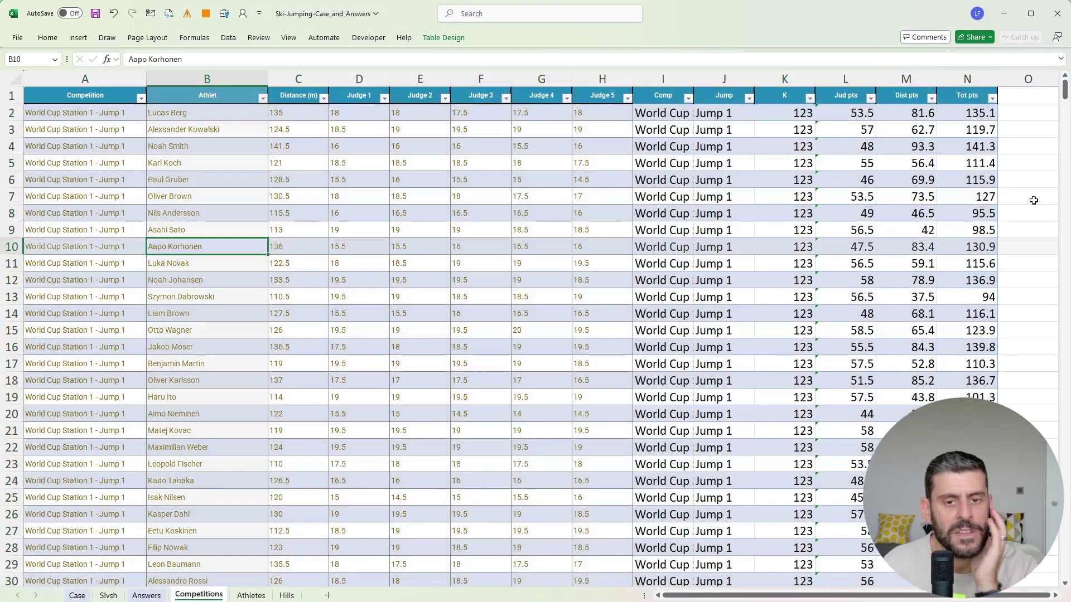
Step: On the Case sheet, begin a FILTER formula in I39 with t[Jud pts] as the array to return
{"action": "left_click", "coordinate": [77, 595]}
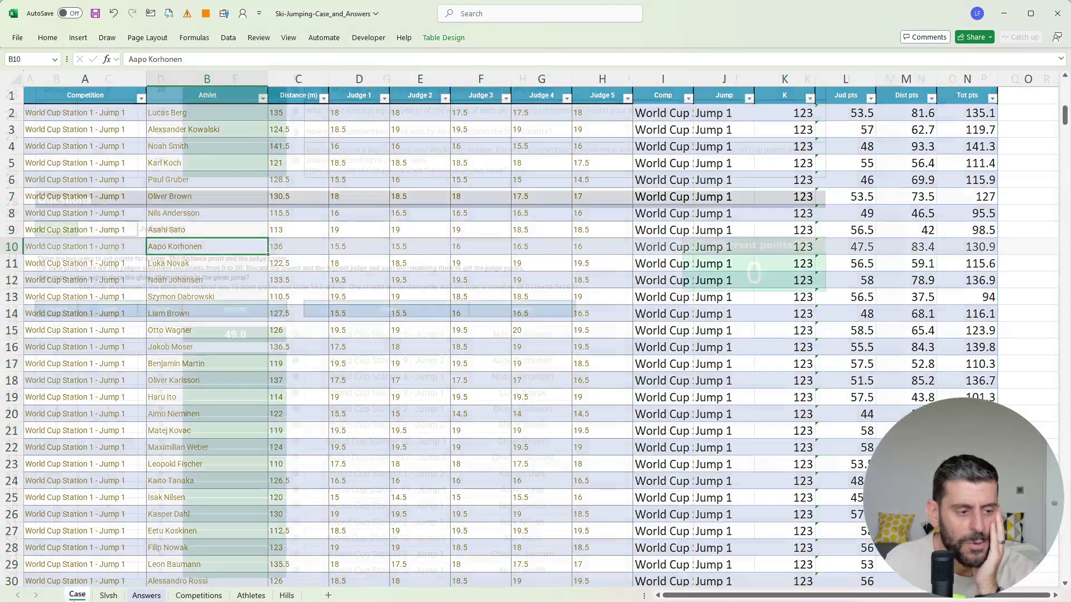
{"action": "left_click", "coordinate": [605, 336]}
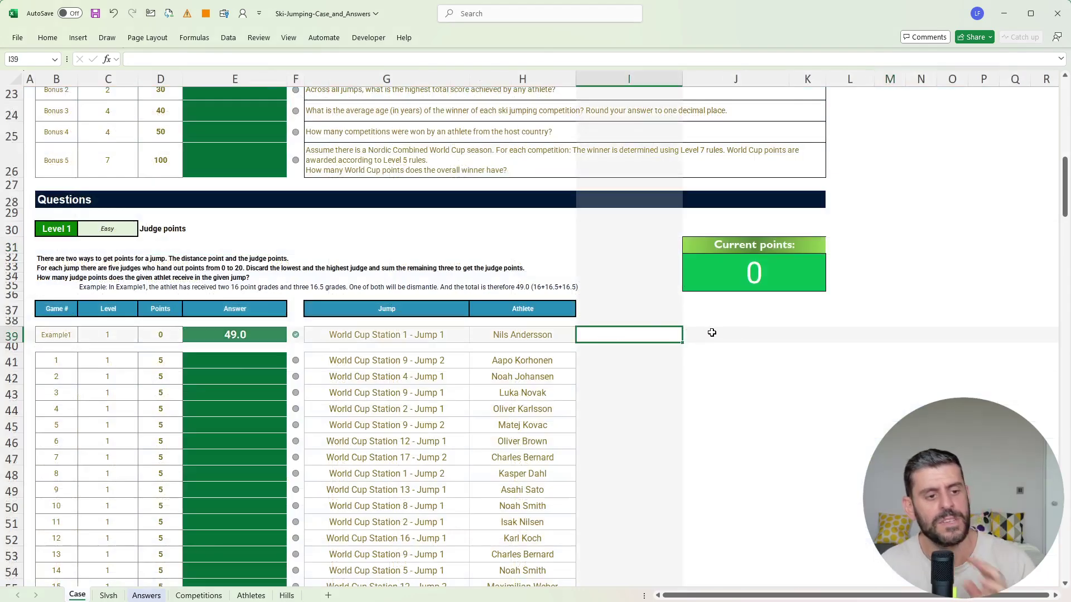
{"action": "type", "text": "+"}
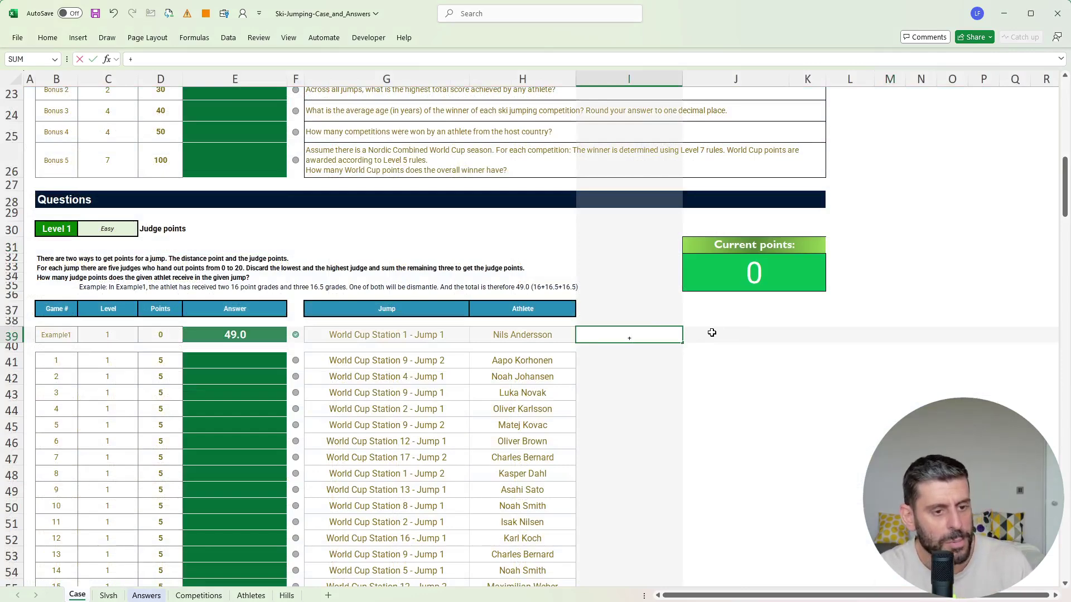
{"action": "type", "text": "fi"}
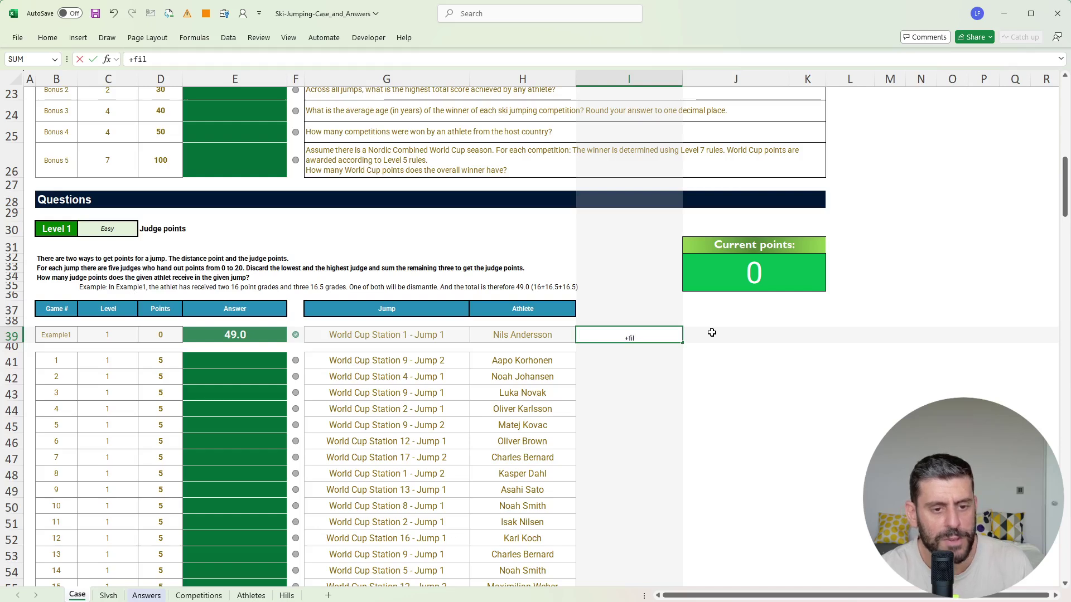
{"action": "type", "text": "l"}
{"action": "key", "text": "Tab"}
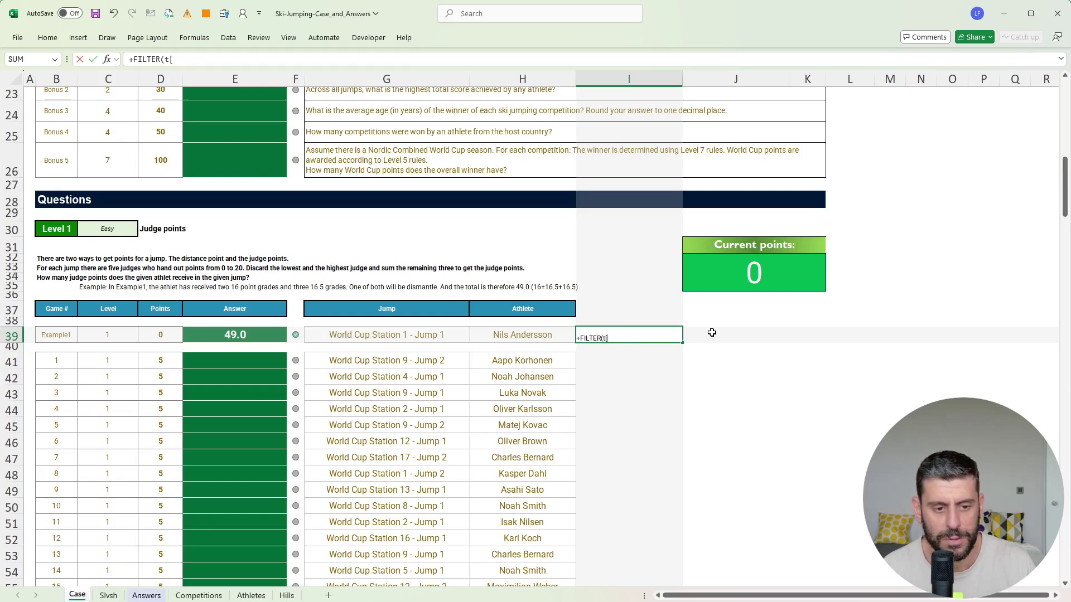
{"action": "type", "text": "Jud pts"}
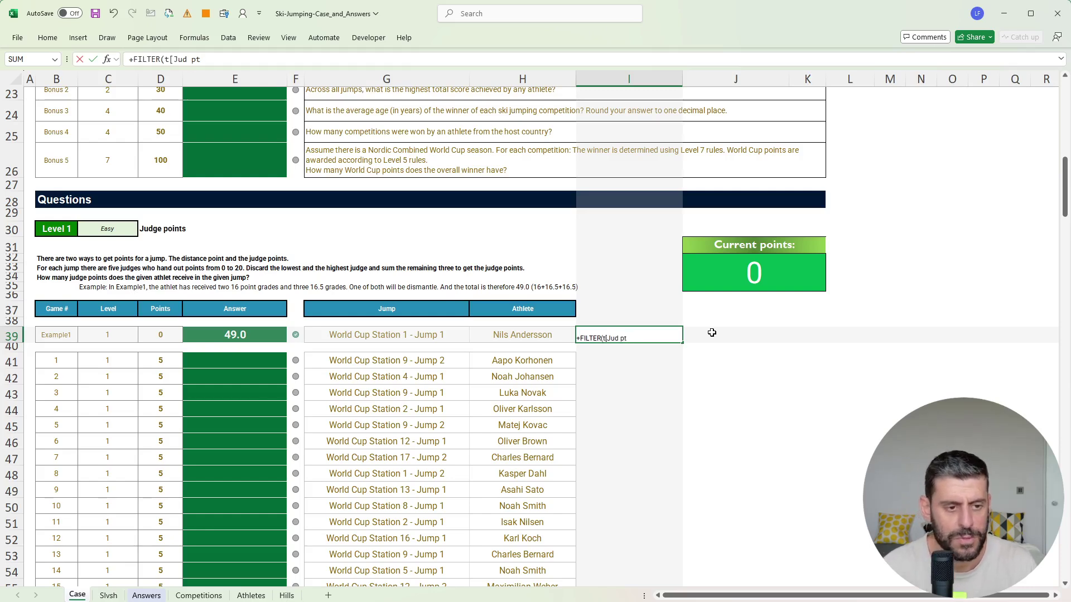
{"action": "key", "text": "BackSpace"}
{"action": "key", "text": "BackSpace"}
{"action": "key", "text": "BackSpace"}
{"action": "key", "text": "BackSpace"}
{"action": "key", "text": "BackSpace"}
{"action": "key", "text": "BackSpace"}
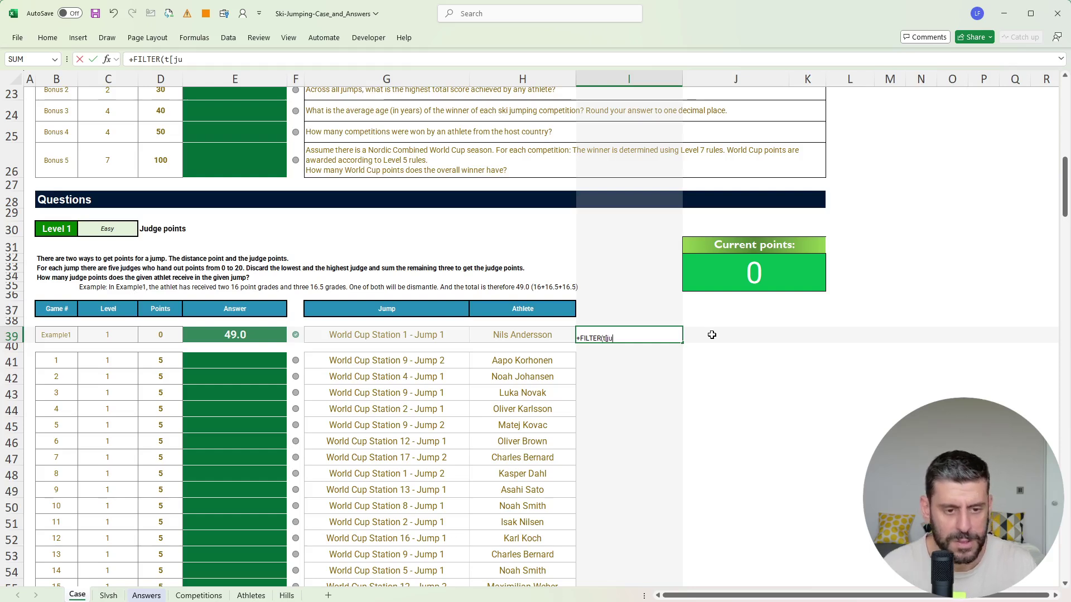
{"action": "key", "text": "Tab"}
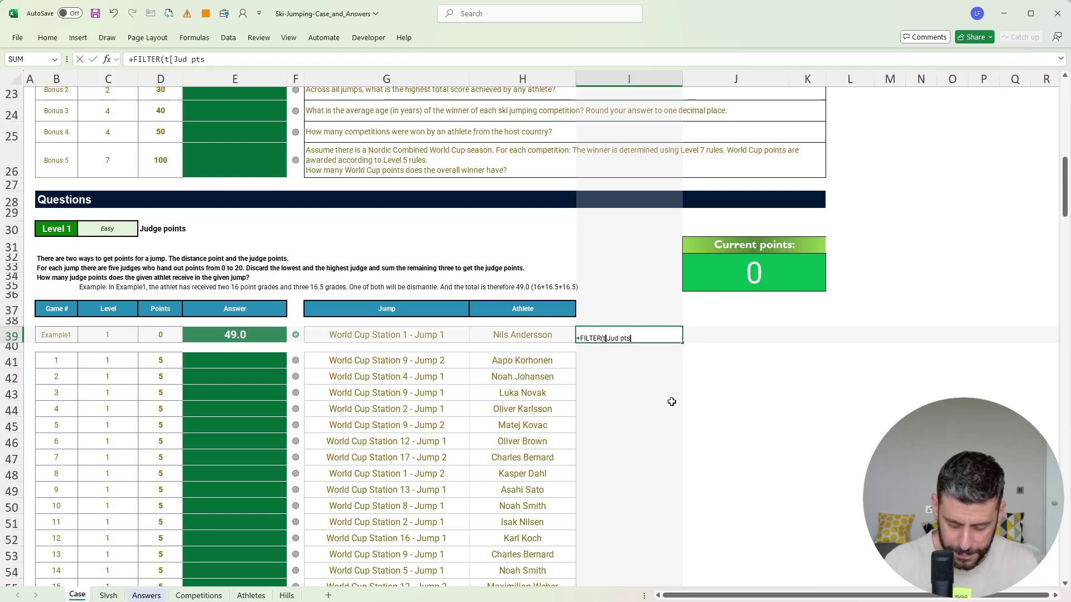
Step: Complete the FILTER formula in I39 with the conditions t[Competition]=G39 and t[Athlet]=H39 multiplied together
{"action": "type", "text": "],(t["}
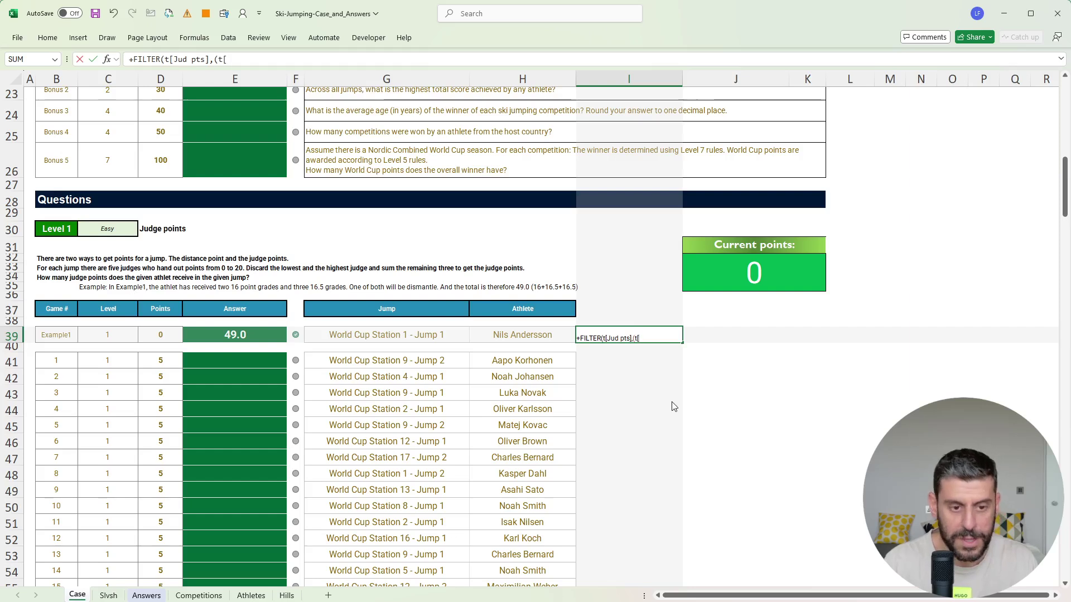
{"action": "key", "text": "Tab"}
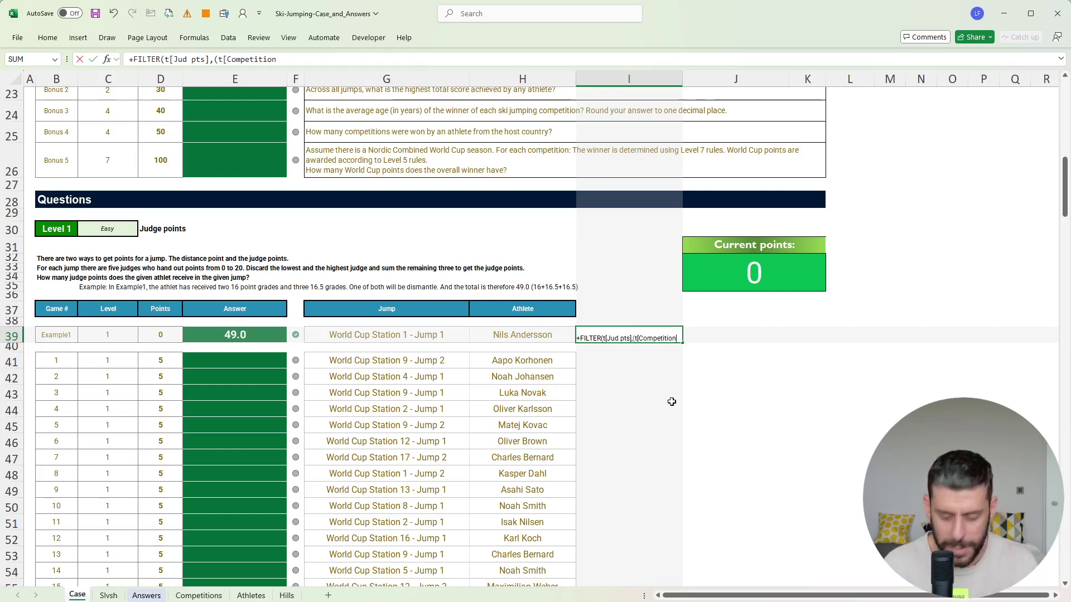
{"action": "key", "text": "Left"}
{"action": "key", "text": "Left"}
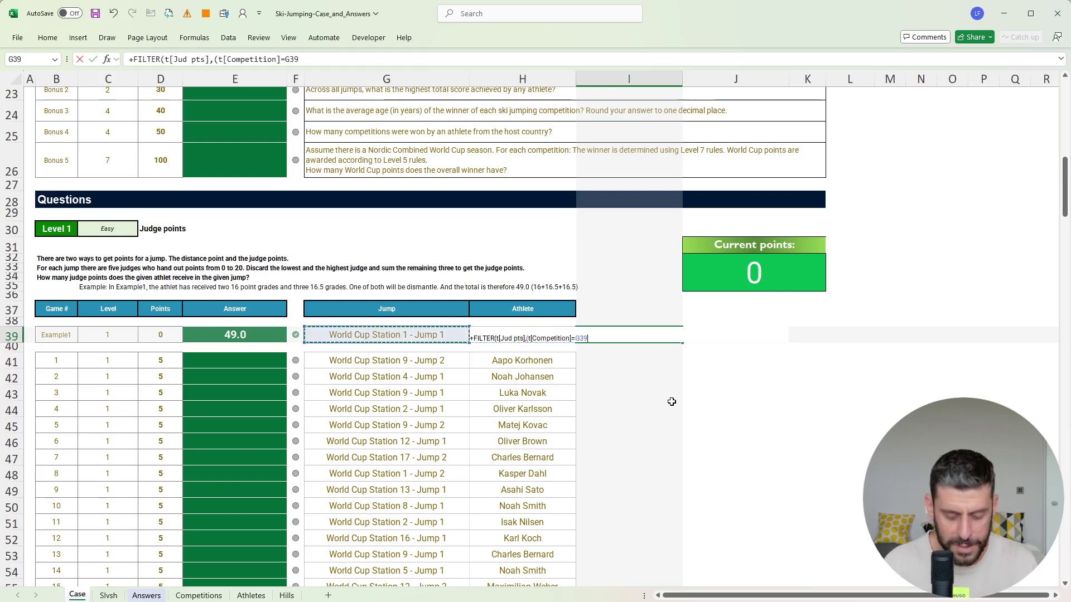
{"action": "type", "text": ")*(t"}
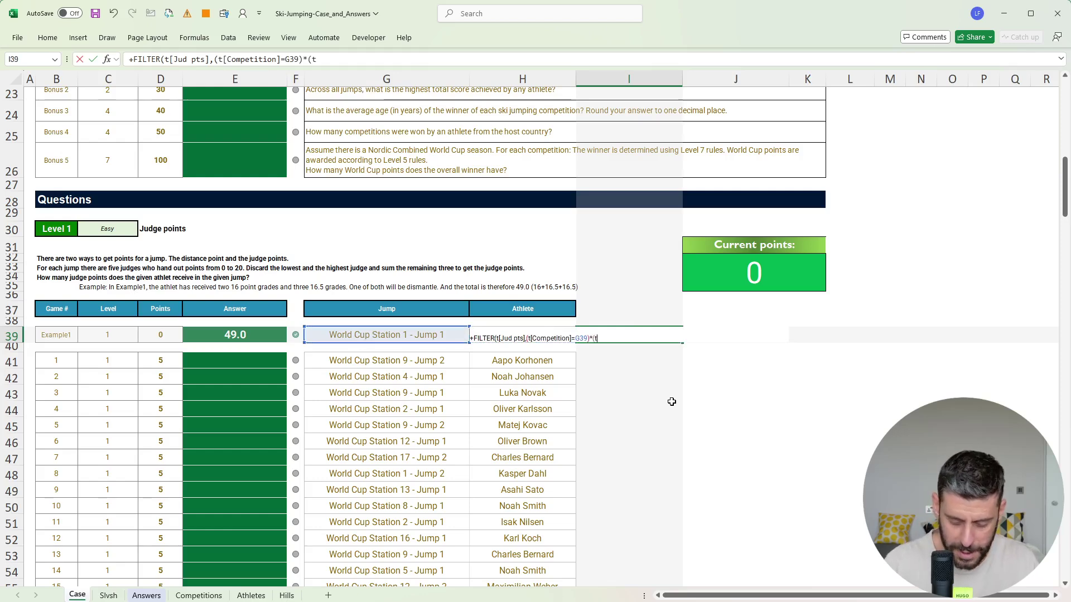
{"action": "type", "text": "[athlet"}
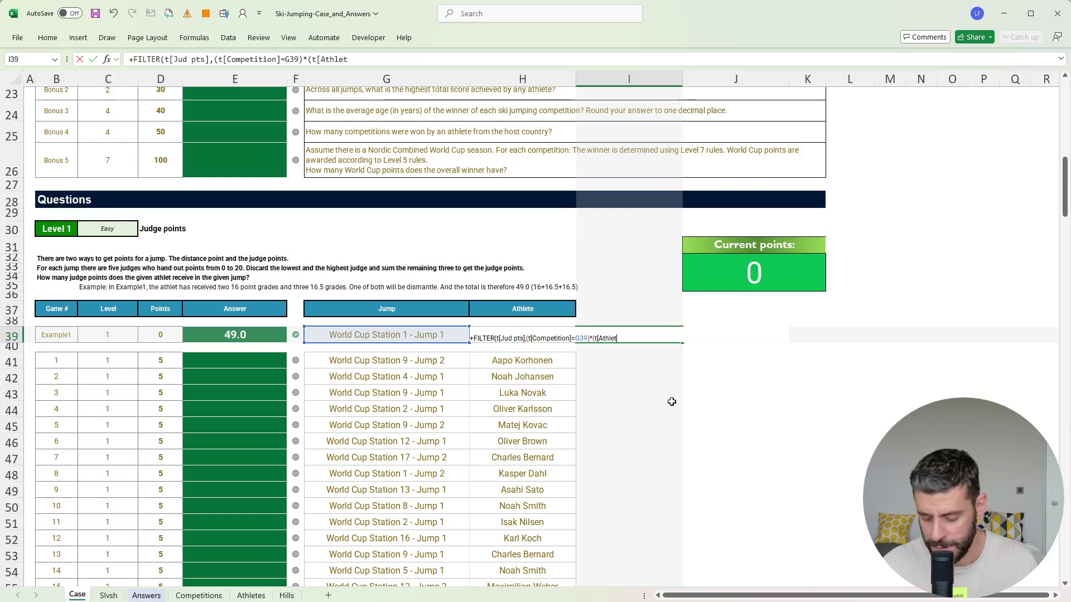
{"action": "type", "text": "]=H39"}
{"action": "key", "text": "Left"}
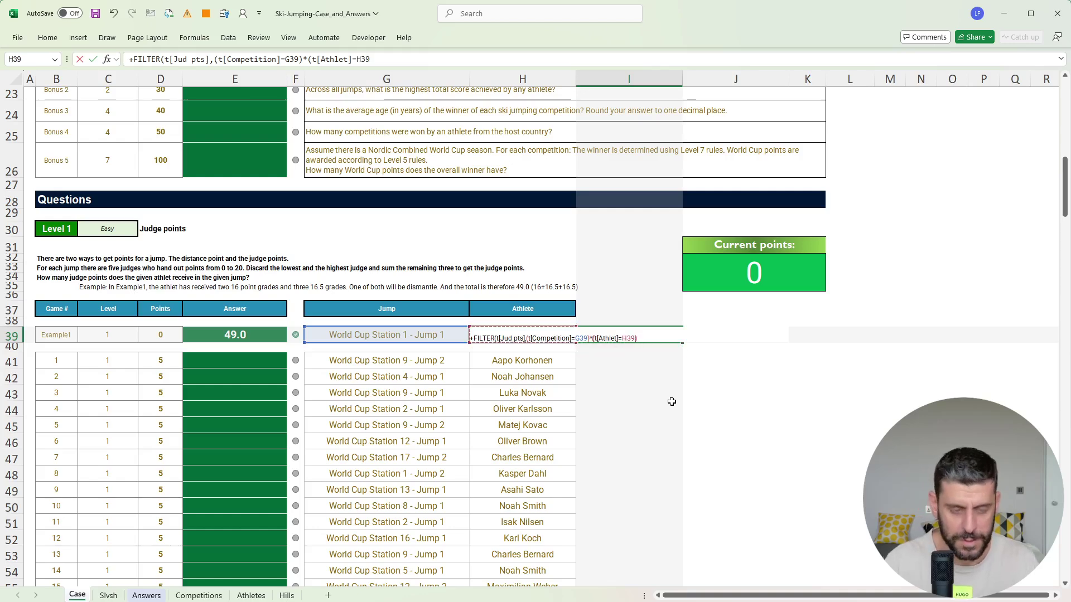
{"action": "key", "text": "Return"}
Step: Copy the judge points FILTER formula from I39 into I41:I60 for all Level 1 games
{"action": "key", "text": "Up"}
{"action": "key", "text": "ctrl+c"}
{"action": "key", "text": "Left"}
{"action": "key", "text": "Down"}
{"action": "key", "text": "Down"}
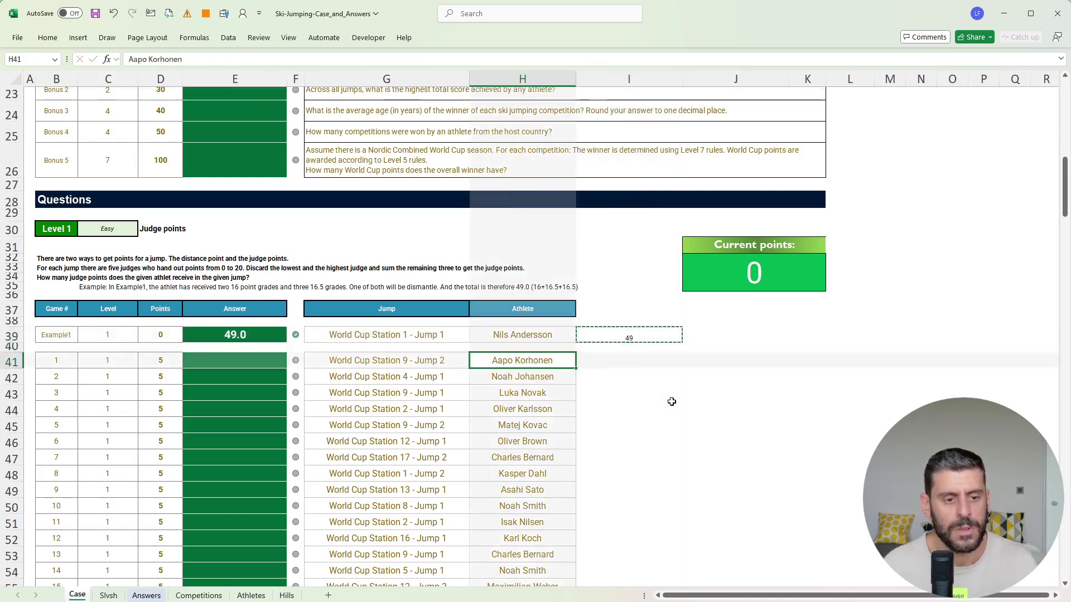
{"action": "key", "text": "ctrl+Down"}
{"action": "key", "text": "Right"}
{"action": "key", "text": "ctrl+shift+Up"}
{"action": "key", "text": "shift+Down"}
{"action": "key", "text": "shift+Down"}
{"action": "key", "text": "ctrl+v"}
Step: Fill the Level 1 answers by entering a formula in E41 that references the range I41:I60
{"action": "key", "text": "Left"}
{"action": "key", "text": "Left"}
{"action": "key", "text": "Left"}
{"action": "key", "text": "Left"}
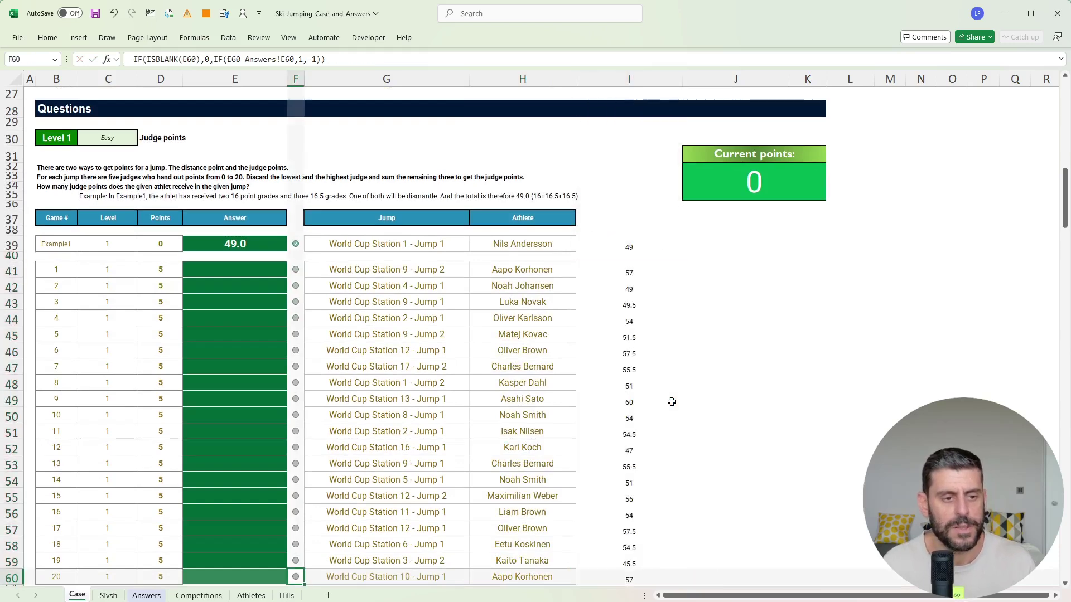
{"action": "key", "text": "ctrl+Up"}
{"action": "key", "text": "Down"}
{"action": "key", "text": "Down"}
{"action": "type", "text": "+"}
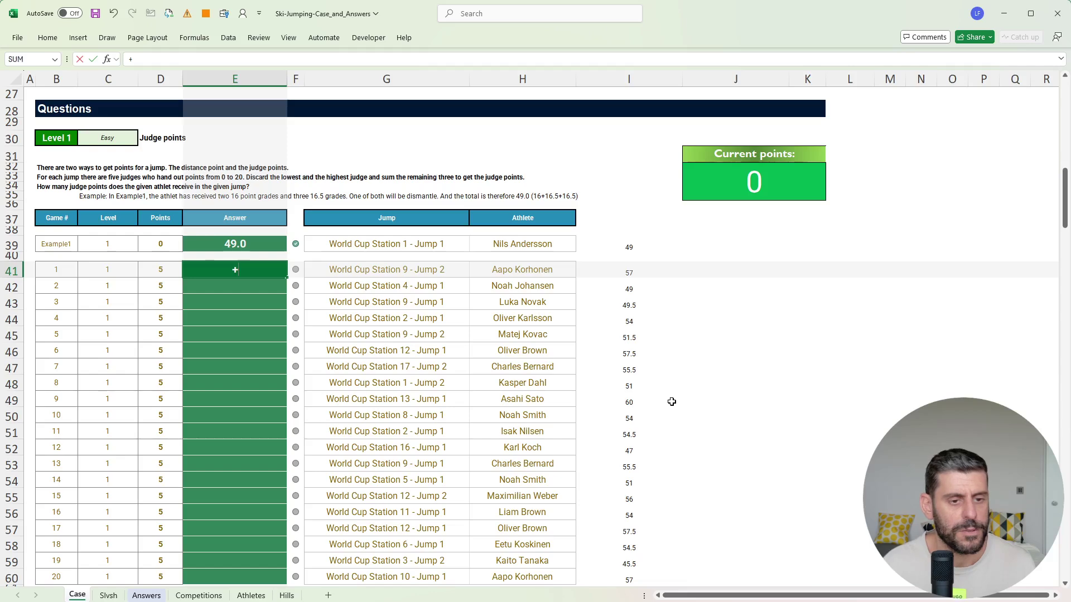
{"action": "key", "text": "Right"}
{"action": "key", "text": "Right"}
{"action": "key", "text": "Right"}
{"action": "key", "text": "Right"}
{"action": "key", "text": "ctrl+shift+Down"}
{"action": "key", "text": "Return"}
Step: Copy the FILTER formula from I60 into I73 beside the Level 2 example
{"action": "scroll", "coordinate": [707, 351], "scroll_direction": "down", "scroll_amount": 9}
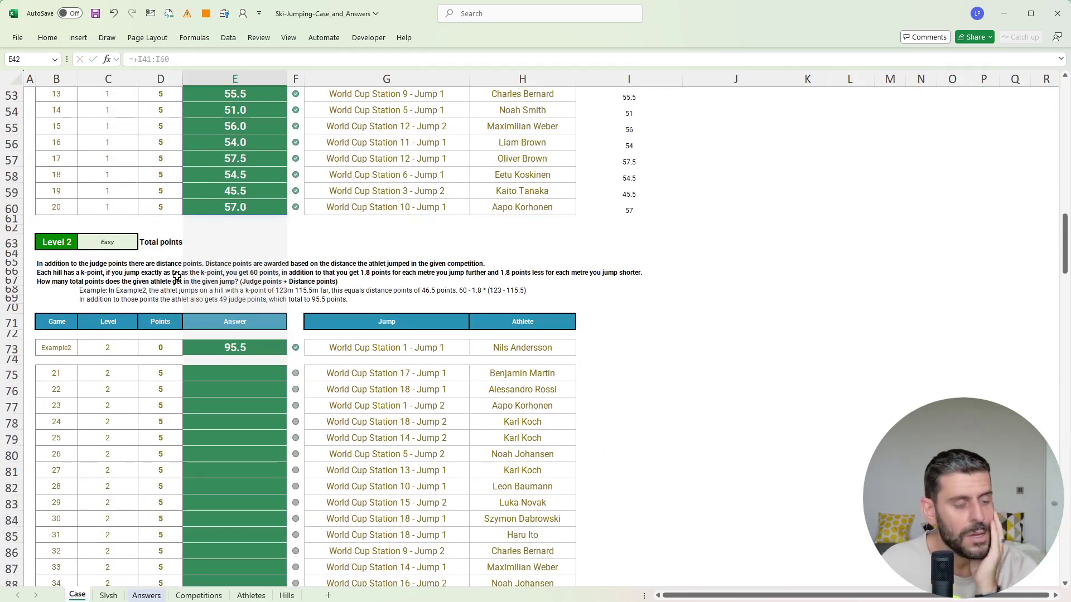
{"action": "left_click", "coordinate": [607, 348]}
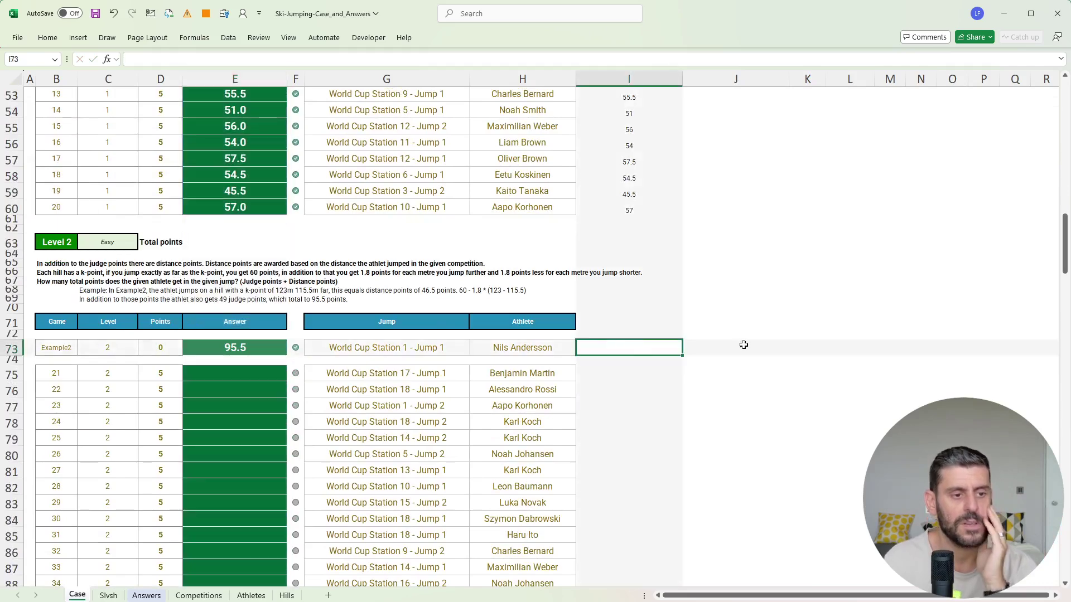
{"action": "type", "text": "+"}
{"action": "key", "text": "Escape"}
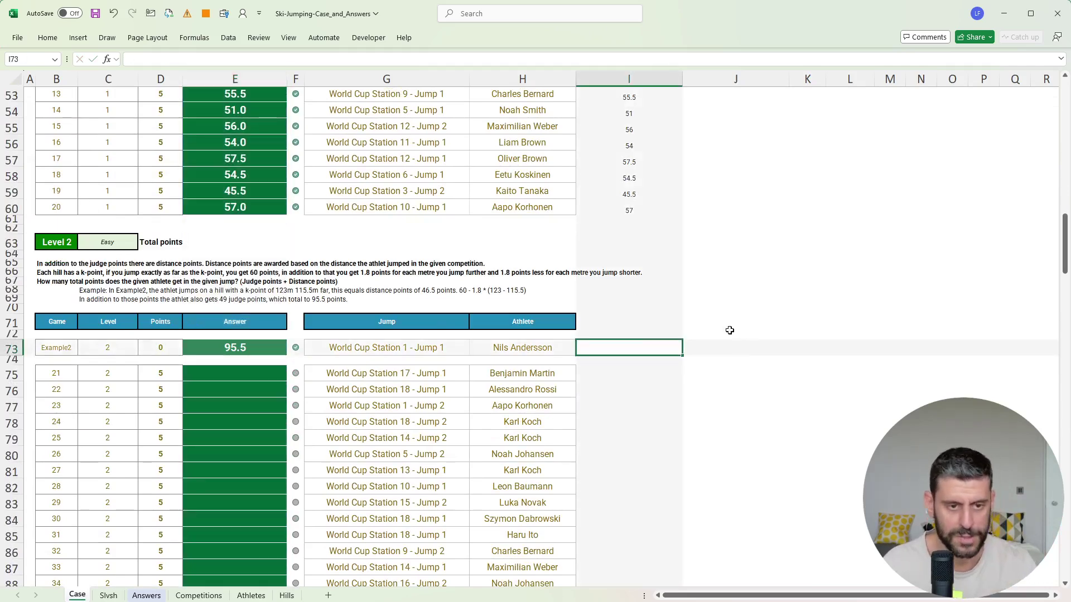
{"action": "left_click", "coordinate": [617, 208]}
{"action": "key", "text": "ctrl+c"}
{"action": "left_click", "coordinate": [615, 351]}
{"action": "key", "text": "ctrl+v"}
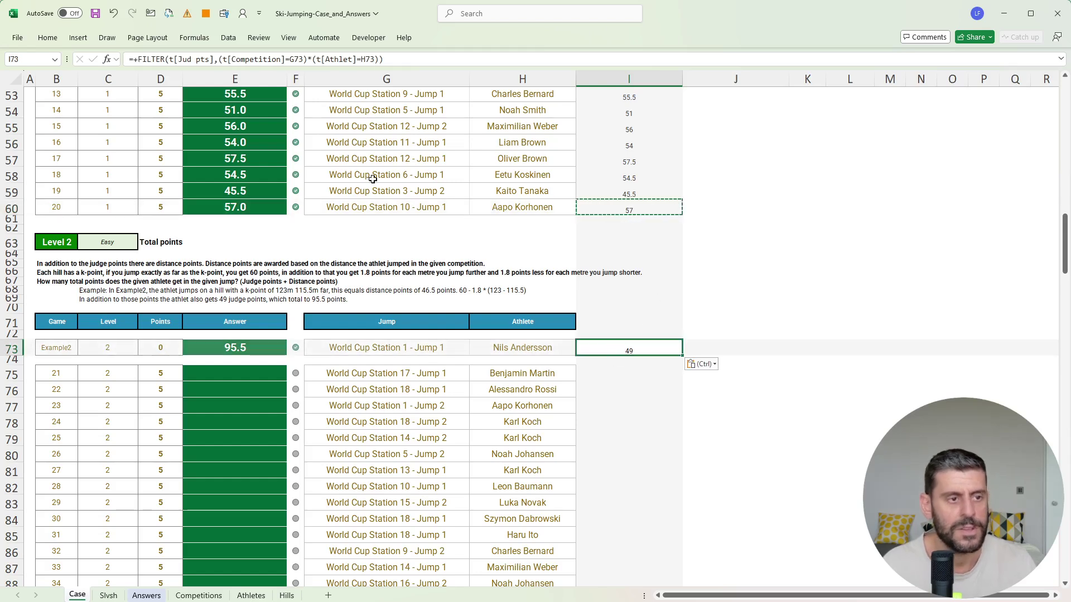
Step: Change the column returned by the FILTER formula in I73 to the table's total points column, Tot pts
{"action": "key", "text": "Escape"}
{"action": "left_click_drag", "start_coordinate": [211, 59], "coordinate": [178, 59]}
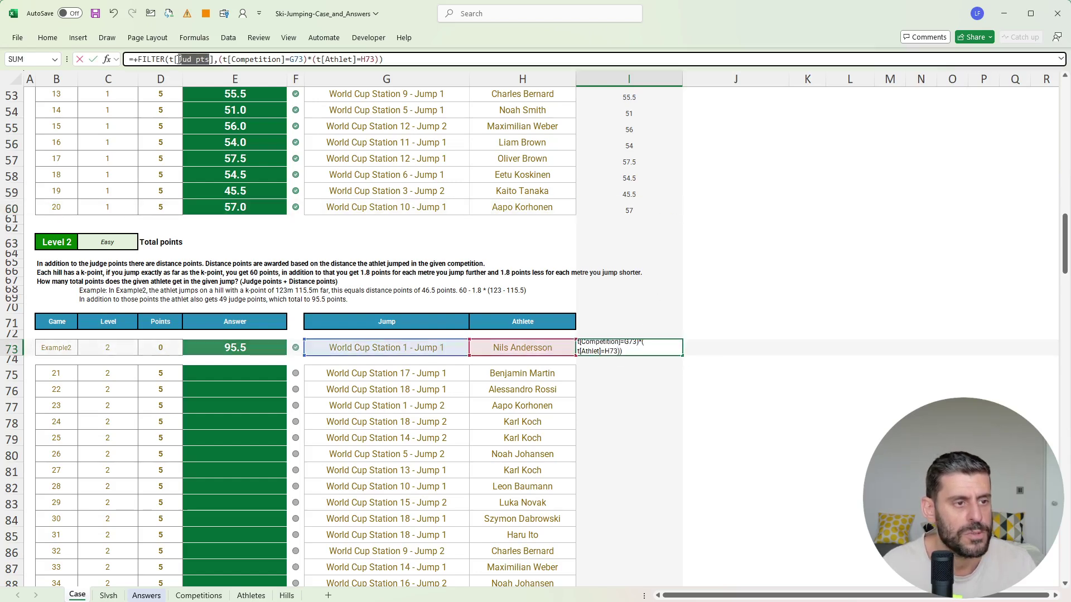
{"action": "type", "text": "tot"}
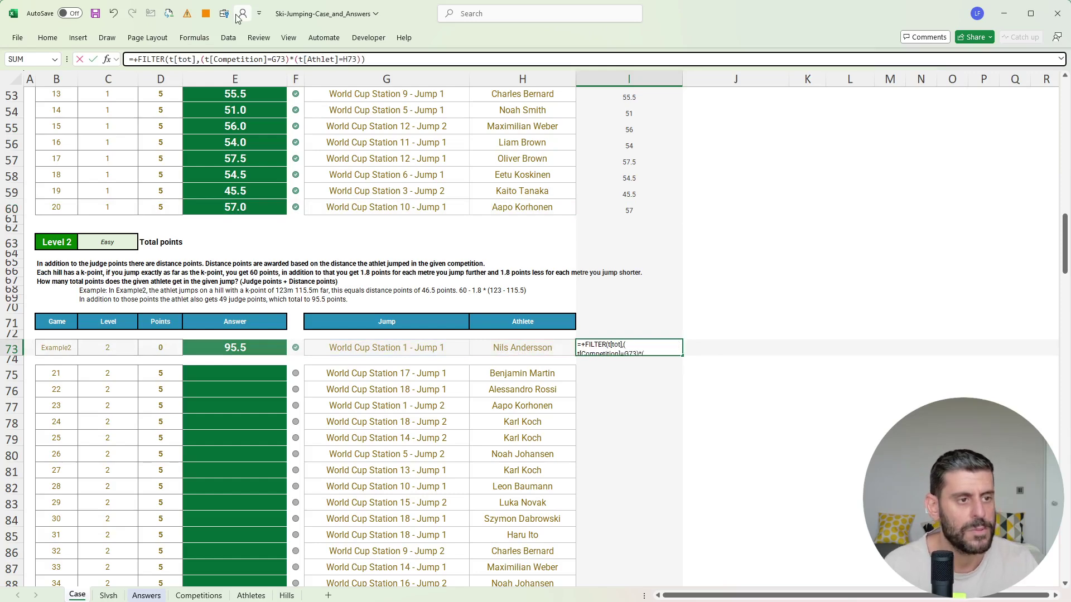
{"action": "key", "text": "ctrl+Return"}
Step: Copy the total points FILTER formula from I73 into I75:I94 for all Level 2 games
{"action": "key", "text": "ctrl+c"}
{"action": "key", "text": "Left"}
{"action": "key", "text": "ctrl+Down"}
{"action": "key", "text": "ctrl+Down"}
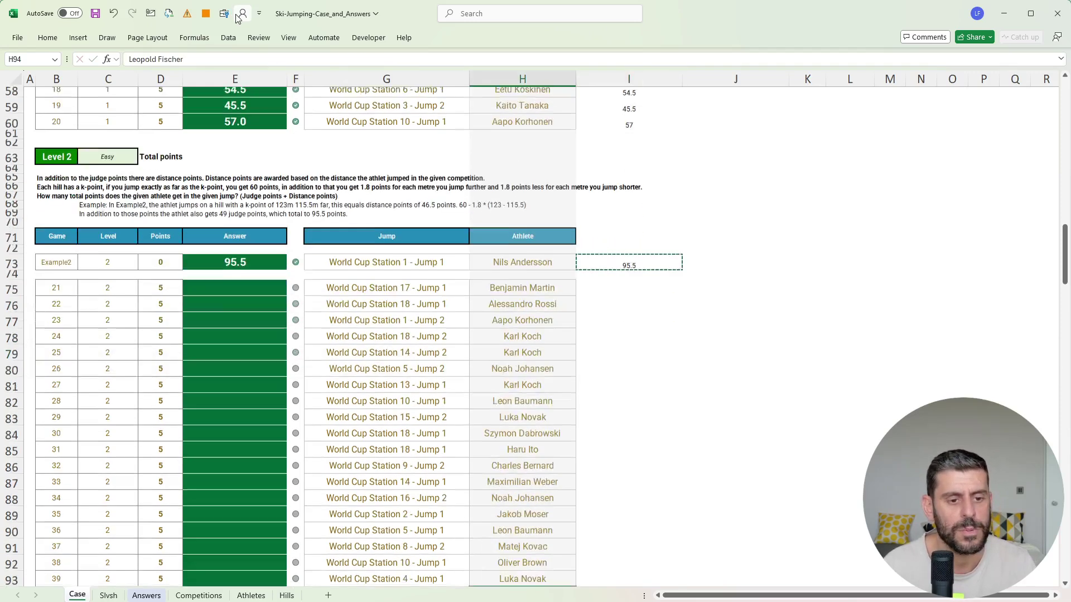
{"action": "key", "text": "Right"}
{"action": "key", "text": "ctrl+shift+Up"}
{"action": "key", "text": "shift+Down"}
{"action": "key", "text": "shift+Down"}
{"action": "key", "text": "ctrl+v"}
Step: Fill the Level 2 answers by entering a formula in E75 that references the range I75:I94
{"action": "key", "text": "Left"}
{"action": "key", "text": "Left"}
{"action": "key", "text": "Left"}
{"action": "key", "text": "Left"}
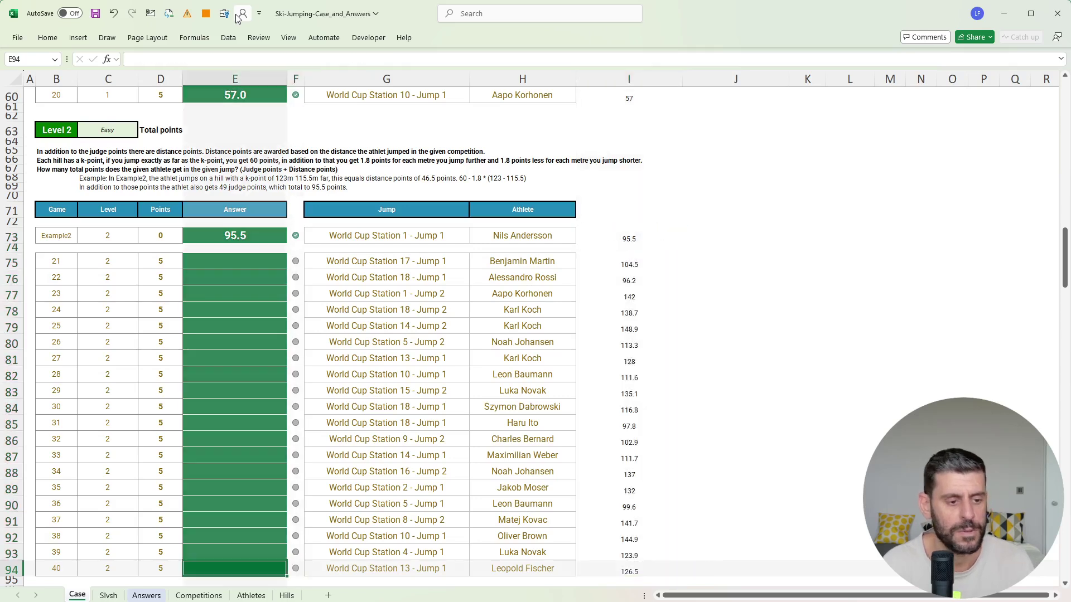
{"action": "key", "text": "ctrl+Up"}
{"action": "key", "text": "Down"}
{"action": "key", "text": "Down"}
{"action": "type", "text": "+"}
{"action": "key", "text": "Right"}
{"action": "key", "text": "Right"}
{"action": "key", "text": "Right"}
{"action": "key", "text": "Right"}
{"action": "key", "text": "ctrl+shift+Down"}
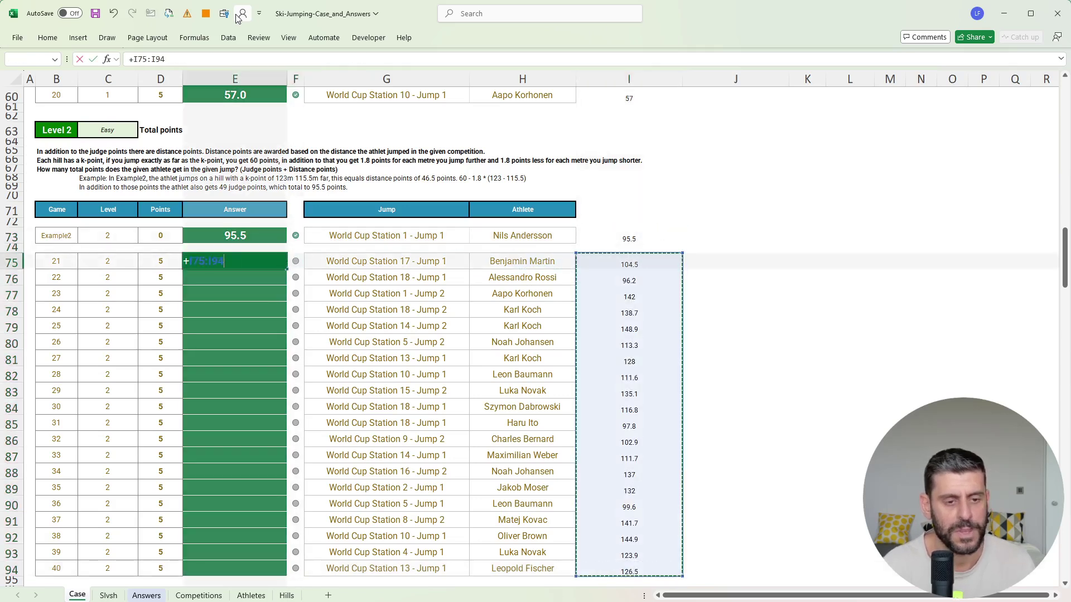
{"action": "key", "text": "Return"}
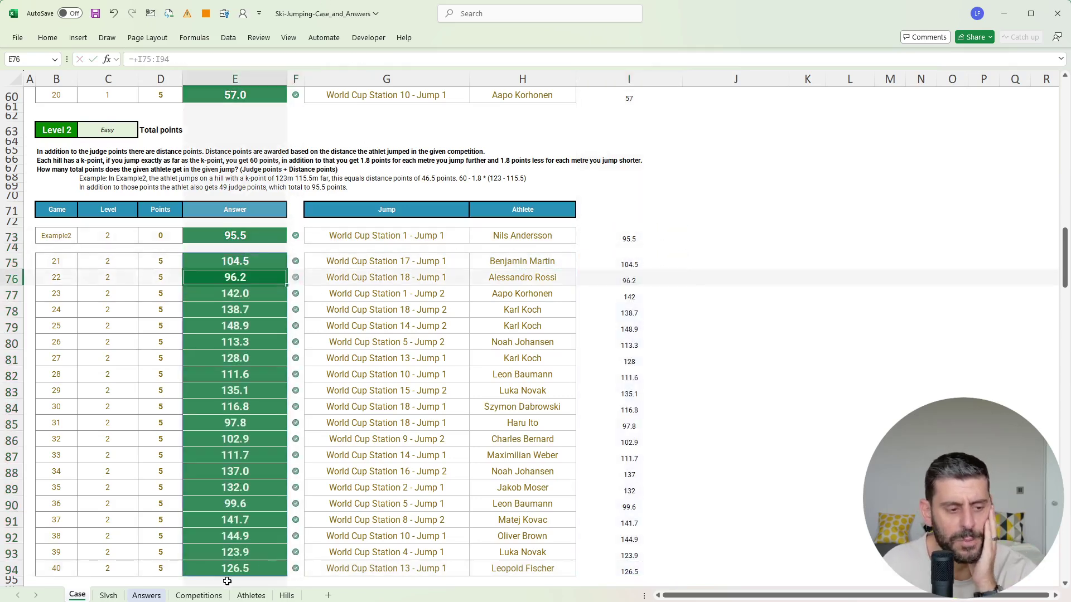
Step: Review helper columns I to N on the Competitions sheet and read the Level 3 question on the Case sheet
{"action": "left_click", "coordinate": [207, 595]}
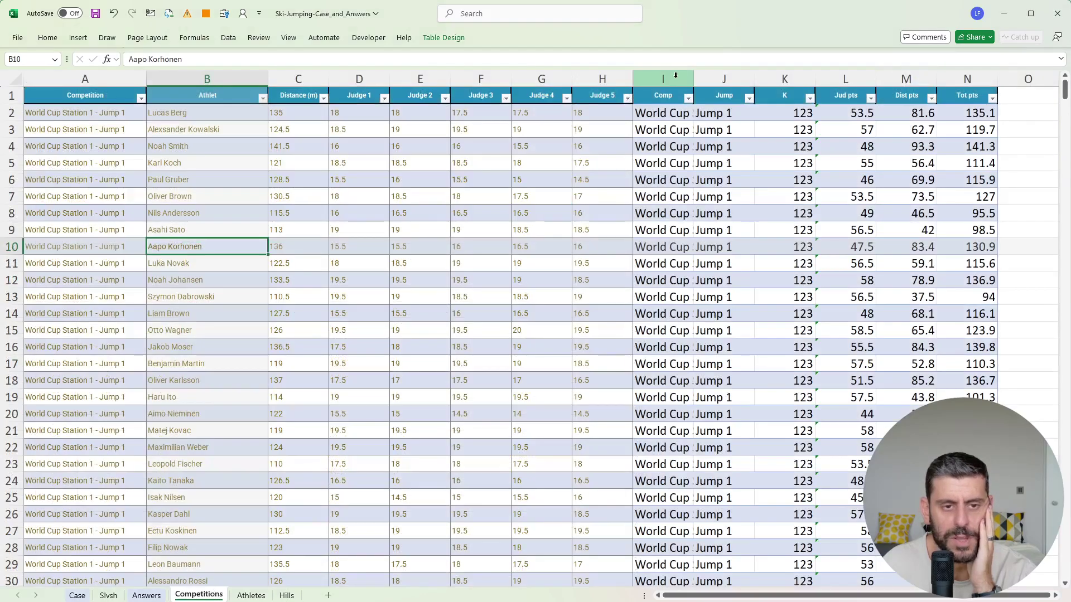
{"action": "left_click_drag", "start_coordinate": [675, 75], "coordinate": [741, 79]}
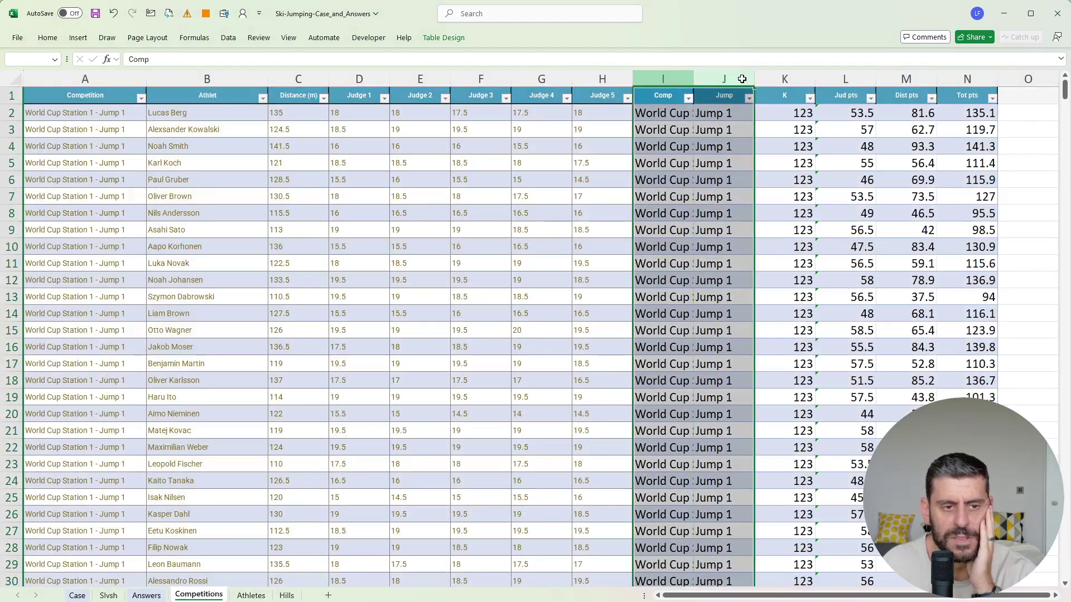
{"action": "left_click_drag", "start_coordinate": [782, 79], "coordinate": [958, 74]}
{"action": "left_click", "coordinate": [77, 595]}
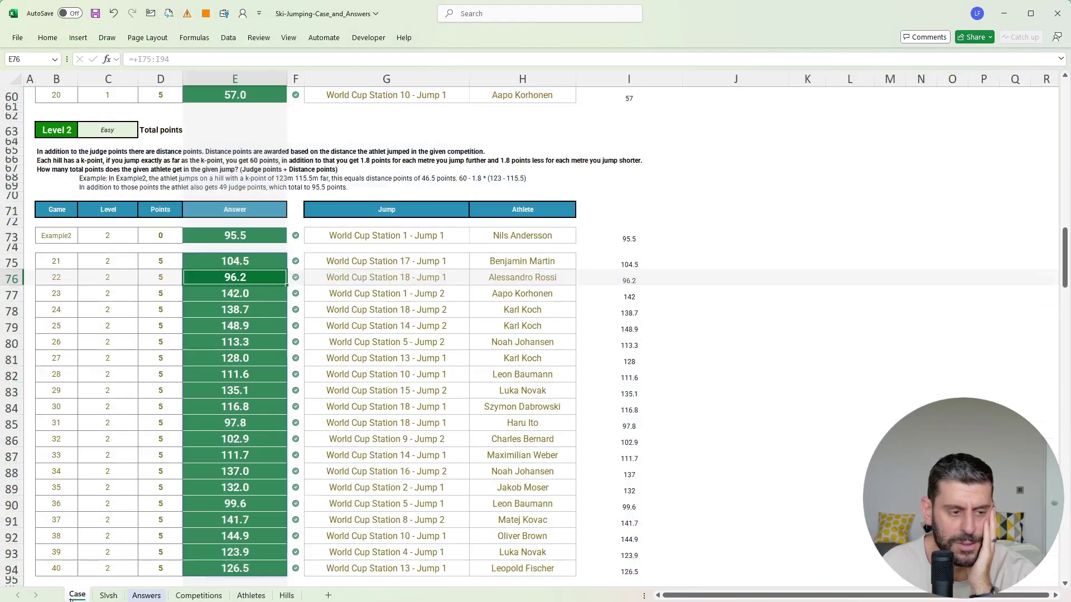
{"action": "scroll", "coordinate": [535, 393], "scroll_direction": "down", "scroll_amount": 15}
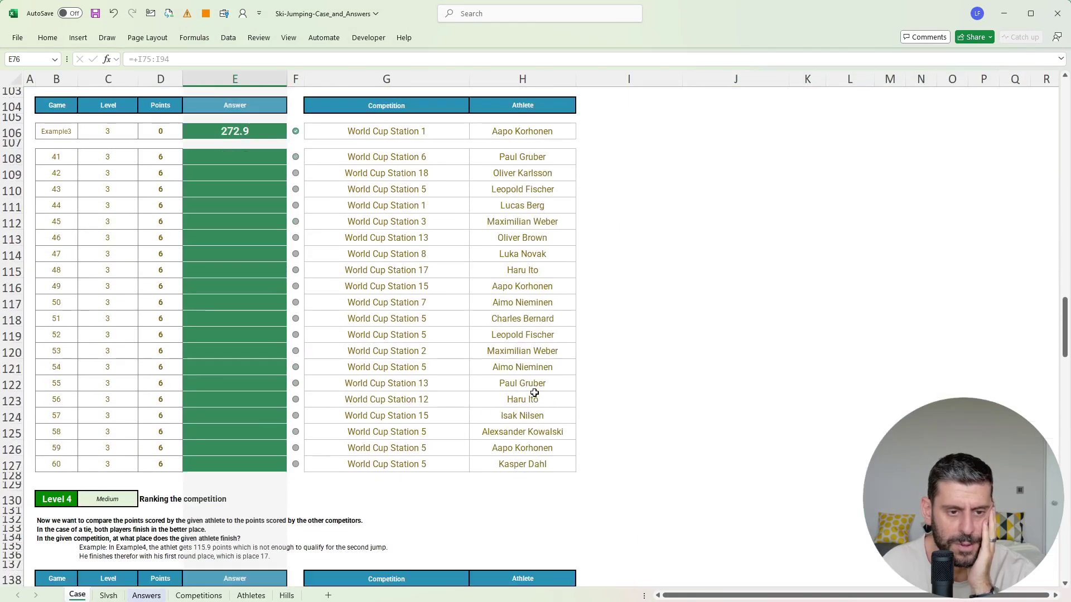
{"action": "scroll", "coordinate": [534, 392], "scroll_direction": "up", "scroll_amount": 5}
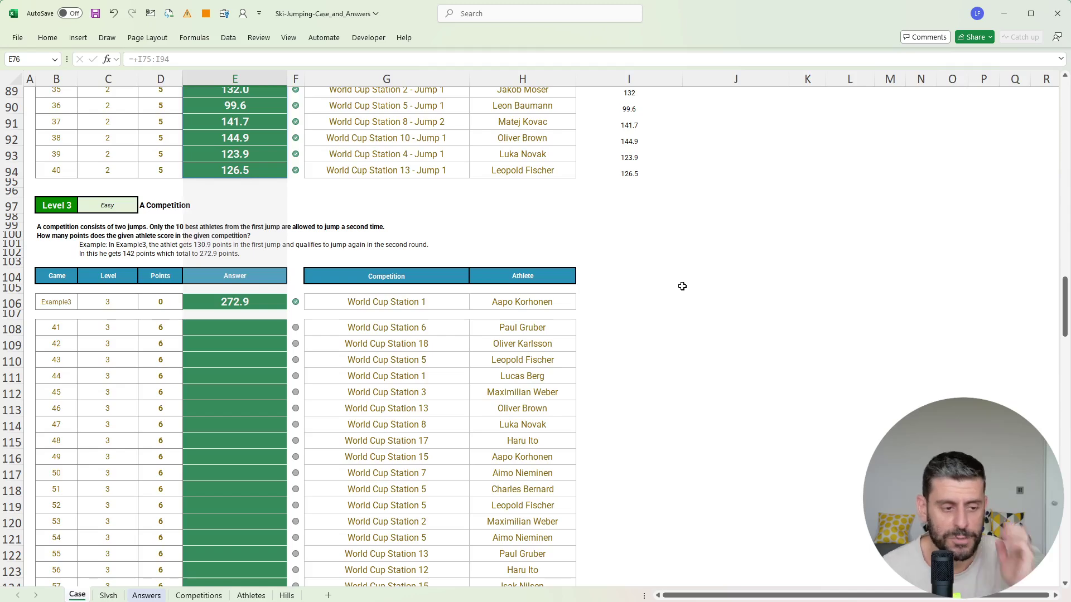
Step: On the Slvsh sheet, set the game selector in A1 to Example3
{"action": "left_click", "coordinate": [118, 595]}
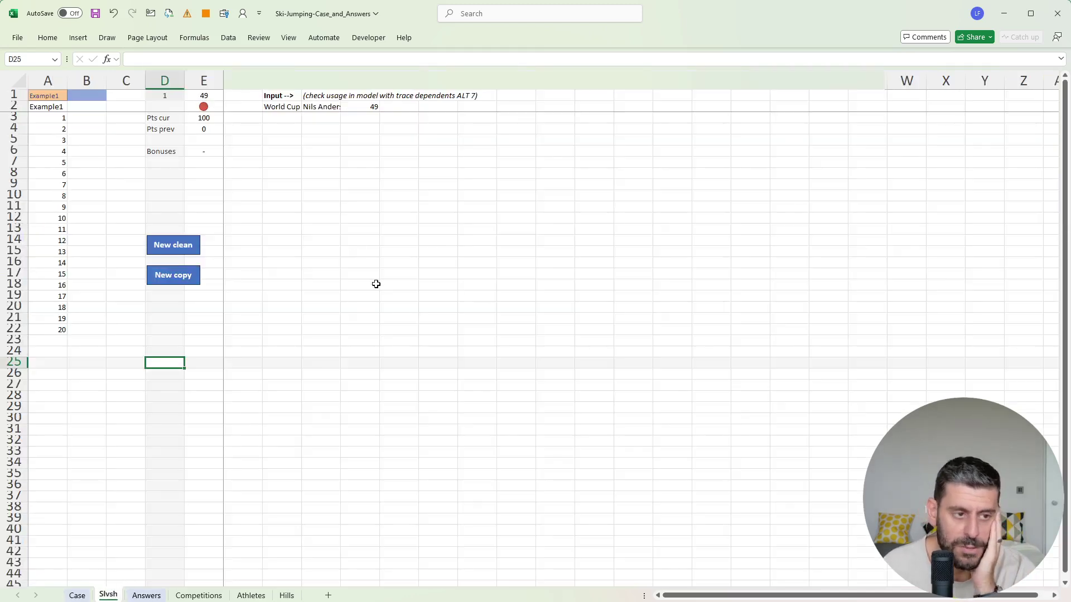
{"action": "left_click", "coordinate": [291, 137]}
{"action": "left_click", "coordinate": [51, 95]}
{"action": "left_click", "coordinate": [230, 59]}
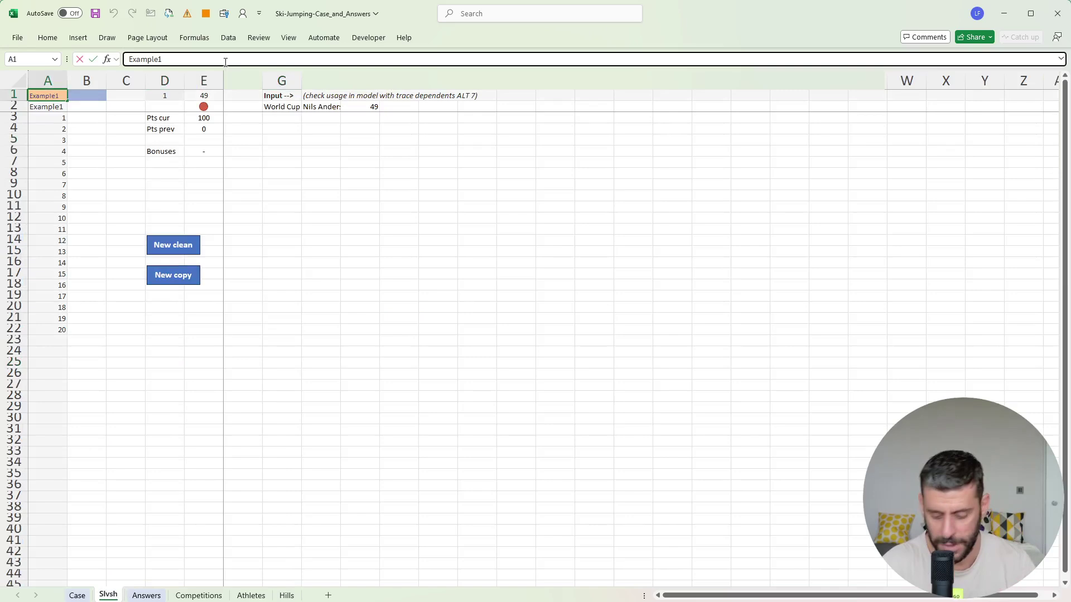
{"action": "key", "text": "BackSpace"}
{"action": "type", "text": "3"}
{"action": "key", "text": "Return"}
Step: Enter the headers Comp in G5 and Athl in H5
{"action": "left_click", "coordinate": [284, 150]}
{"action": "left_click", "coordinate": [282, 111]}
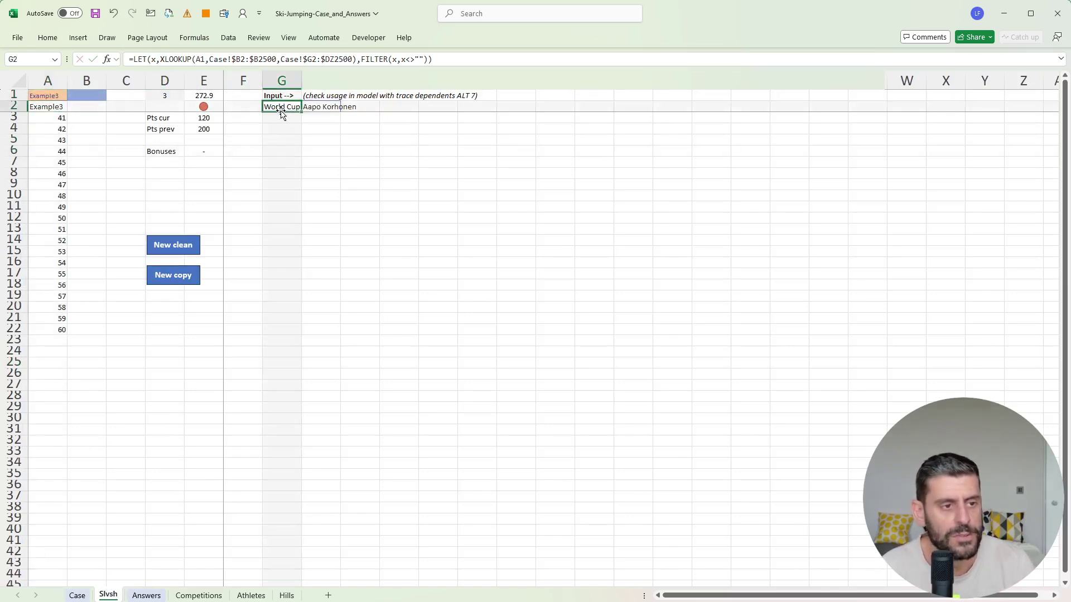
{"action": "left_click", "coordinate": [285, 153]}
{"action": "key", "text": "Up"}
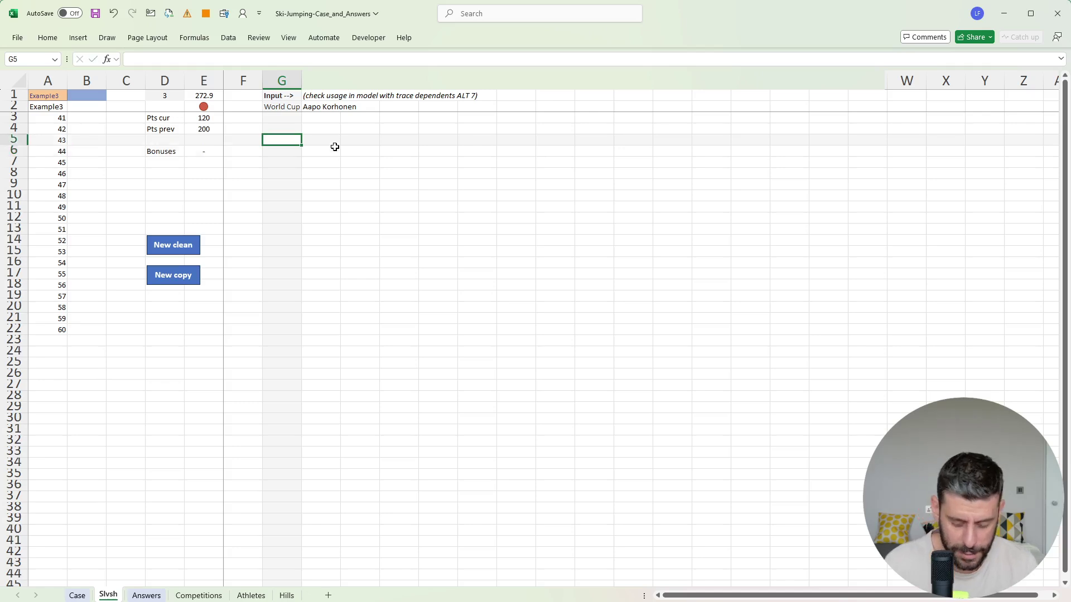
{"action": "type", "text": "Comp"}
{"action": "key", "text": "Tab"}
{"action": "type", "text": "A"}
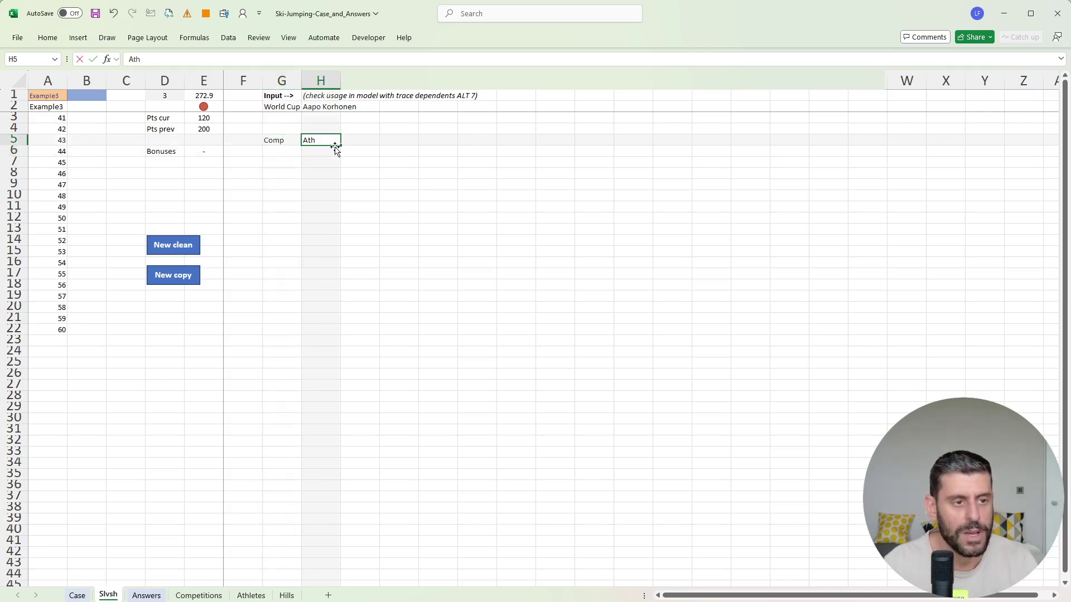
{"action": "type", "text": "thl"}
{"action": "key", "text": "Return"}
Step: Reference the spilled inputs G2# in G6 and apply the orange fill to G6:H6
{"action": "type", "text": "="}
{"action": "key", "text": "ctrl+Up"}
{"action": "key", "text": "ctrl+Up"}
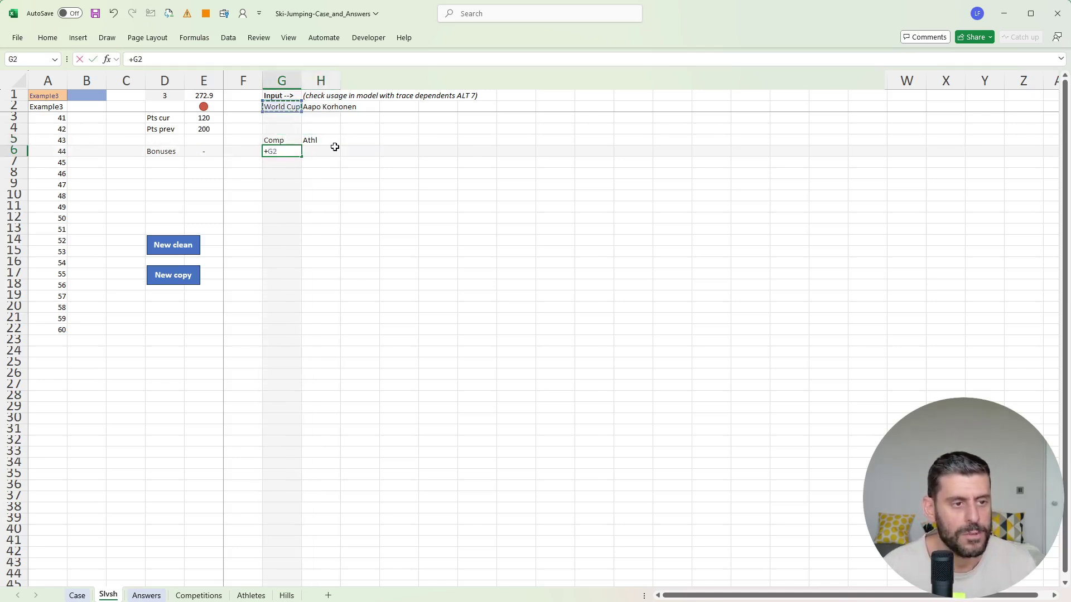
{"action": "key", "text": "ctrl+shift+Right"}
{"action": "key", "text": "Return"}
{"action": "left_click_drag", "start_coordinate": [282, 151], "coordinate": [338, 151]}
{"action": "key", "text": "alt+8"}
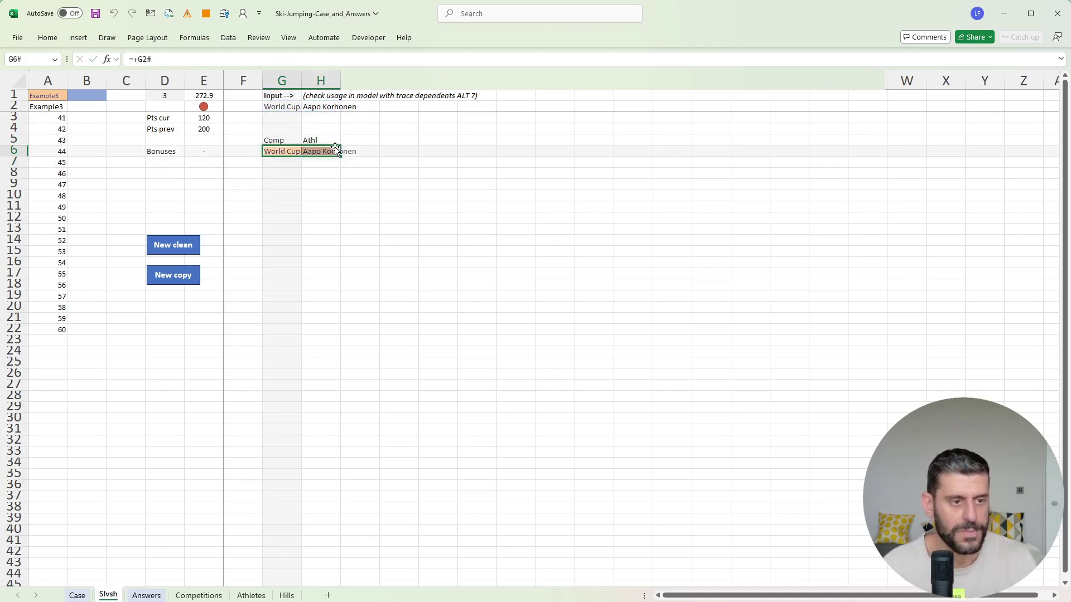
Step: In I6, list the unique athletes from the Athlet column of the Competitions table with +UNIQUE(t[Athlet])
{"action": "key", "text": "Right"}
{"action": "key", "text": "Right"}
{"action": "type", "text": "+"}
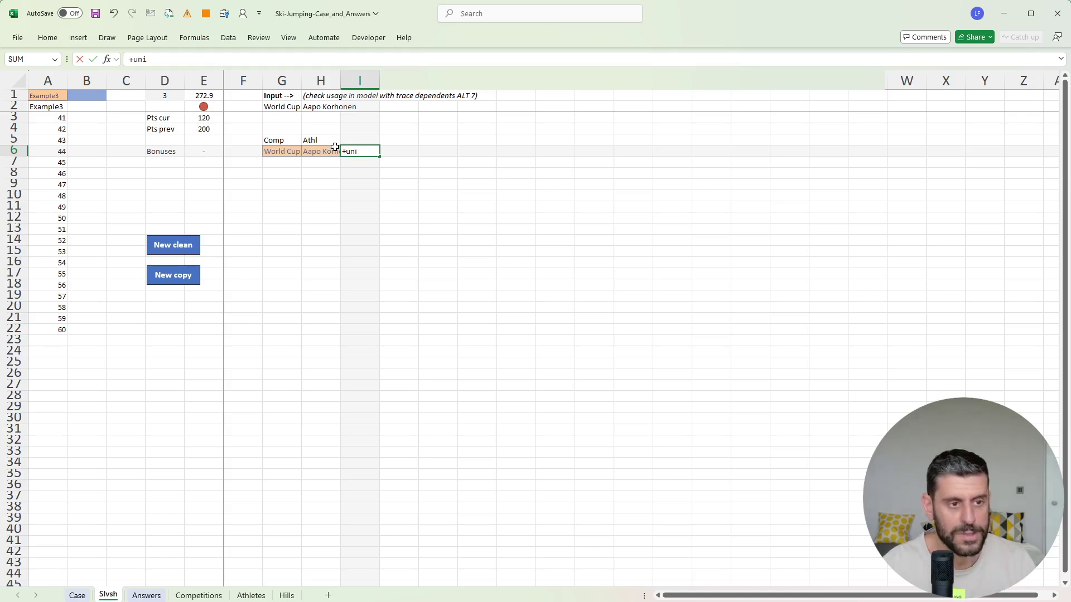
{"action": "type", "text": "uni"}
{"action": "key", "text": "Tab"}
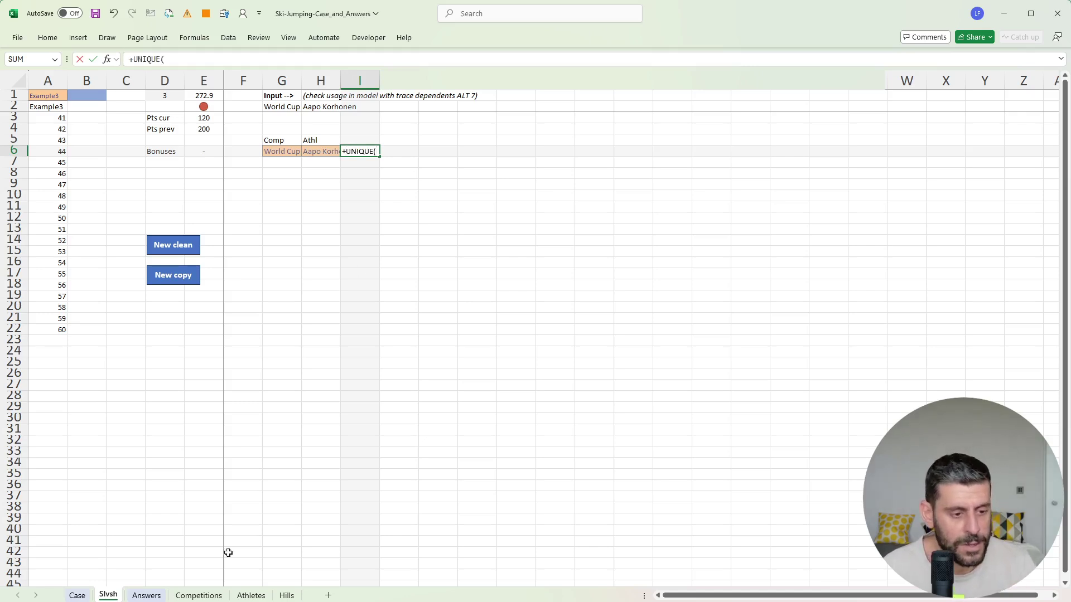
{"action": "left_click", "coordinate": [199, 593]}
{"action": "left_click", "coordinate": [202, 112]}
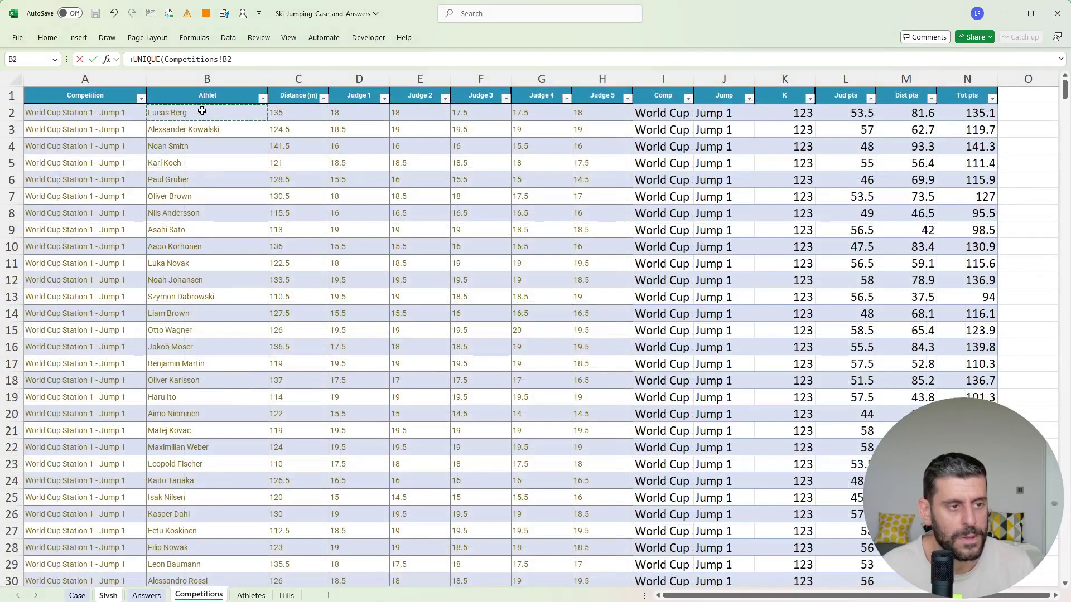
{"action": "key", "text": "ctrl+shift+Down"}
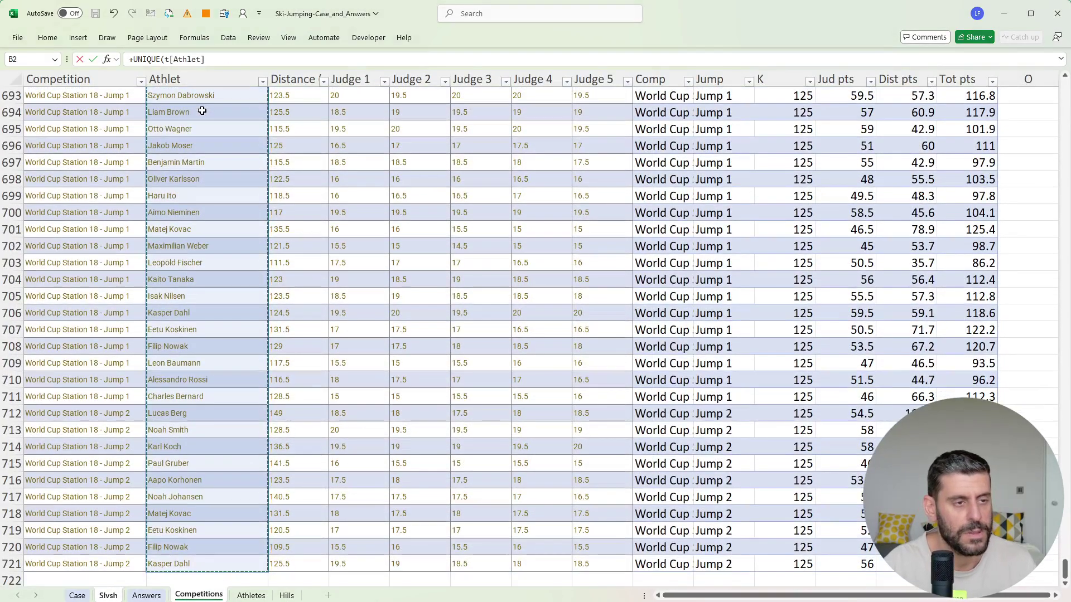
{"action": "key", "text": "Return"}
Step: Enter the headers Atl in I5 and Jump in J5
{"action": "key", "text": "Up"}
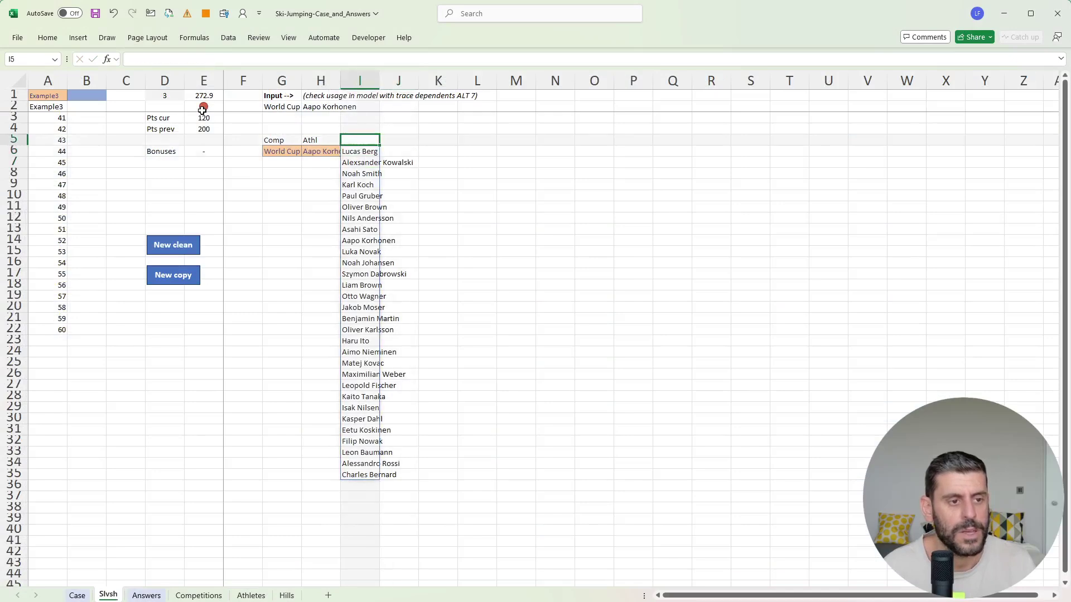
{"action": "type", "text": "Atl"}
{"action": "key", "text": "Tab"}
{"action": "type", "text": "Jump"}
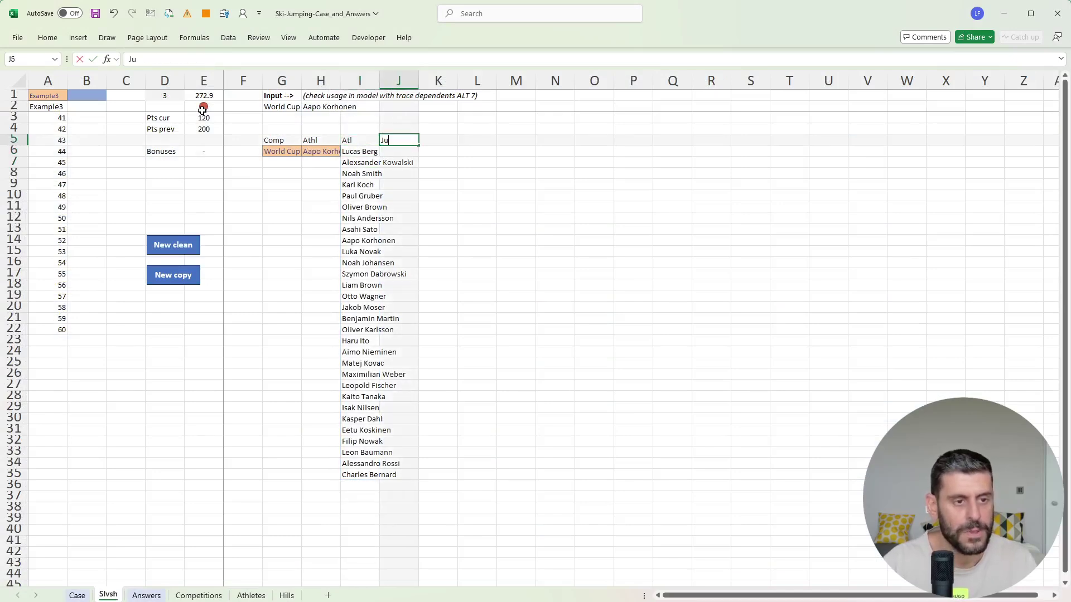
{"action": "key", "text": "Return"}
Step: Enter Jump 1 in J6 with the orange fill and reference it in J7 with =+J6
{"action": "key", "text": "Right"}
{"action": "type", "text": "Jum"}
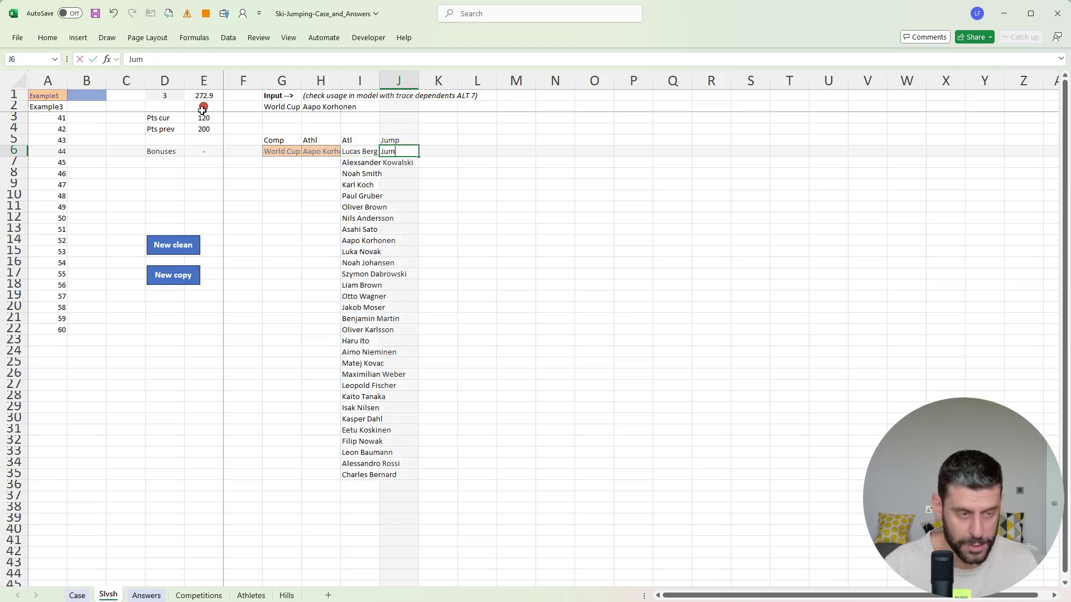
{"action": "type", "text": "p 1"}
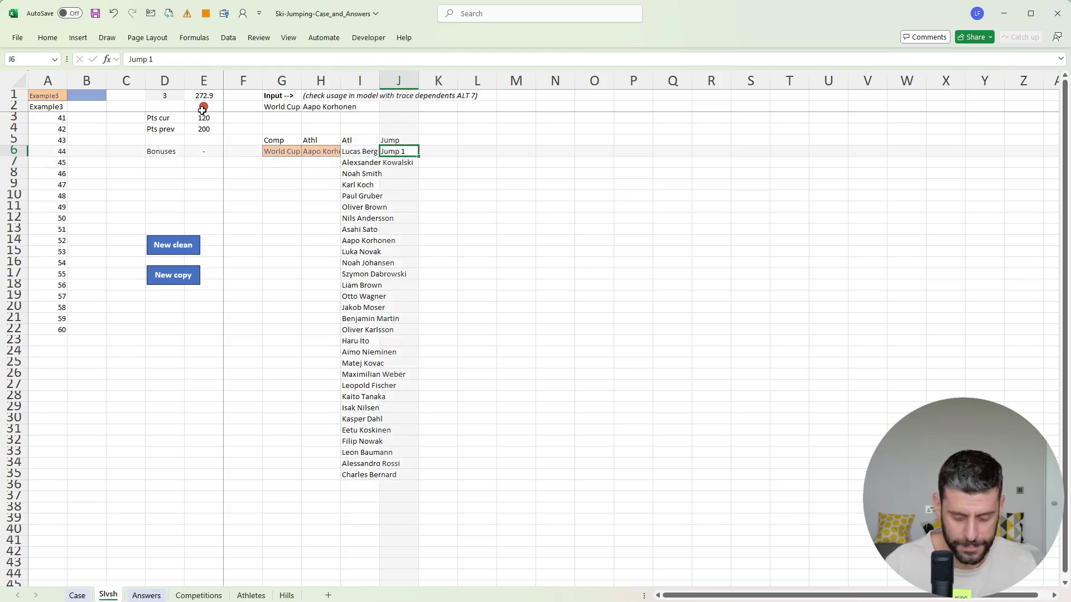
{"action": "key", "text": "Return"}
{"action": "type", "text": "=+"}
{"action": "key", "text": "Up"}
{"action": "key", "text": "Return"}
{"action": "key", "text": "Up"}
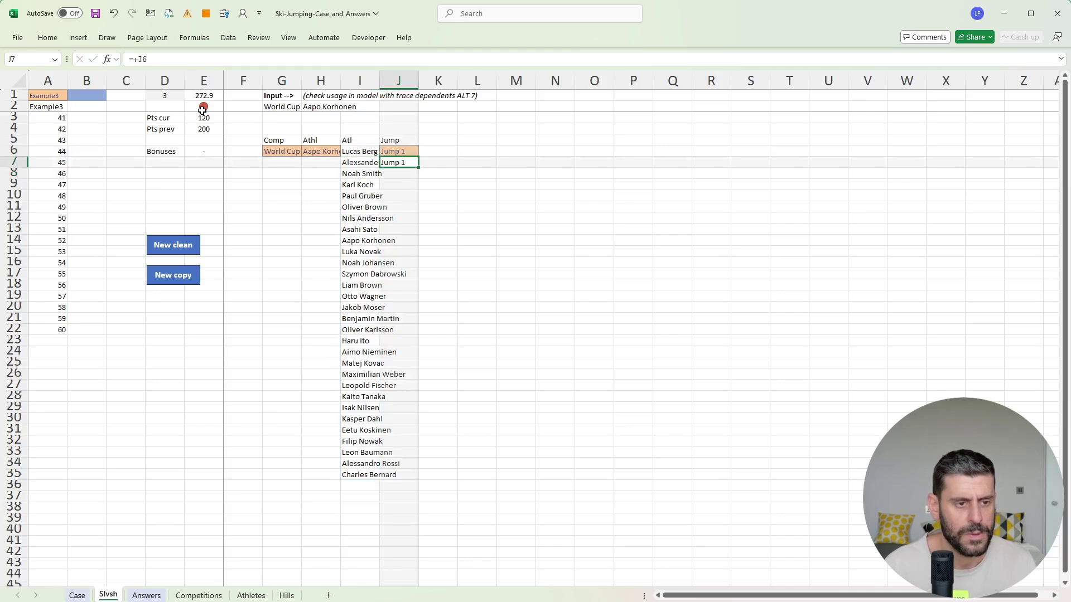
Step: Copy the J7 reference down to J35 so every listed athlete has a jump label
{"action": "key", "text": "ctrl+c"}
{"action": "key", "text": "Left"}
{"action": "key", "text": "ctrl+Down"}
{"action": "key", "text": "Right"}
{"action": "key", "text": "ctrl+shift+Up"}
{"action": "key", "text": "ctrl+v"}
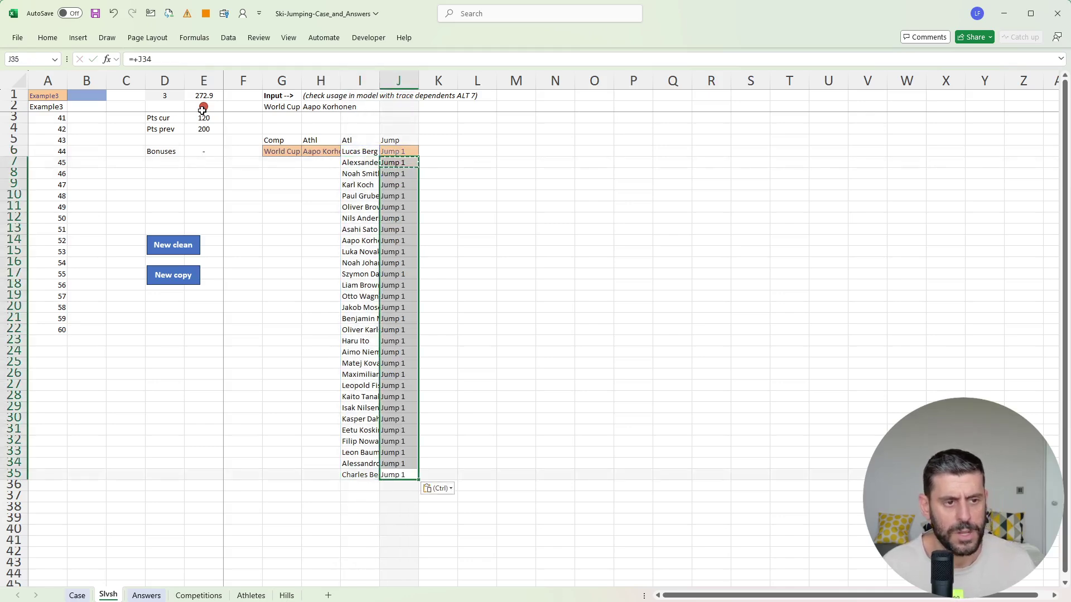
{"action": "key", "text": "Escape"}
{"action": "key", "text": "ctrl+Up"}
{"action": "key", "text": "Right"}
{"action": "key", "text": "Down"}
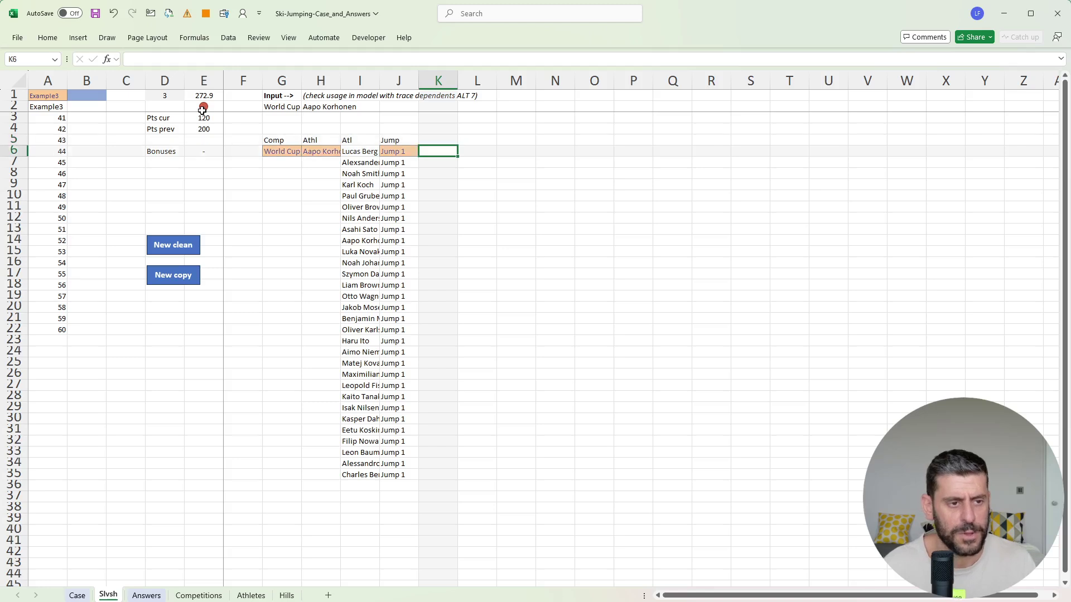
Step: Copy the Level 2 FILTER formula from I73 on the Case sheet into K6 of the Slvsh sheet
{"action": "type", "text": "+"}
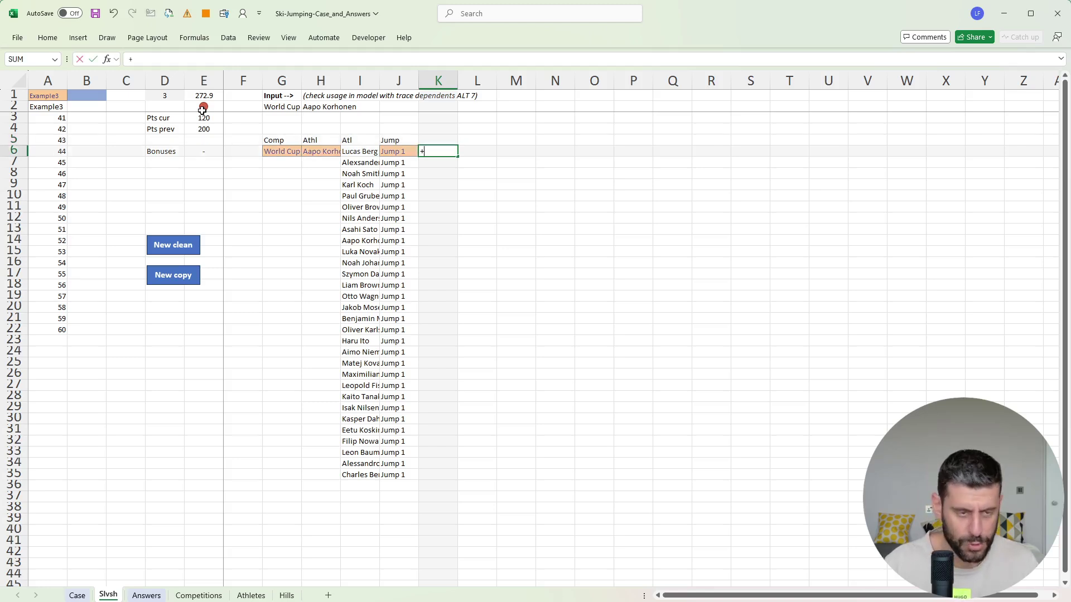
{"action": "left_click", "coordinate": [75, 596]}
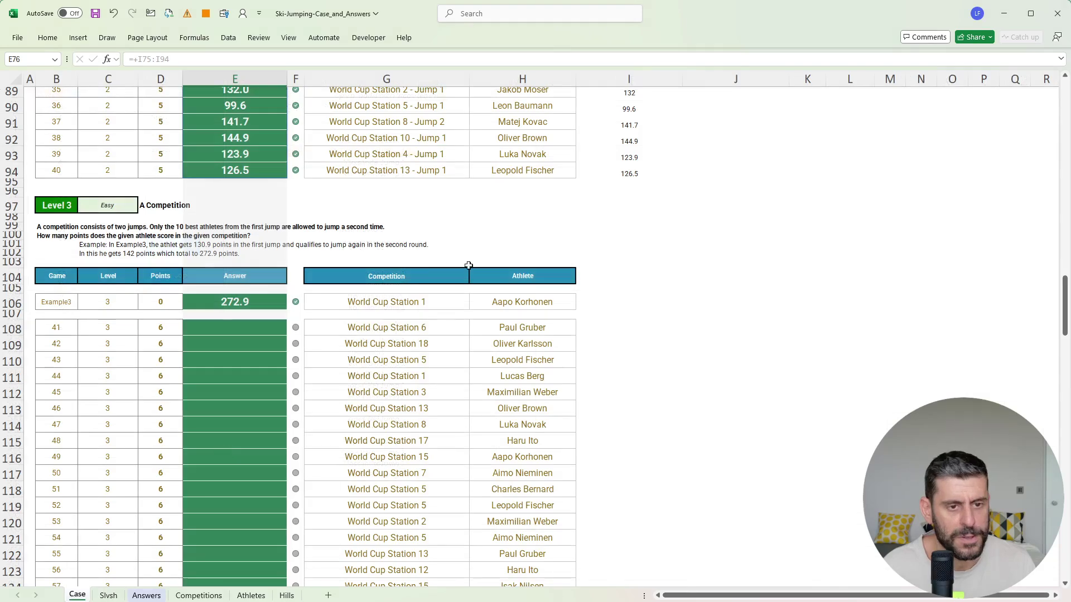
{"action": "scroll", "coordinate": [469, 265], "scroll_direction": "up", "scroll_amount": 10}
{"action": "left_click", "coordinate": [629, 237]}
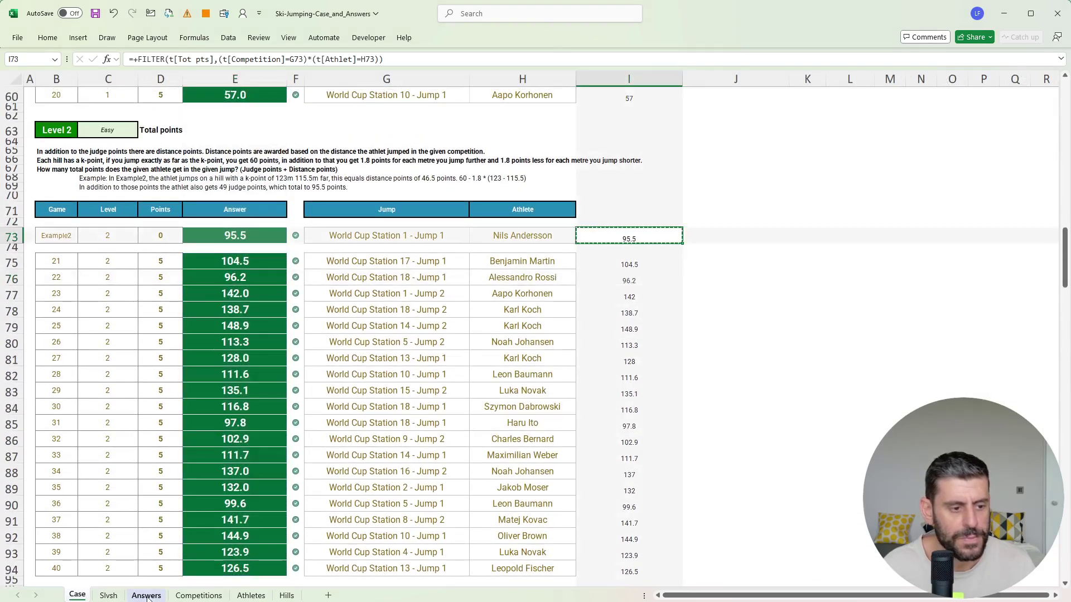
{"action": "left_click", "coordinate": [108, 595]}
{"action": "key", "text": "ctrl+v"}
{"action": "key", "text": "F2"}
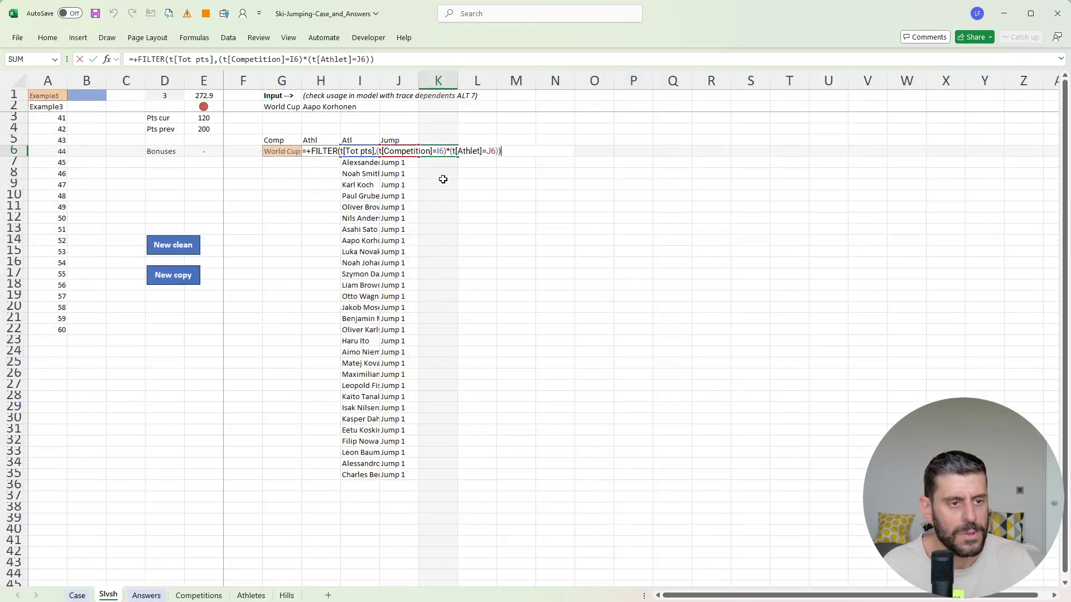
{"action": "key", "text": "ctrl+Return"}
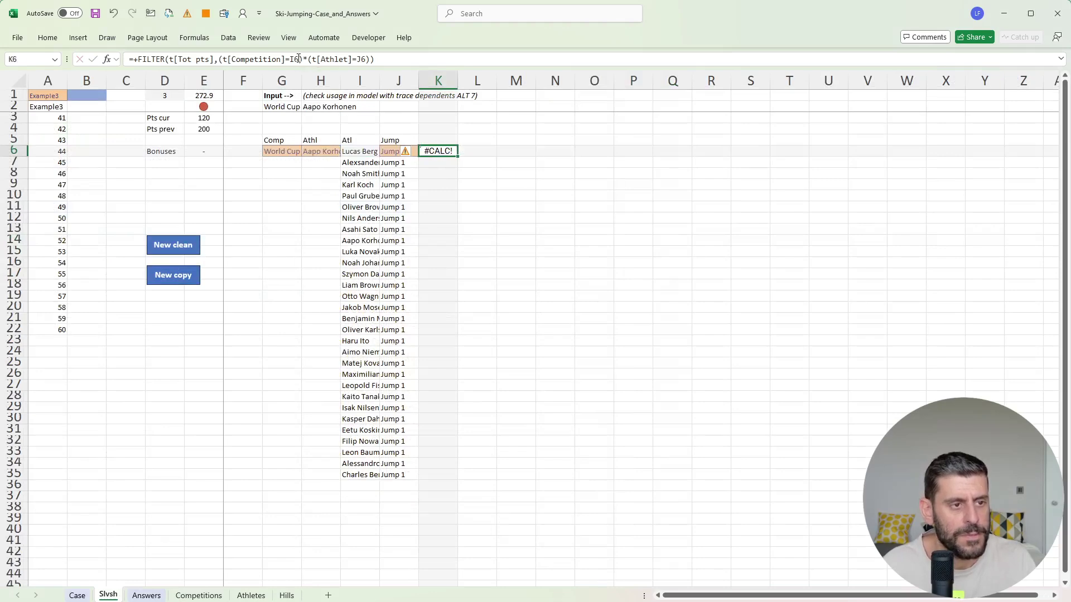
Step: Change the K6 FILTER conditions to t[Competition]=$G$6&" - "&J6 and t[Athlet]=I6
{"action": "double_click", "coordinate": [295, 59]}
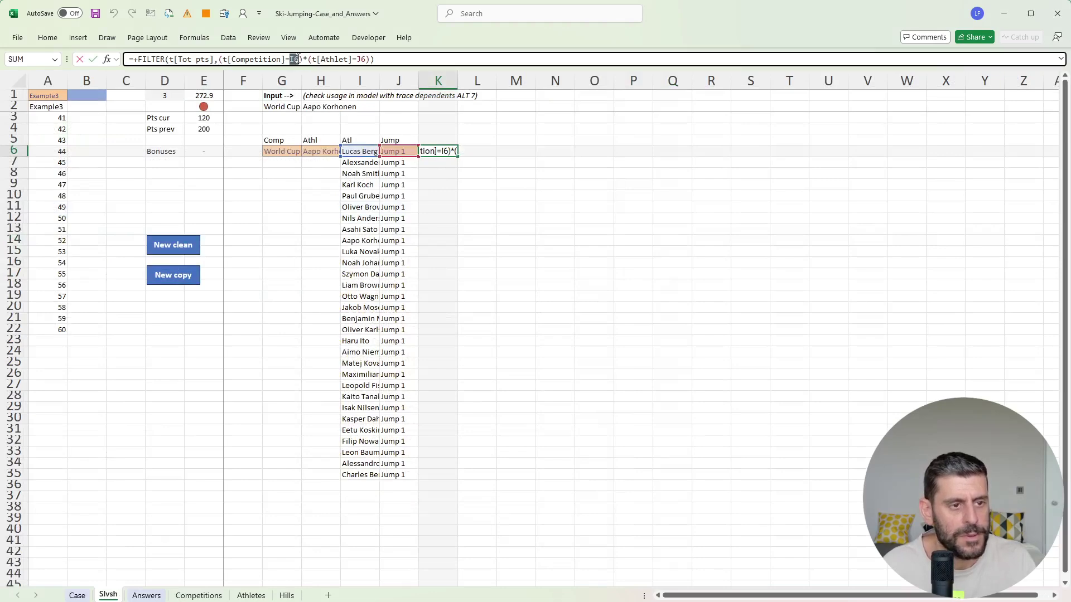
{"action": "left_click", "coordinate": [277, 152]}
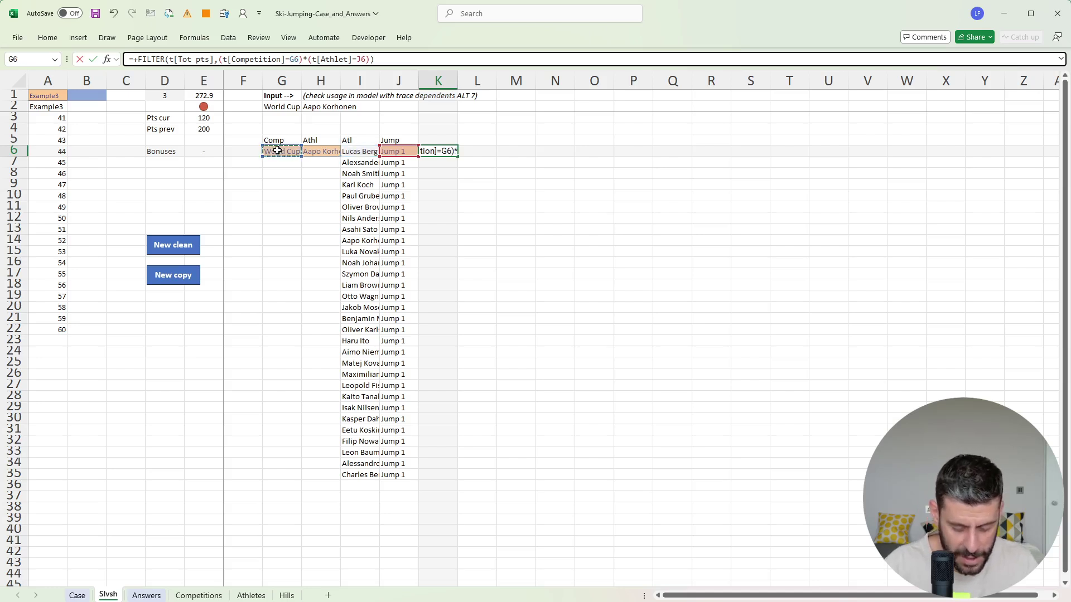
{"action": "key", "text": "F4"}
{"action": "type", "text": "&"}
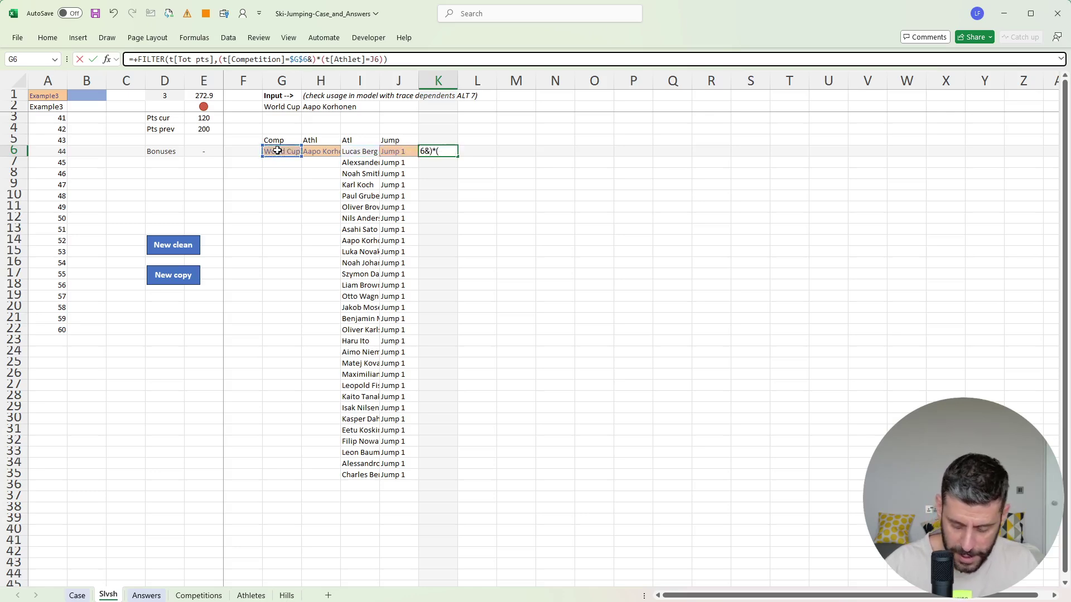
{"action": "type", "text": "\" - \"&"}
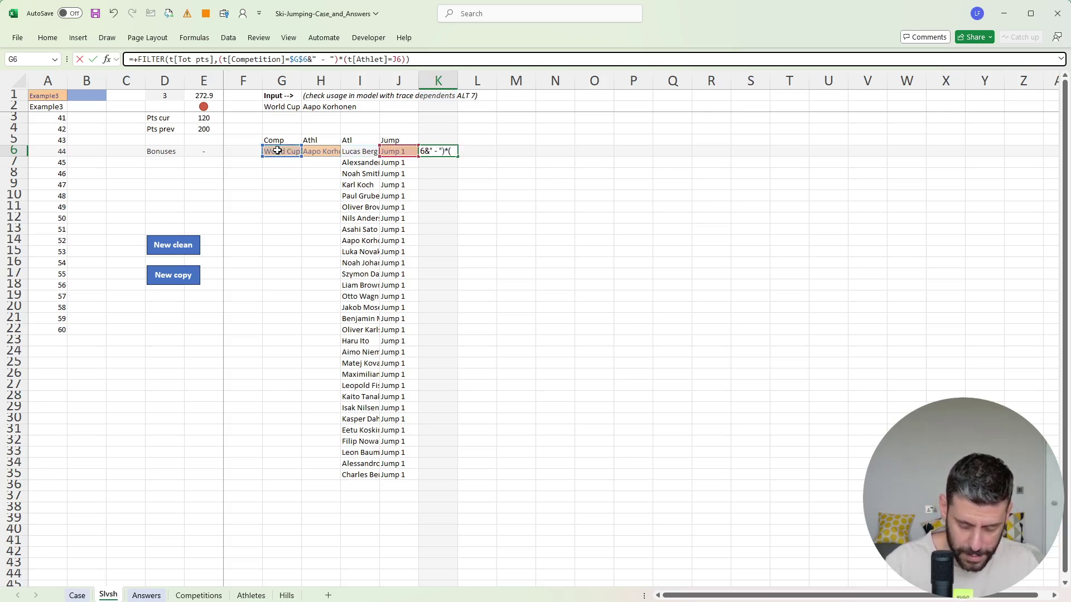
{"action": "left_click", "coordinate": [408, 151]}
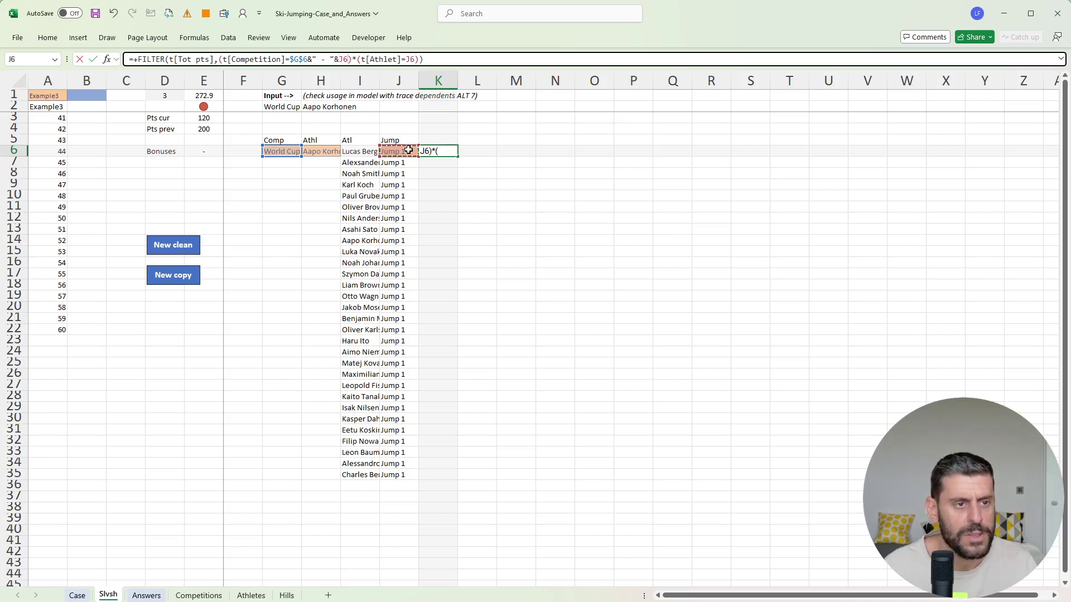
{"action": "double_click", "coordinate": [411, 59]}
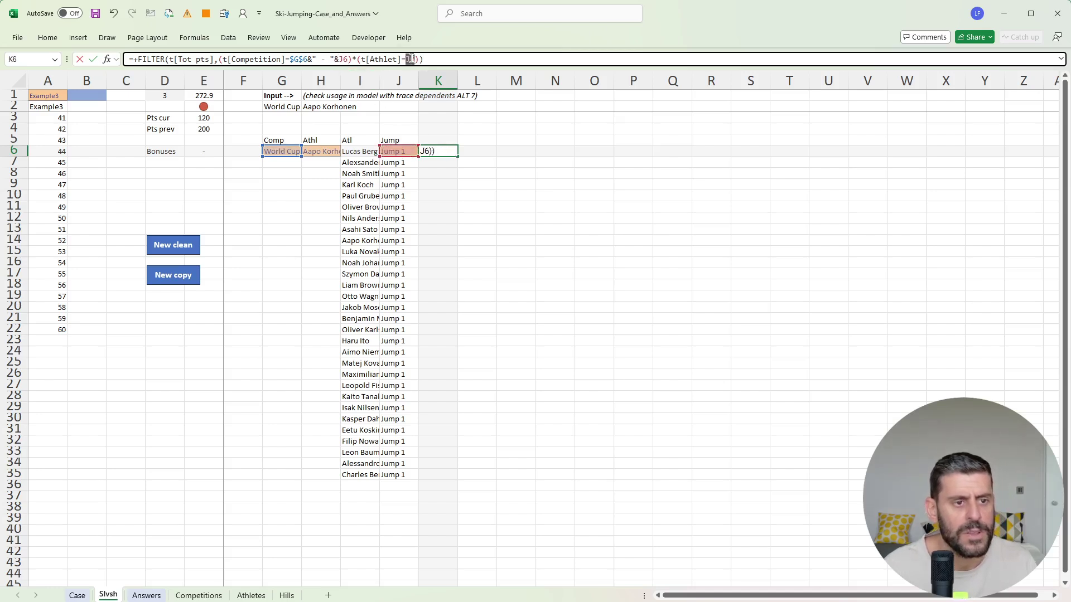
{"action": "left_click", "coordinate": [357, 150]}
{"action": "key", "text": "Return"}
{"action": "key", "text": "Up"}
Step: Copy the K6 FILTER formula down to K35
{"action": "key", "text": "ctrl+c"}
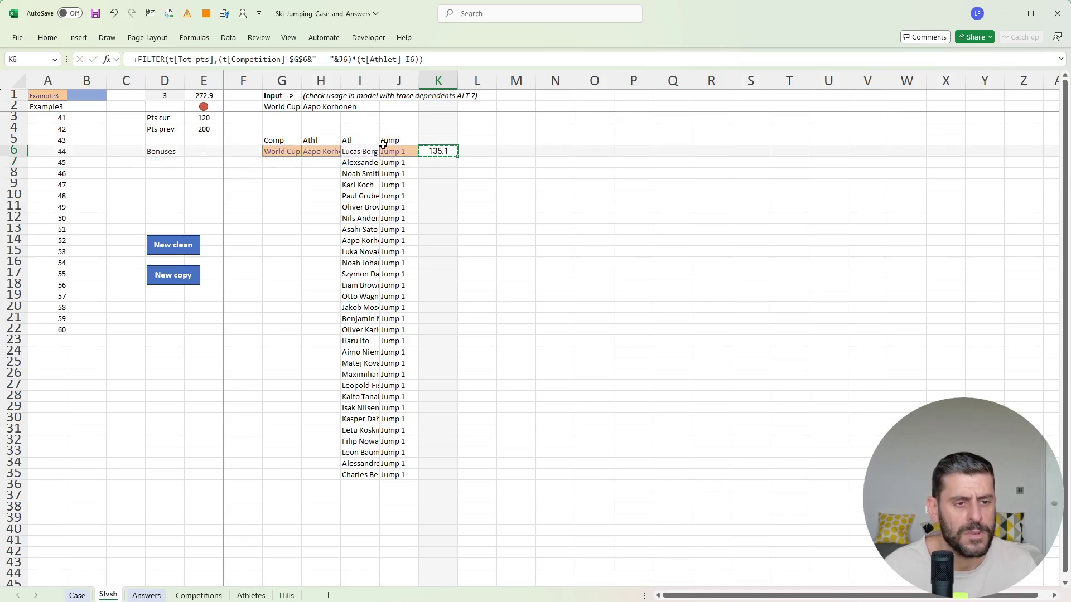
{"action": "key", "text": "Left"}
{"action": "key", "text": "ctrl+Down"}
{"action": "key", "text": "Right"}
{"action": "key", "text": "ctrl+shift+Up"}
{"action": "key", "text": "ctrl+v"}
{"action": "key", "text": "ctrl+Up"}
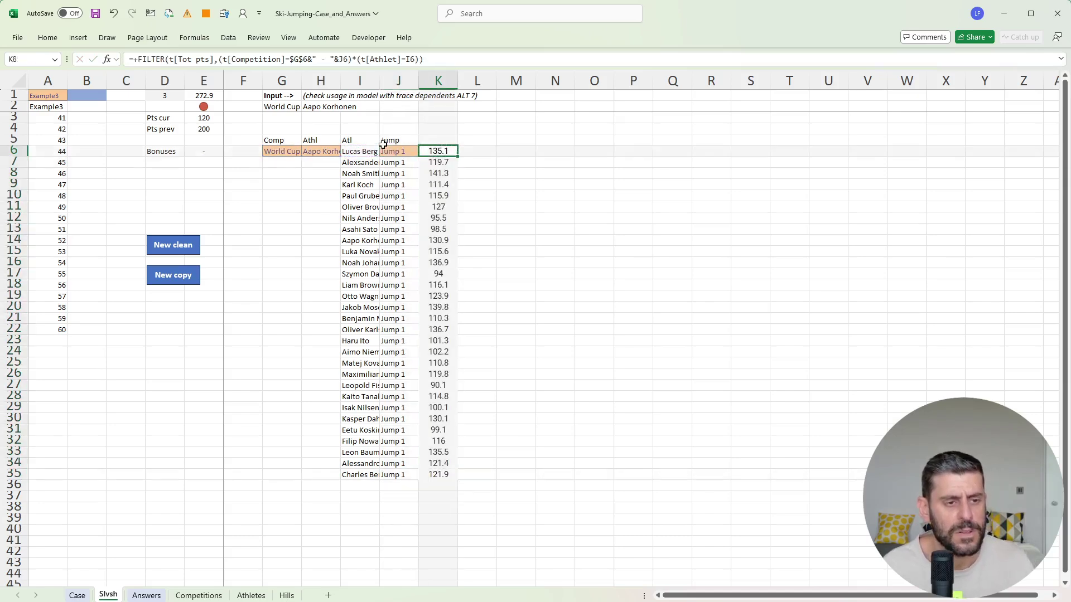
Step: Enter the header Tot pts in K5
{"action": "key", "text": "Up"}
{"action": "type", "text": "Tot pt"}
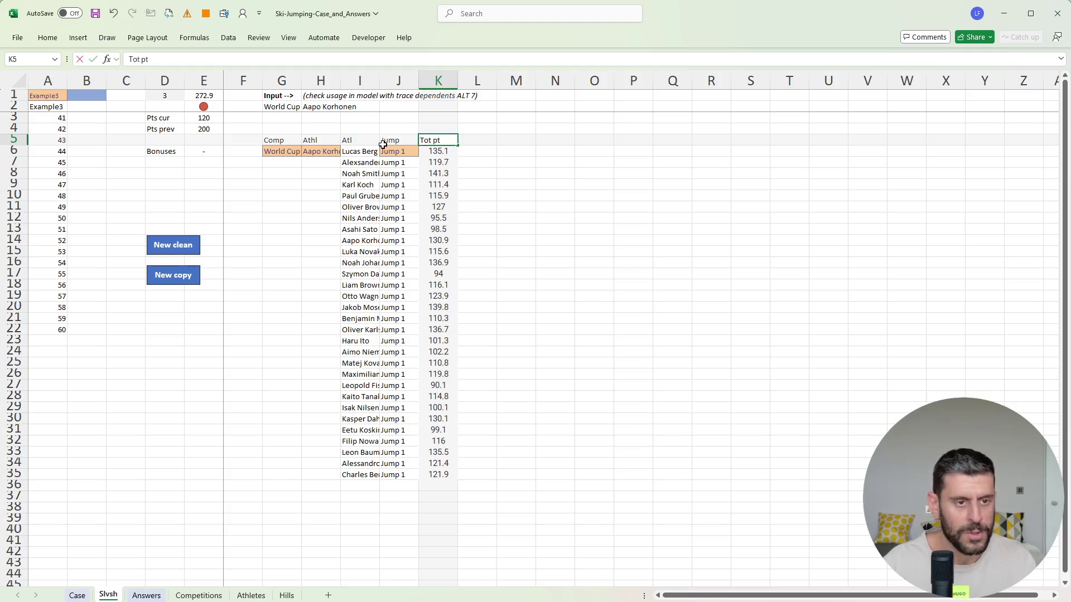
{"action": "type", "text": "s"}
{"action": "key", "text": "Return"}
Step: Repeat the headers of I5:K5 from M5 onward with a spilled reference
{"action": "key", "text": "Up"}
{"action": "key", "text": "Right"}
{"action": "key", "text": "Right"}
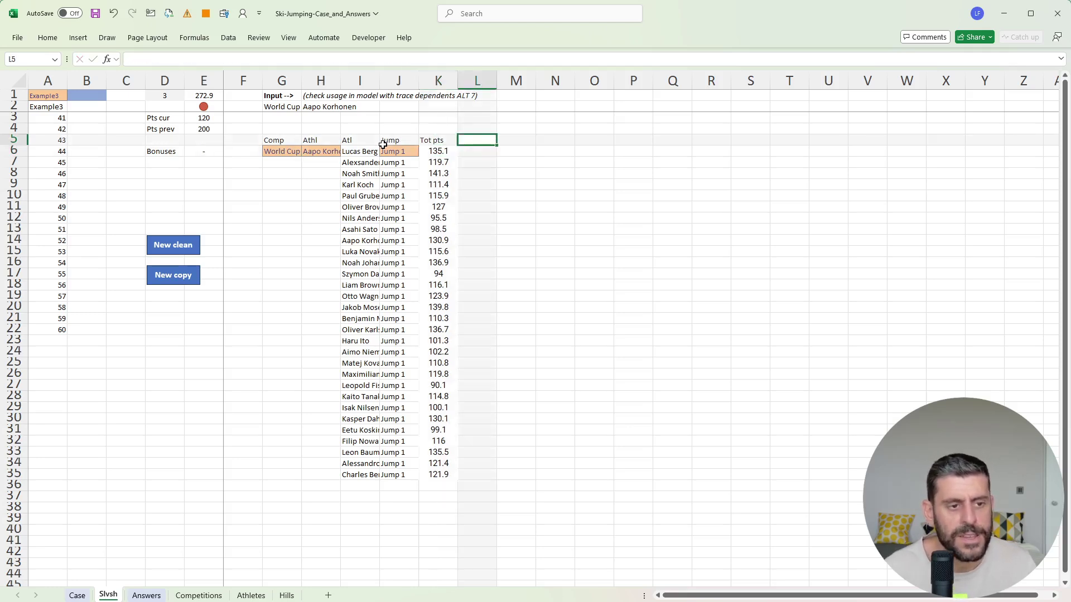
{"action": "type", "text": "+"}
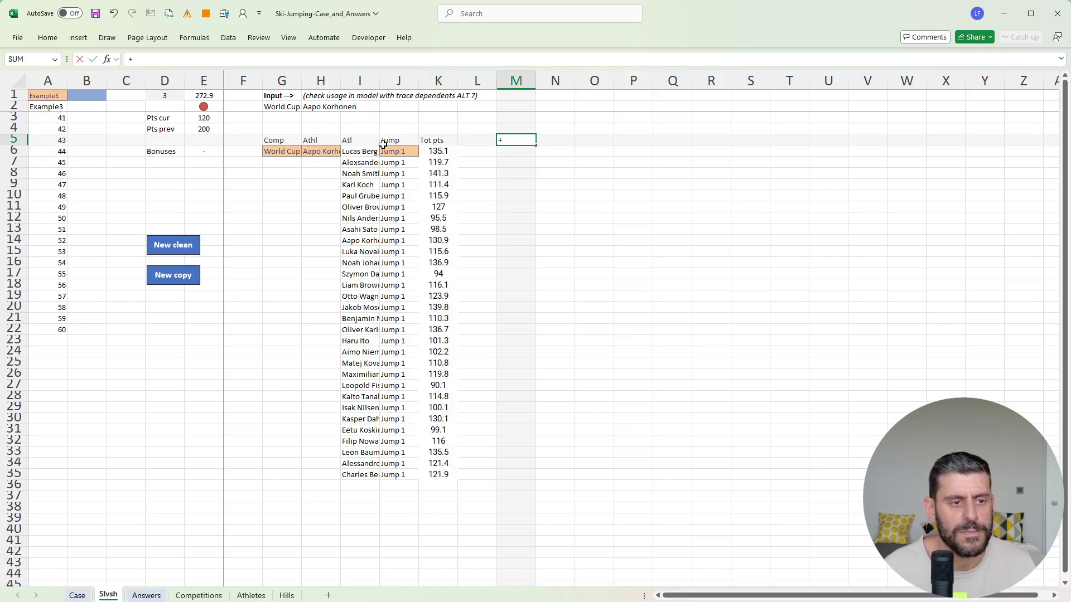
{"action": "key", "text": "Left"}
{"action": "key", "text": "Left"}
{"action": "key", "text": "Left"}
{"action": "key", "text": "Left"}
{"action": "key", "text": "shift+Right"}
{"action": "key", "text": "shift+Right"}
{"action": "key", "text": "Return"}
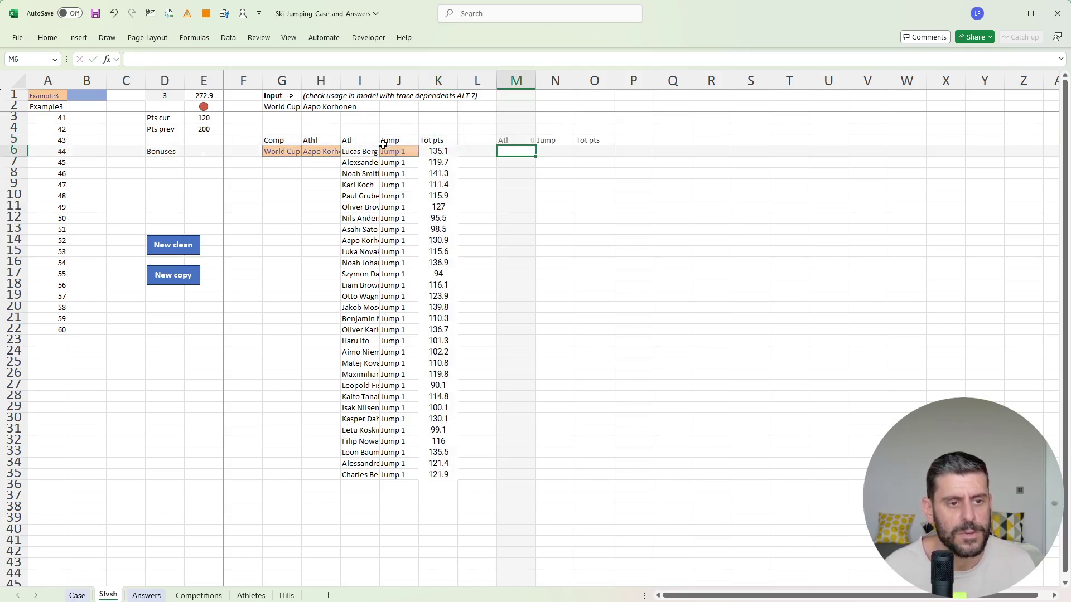
Step: Reference the spilled athlete list I6# in M6
{"action": "type", "text": "+"}
{"action": "key", "text": "Left"}
{"action": "key", "text": "Left"}
{"action": "key", "text": "Left"}
{"action": "key", "text": "Left"}
{"action": "key", "text": "ctrl+shift+Down"}
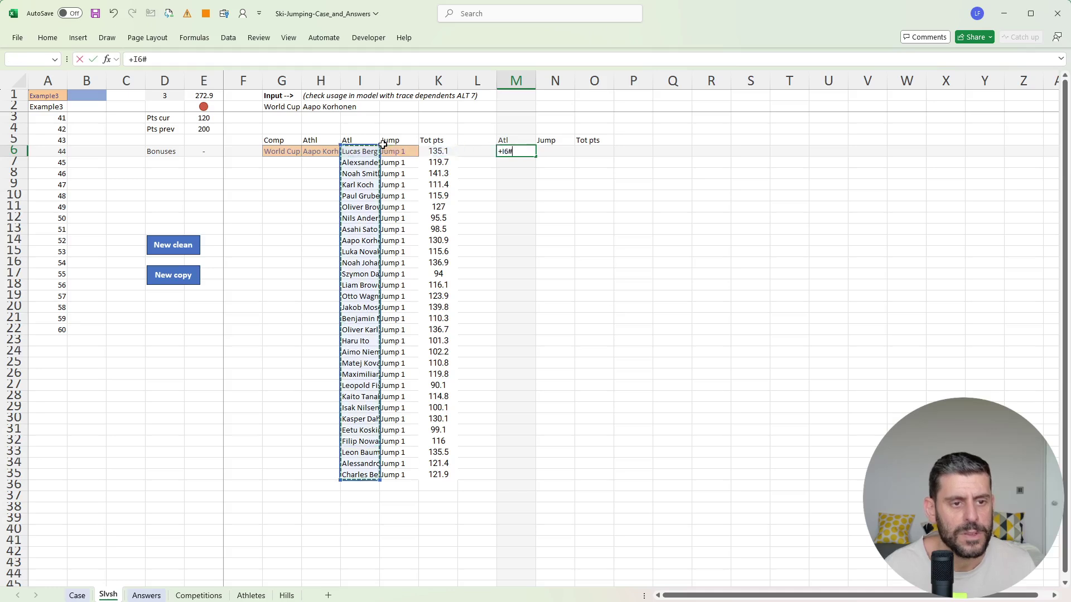
{"action": "key", "text": "Return"}
Step: Enter Jump 2 in N6 with the orange fill
{"action": "key", "text": "Up"}
{"action": "key", "text": "Right"}
{"action": "type", "text": "Jump"}
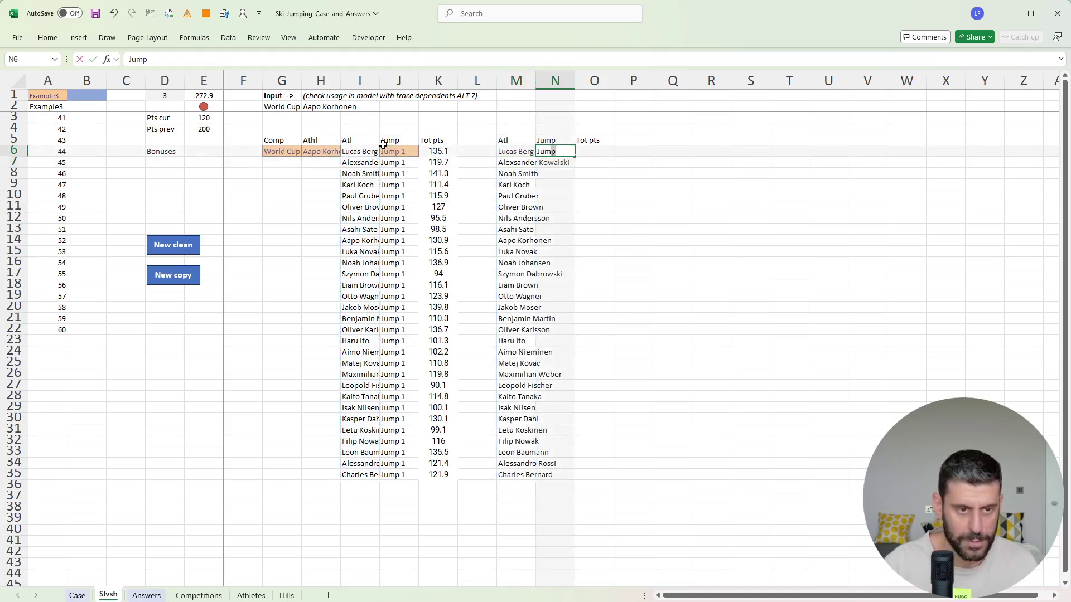
Step: Copy the cell-above reference from J7 into N7:N35 to repeat the second jump label for all athletes
{"action": "key", "text": "Left"}
{"action": "key", "text": "Left"}
{"action": "key", "text": "Left"}
{"action": "key", "text": "Left"}
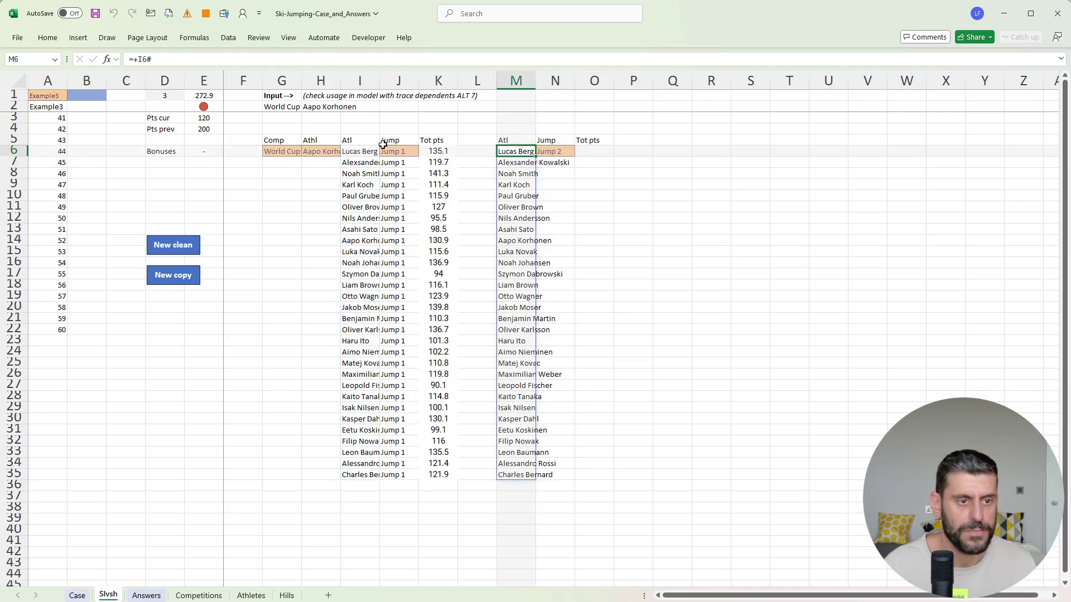
{"action": "key", "text": "Down"}
{"action": "key", "text": "ctrl+c"}
{"action": "key", "text": "Right"}
{"action": "key", "text": "Right"}
{"action": "key", "text": "Right"}
{"action": "key", "text": "ctrl+Down"}
{"action": "key", "text": "Right"}
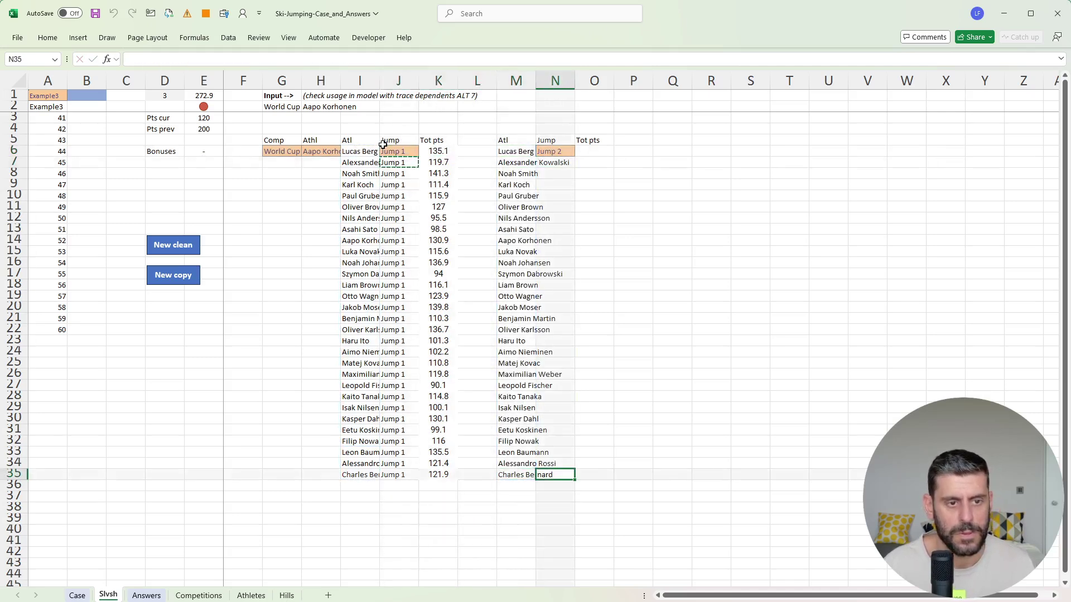
{"action": "key", "text": "ctrl+shift+Up"}
{"action": "key", "text": "shift+Down"}
{"action": "key", "text": "ctrl+v"}
{"action": "key", "text": "Escape"}
{"action": "key", "text": "ctrl+Up"}
Step: Copy the FILTER formula from K6 into O6 and check that it refers to N6 and M6
{"action": "key", "text": "Left"}
{"action": "key", "text": "Left"}
{"action": "key", "text": "Left"}
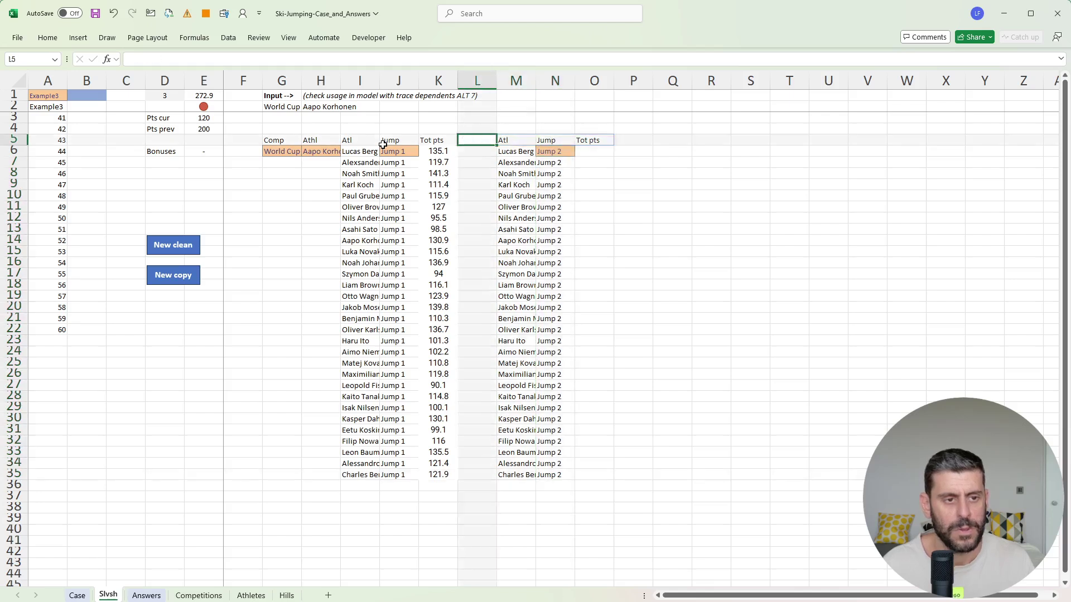
{"action": "key", "text": "ctrl+c"}
{"action": "key", "text": "Right"}
{"action": "key", "text": "Right"}
{"action": "key", "text": "Right"}
{"action": "key", "text": "Right"}
{"action": "key", "text": "ctrl+v"}
{"action": "key", "text": "F2"}
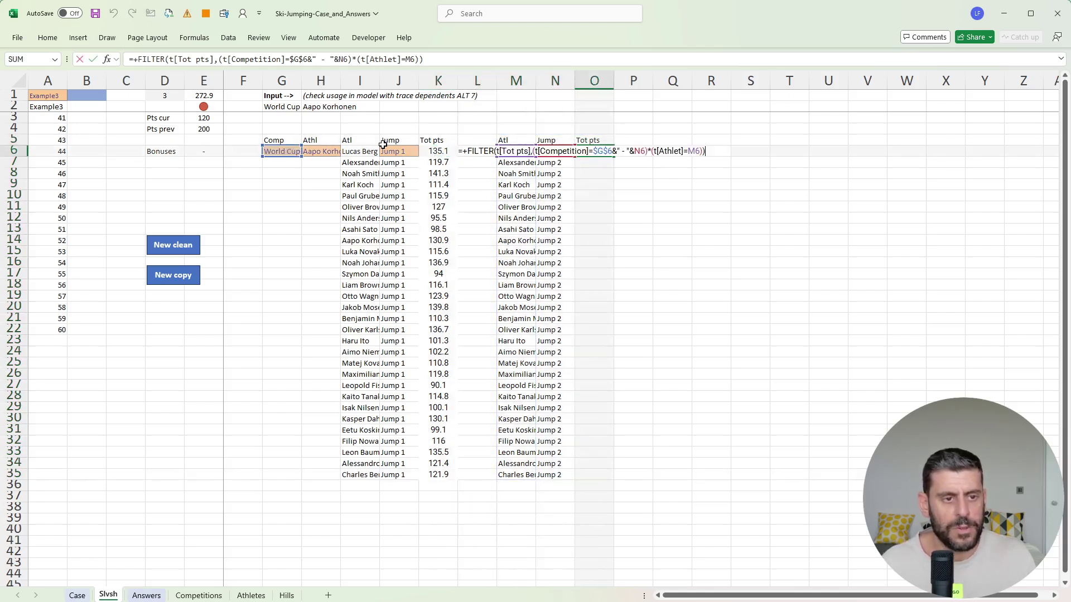
Step: Fill the O6 FILTER formula down to O35
{"action": "key", "text": "Escape"}
{"action": "key", "text": "Left"}
{"action": "key", "text": "ctrl+Down"}
{"action": "key", "text": "Right"}
{"action": "key", "text": "ctrl+shift+Up"}
{"action": "key", "text": "ctrl+d"}
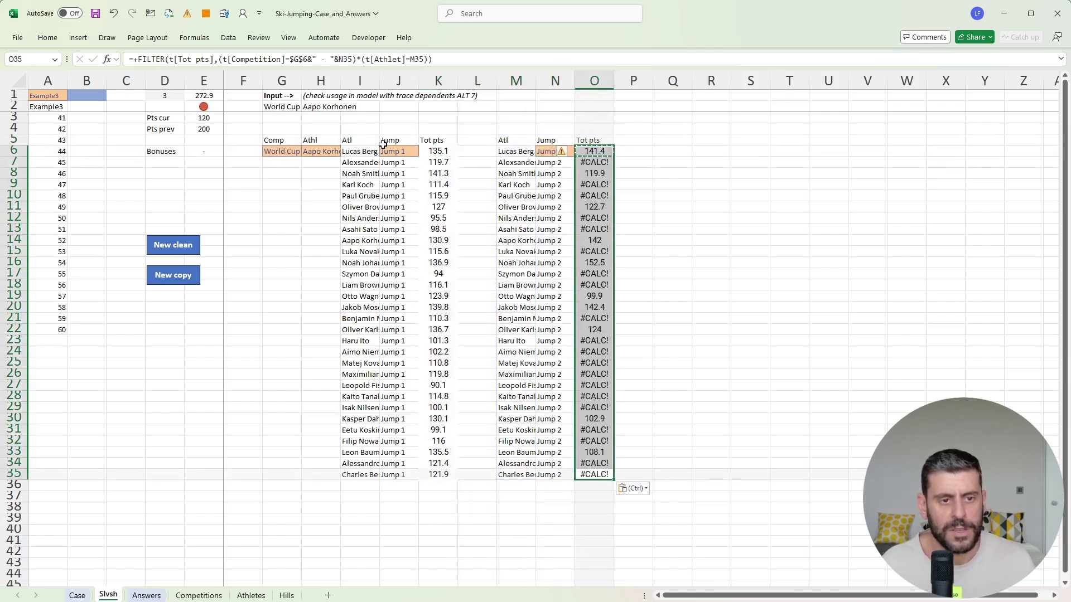
Step: Wrap the O6 FILTER formula in IFERROR with "-" as the fallback and copy it down to O35
{"action": "left_click", "coordinate": [590, 152]}
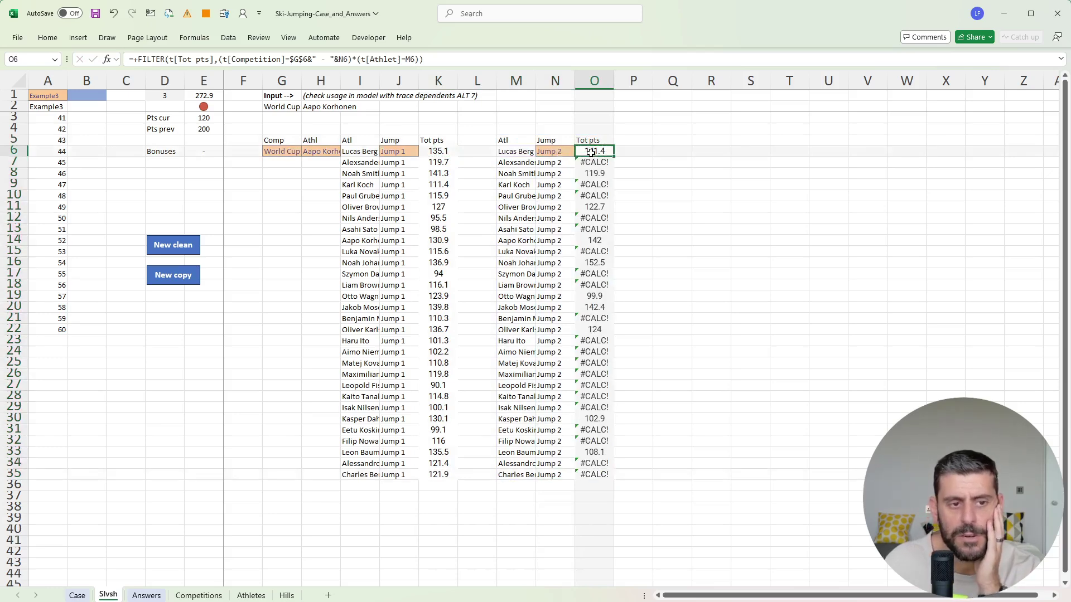
{"action": "left_click", "coordinate": [140, 60]}
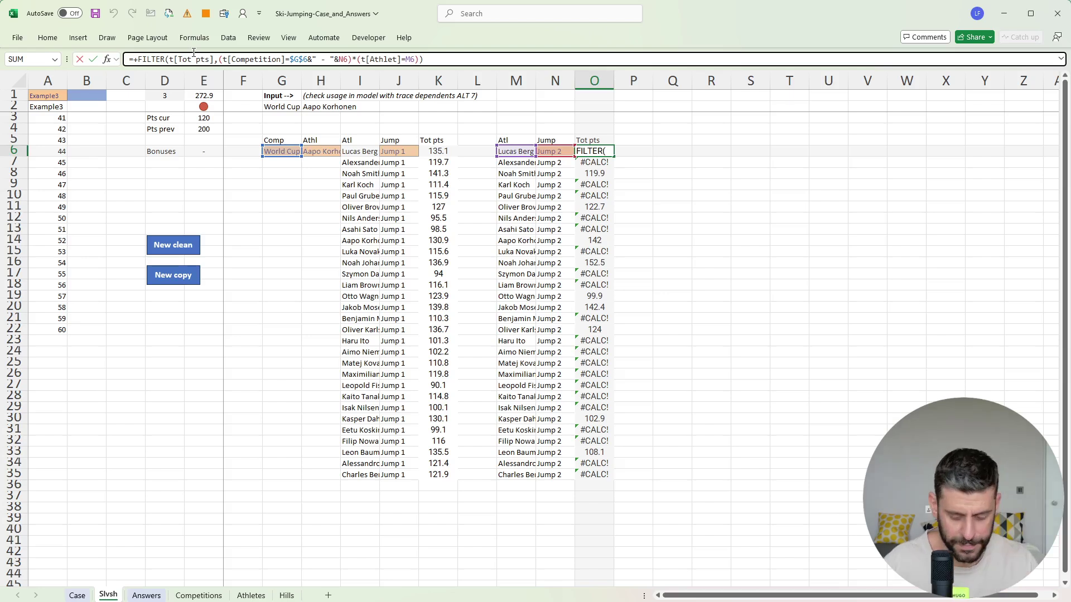
{"action": "type", "text": "IFERROR("}
{"action": "left_click", "coordinate": [472, 61]}
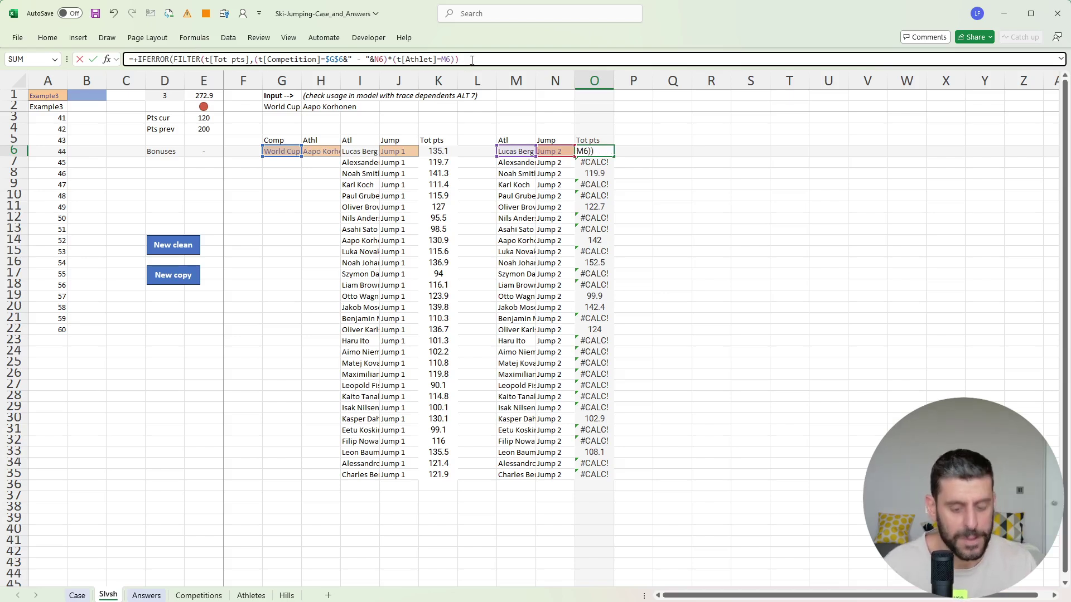
{"action": "type", "text": ",\"-\")"}
{"action": "key", "text": "Return"}
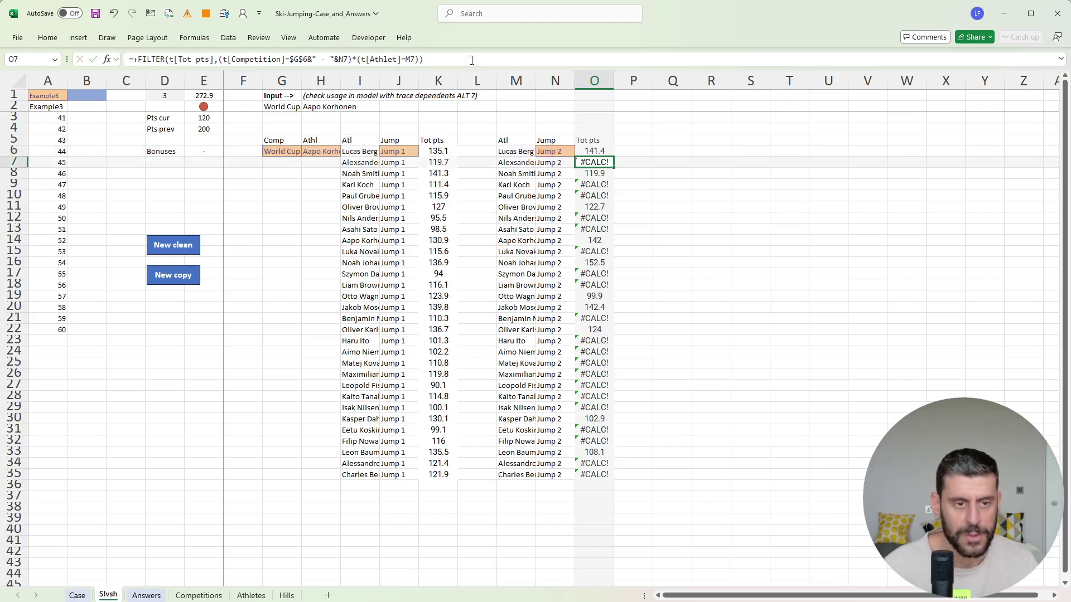
{"action": "key", "text": "Up"}
Step: Enter the header Grand tot in Q5
{"action": "key", "text": "Right"}
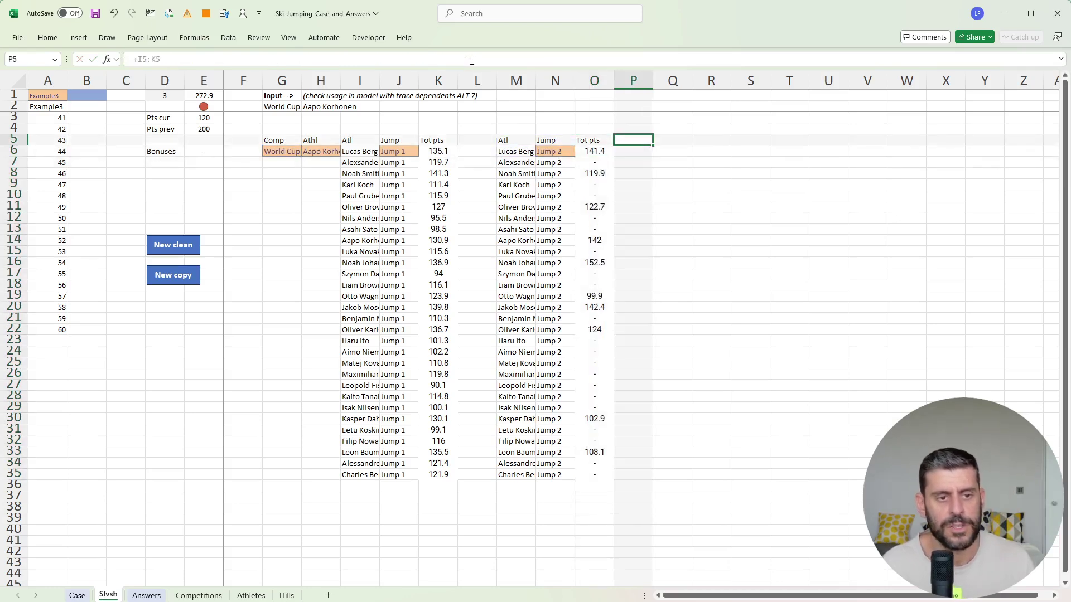
{"action": "key", "text": "Right"}
{"action": "key", "text": "Up"}
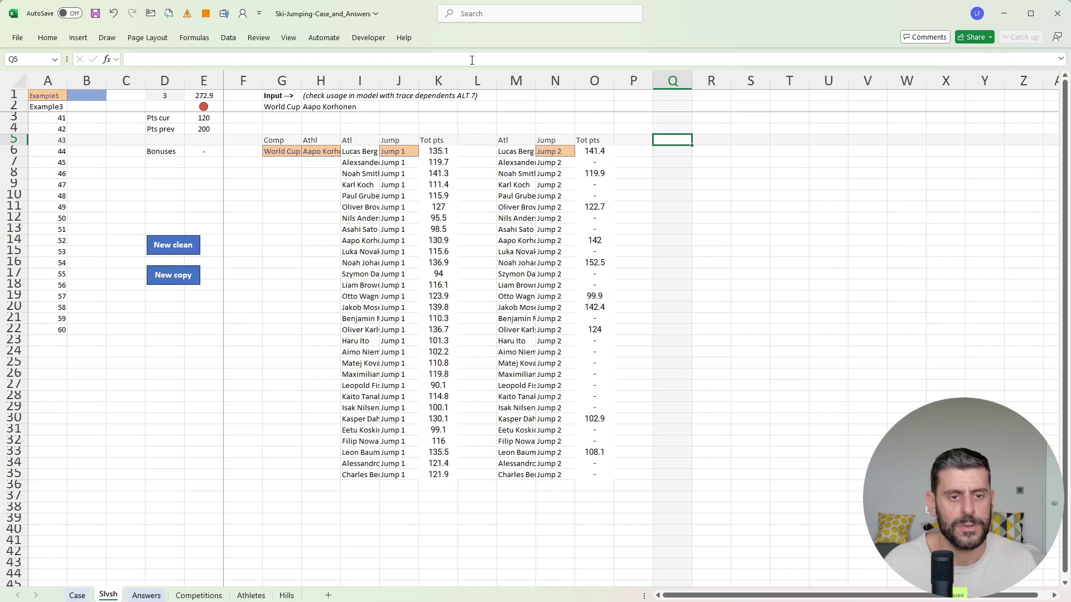
{"action": "type", "text": "Gran"}
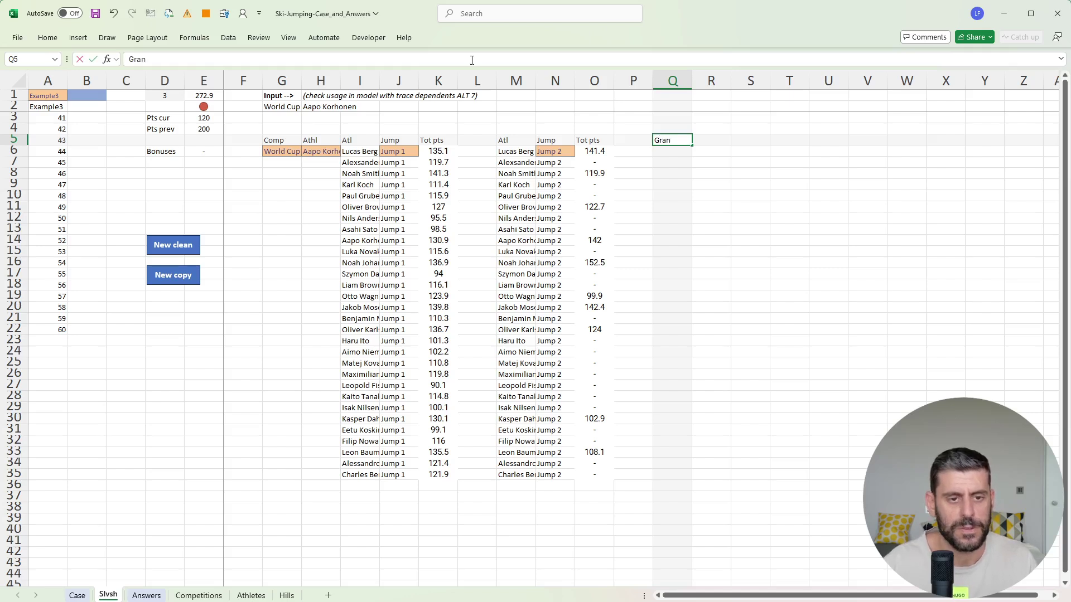
{"action": "type", "text": "d tot"}
{"action": "key", "text": "Return"}
Step: Enter a formula in Q6 that adds the first and second jump totals, K6+O6
{"action": "type", "text": "+"}
{"action": "key", "text": "Left"}
{"action": "key", "text": "Left"}
{"action": "key", "text": "Left"}
{"action": "key", "text": "Left"}
{"action": "key", "text": "Left"}
{"action": "key", "text": "Left"}
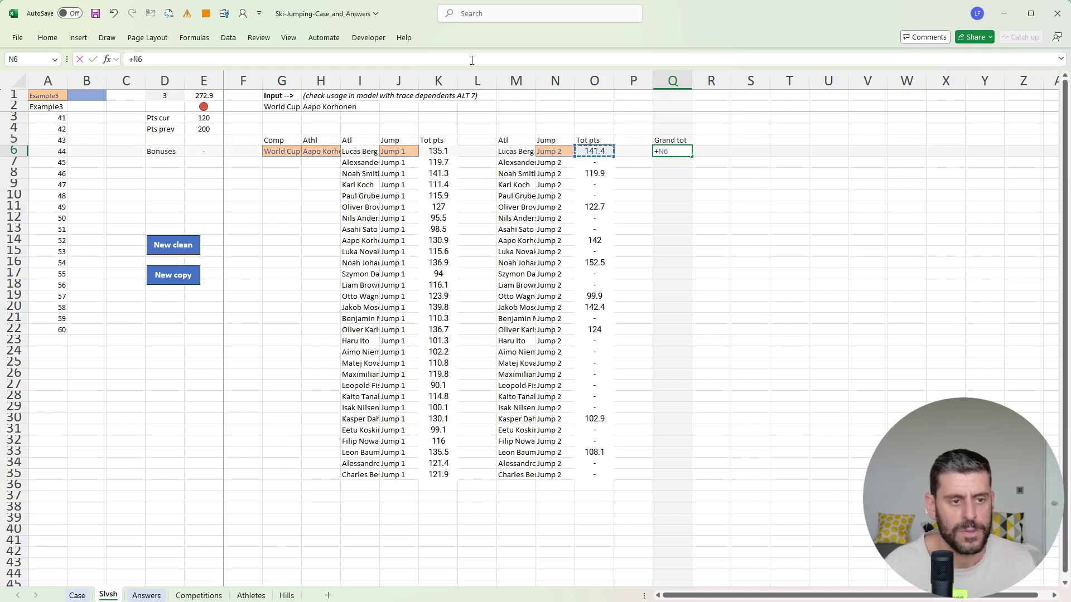
{"action": "type", "text": "+"}
{"action": "key", "text": "Left"}
{"action": "key", "text": "Left"}
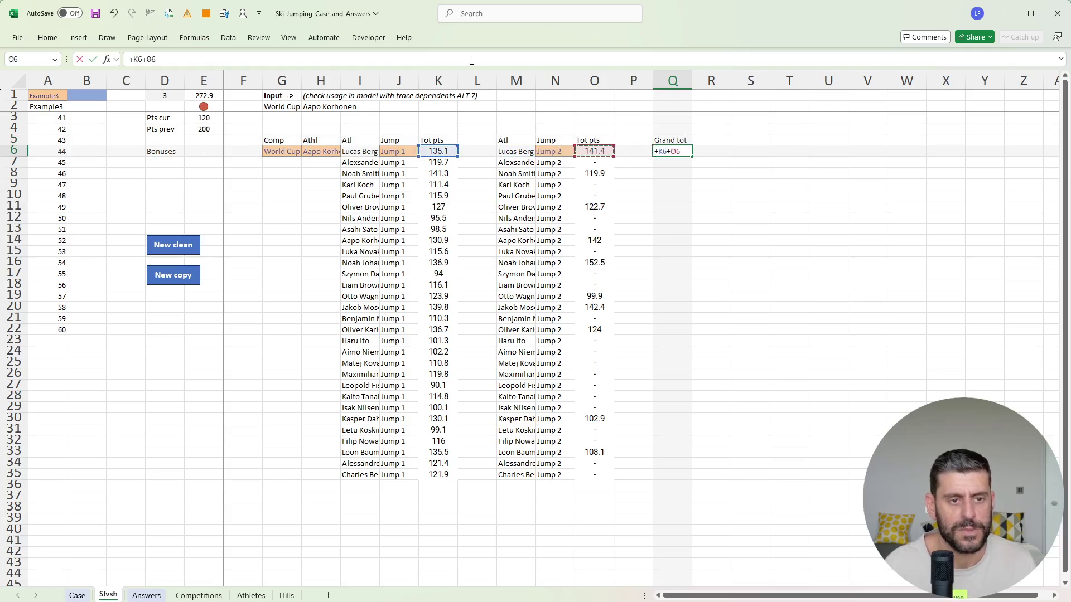
{"action": "key", "text": "Return"}
Step: Copy the grand total formula from Q6 down to Q35 for all athletes
{"action": "key", "text": "Up"}
{"action": "key", "text": "ctrl+c"}
{"action": "key", "text": "Left"}
{"action": "key", "text": "Left"}
{"action": "key", "text": "ctrl+Down"}
{"action": "key", "text": "Right"}
{"action": "key", "text": "Right"}
{"action": "key", "text": "ctrl+shift+Up"}
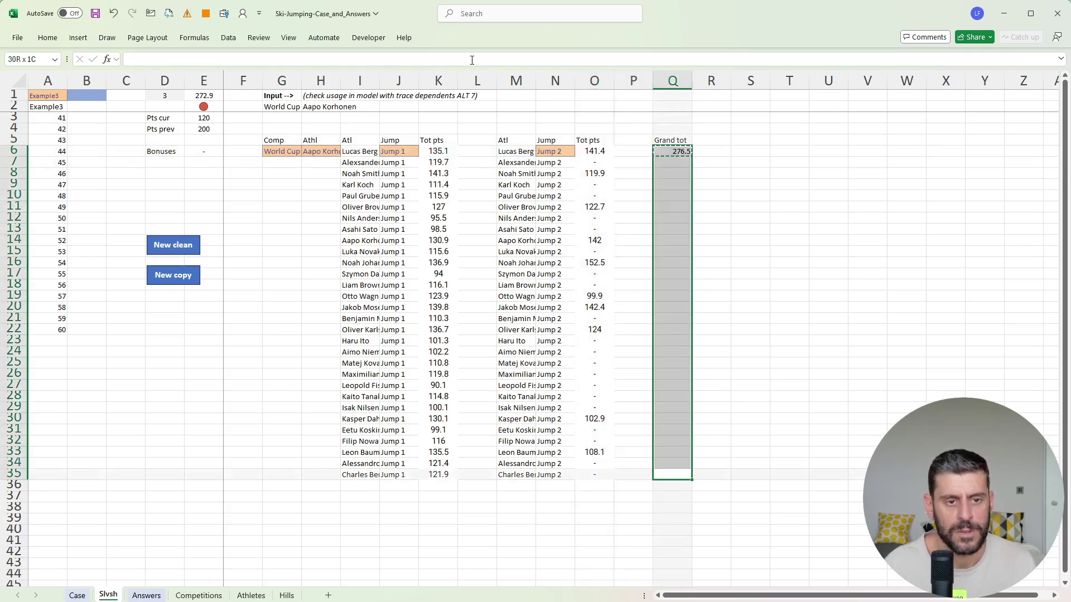
{"action": "key", "text": "ctrl+v"}
{"action": "key", "text": "Escape"}
{"action": "key", "text": "ctrl+Up"}
{"action": "key", "text": "Down"}
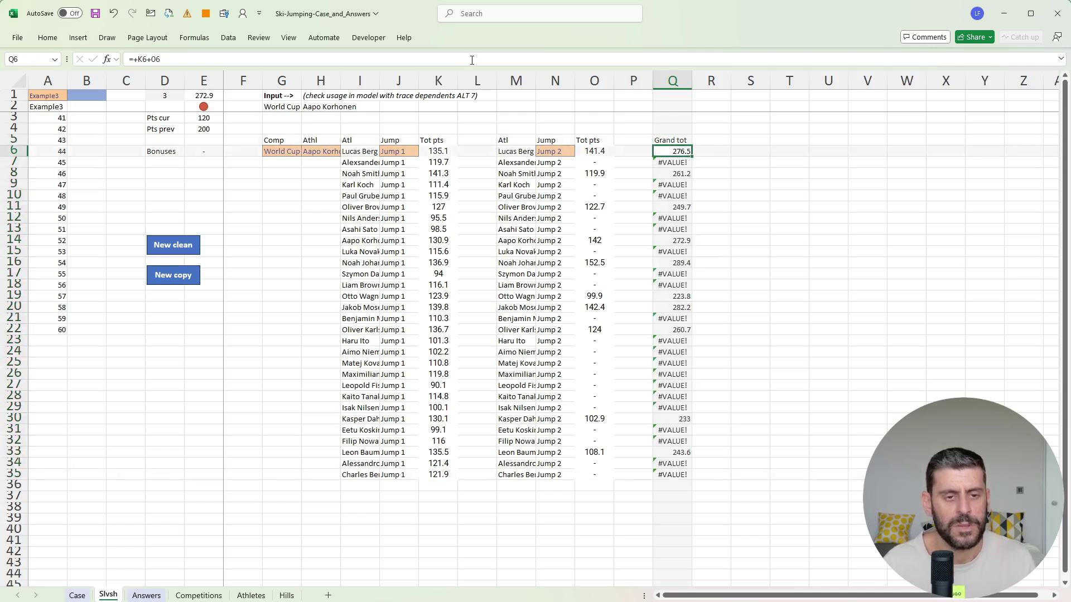
Step: Change the IFERROR fallback in O6 to 0 and copy the formula down to O35
{"action": "left_click", "coordinate": [597, 149]}
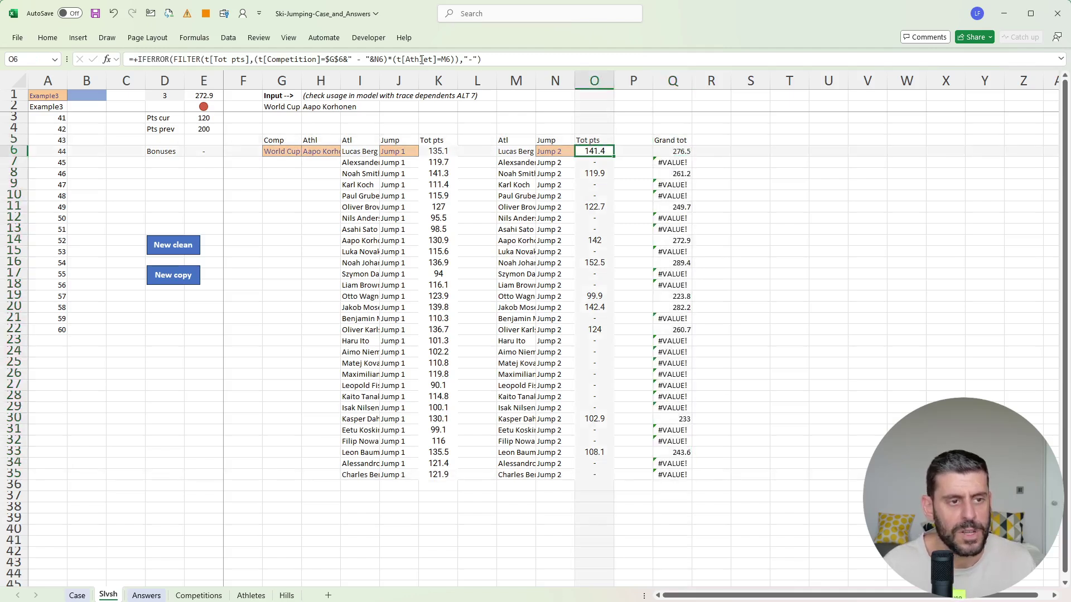
{"action": "left_click_drag", "start_coordinate": [464, 59], "coordinate": [474, 58]}
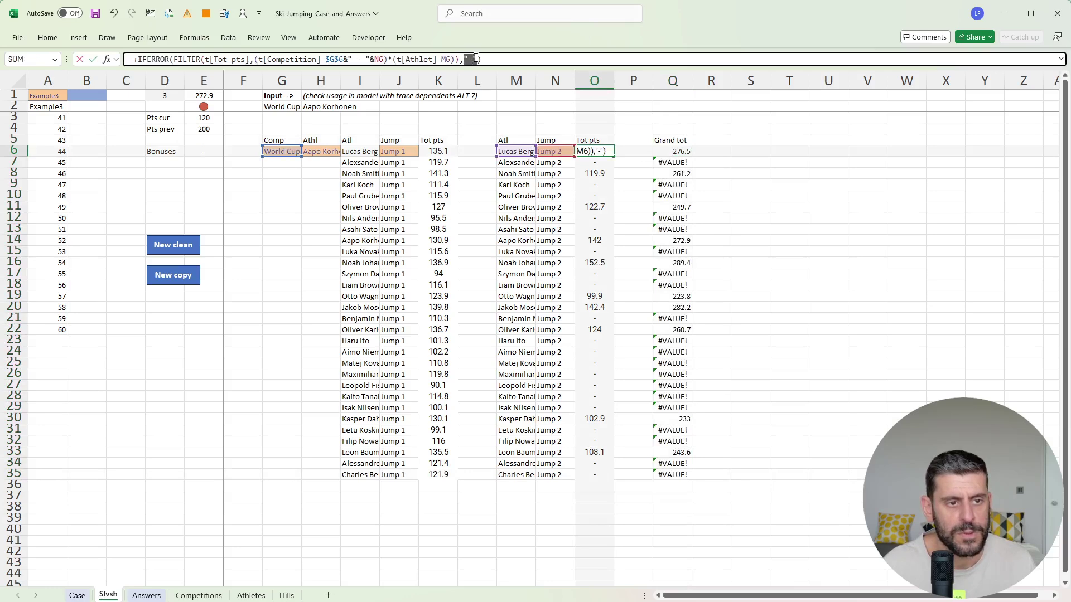
{"action": "key", "text": "Escape"}
{"action": "key", "text": "ctrl+c"}
{"action": "key", "text": "ctrl+Down"}
{"action": "key", "text": "ctrl+Up"}
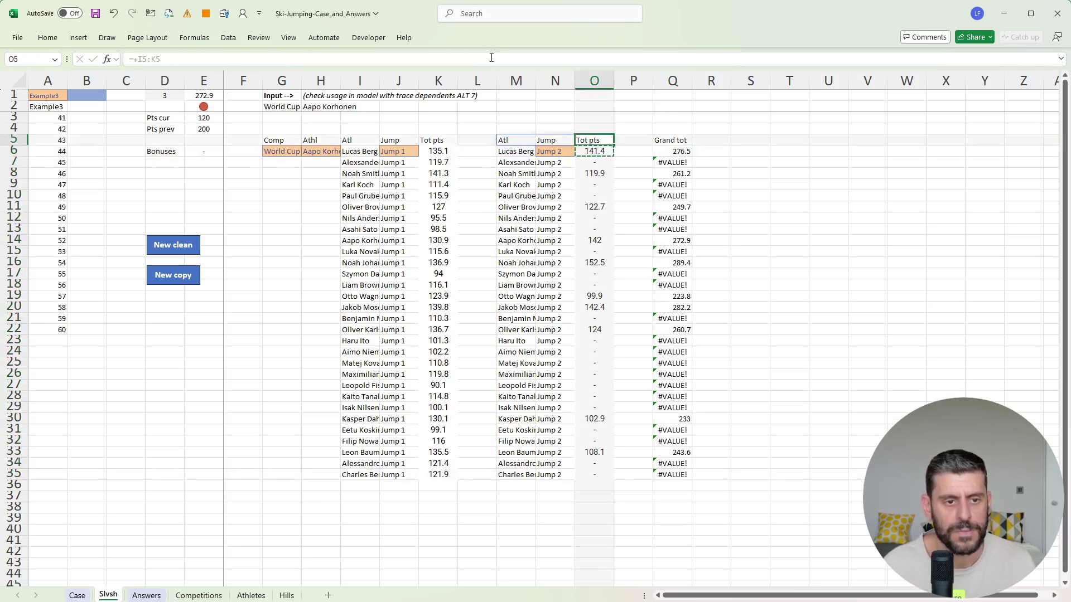
{"action": "key", "text": "Down"}
{"action": "key", "text": "Down"}
{"action": "key", "text": "ctrl+shift+Down"}
{"action": "key", "text": "ctrl+v"}
{"action": "key", "text": "Escape"}
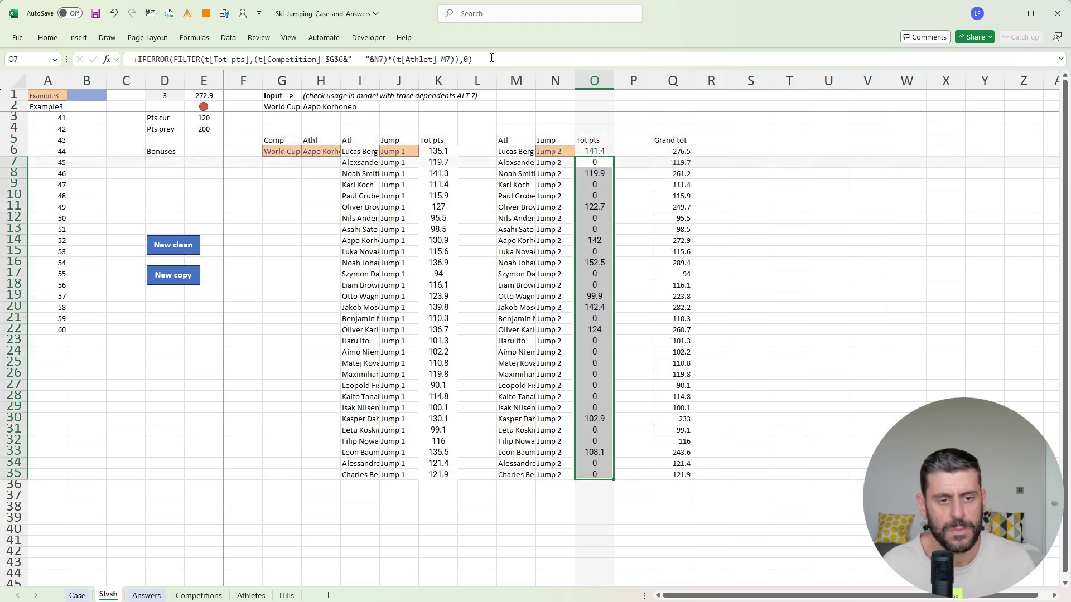
Step: Enter an XLOOKUP in S6 that finds athlete H6 in M6# and returns the grand total from Q6:Q35
{"action": "left_click", "coordinate": [91, 596]}
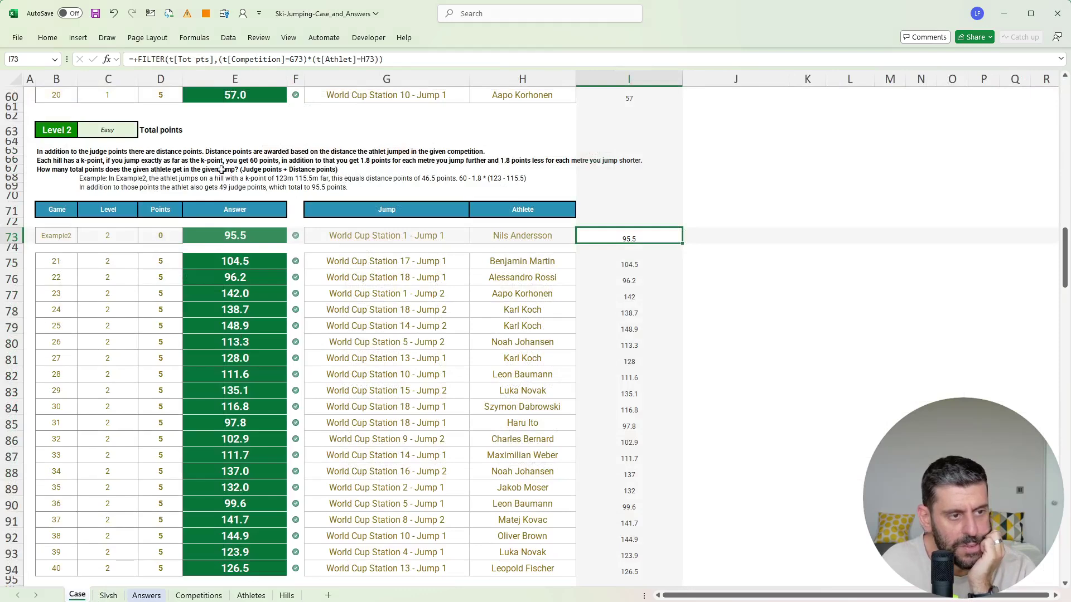
{"action": "left_click", "coordinate": [108, 596]}
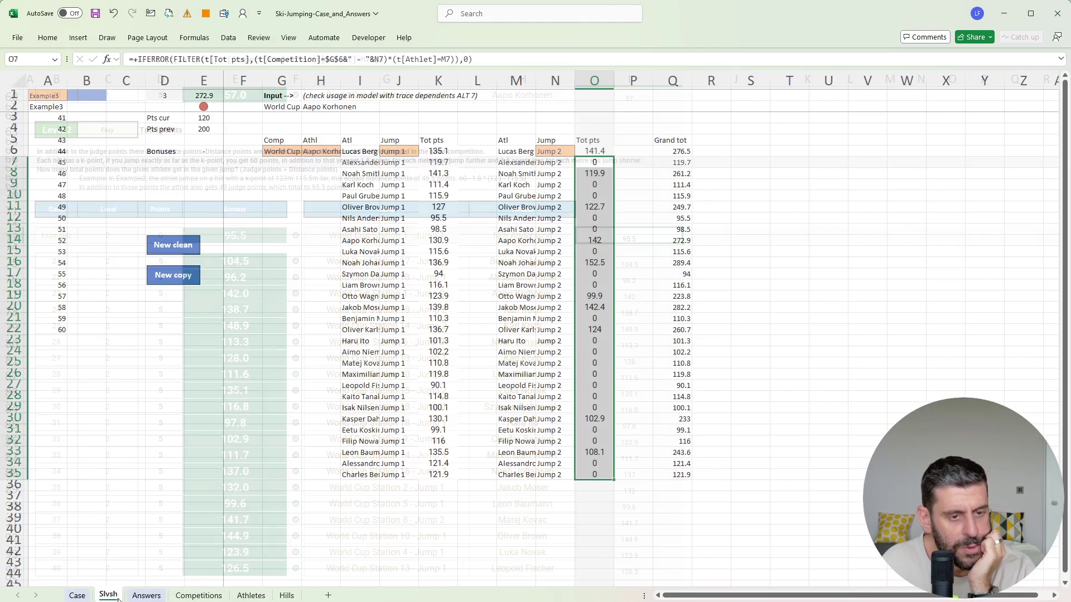
{"action": "left_click", "coordinate": [751, 148]}
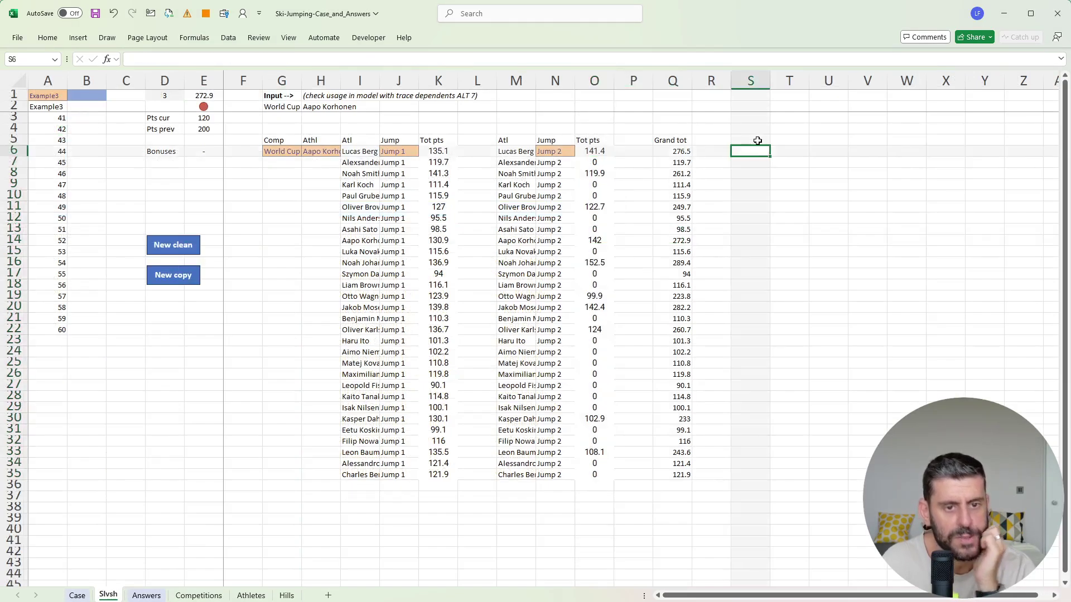
{"action": "type", "text": "+XLOOKUP("}
{"action": "key", "text": "Left"}
{"action": "key", "text": "Left"}
{"action": "key", "text": "Left"}
{"action": "key", "text": "Left"}
{"action": "key", "text": "Left"}
{"action": "key", "text": "Left"}
{"action": "key", "text": "Left"}
{"action": "key", "text": "Left"}
{"action": "key", "text": "Left"}
{"action": "key", "text": "Left"}
{"action": "key", "text": "Left"}
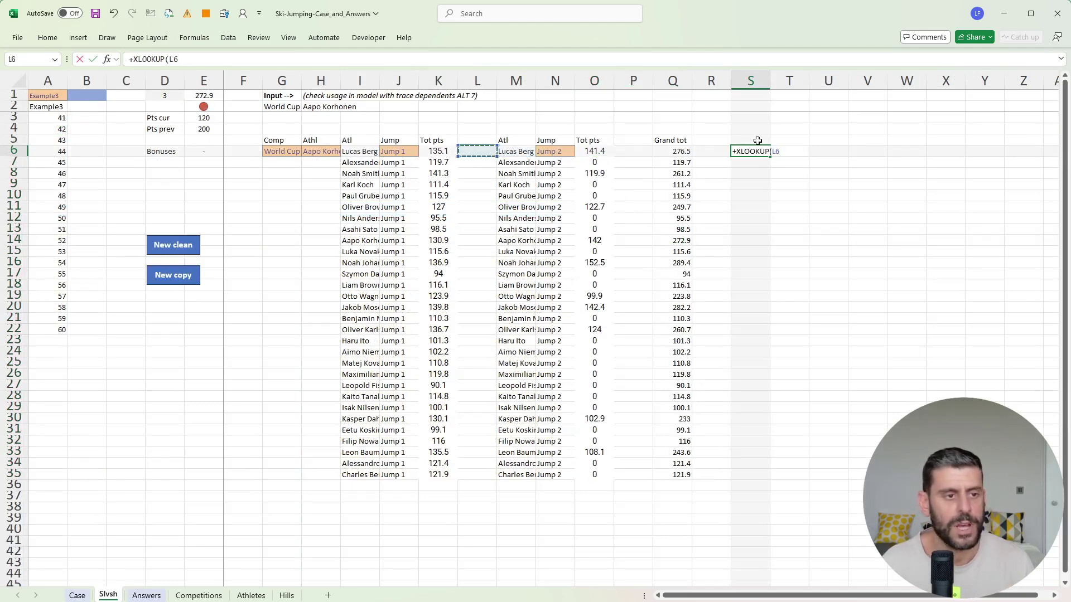
{"action": "type", "text": ","}
{"action": "key", "text": "Left"}
{"action": "key", "text": "Left"}
{"action": "key", "text": "Left"}
{"action": "key", "text": "Left"}
{"action": "key", "text": "Left"}
{"action": "key", "text": "Left"}
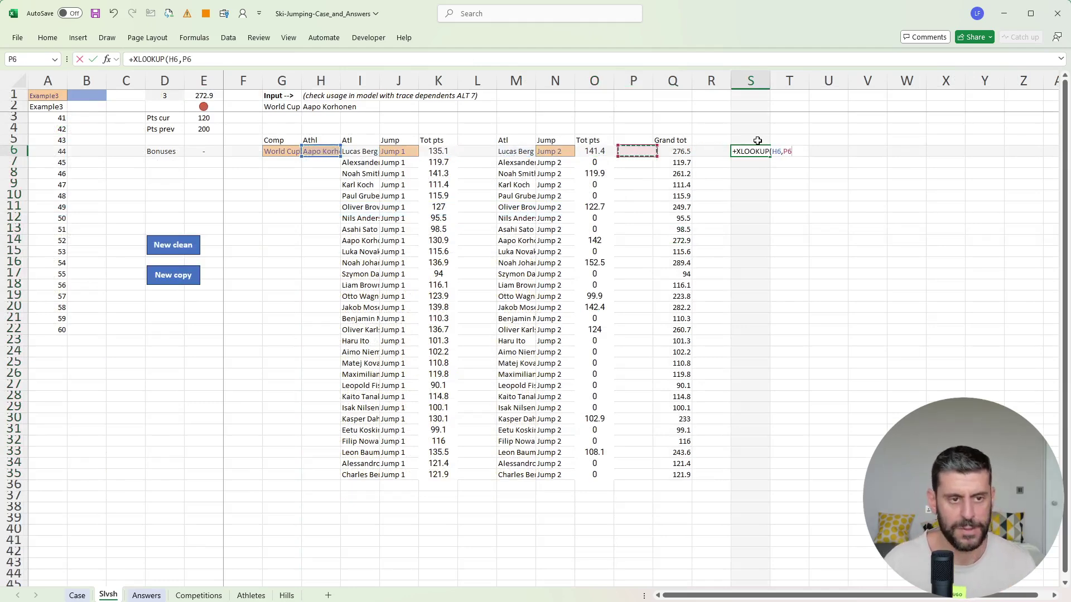
{"action": "key", "text": "ctrl+shift+Down"}
{"action": "type", "text": ","}
{"action": "key", "text": "Left"}
{"action": "key", "text": "Left"}
{"action": "key", "text": "ctrl+shift+Down"}
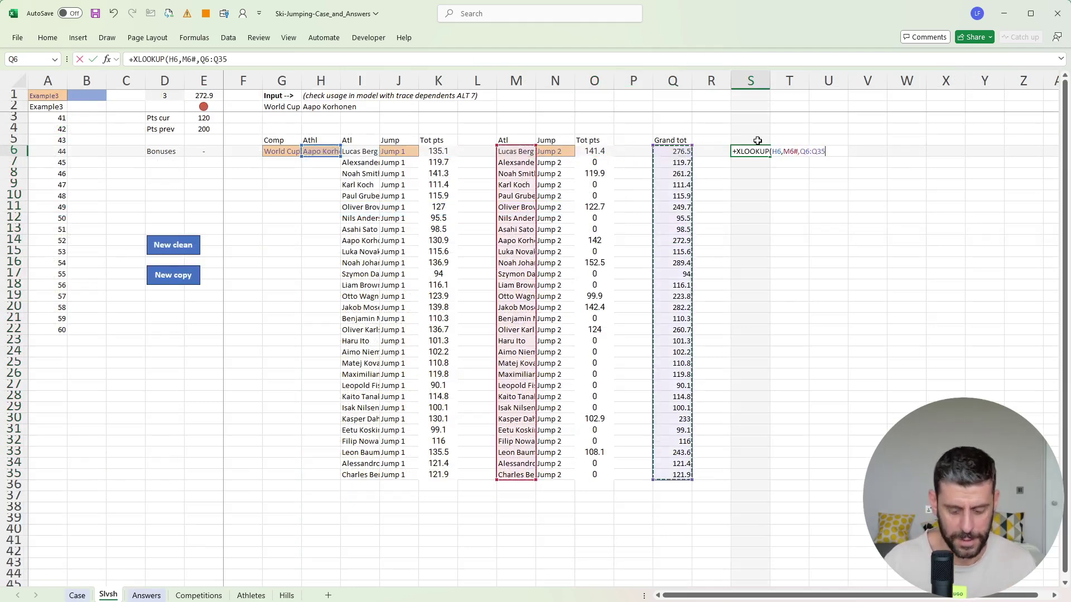
{"action": "key", "text": "Return"}
{"action": "left_click", "coordinate": [757, 141]}
Step: Link answer cell B1 to the lookup result in S6
{"action": "left_click", "coordinate": [95, 96]}
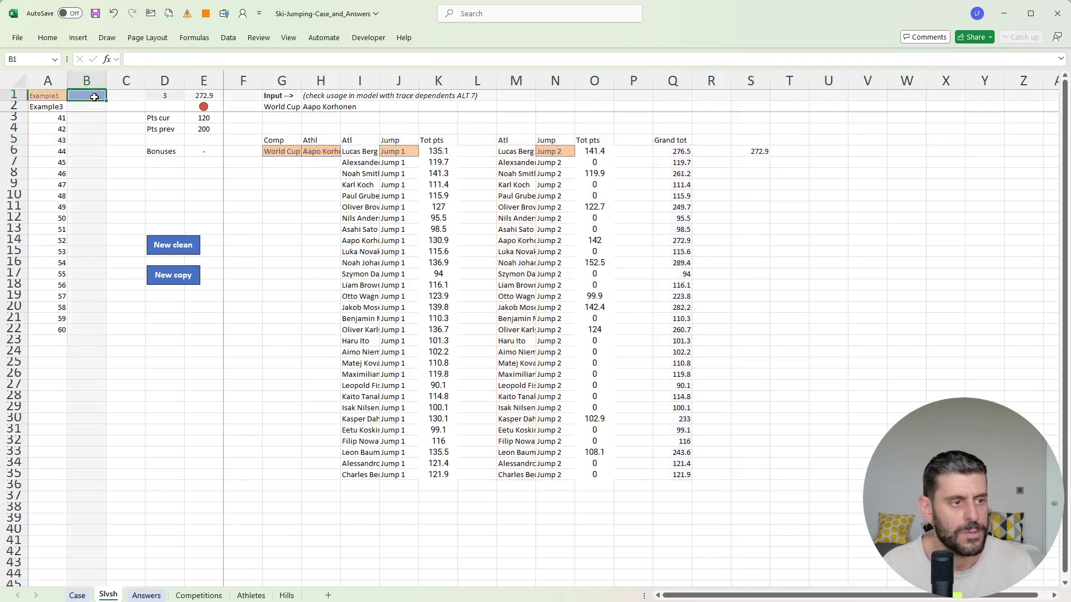
{"action": "type", "text": "+"}
{"action": "left_click", "coordinate": [771, 153]}
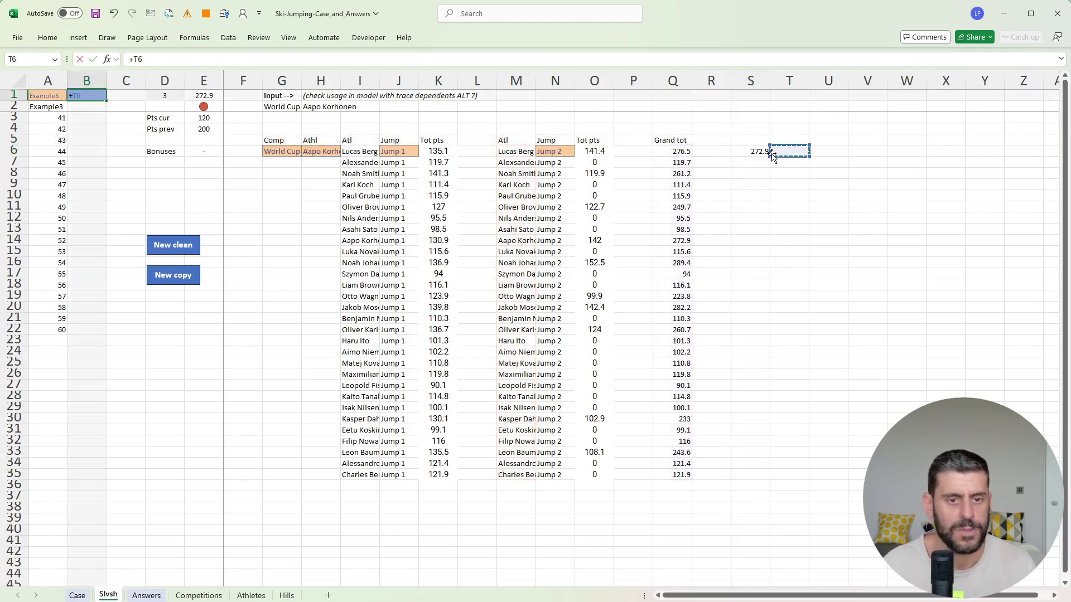
{"action": "key", "text": "shift+Tab"}
Step: Create a data table over A1:B22 with A1 as the column input cell and set calculation to automatic
{"action": "key", "text": "ctrl+a"}
{"action": "key", "text": "alt"}
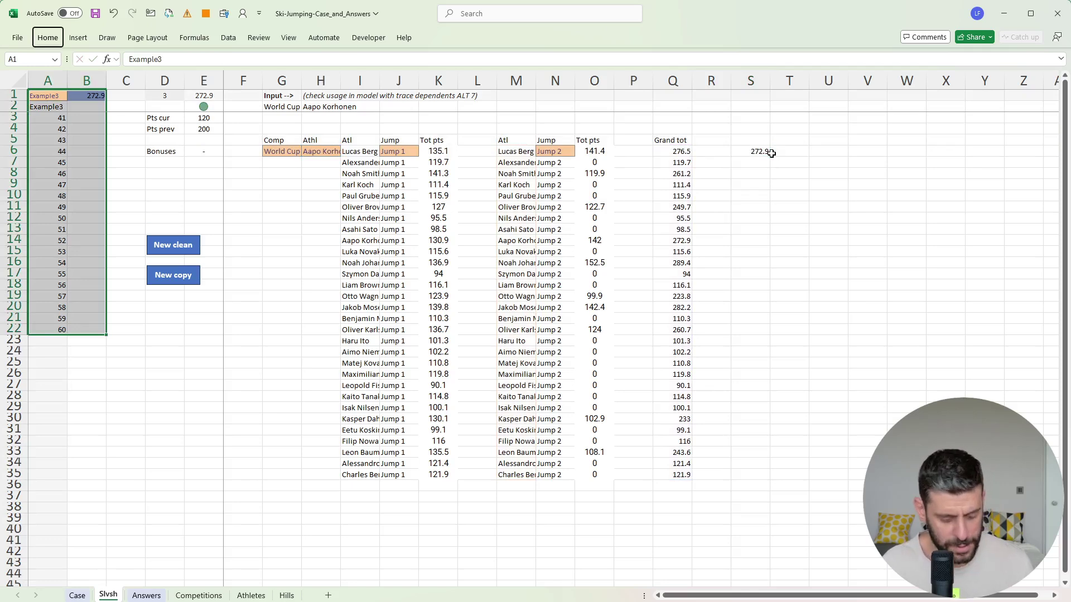
{"action": "type", "text": "a1"}
{"action": "key", "text": "Return"}
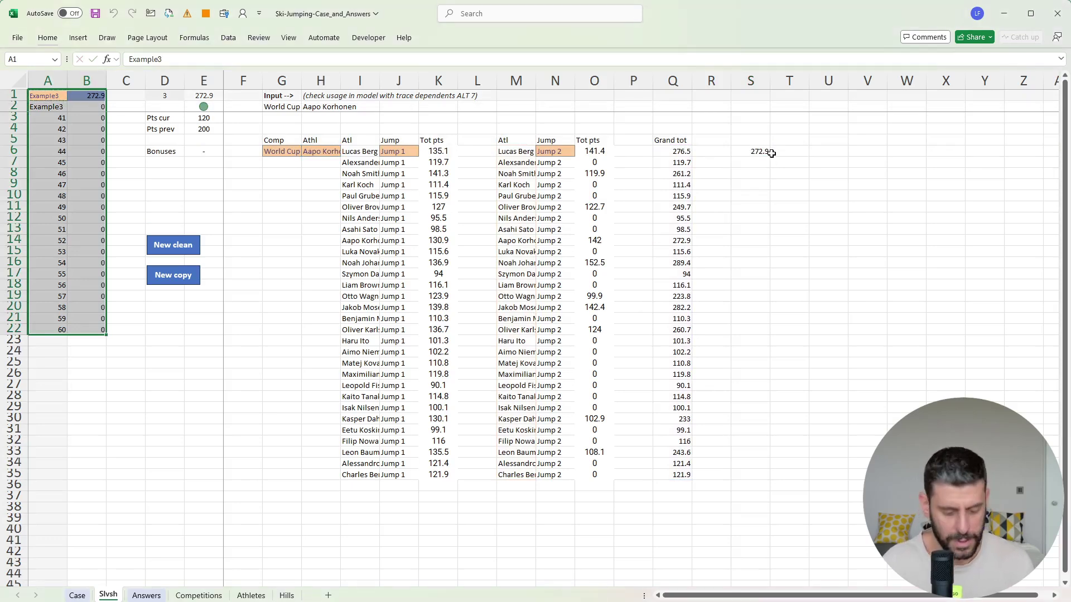
{"action": "key", "text": "alt+m"}
{"action": "key", "text": "x"}
{"action": "key", "text": "a"}
Step: Copy the results in B3:B22 and paste them as values into the Level 3 answers E108:E127 on the Case sheet
{"action": "key", "text": "Right"}
{"action": "key", "text": "Down"}
{"action": "key", "text": "Down"}
{"action": "key", "text": "ctrl+shift+Down"}
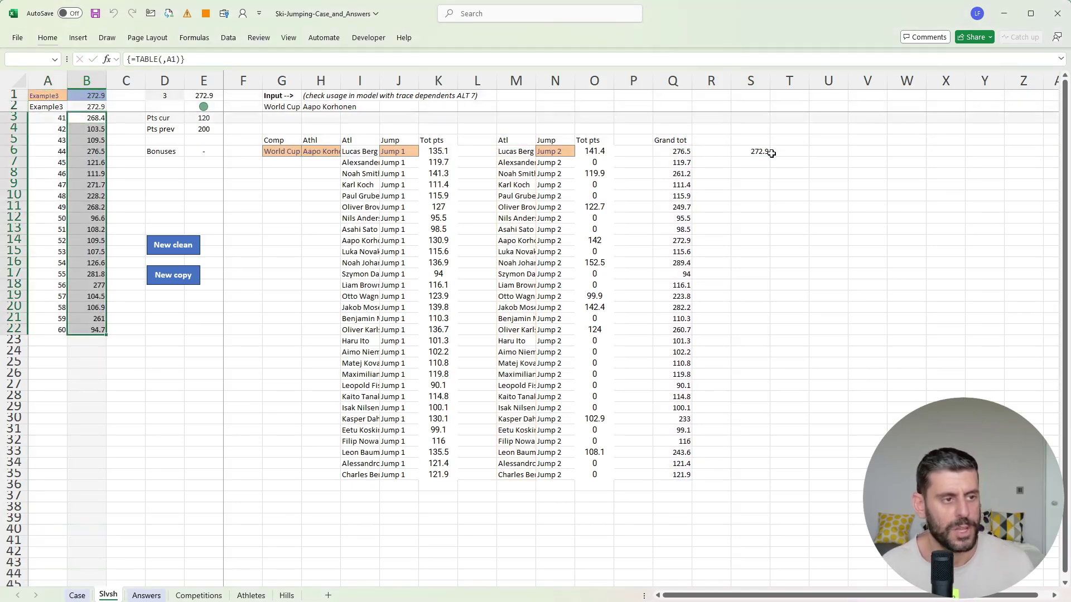
{"action": "key", "text": "ctrl+c"}
{"action": "key", "text": "ctrl+Page_Up"}
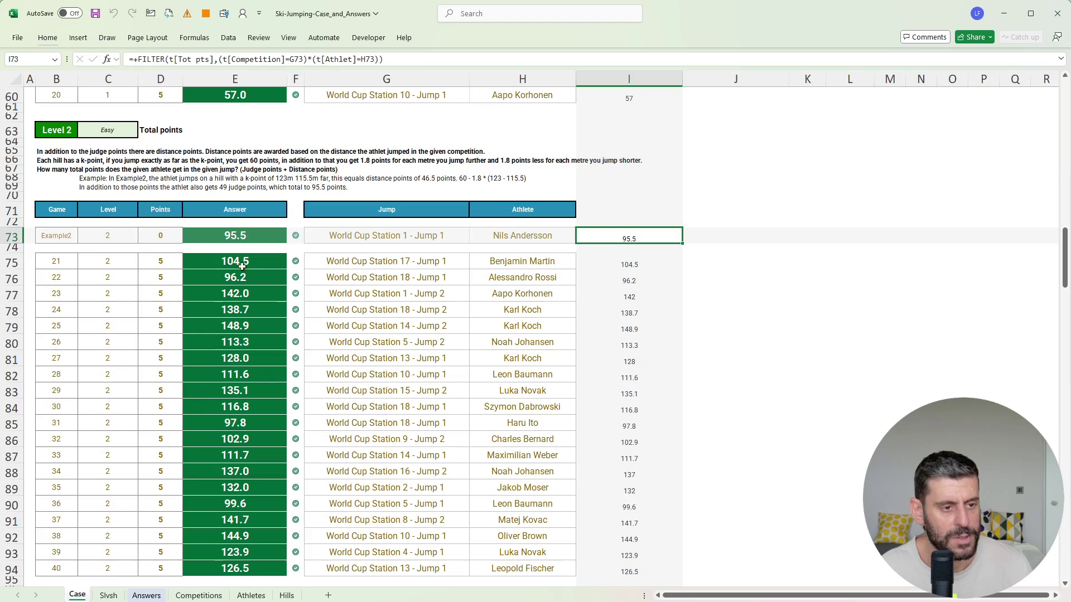
{"action": "scroll", "coordinate": [243, 274], "scroll_direction": "down", "scroll_amount": 10}
{"action": "left_click", "coordinate": [255, 210]}
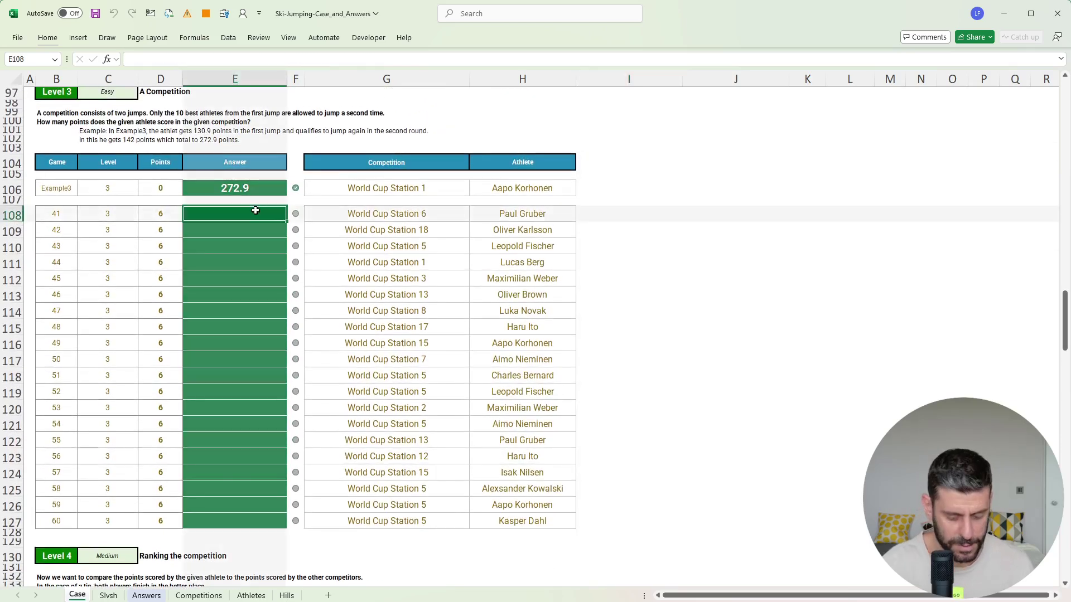
{"action": "key", "text": "ctrl+v"}
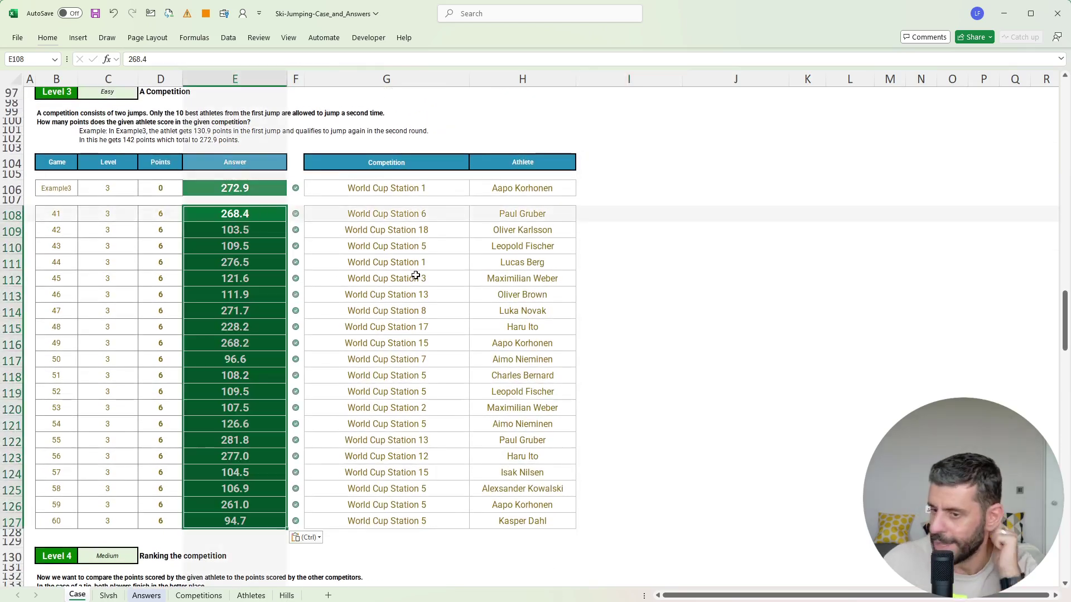
Step: Read the Level 4 ranking rules and example on the Case sheet and review the athlete list on Slvsh
{"action": "scroll", "coordinate": [463, 313], "scroll_direction": "down", "scroll_amount": 11}
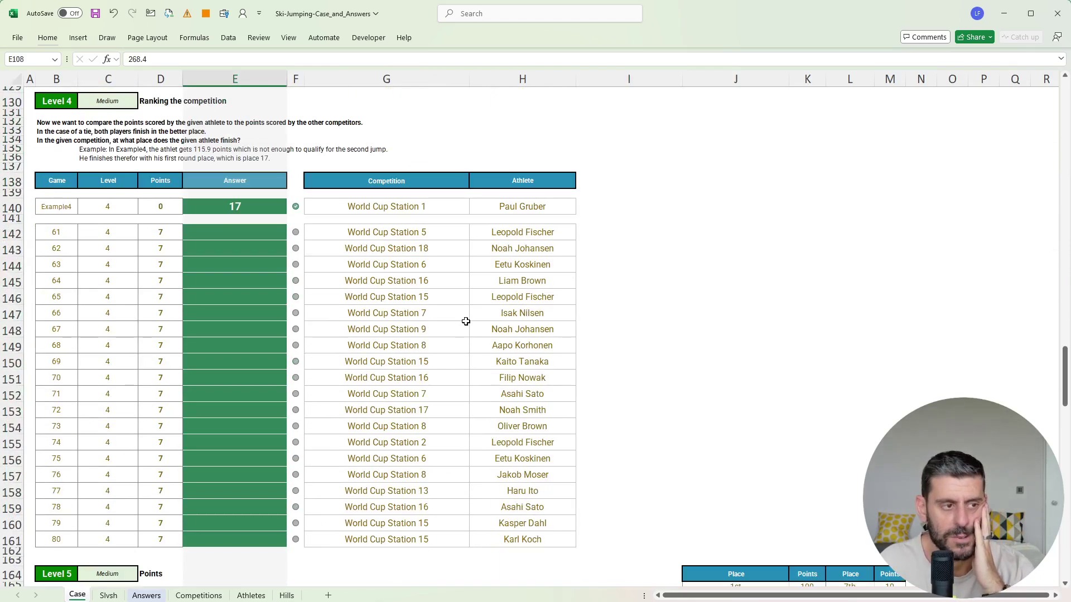
{"action": "scroll", "coordinate": [465, 321], "scroll_direction": "up", "scroll_amount": 2}
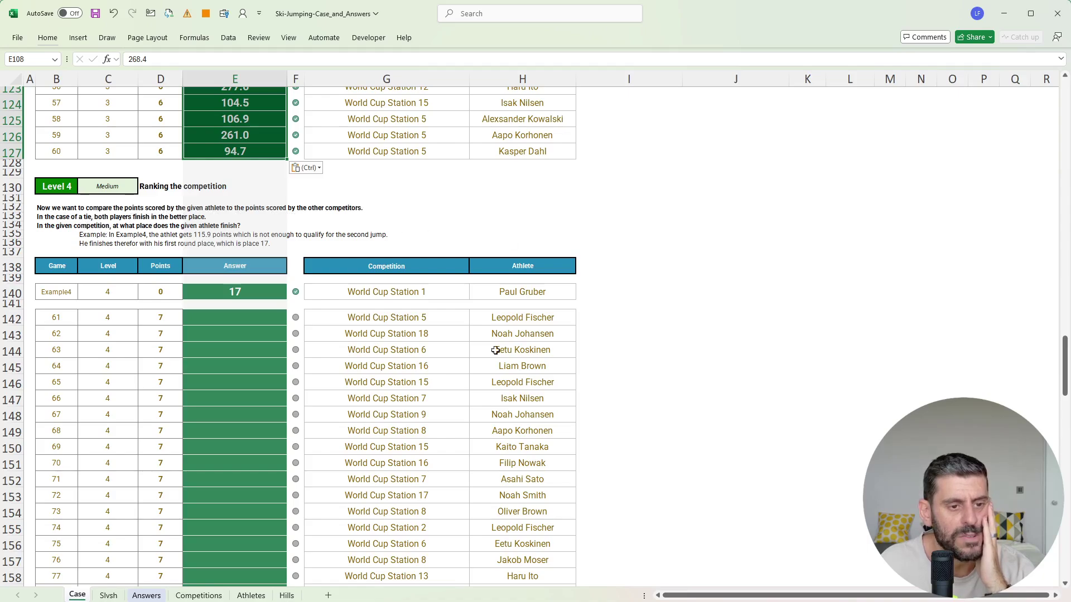
{"action": "left_click", "coordinate": [109, 595]}
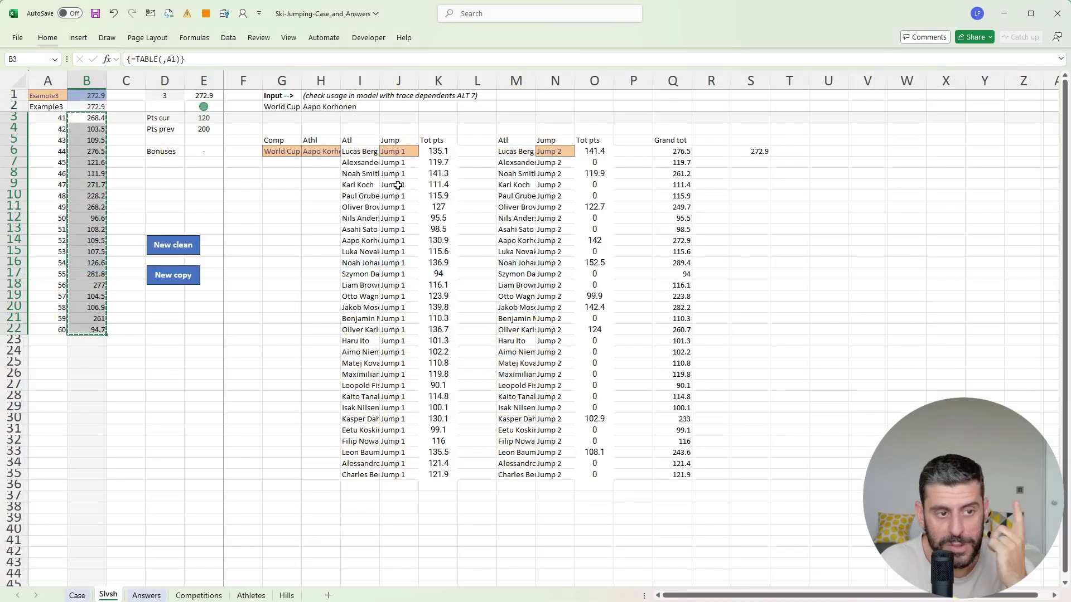
{"action": "left_click_drag", "start_coordinate": [361, 162], "coordinate": [372, 477]}
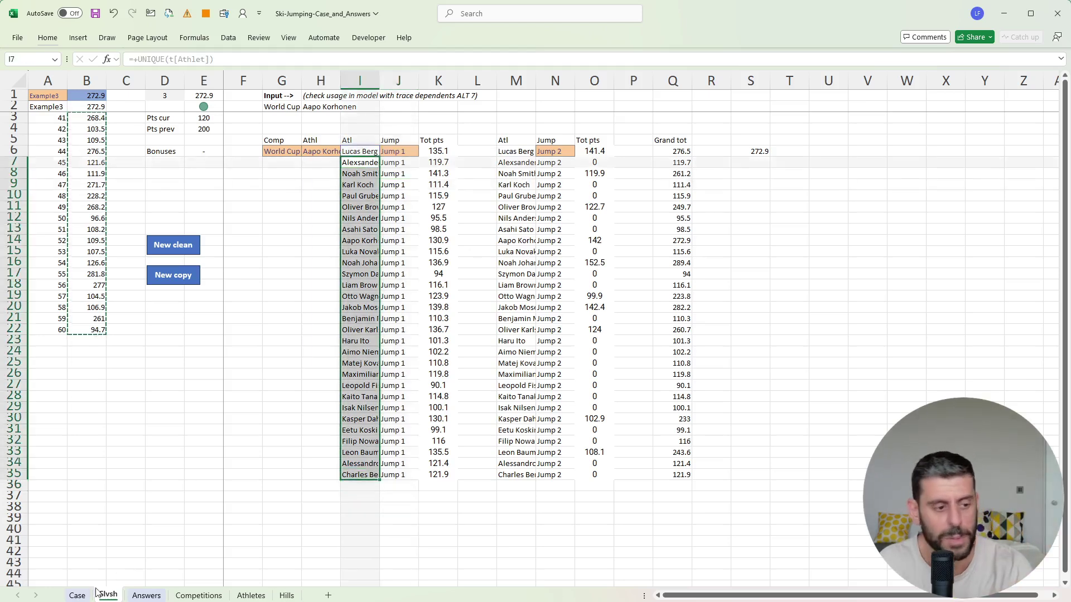
{"action": "left_click", "coordinate": [77, 596]}
{"action": "left_click", "coordinate": [396, 225]}
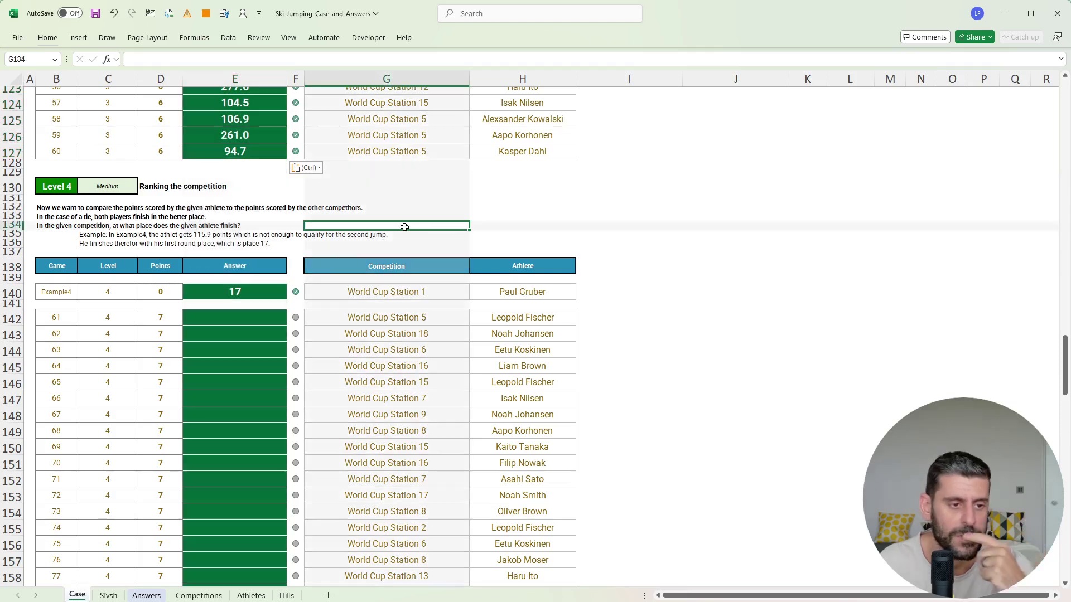
{"action": "left_click", "coordinate": [512, 218]}
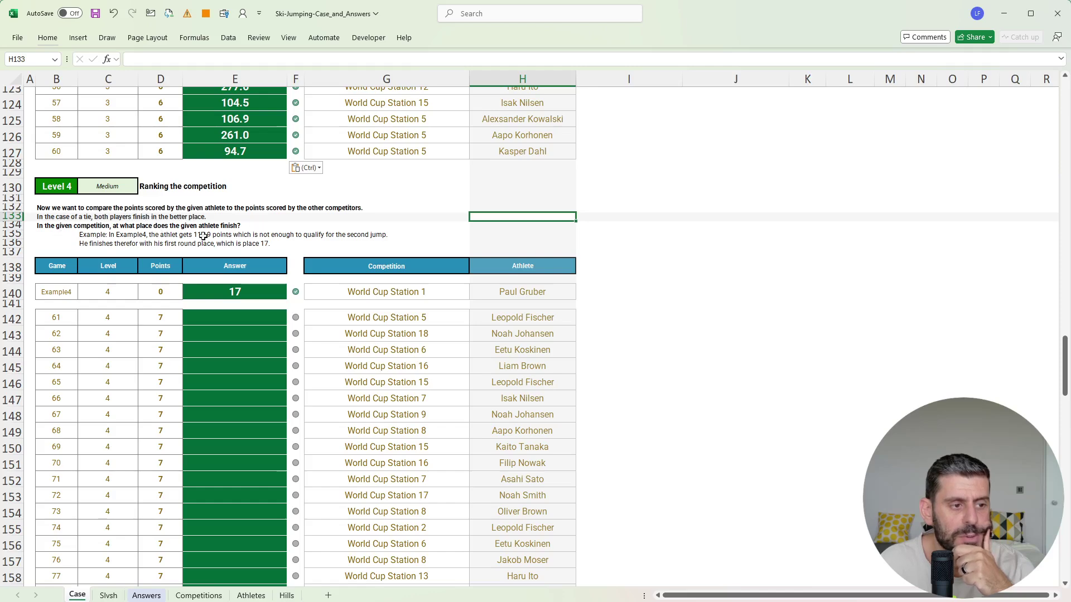
Step: Create a Level4 working copy of the Slvsh sheet and check the lookup formula in its cell S6
{"action": "left_click", "coordinate": [105, 595]}
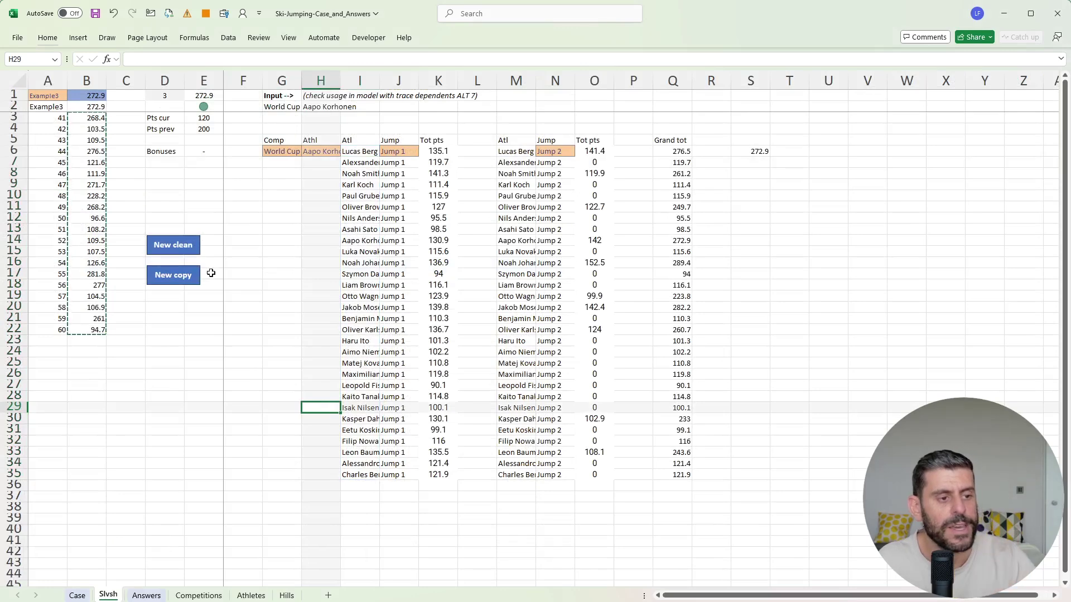
{"action": "left_click", "coordinate": [511, 152]}
{"action": "left_click", "coordinate": [750, 151]}
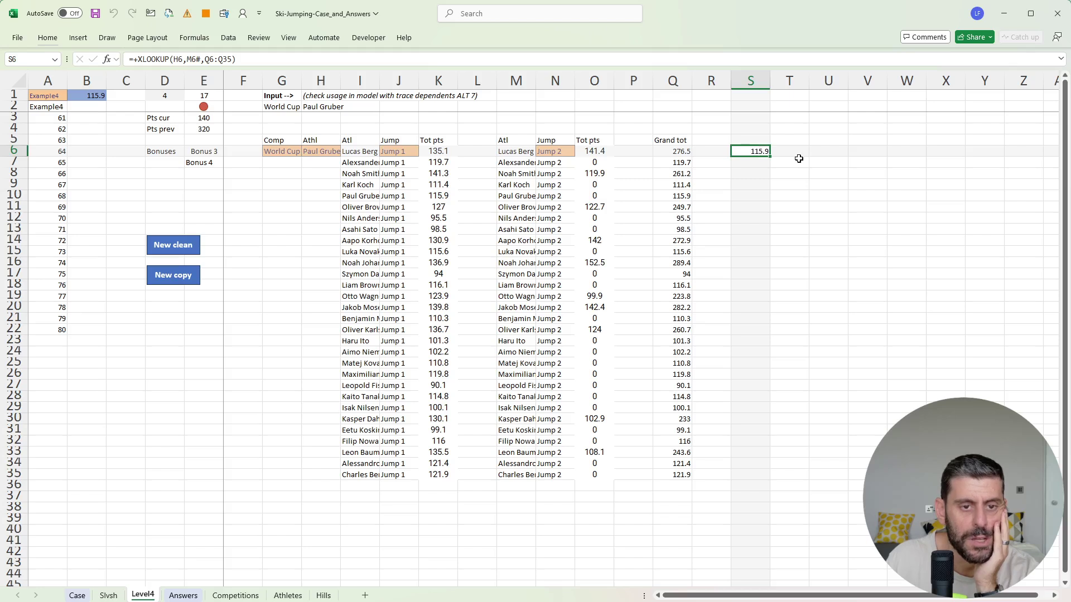
{"action": "left_click", "coordinate": [286, 60]}
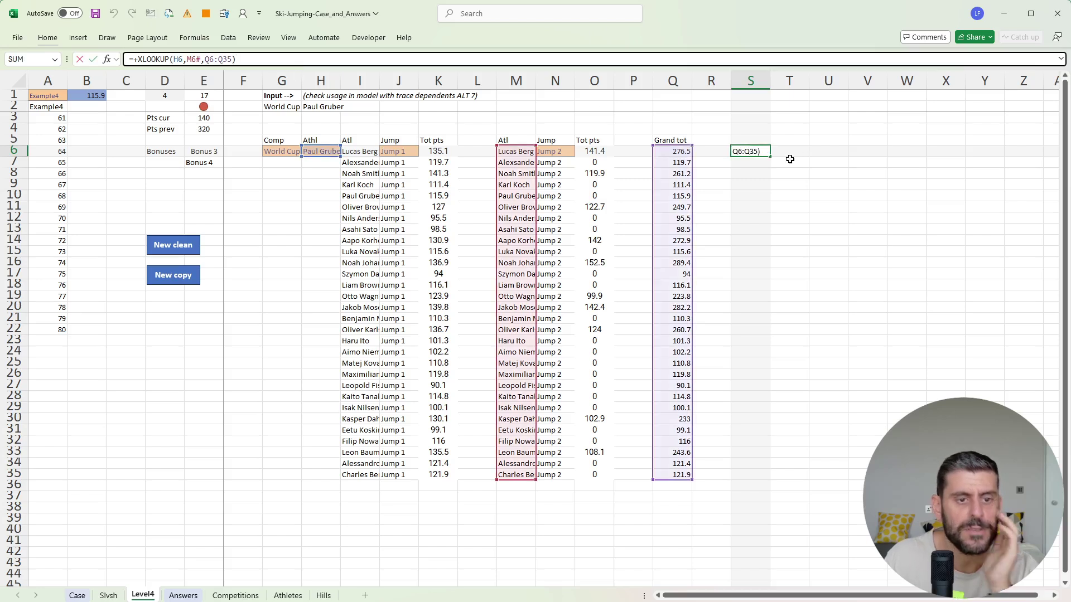
Step: Sort the grand totals in descending order in R6 with the formula =+SORT(Q6:Q35,,-1)
{"action": "left_click", "coordinate": [715, 151]}
{"action": "type", "text": "+s"}
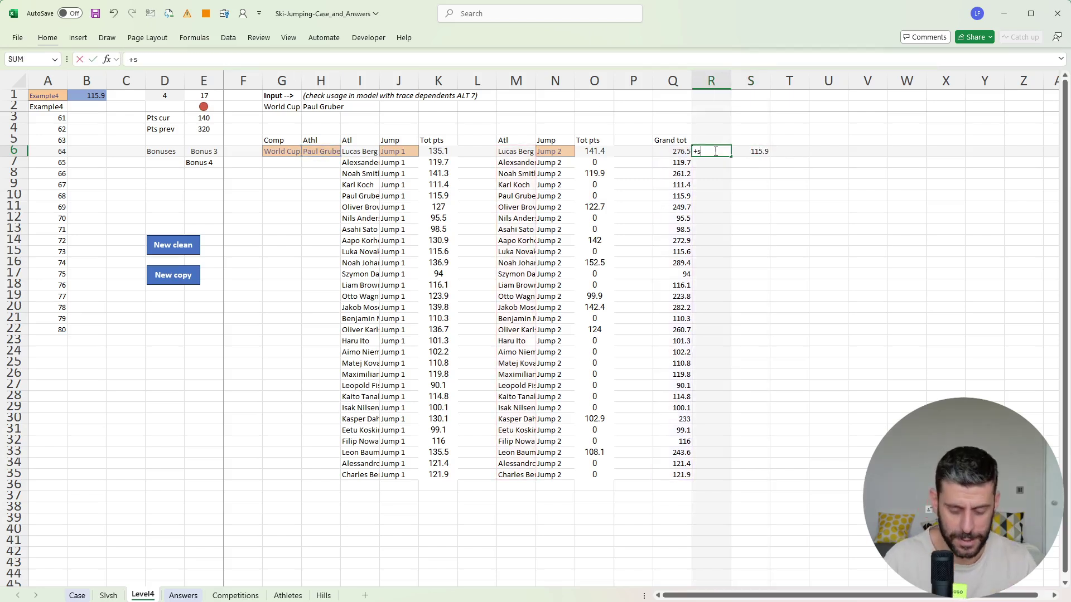
{"action": "type", "text": "ort"}
{"action": "key", "text": "Tab"}
{"action": "key", "text": "Left"}
{"action": "key", "text": "ctrl+shift+Down"}
{"action": "type", "text": ","}
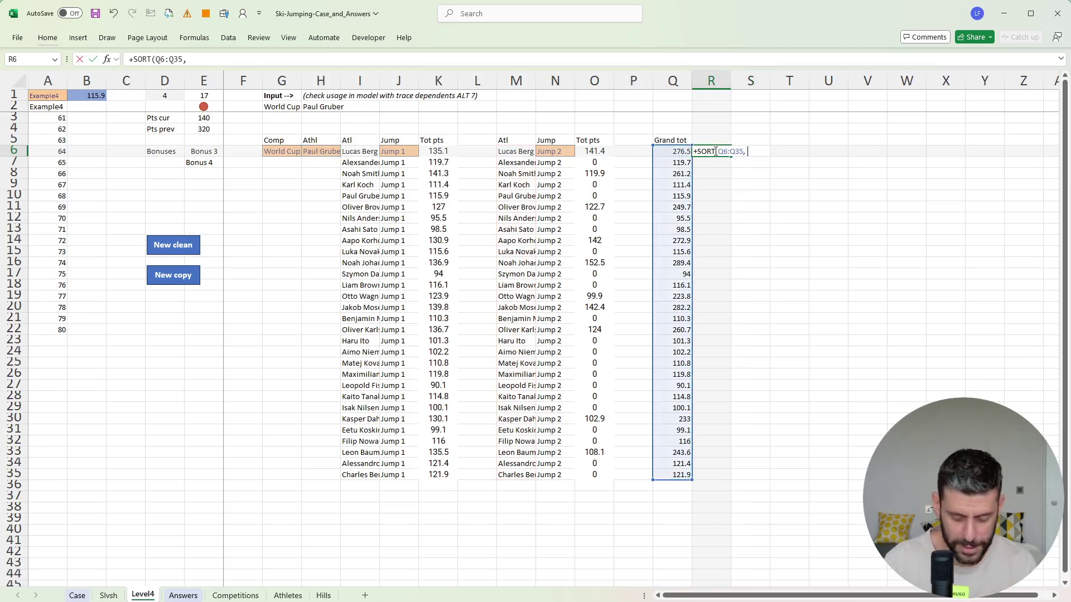
{"action": "type", "text": ",-1)"}
{"action": "key", "text": "Return"}
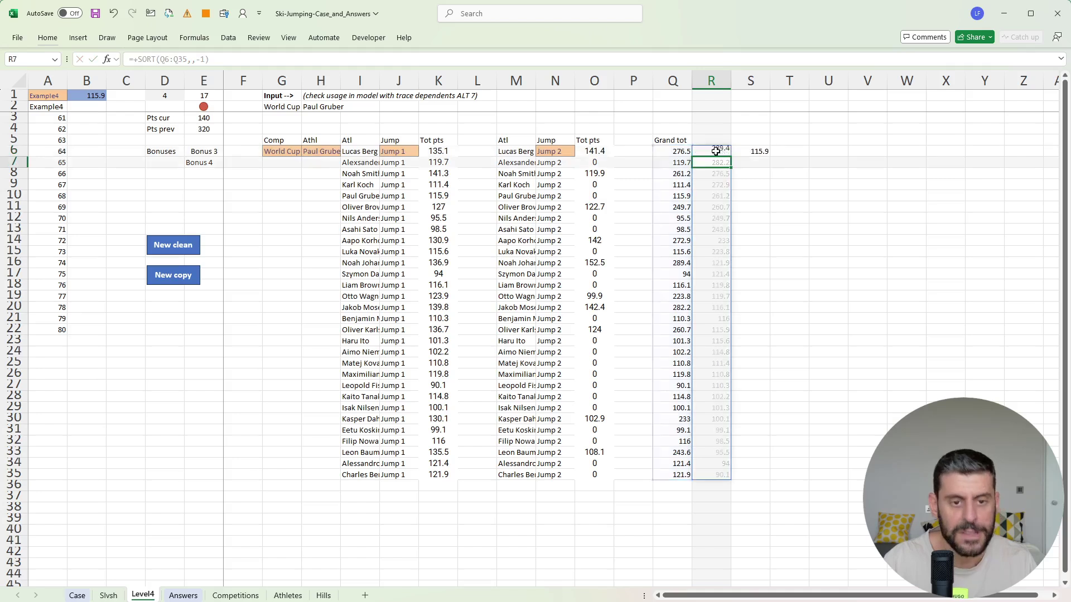
Step: Label R5 as "Sorted" and insert a blank column S between the sorted totals and the score lookup
{"action": "key", "text": "Up"}
{"action": "key", "text": "Up"}
{"action": "type", "text": "Sor"}
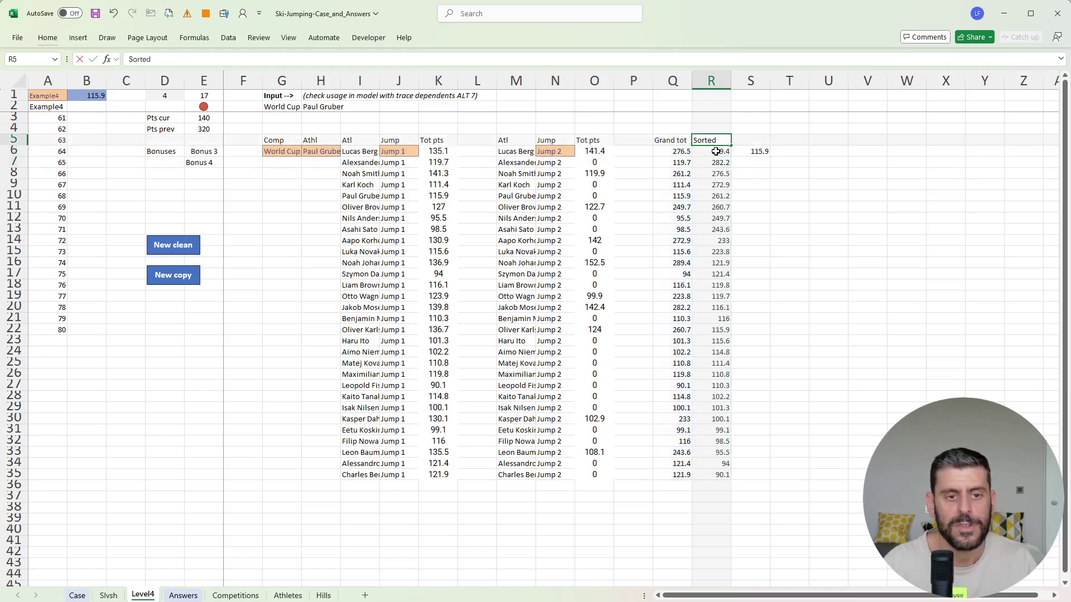
{"action": "type", "text": "ted"}
{"action": "key", "text": "Return"}
{"action": "key", "text": "Right"}
{"action": "key", "text": "ctrl+space"}
{"action": "key", "text": "ctrl+shift+plus"}
Step: Add the headings "Atl score" in T5 and "Rank" in U5
{"action": "key", "text": "Right"}
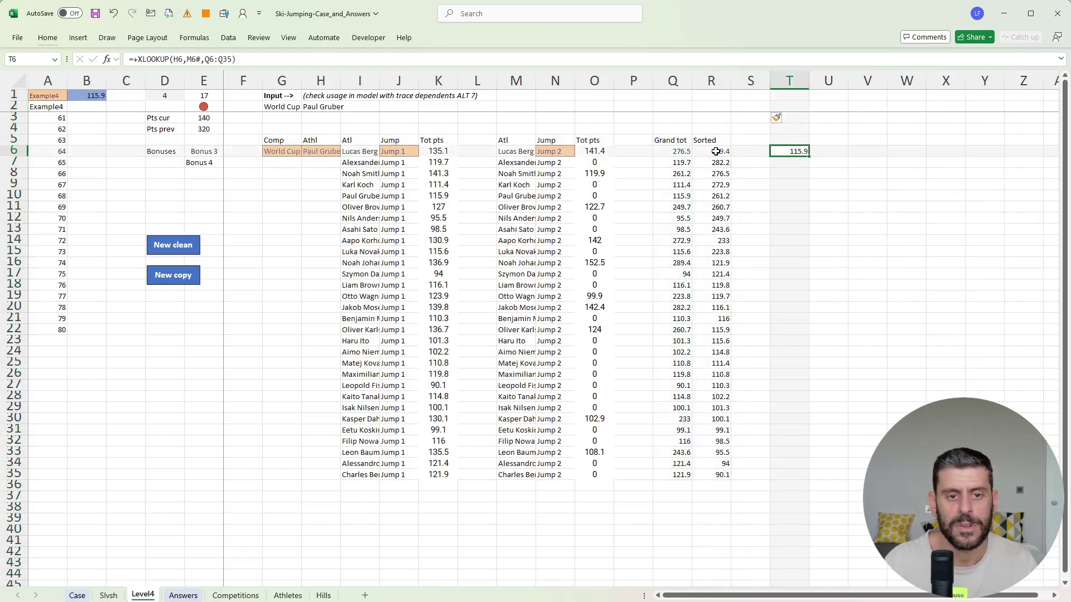
{"action": "key", "text": "Up"}
{"action": "type", "text": "Atl score"}
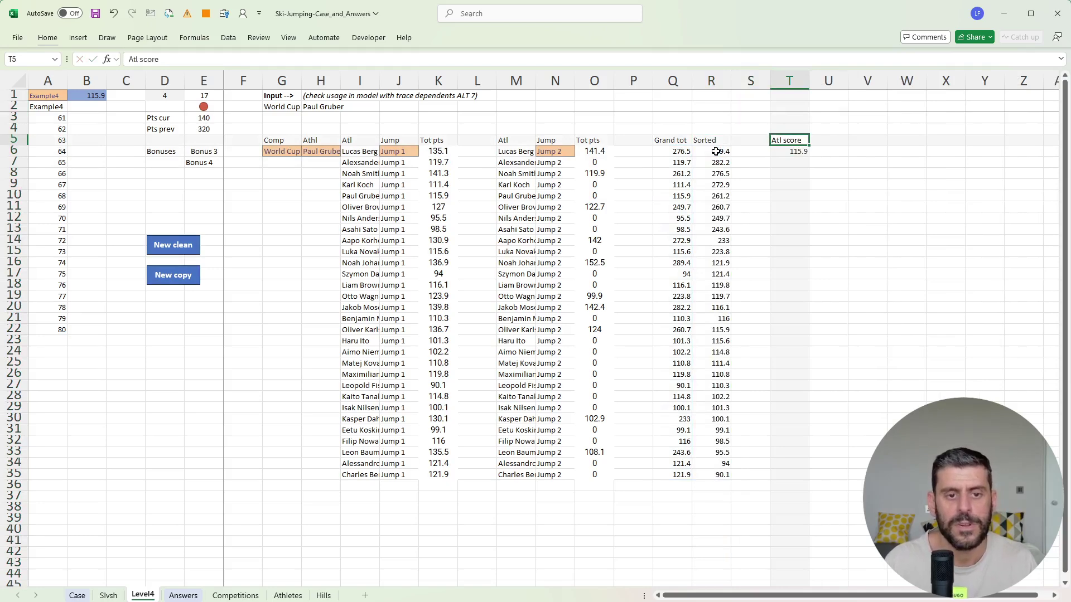
{"action": "key", "text": "Tab"}
{"action": "type", "text": "Rank"}
{"action": "key", "text": "Return"}
Step: Calculate the athlete's rank in U6 with =+XMATCH(T6,R6#) and check it against the sorted totals
{"action": "key", "text": "Right"}
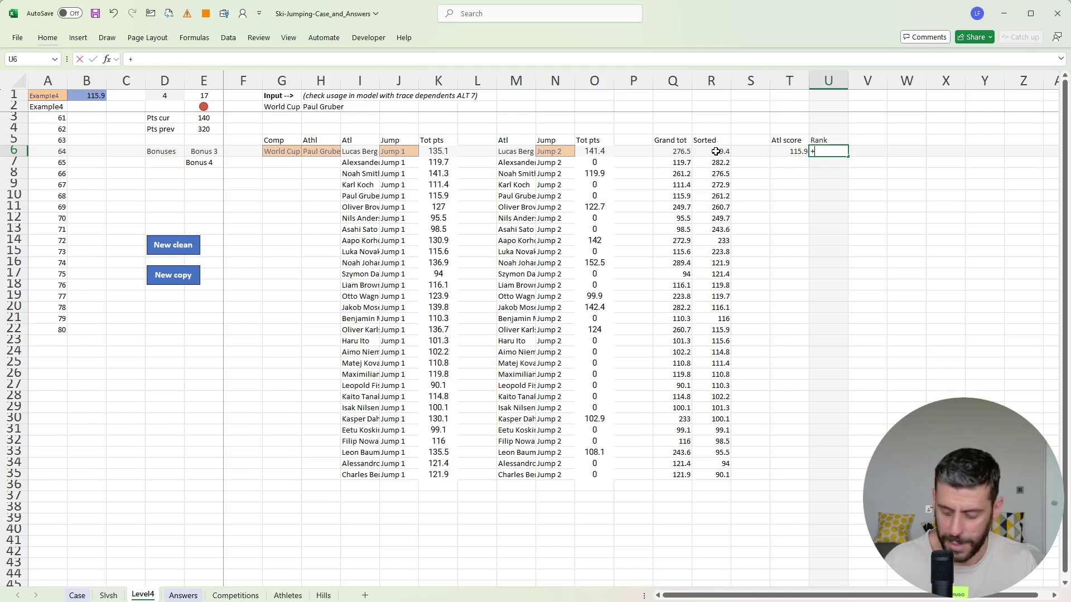
{"action": "type", "text": "+XMATCH("}
{"action": "key", "text": "Left"}
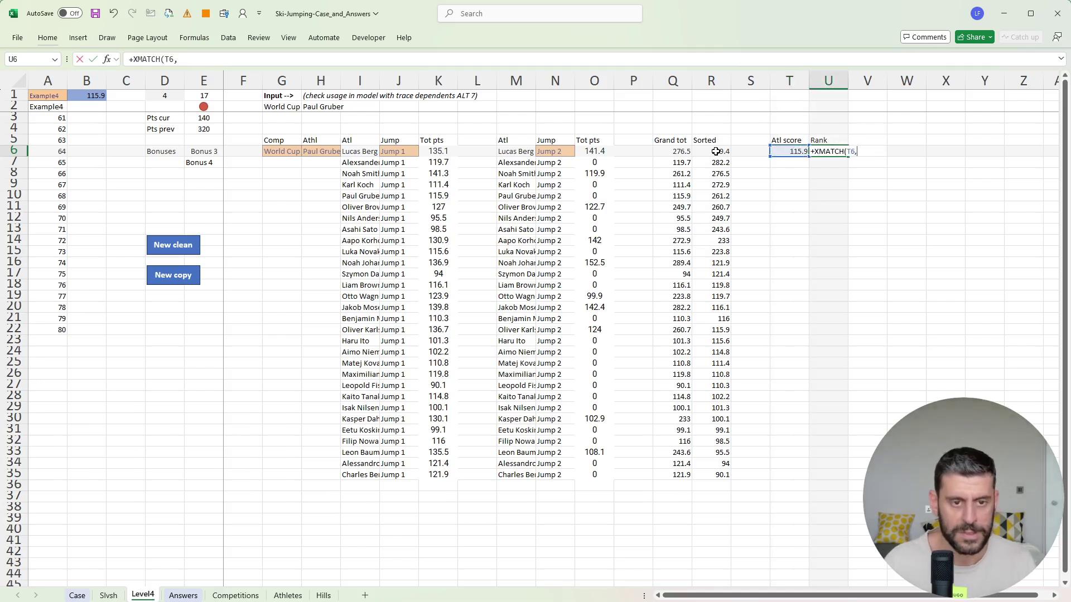
{"action": "type", "text": ","}
{"action": "key", "text": "Left"}
{"action": "key", "text": "Left"}
{"action": "key", "text": "Return"}
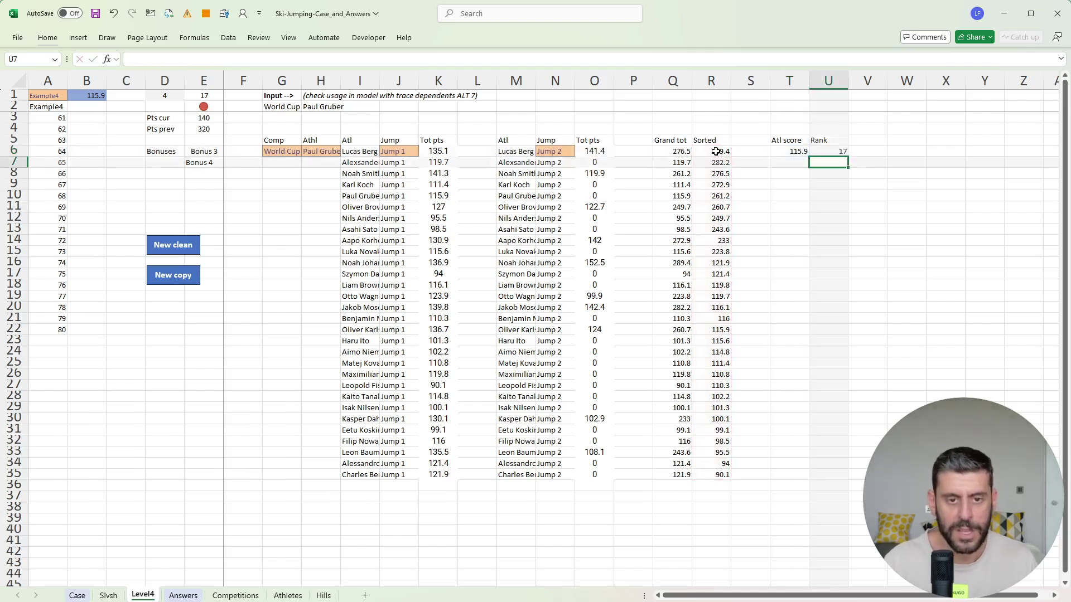
{"action": "left_click", "coordinate": [831, 153]}
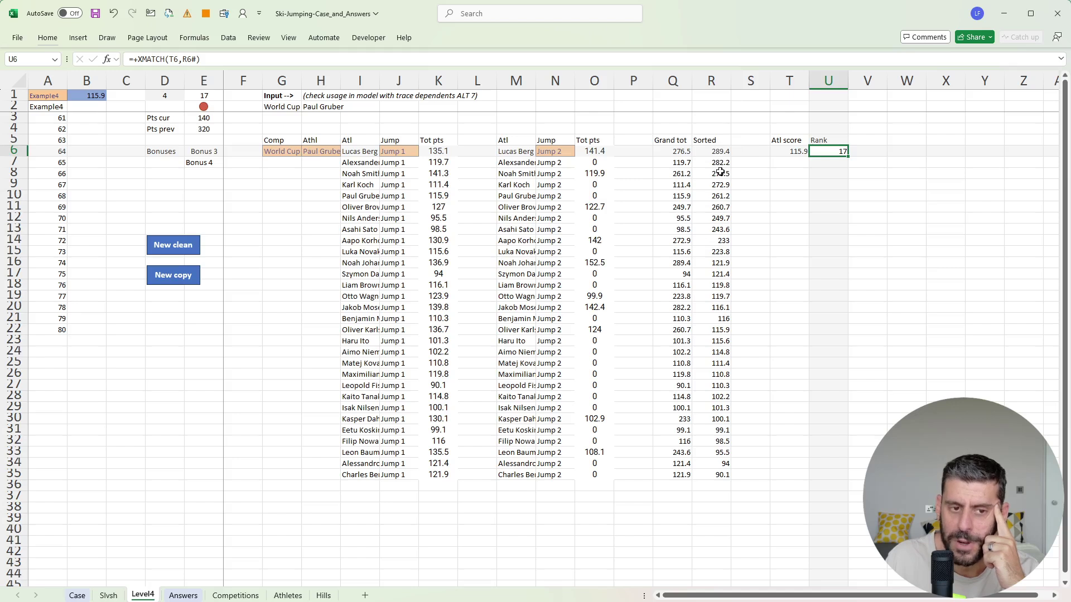
{"action": "mouse_move", "coordinate": [720, 173]}
{"action": "left_mouse_down"}
{"action": "mouse_move", "coordinate": [718, 196]}
{"action": "mouse_move", "coordinate": [718, 187]}
{"action": "left_mouse_up"}
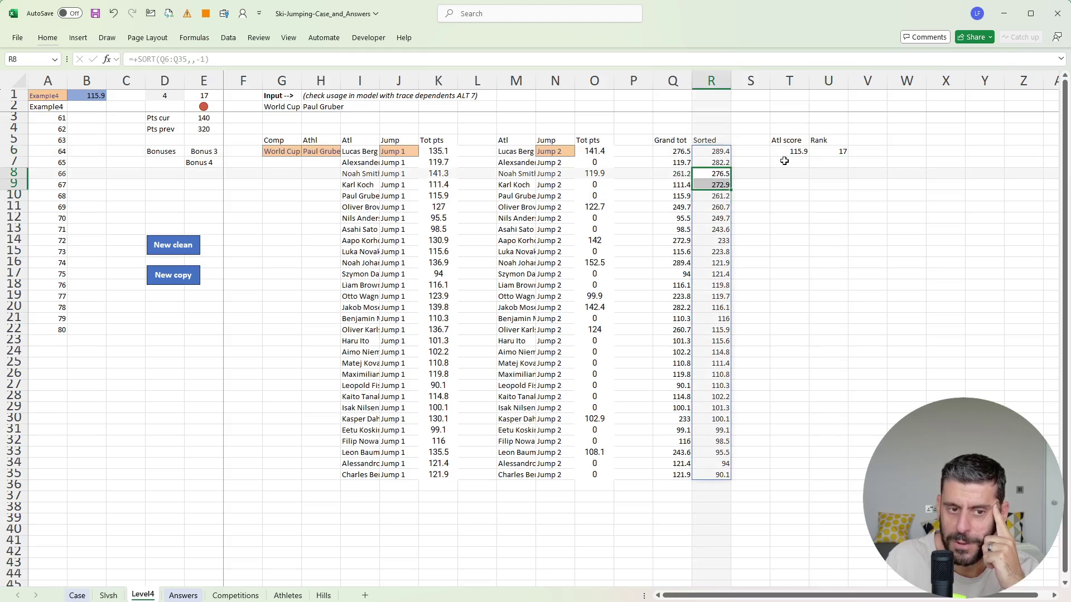
{"action": "left_click", "coordinate": [718, 174]}
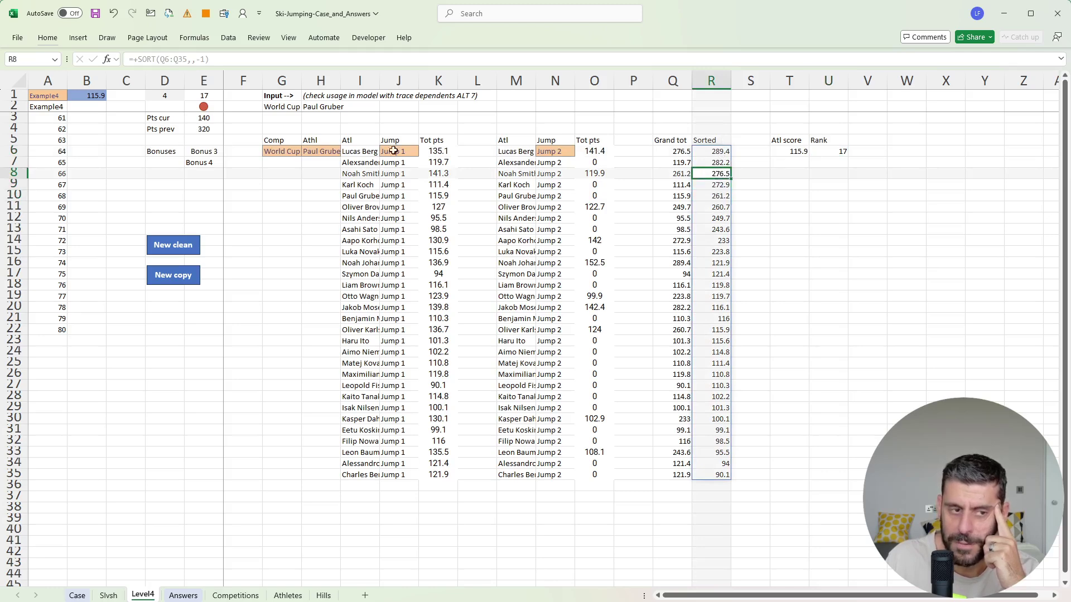
Step: Link answer cell B1 to the rank in U6
{"action": "left_click", "coordinate": [100, 97]}
{"action": "left_click", "coordinate": [396, 61]}
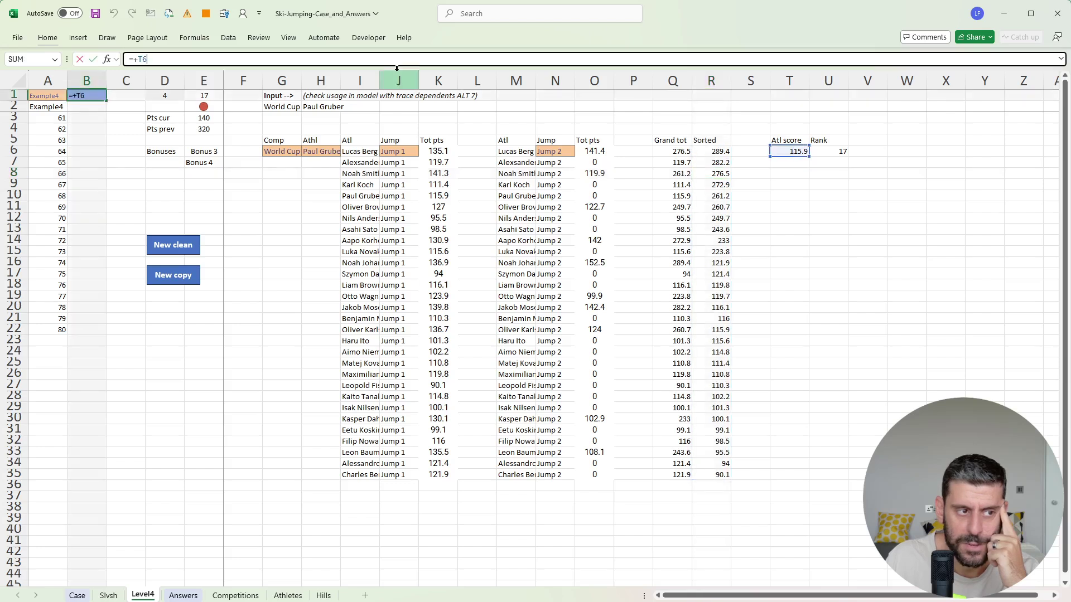
{"action": "left_click", "coordinate": [815, 150]}
{"action": "key", "text": "Return"}
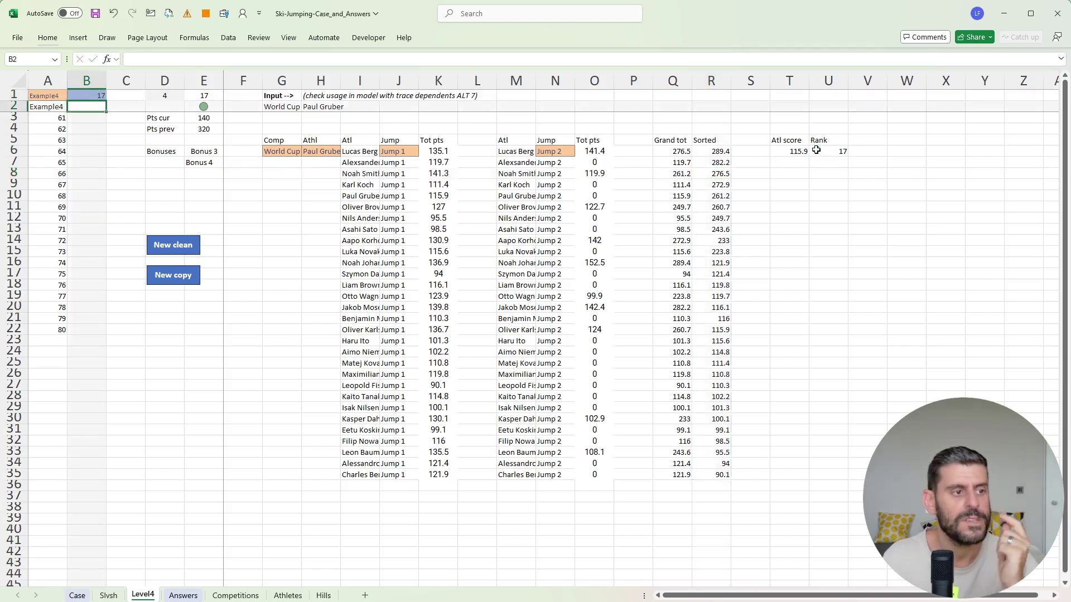
Step: Create a data table over A1:B22 with A1 as the column input cell and recalculate it
{"action": "key", "text": "Left"}
{"action": "key", "text": "ctrl+a"}
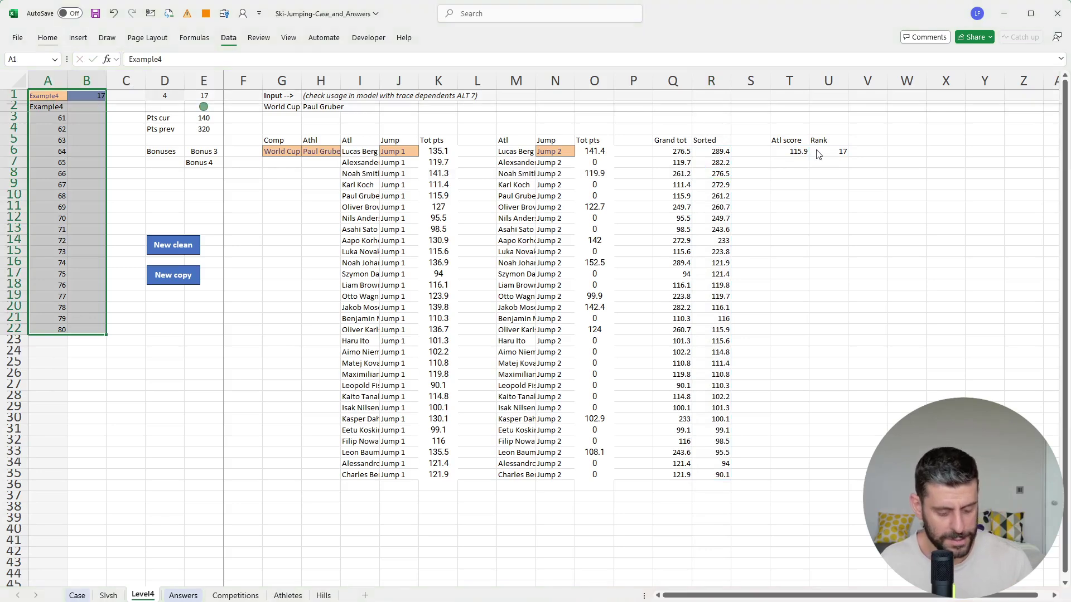
{"action": "key", "text": "ctrl+c"}
{"action": "key", "text": "Return"}
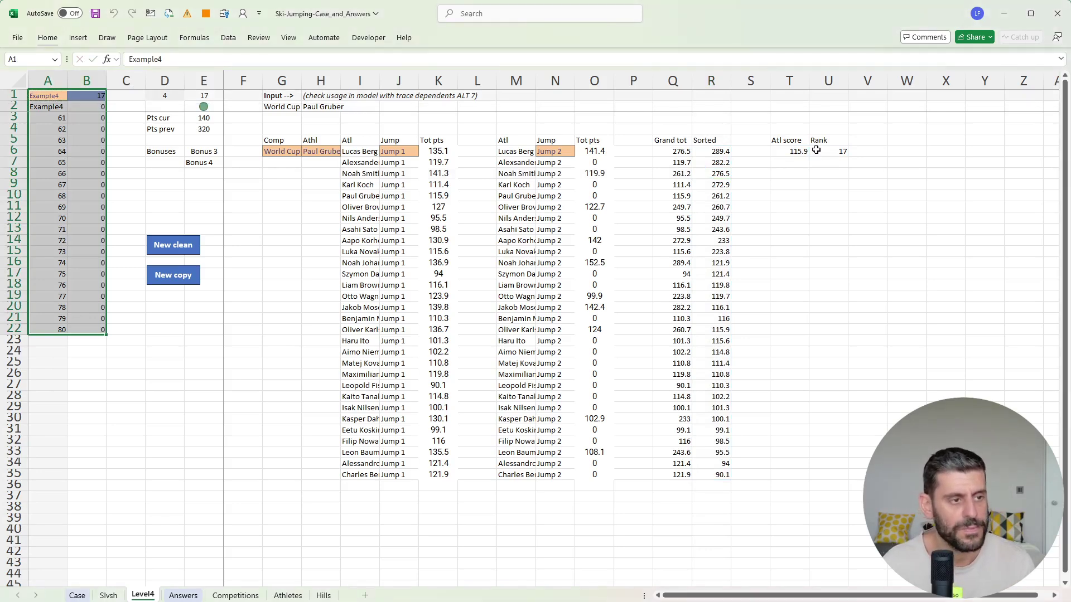
{"action": "key", "text": "F9"}
Step: Copy the ranks in B3:B22 and paste them as values into the Level 4 answers E142:E161 on the Case sheet
{"action": "key", "text": "Right"}
{"action": "key", "text": "Down"}
{"action": "key", "text": "Down"}
{"action": "key", "text": "ctrl+shift+Down"}
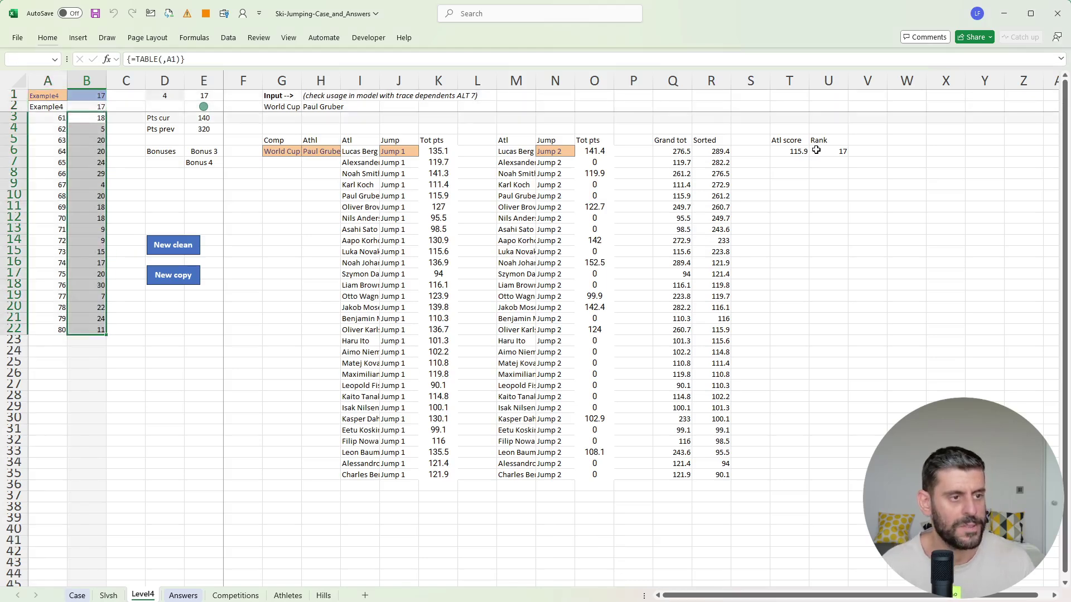
{"action": "key", "text": "ctrl+c"}
{"action": "key", "text": "ctrl+Page_Up"}
{"action": "key", "text": "ctrl+Page_Up"}
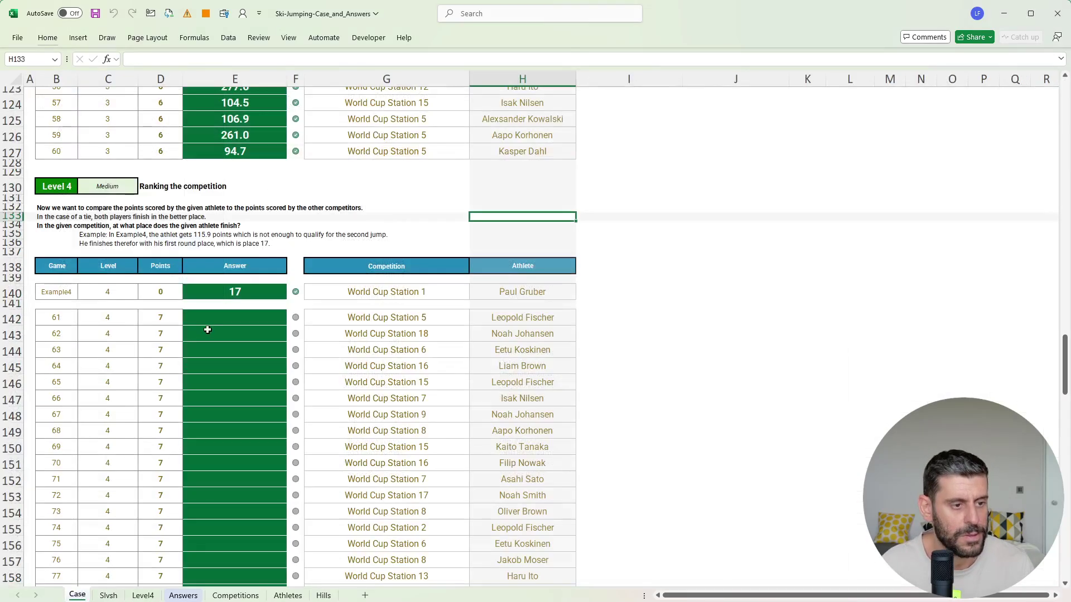
{"action": "left_click", "coordinate": [230, 314]}
{"action": "key", "text": "ctrl+v"}
Step: Read the Level 5 World Cup points rules on the Case sheet and create a Level5 copy of the Level4 sheet
{"action": "scroll", "coordinate": [229, 319], "scroll_direction": "down", "scroll_amount": 11}
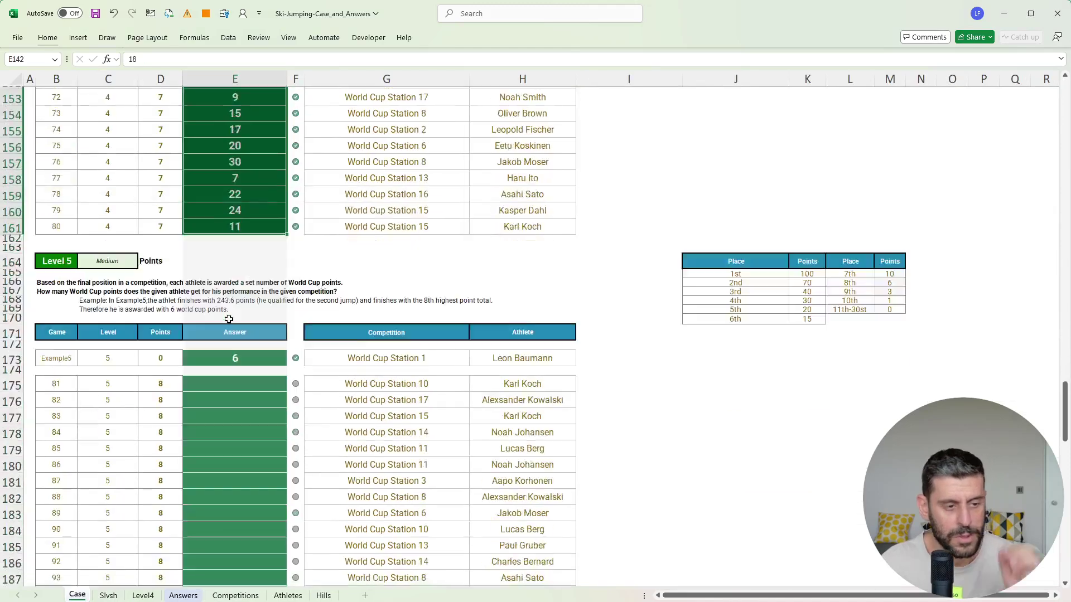
{"action": "scroll", "coordinate": [229, 319], "scroll_direction": "up", "scroll_amount": 1}
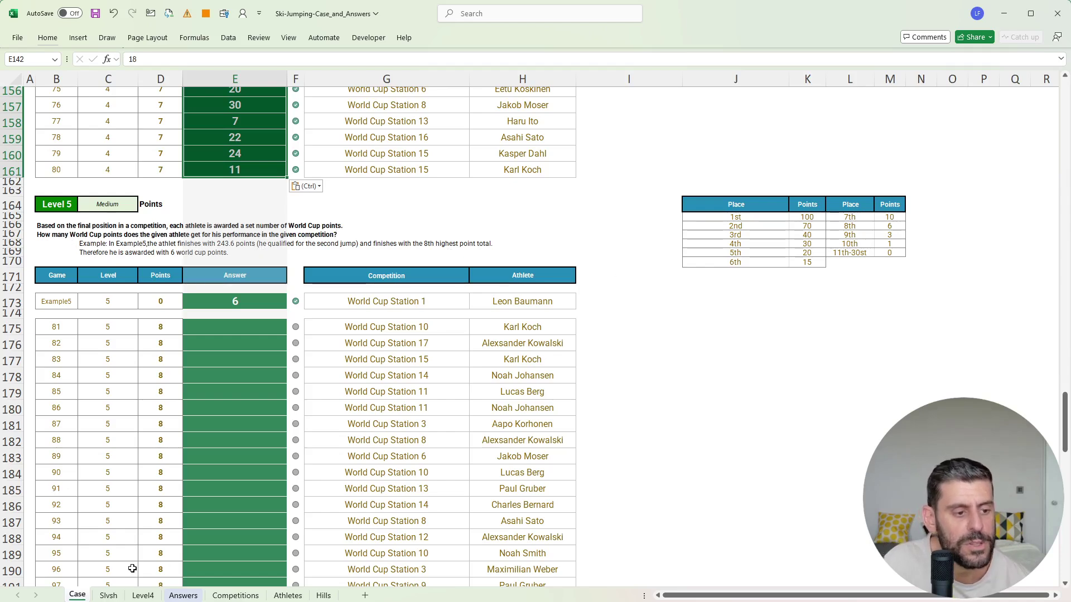
{"action": "left_click", "coordinate": [142, 596]}
{"action": "left_click", "coordinate": [185, 276]}
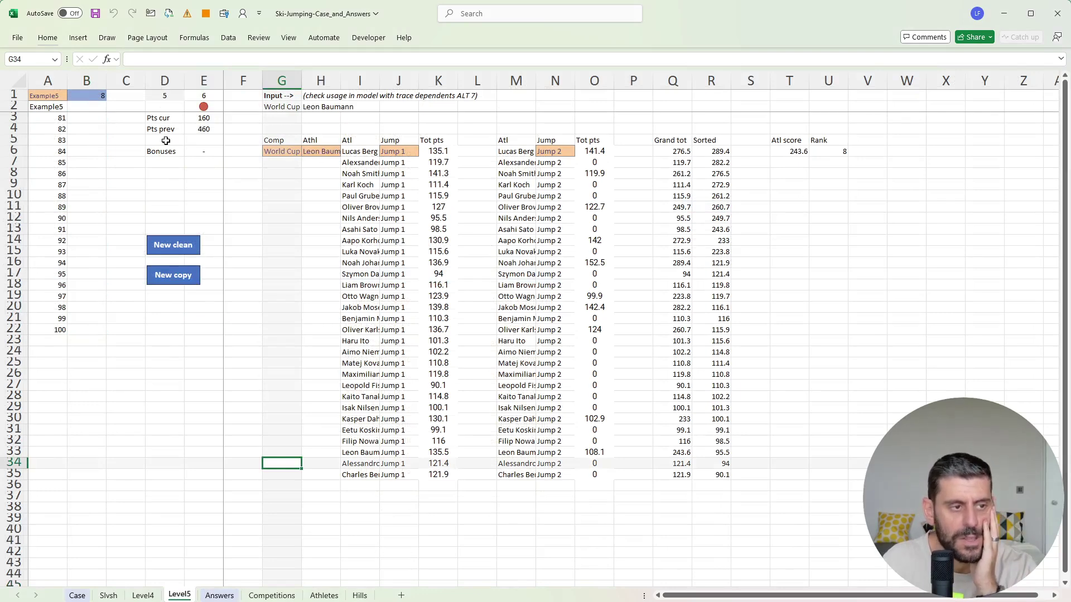
{"action": "left_click", "coordinate": [831, 152]}
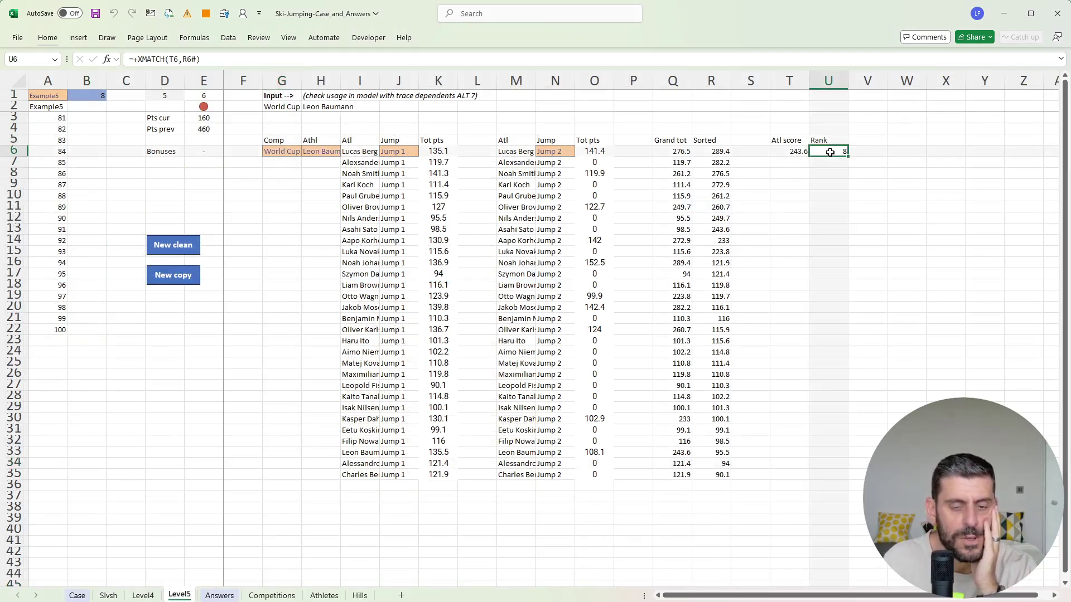
{"action": "left_click", "coordinate": [866, 150]}
{"action": "type", "text": "+INDEX("}
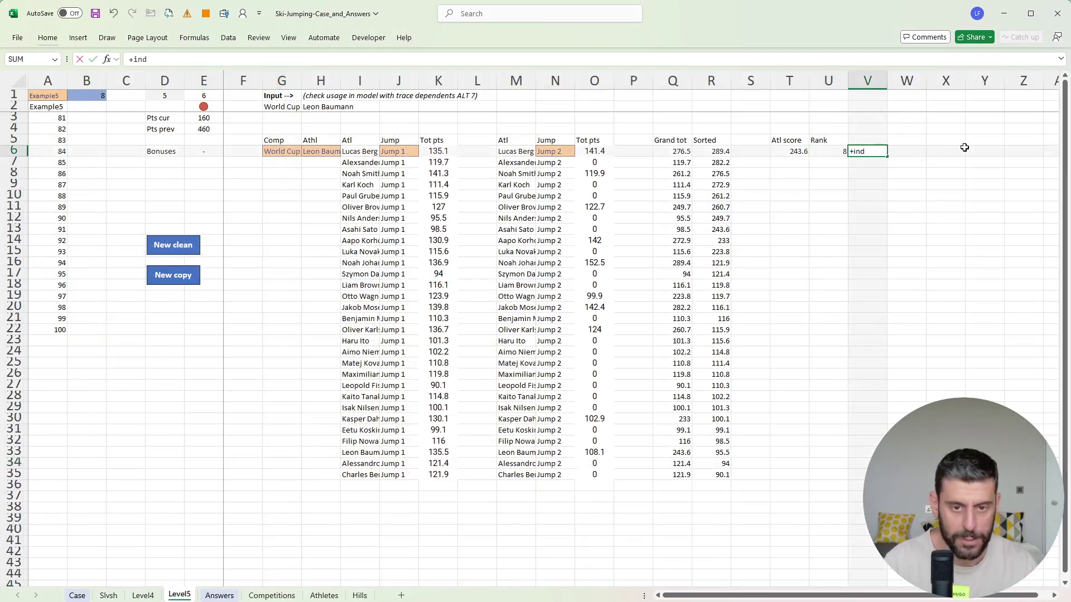
{"action": "left_click", "coordinate": [77, 595]}
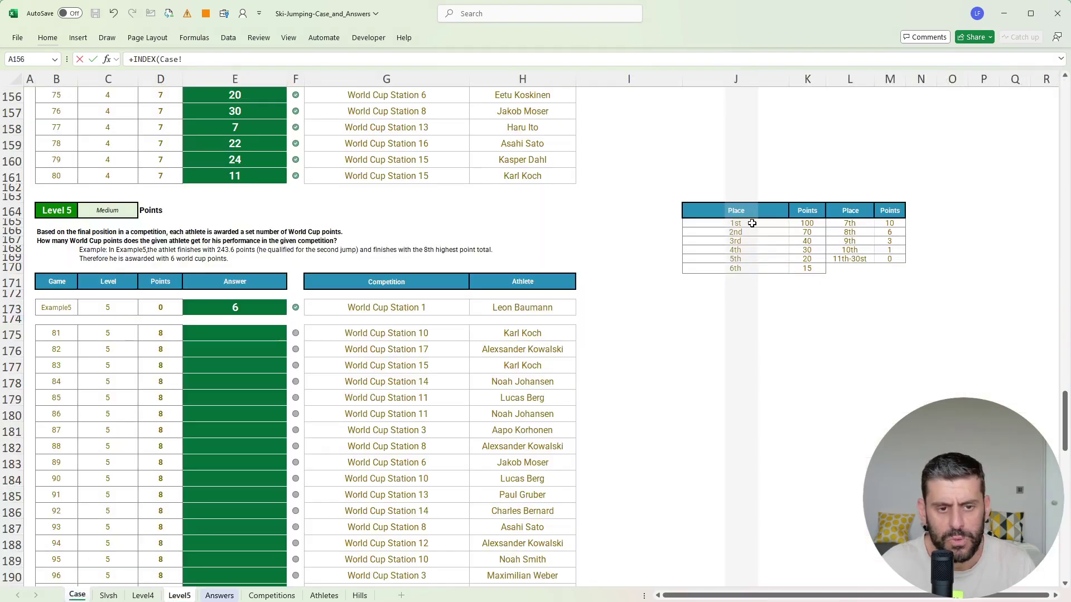
{"action": "key", "text": "Escape"}
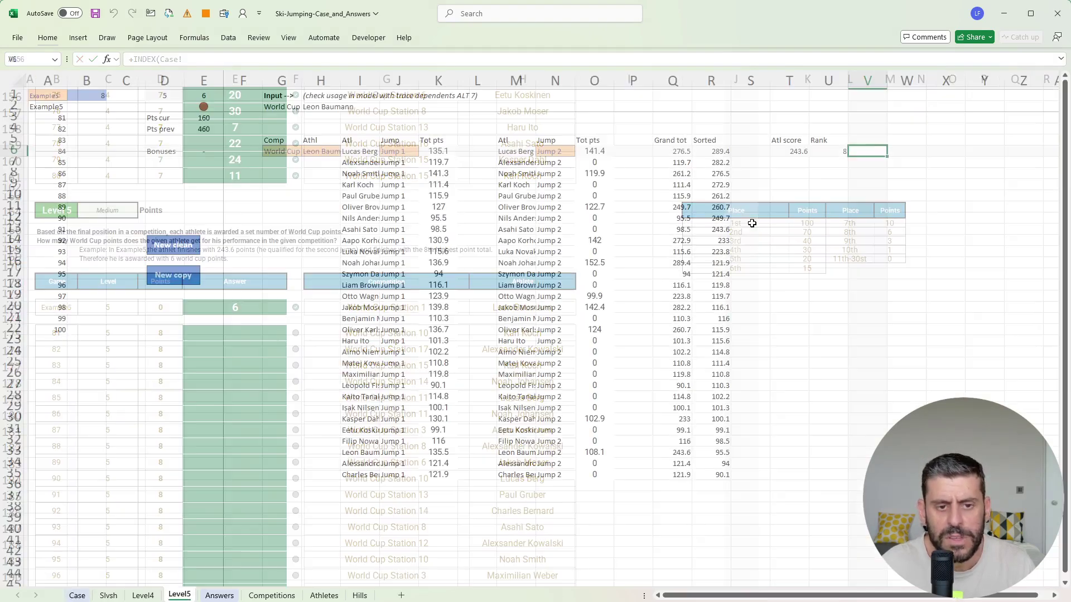
Step: Copy the 1st to 6th place points table J164:K170 from the Case sheet and paste it as values at C29 on Level5
{"action": "left_click", "coordinate": [78, 595]}
{"action": "left_click", "coordinate": [755, 283]}
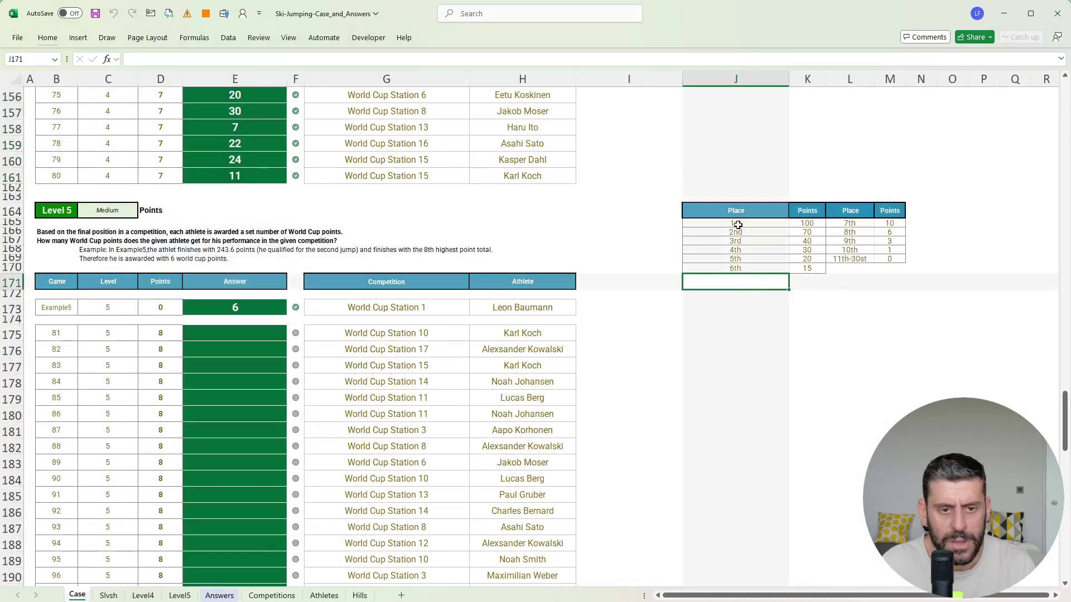
{"action": "scroll", "coordinate": [753, 298], "scroll_direction": "up", "scroll_amount": 3}
{"action": "scroll", "coordinate": [755, 399], "scroll_direction": "down", "scroll_amount": 2}
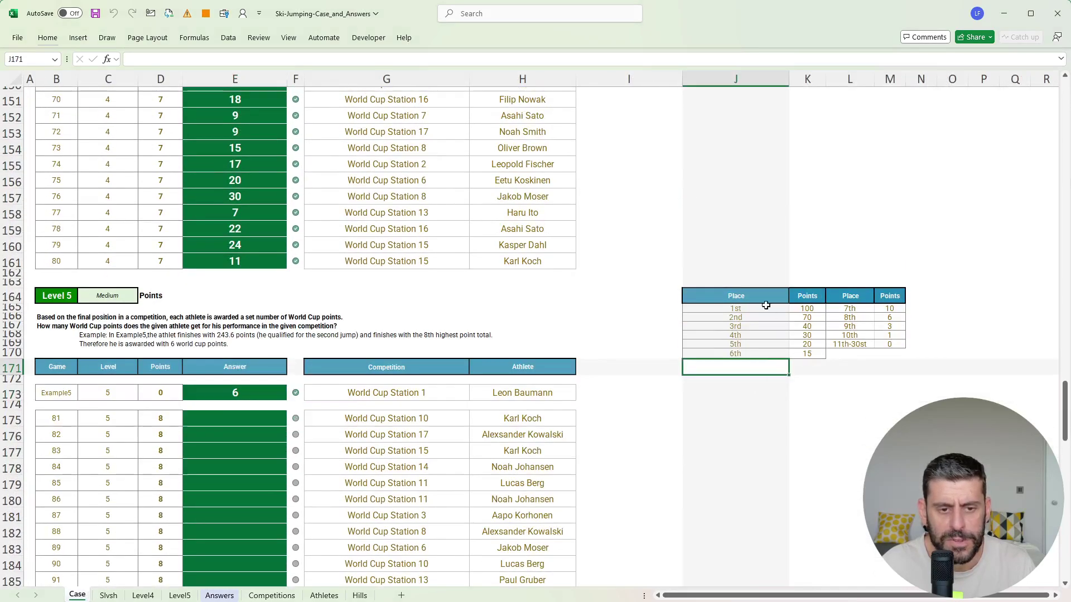
{"action": "left_click_drag", "start_coordinate": [753, 296], "coordinate": [781, 365]}
{"action": "left_click", "coordinate": [182, 595]}
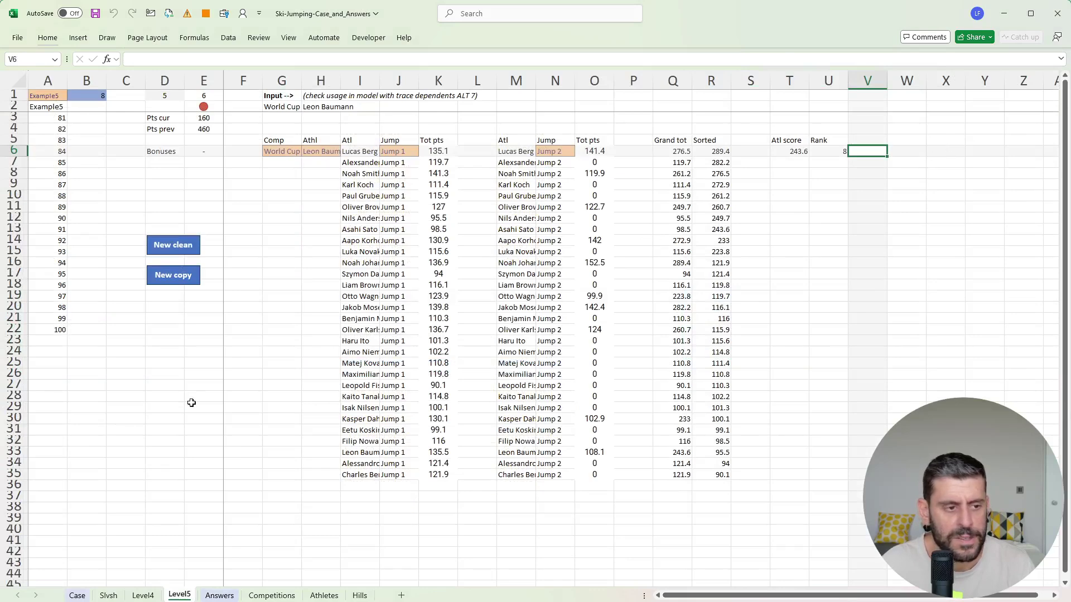
{"action": "left_click", "coordinate": [122, 410]}
{"action": "key", "text": "ctrl+v"}
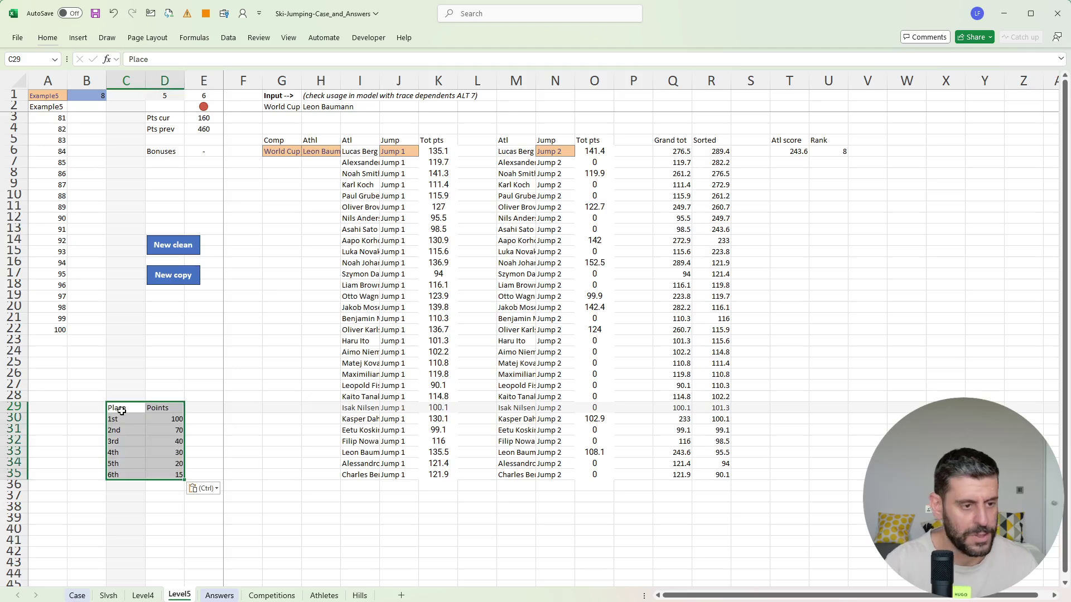
Step: Copy the 7th to 11th-30th place points L165:M169 from the Case sheet and paste them as values at C36 on Level5
{"action": "key", "text": "ctrl+bracketleft"}
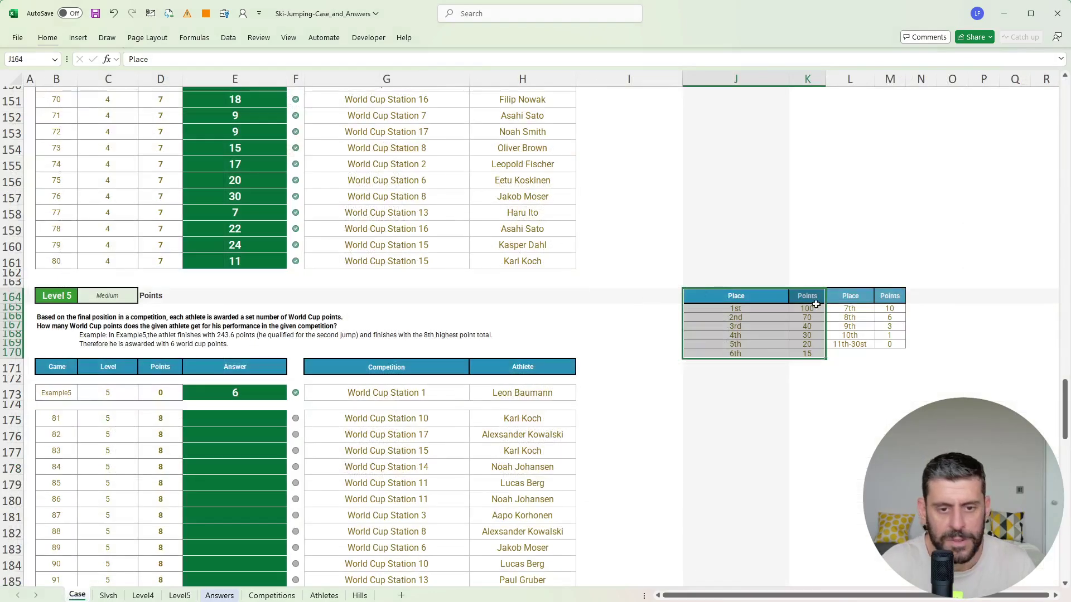
{"action": "left_click_drag", "start_coordinate": [854, 308], "coordinate": [890, 345]}
{"action": "key", "text": "ctrl+c"}
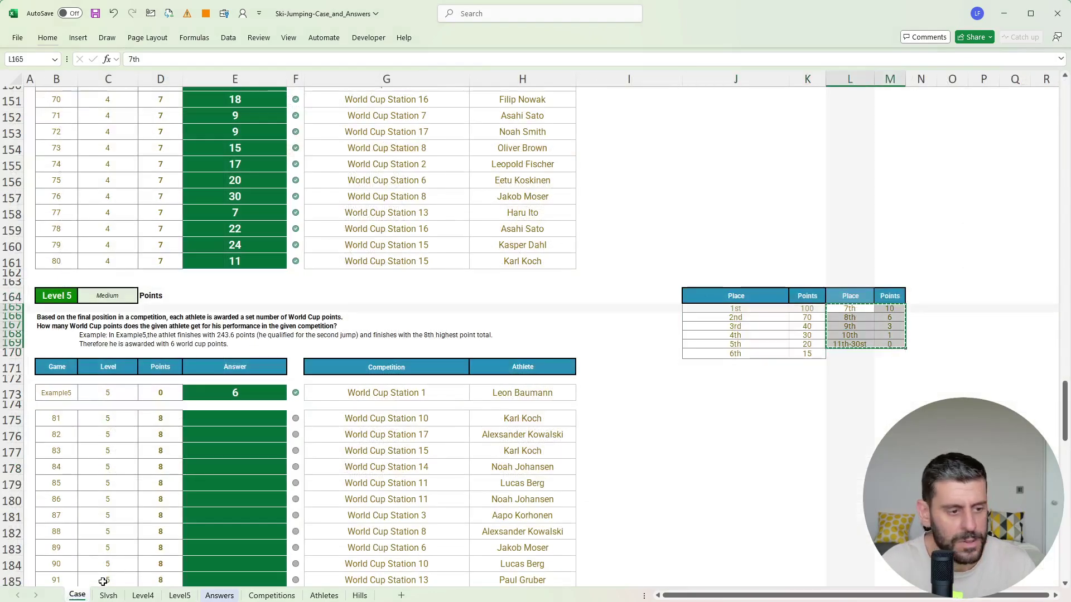
{"action": "left_click", "coordinate": [179, 595]}
{"action": "left_click", "coordinate": [130, 484]}
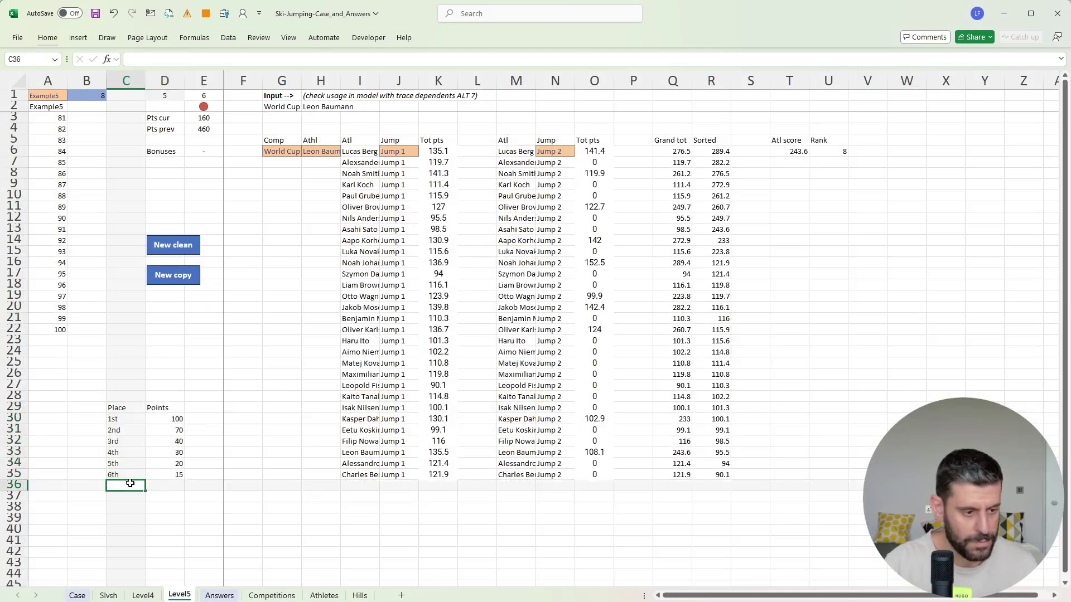
{"action": "key", "text": "ctrl+v"}
{"action": "left_click", "coordinate": [439, 430]}
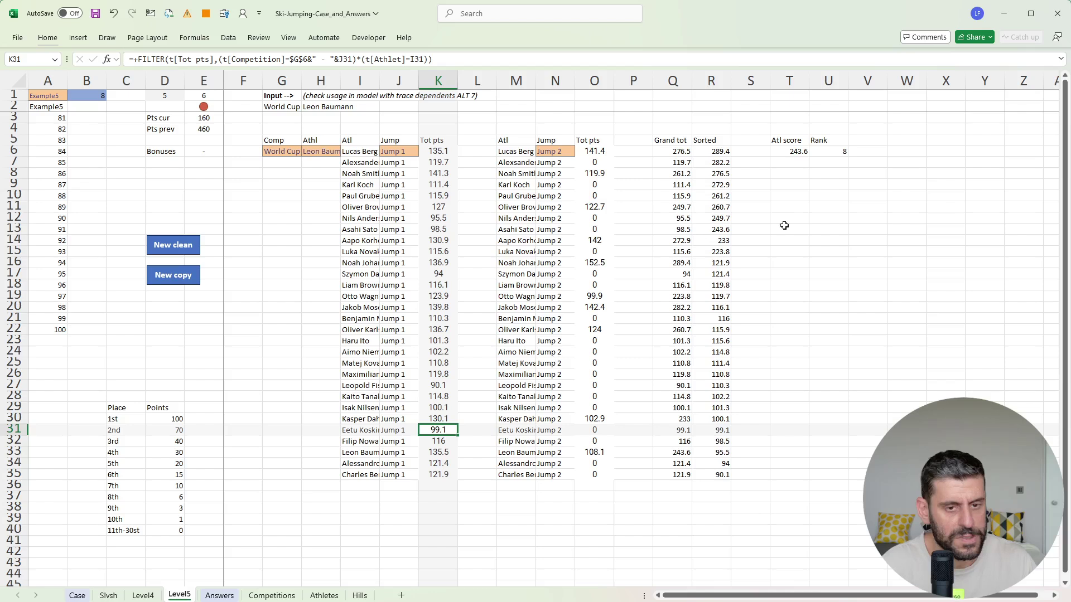
Step: Add the column header "WC pts" in V5, beside the Rank header
{"action": "left_click", "coordinate": [867, 154]}
{"action": "left_click", "coordinate": [883, 138]}
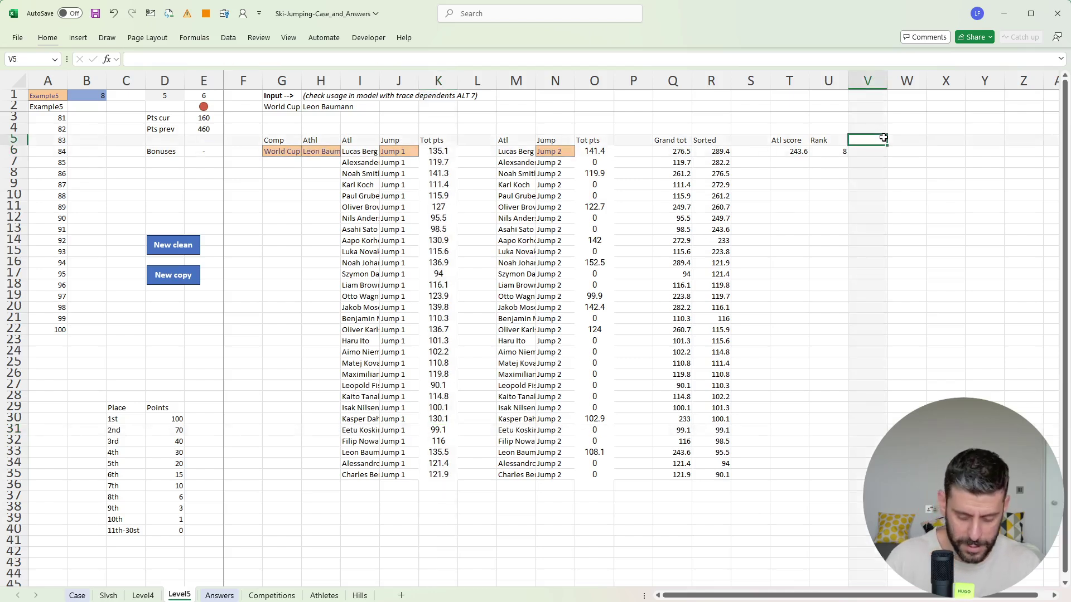
{"action": "type", "text": "Pts"}
{"action": "key", "text": "Return"}
{"action": "left_click", "coordinate": [883, 137]}
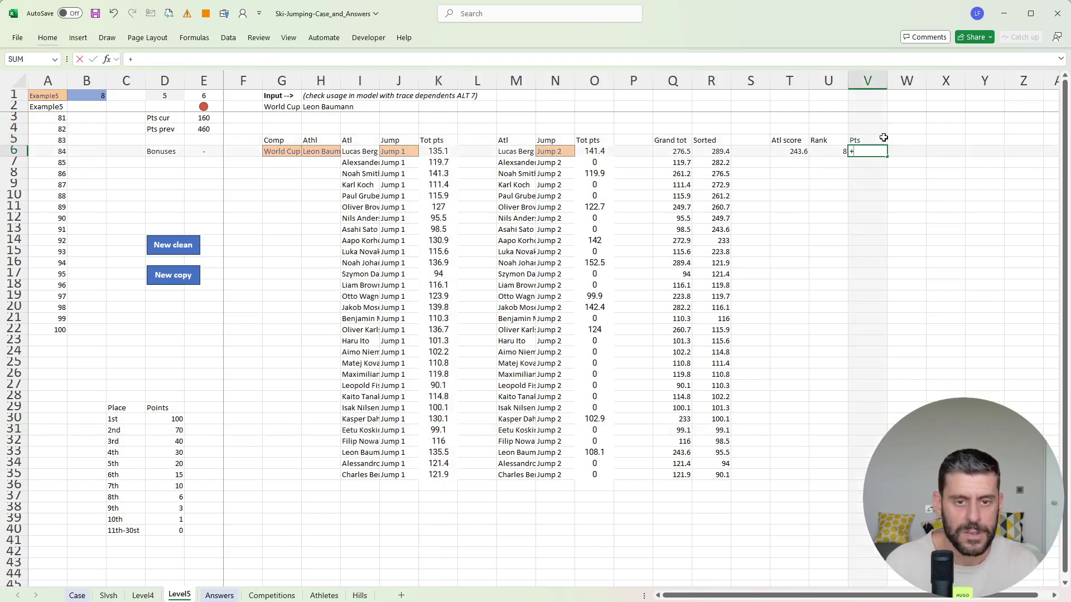
{"action": "type", "text": "WC pts"}
{"action": "key", "text": "Return"}
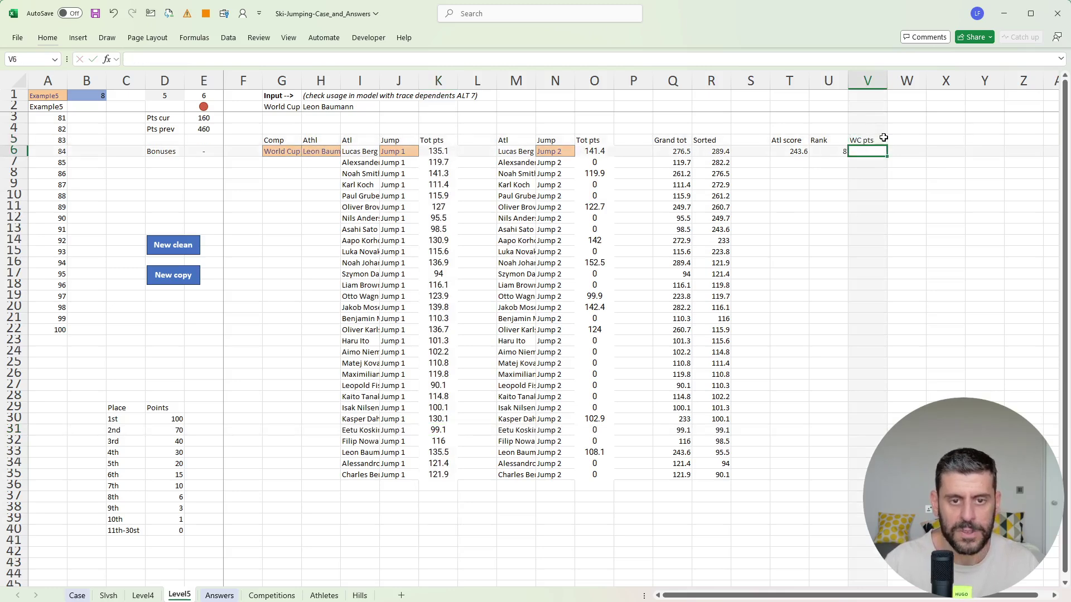
Step: Look up the World Cup points in V6 with INDEX over $D$30:$D$40, using the rank in U6 as the row number
{"action": "type", "text": "+INDEX("}
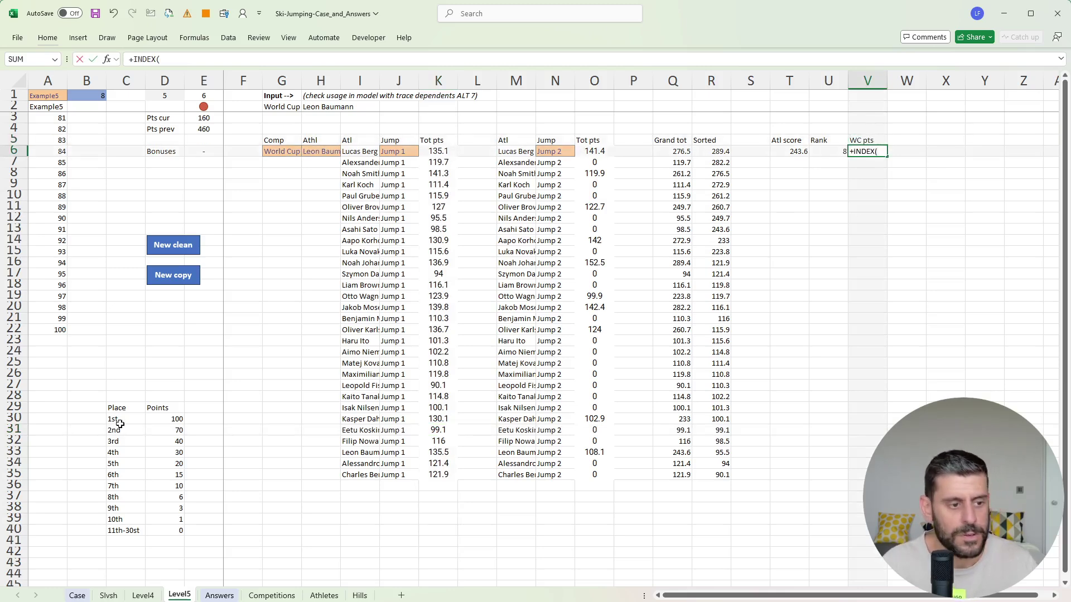
{"action": "left_click_drag", "start_coordinate": [156, 419], "coordinate": [156, 526]}
{"action": "key", "text": "F4"}
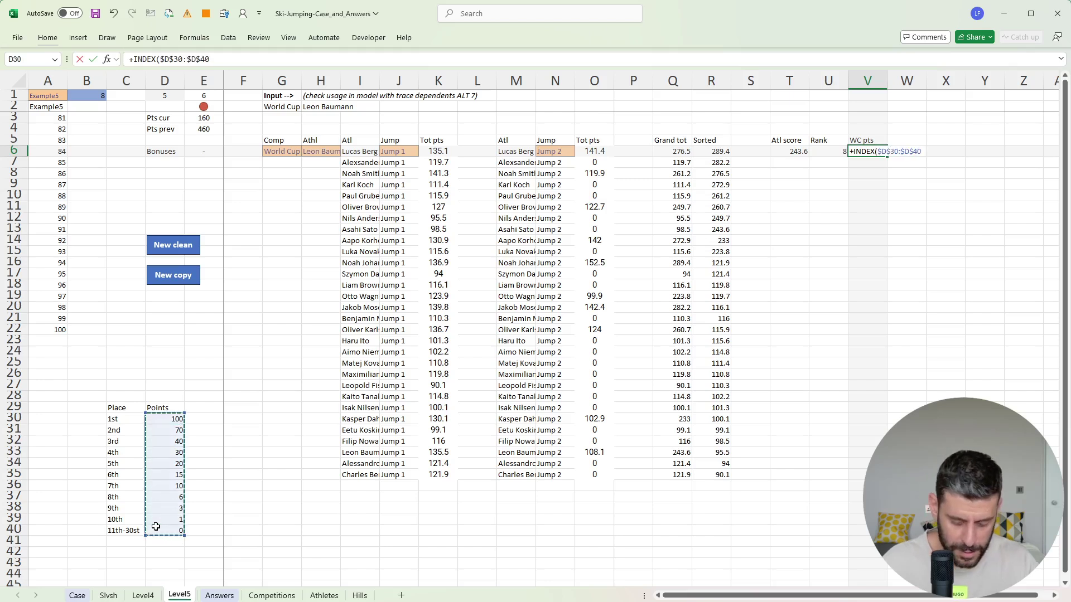
{"action": "type", "text": ","}
{"action": "left_click", "coordinate": [840, 153]}
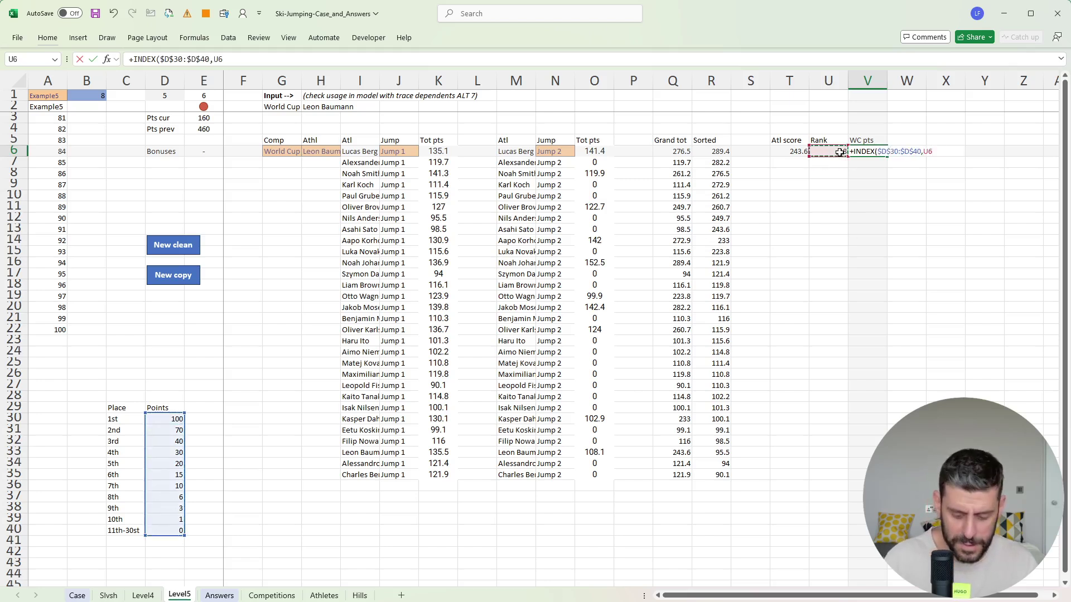
{"action": "key", "text": "Return"}
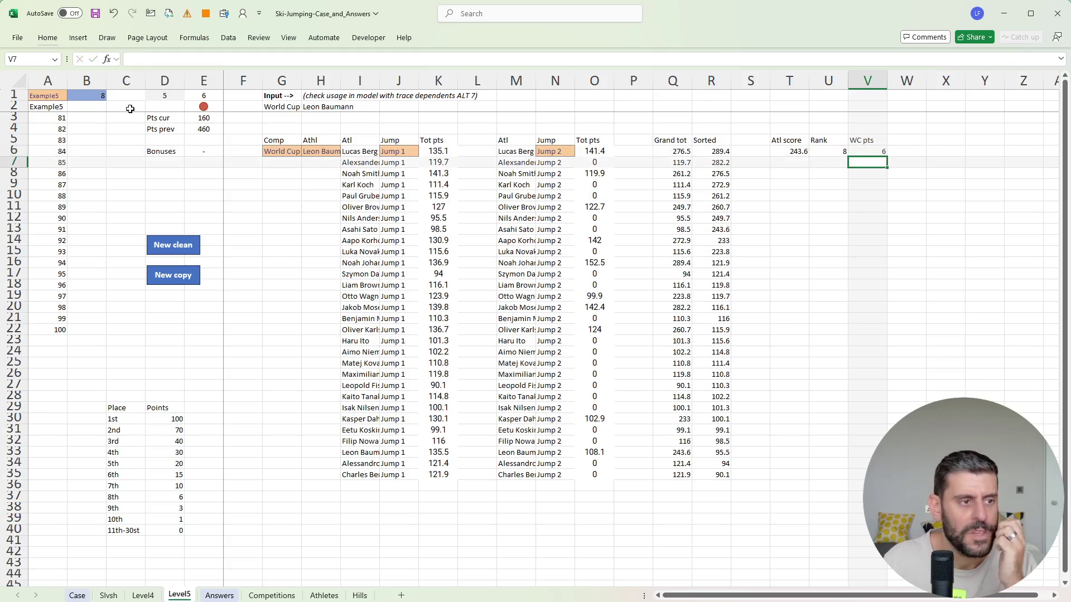
Step: Change the result formula in B1 to refer to the World Cup points in V6
{"action": "left_click", "coordinate": [101, 97]}
{"action": "left_click", "coordinate": [181, 56]}
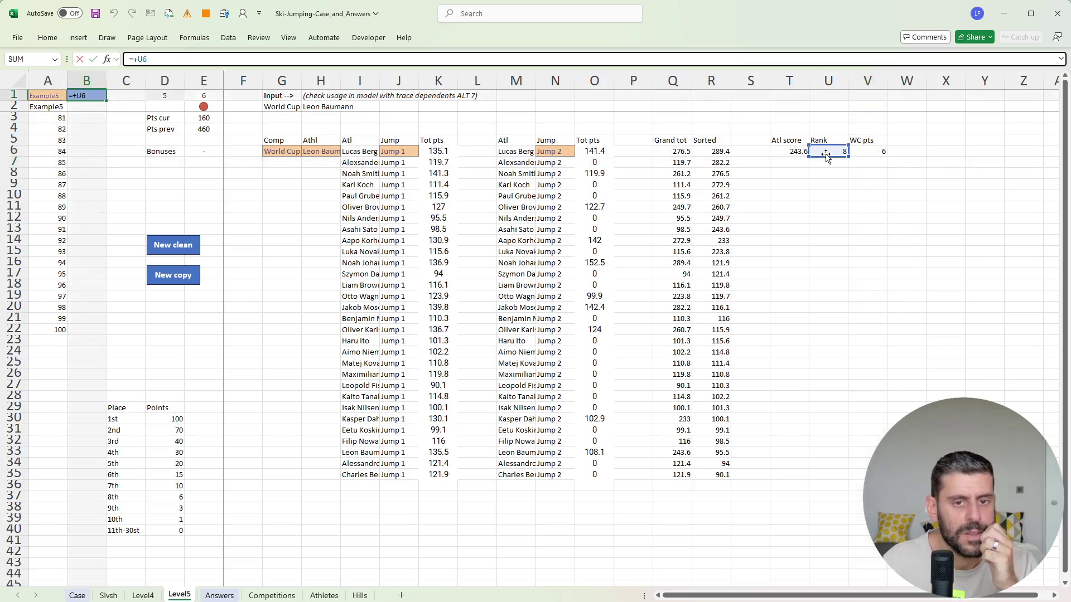
{"action": "left_click", "coordinate": [872, 151]}
{"action": "key", "text": "Return"}
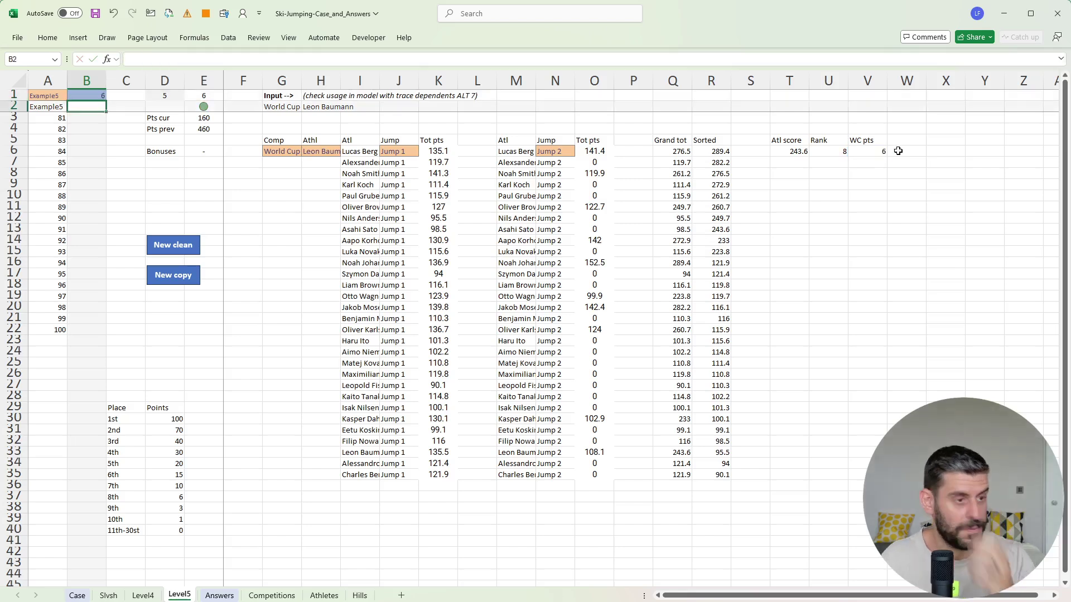
Step: Create a data table over A1:B22 on Level5 with A1 as the column input cell
{"action": "key", "text": "Left"}
{"action": "key", "text": "ctrl+a"}
{"action": "key", "text": "alt"}
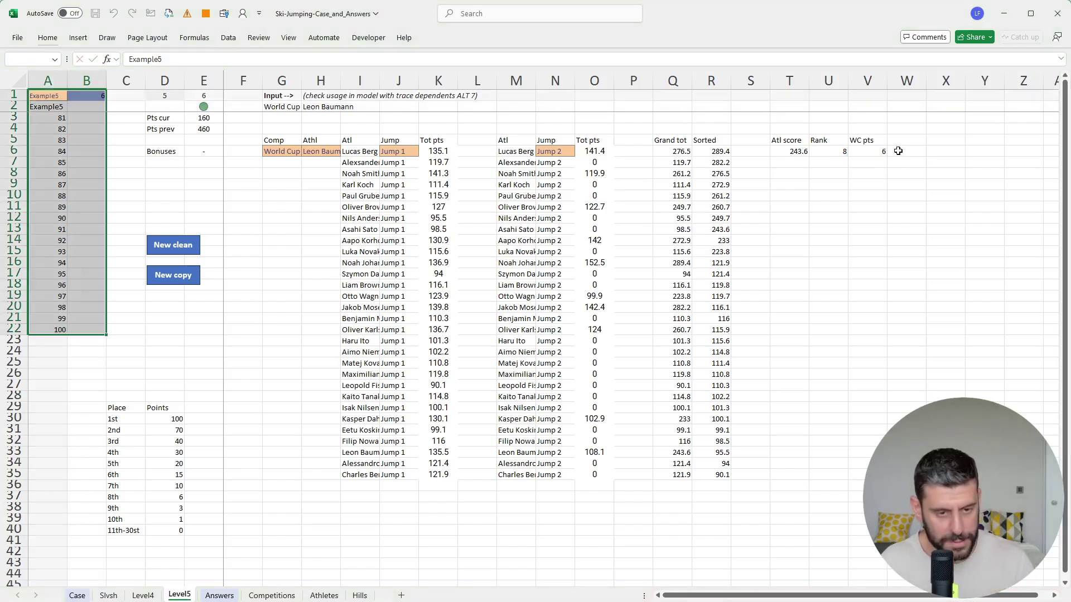
{"action": "key", "text": "Left"}
{"action": "key", "text": "Return"}
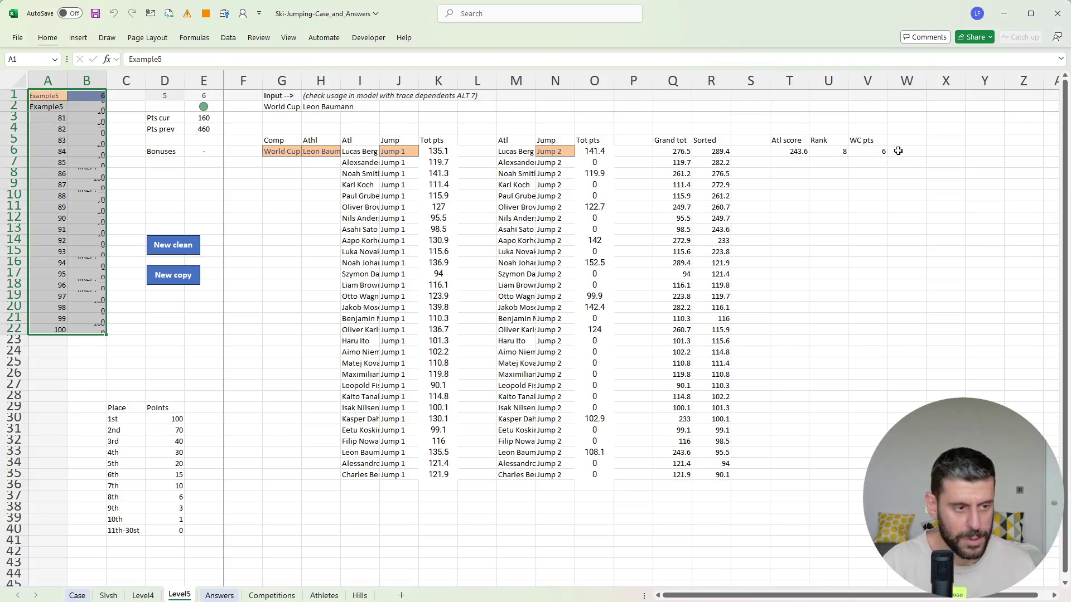
{"action": "left_click", "coordinate": [773, 254]}
Step: Wrap the INDEX lookup in V6 in IFERROR so that it returns 0 for an error
{"action": "left_click", "coordinate": [877, 153]}
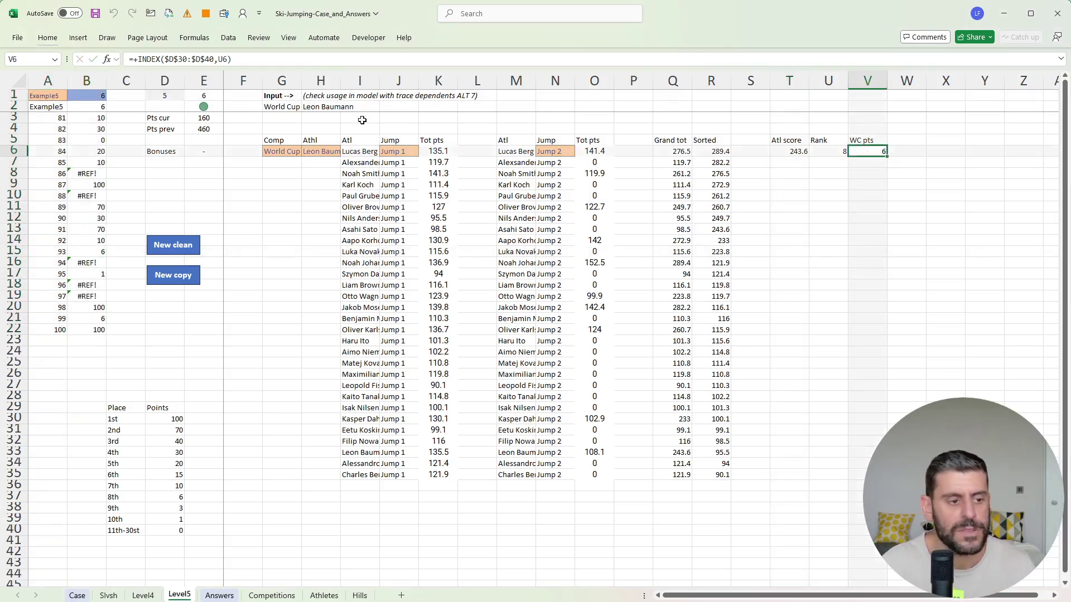
{"action": "left_click", "coordinate": [134, 60]}
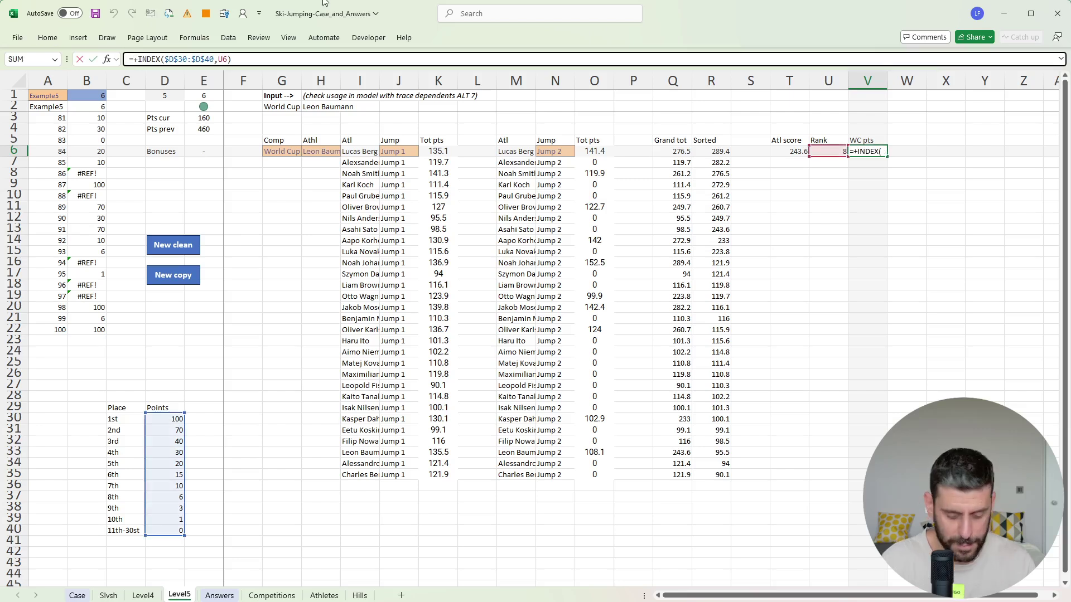
{"action": "type", "text": "ife"}
{"action": "key", "text": "Tab"}
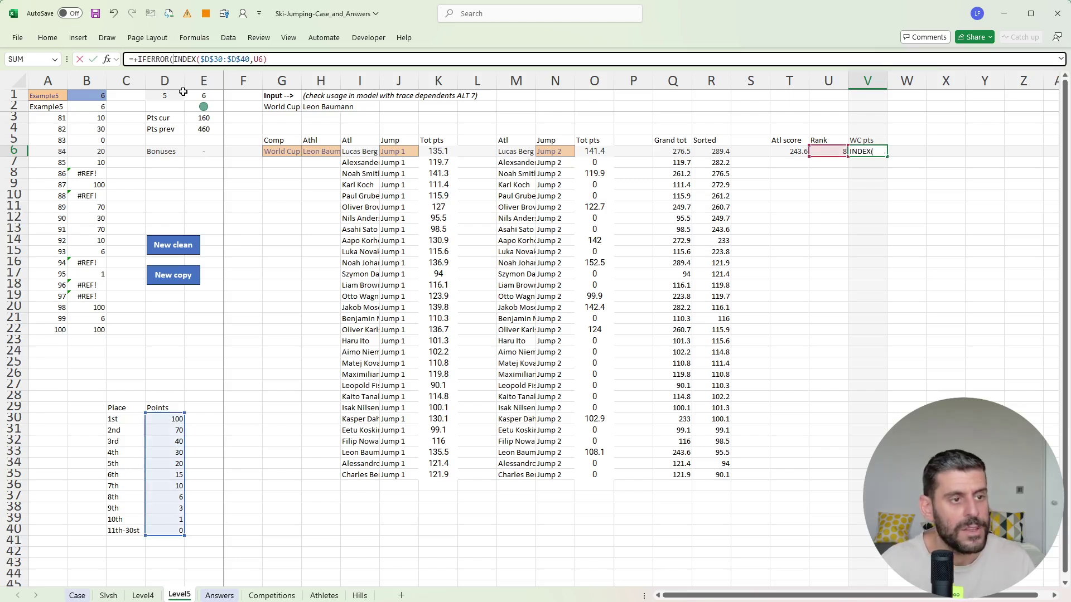
{"action": "left_click", "coordinate": [268, 57]}
{"action": "type", "text": "0)"}
{"action": "key", "text": "Return"}
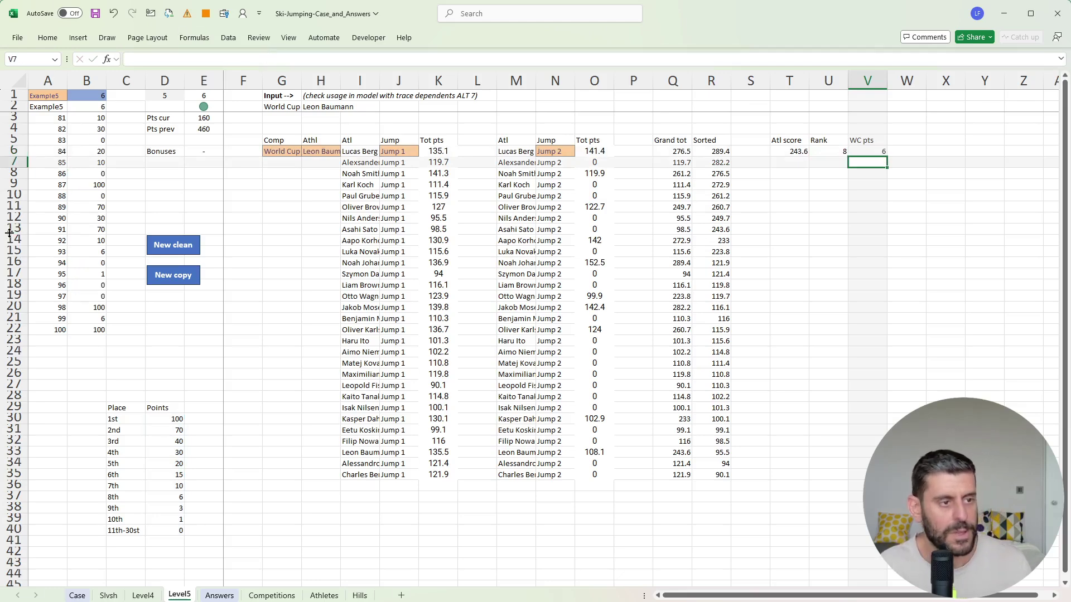
Step: Copy the Level5 results for games 81 to 100 into the Level 5 answer column of the Case sheet
{"action": "left_click_drag", "start_coordinate": [96, 116], "coordinate": [101, 330]}
{"action": "key", "text": "ctrl+c"}
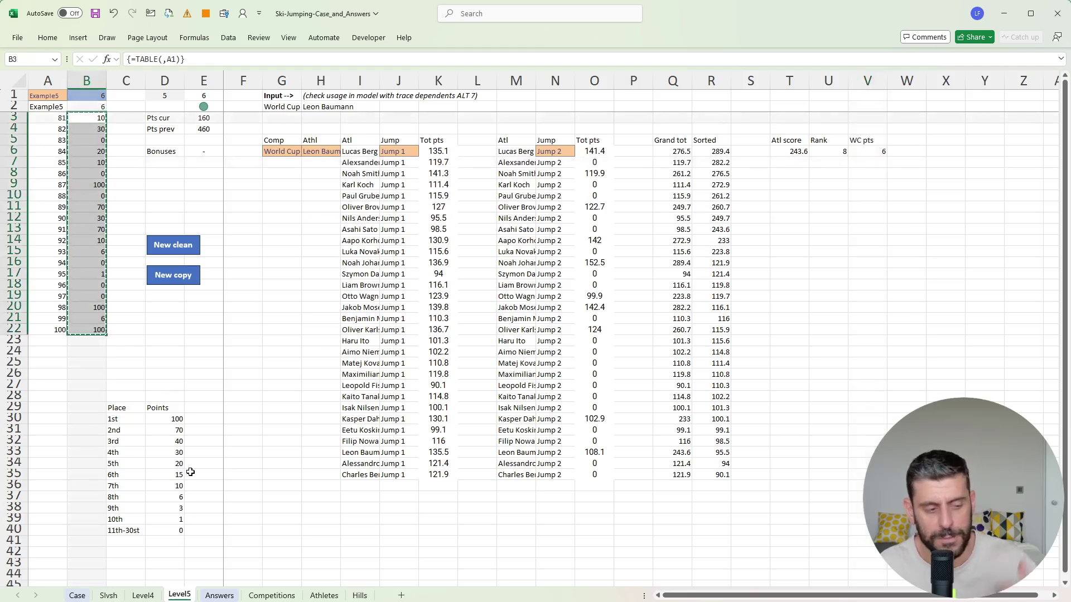
{"action": "left_click", "coordinate": [169, 545]}
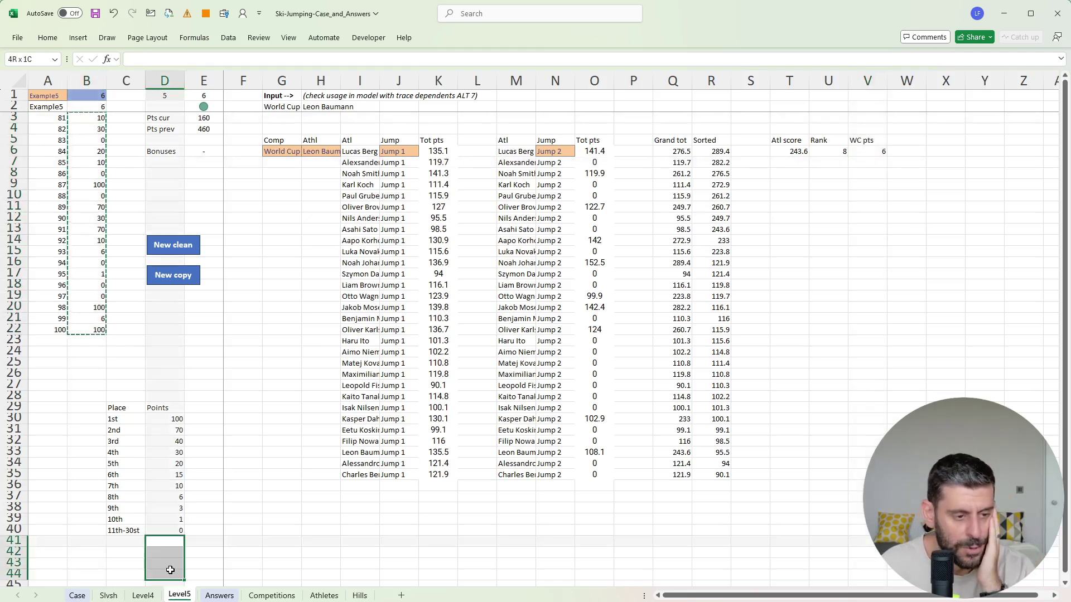
{"action": "left_click", "coordinate": [77, 596]}
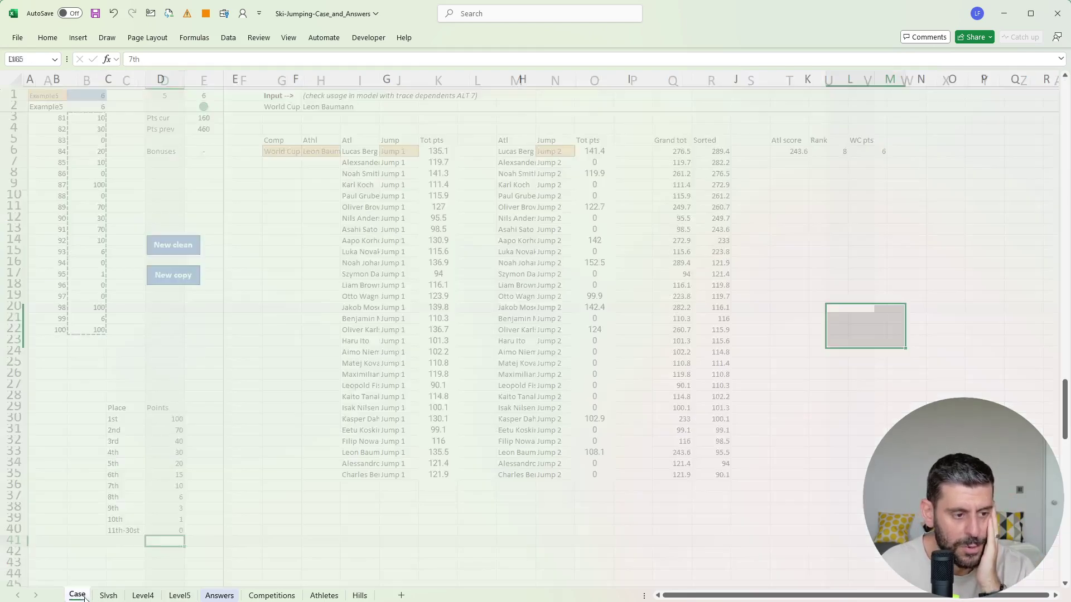
{"action": "key", "text": "ctrl+v"}
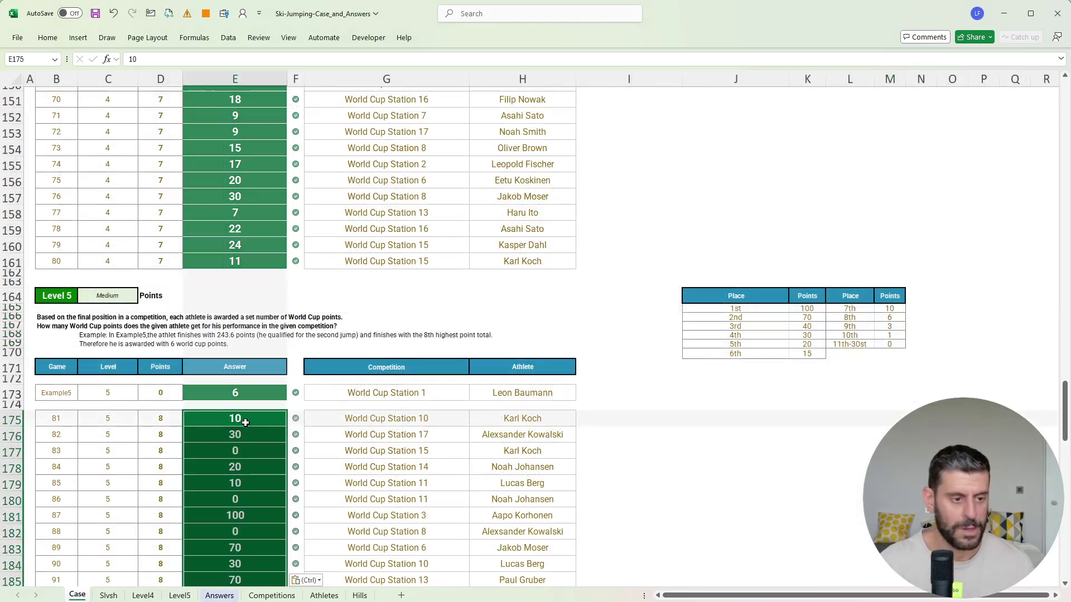
Step: Read the Level 6 season task on the Case sheet and create a Level6 sheet as a copy of Level5
{"action": "scroll", "coordinate": [251, 413], "scroll_direction": "down", "scroll_amount": 12}
{"action": "left_click", "coordinate": [539, 376]}
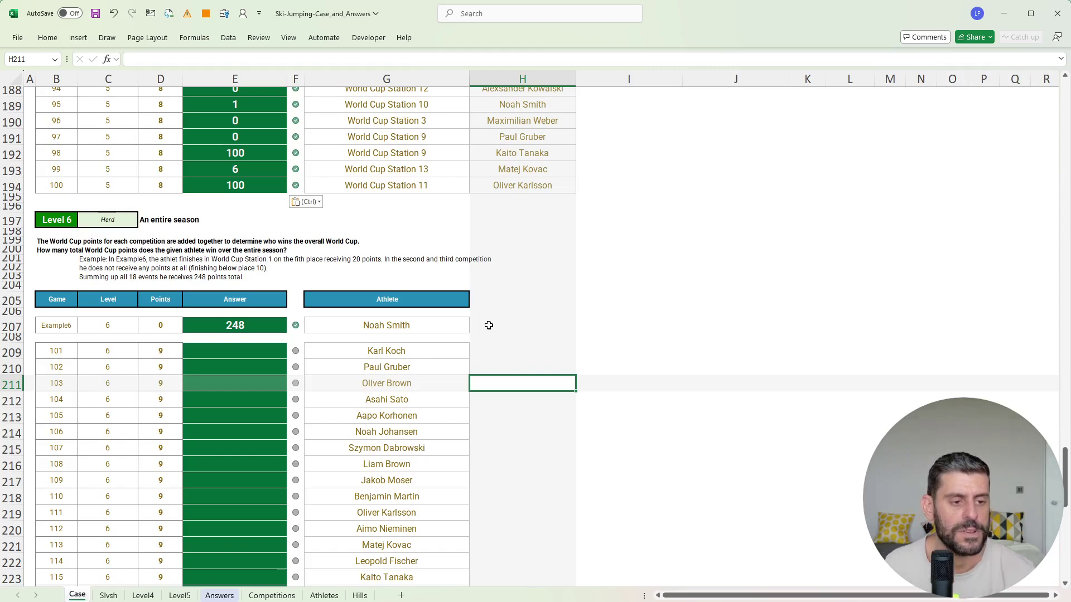
{"action": "left_click", "coordinate": [179, 596]}
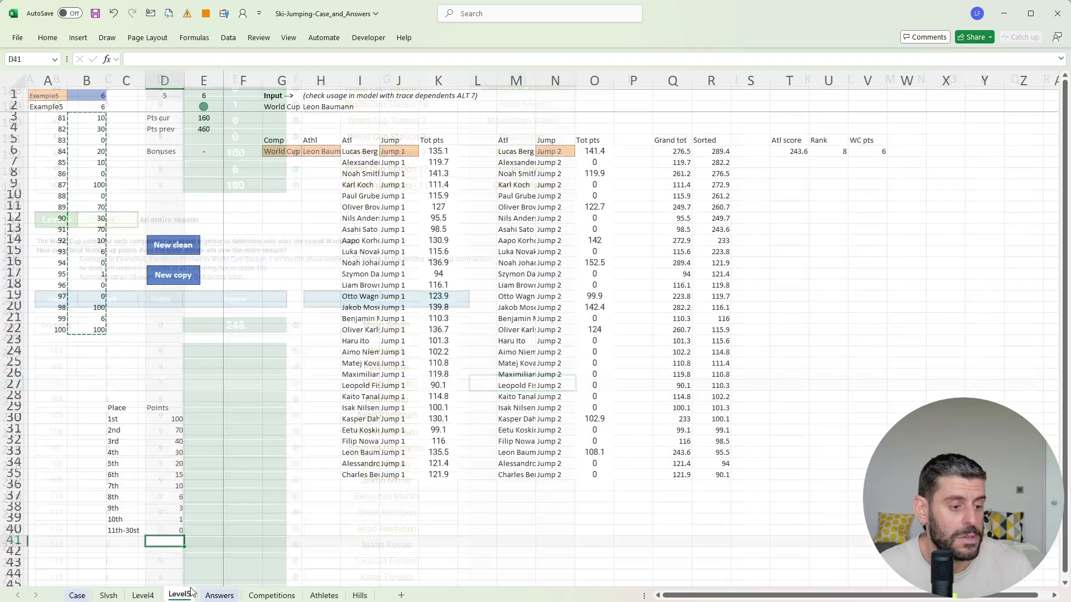
{"action": "left_click", "coordinate": [167, 278]}
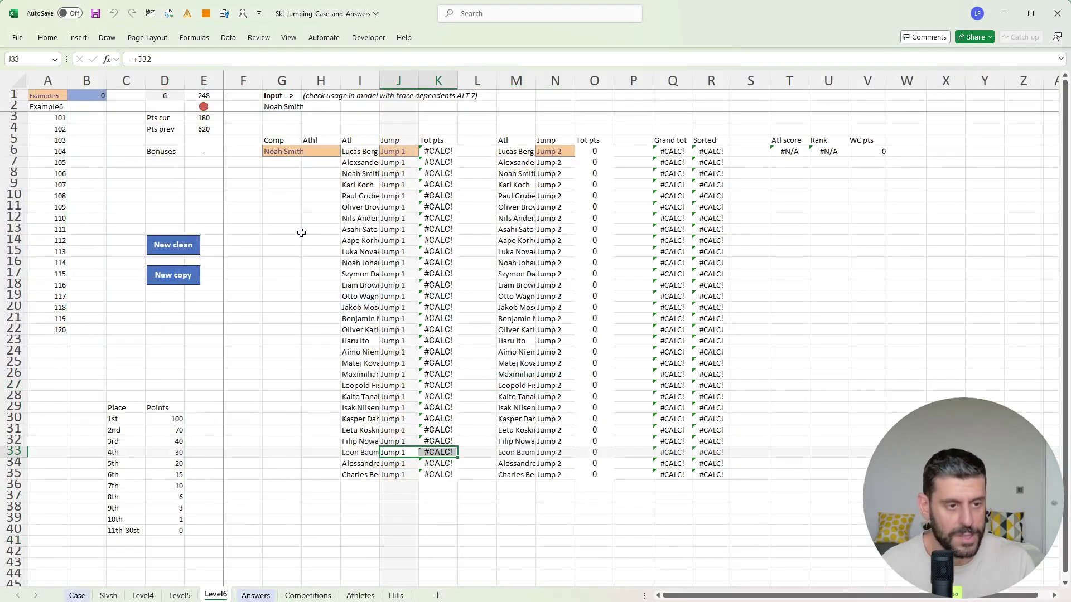
Step: Link the athlete input cell H6 to the athlete name in G2
{"action": "left_click", "coordinate": [267, 152]}
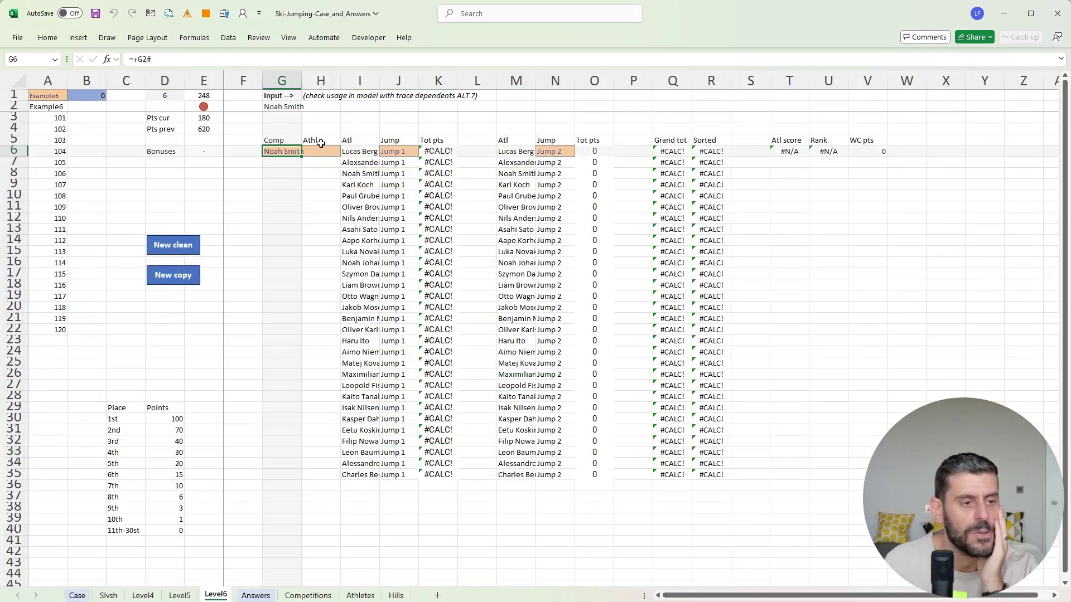
{"action": "key", "text": "Right"}
{"action": "type", "text": "+"}
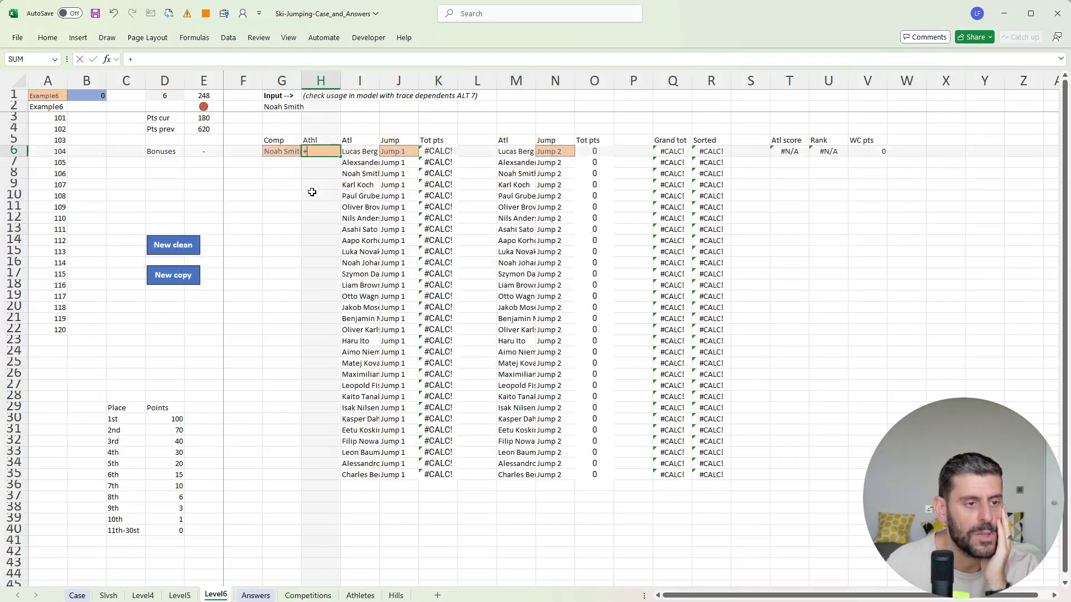
{"action": "key", "text": "Left"}
{"action": "key", "text": "Up"}
{"action": "key", "text": "Up"}
{"action": "key", "text": "Up"}
{"action": "key", "text": "Up"}
{"action": "key", "text": "Return"}
{"action": "key", "text": "Up"}
Step: Replace the formula in the competition cell G6 with World Cup Station 18, copied from the Comp column of the Competitions sheet
{"action": "key", "text": "Left"}
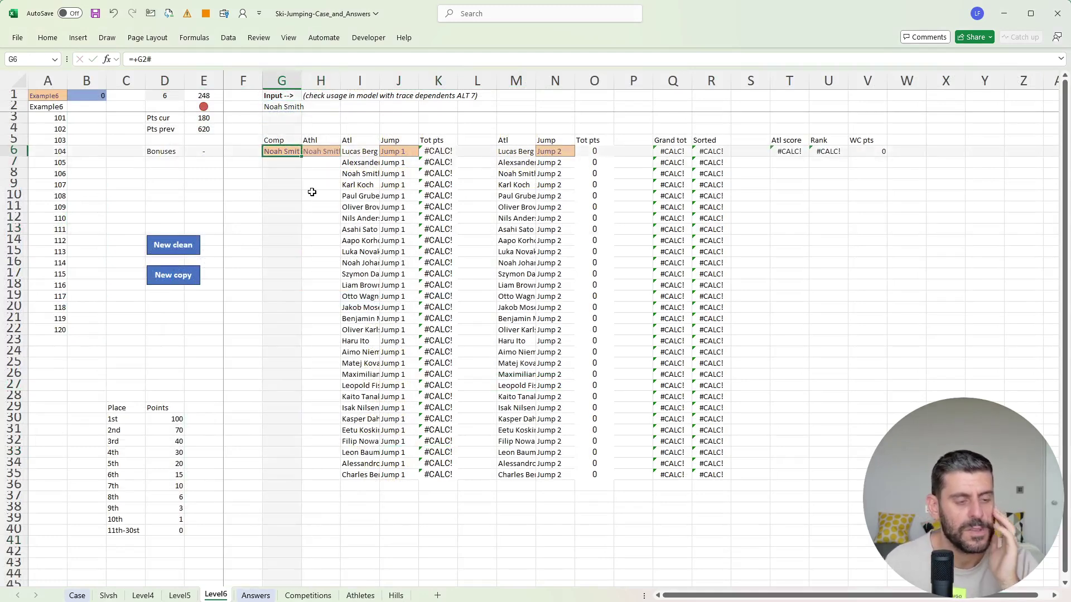
{"action": "left_click", "coordinate": [307, 596]}
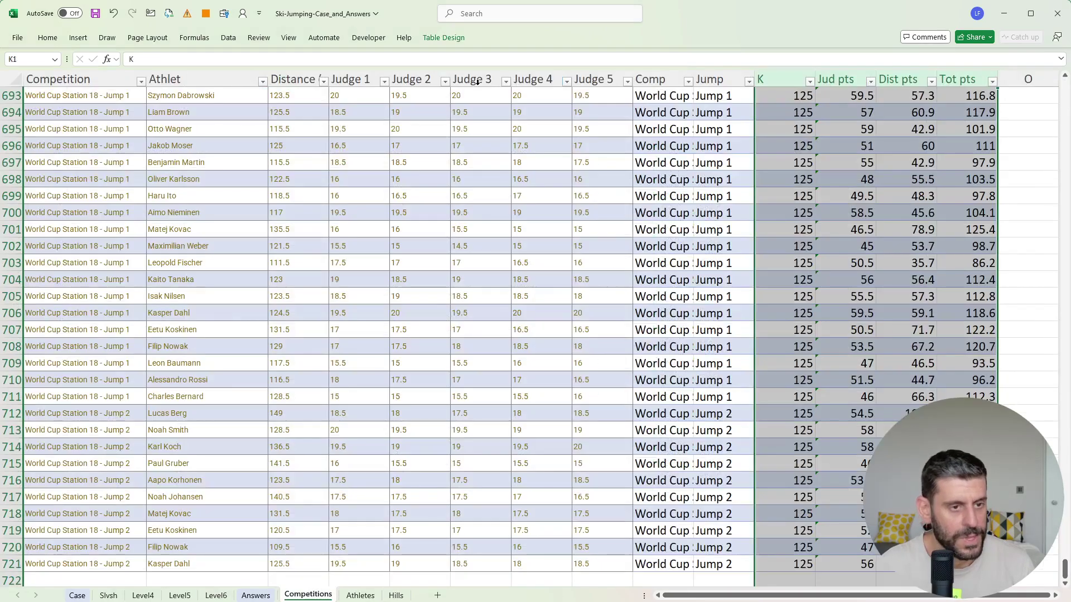
{"action": "left_click", "coordinate": [652, 147]}
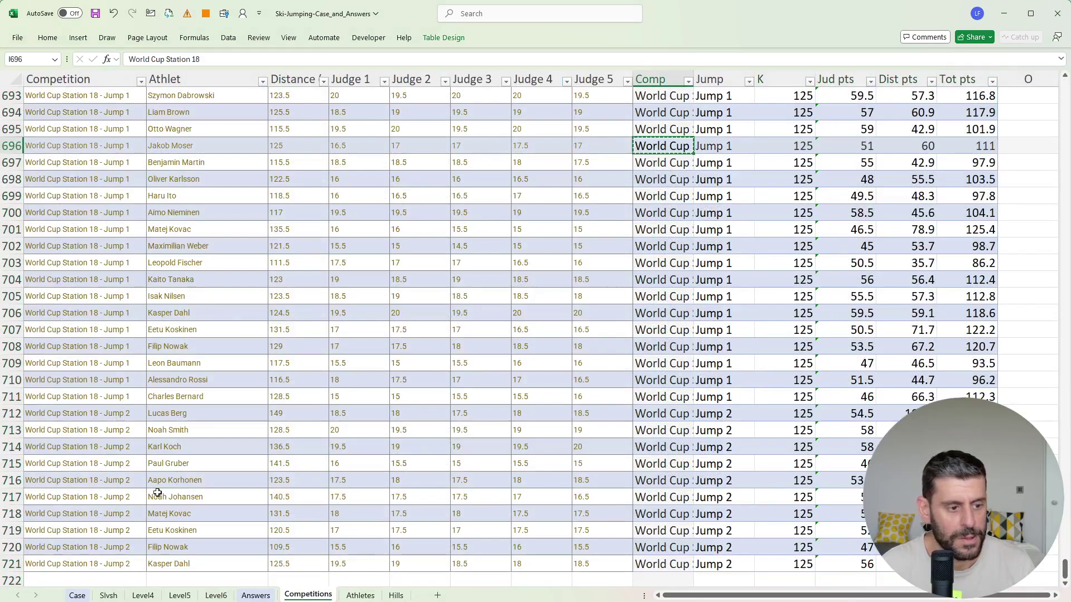
{"action": "left_click", "coordinate": [216, 596]}
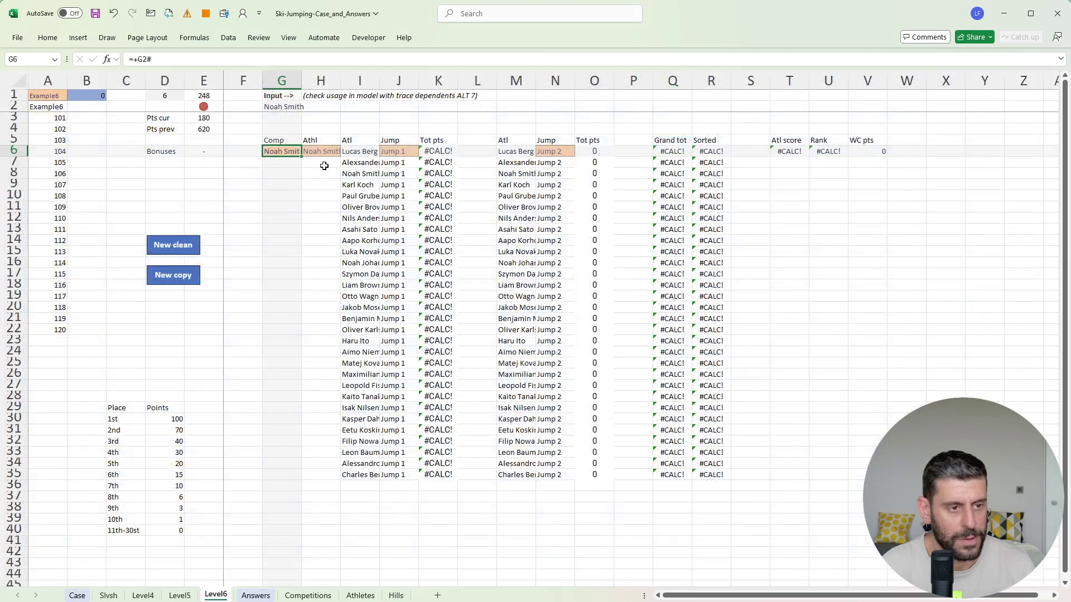
{"action": "key", "text": "ctrl+v"}
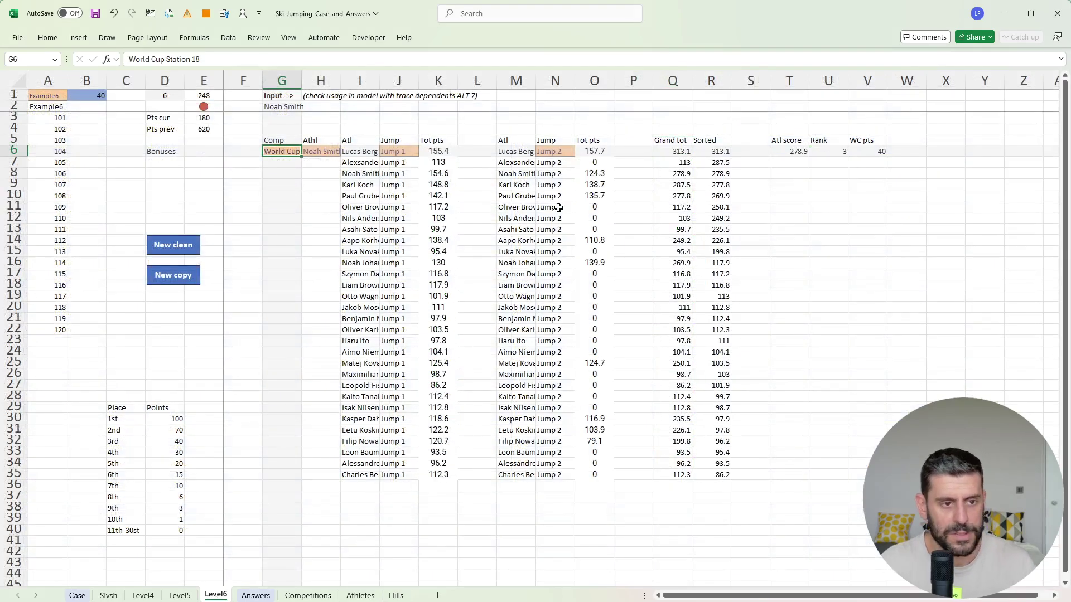
Step: List the unique competitions across row 5 from Z5 with TRANSPOSE(UNIQUE(t[Comp])), referencing the Comp column of the Competitions table
{"action": "left_click", "coordinate": [559, 208]}
{"action": "scroll", "coordinate": [802, 225], "scroll_direction": "right", "scroll_amount": 3}
{"action": "left_click", "coordinate": [631, 150]}
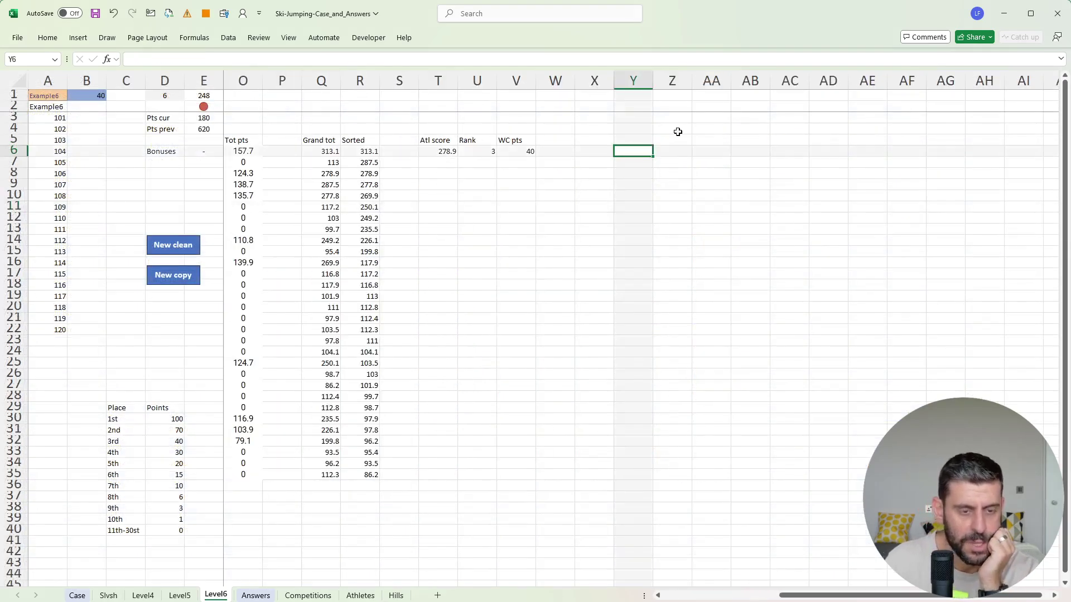
{"action": "key", "text": "Down"}
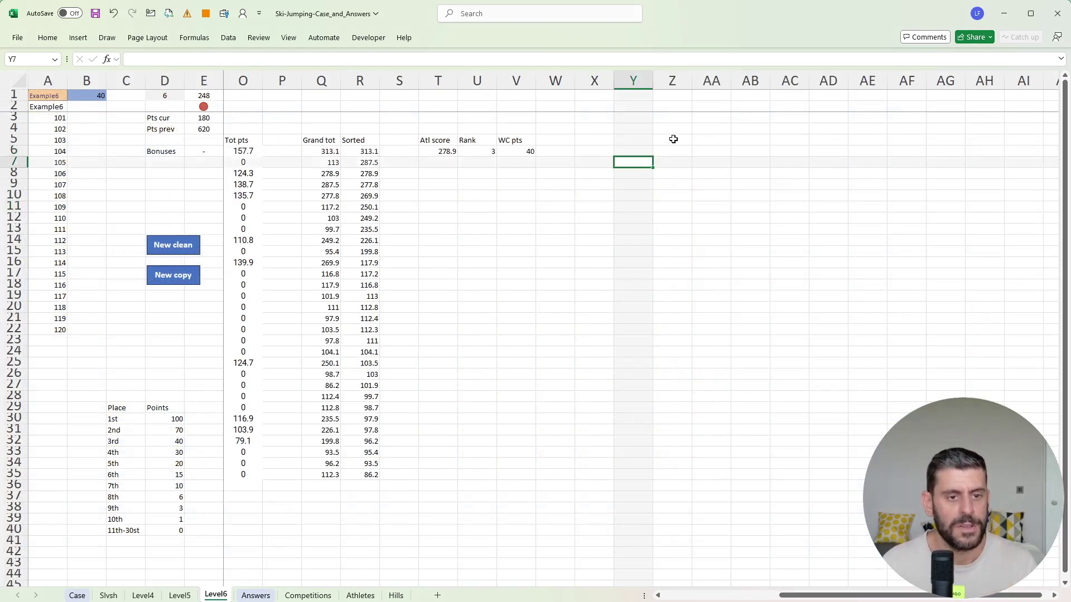
{"action": "scroll", "coordinate": [673, 140], "scroll_direction": "left", "scroll_amount": 3}
{"action": "scroll", "coordinate": [665, 146], "scroll_direction": "left", "scroll_amount": 3}
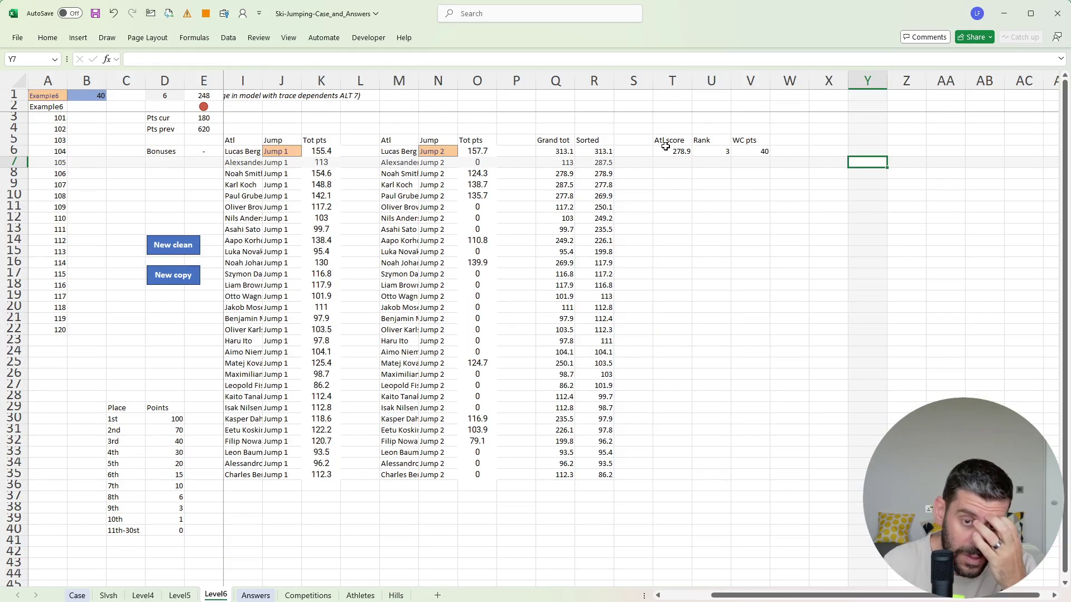
{"action": "key", "text": "Up"}
{"action": "key", "text": "Up"}
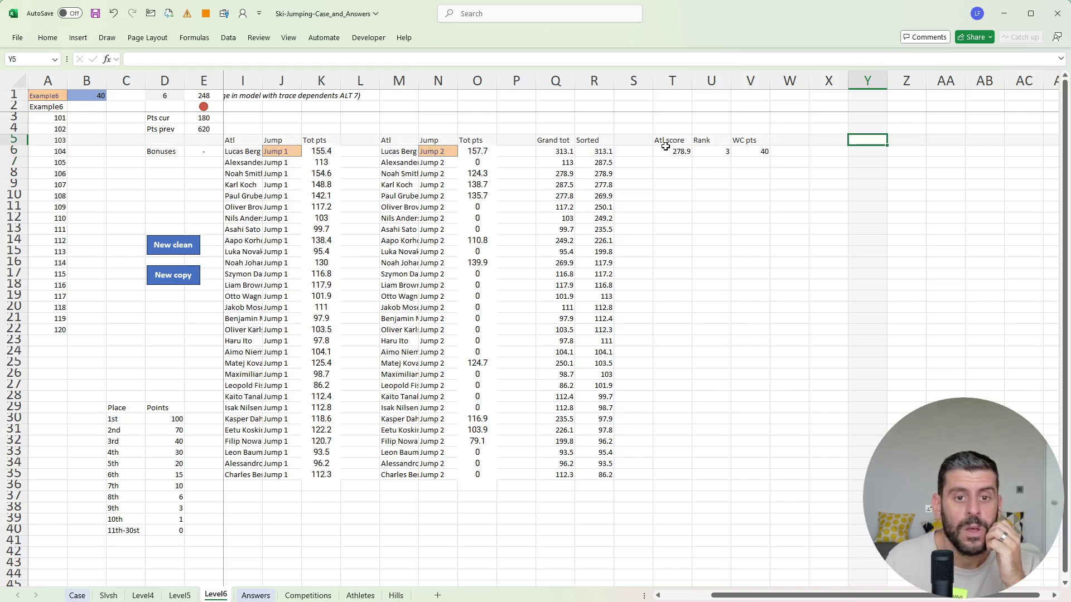
{"action": "key", "text": "Right"}
{"action": "type", "text": "+"}
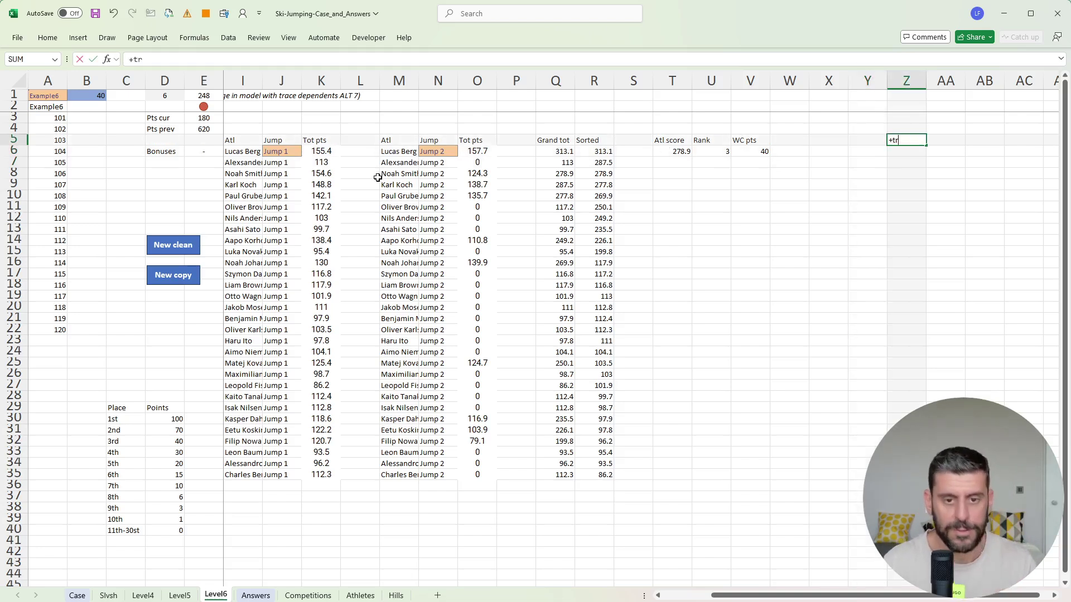
{"action": "type", "text": "transp"}
{"action": "key", "text": "Tab"}
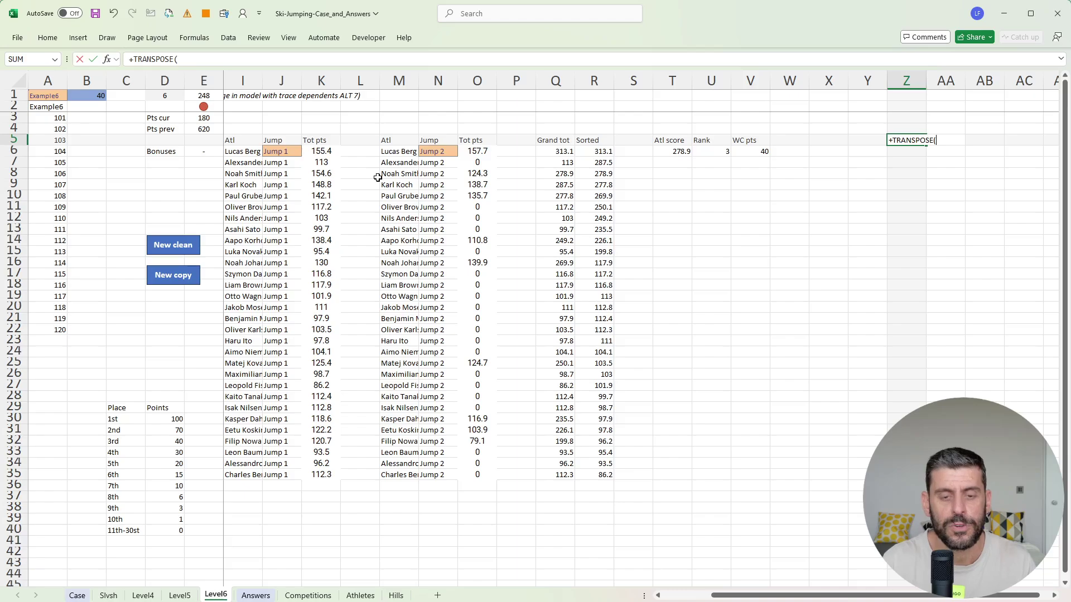
{"action": "type", "text": "uni"}
{"action": "key", "text": "Tab"}
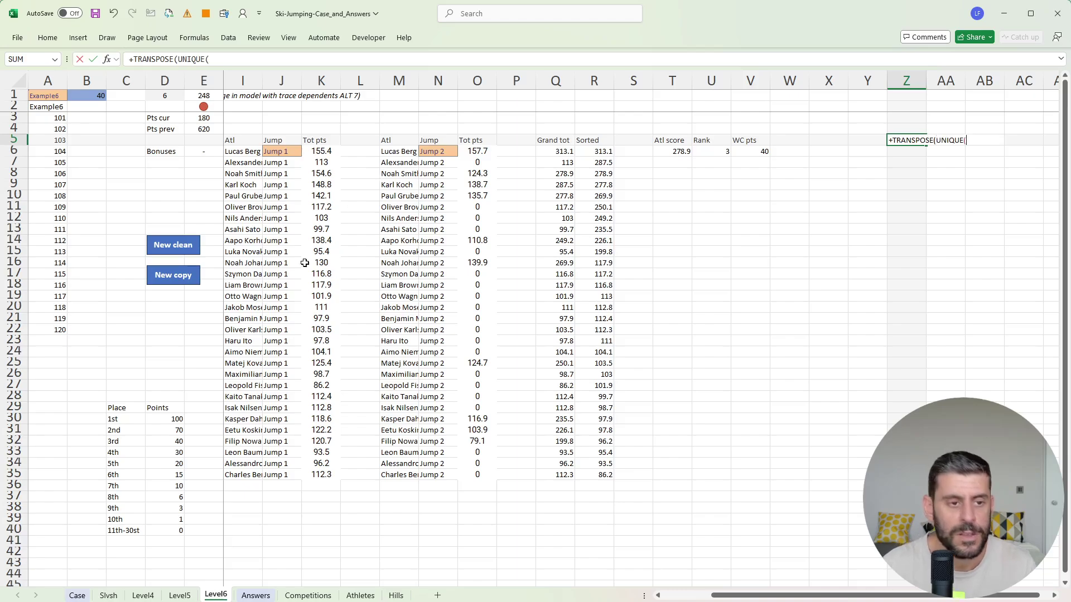
{"action": "left_click", "coordinate": [310, 595]}
{"action": "scroll", "coordinate": [239, 220], "scroll_direction": "up", "scroll_amount": 20}
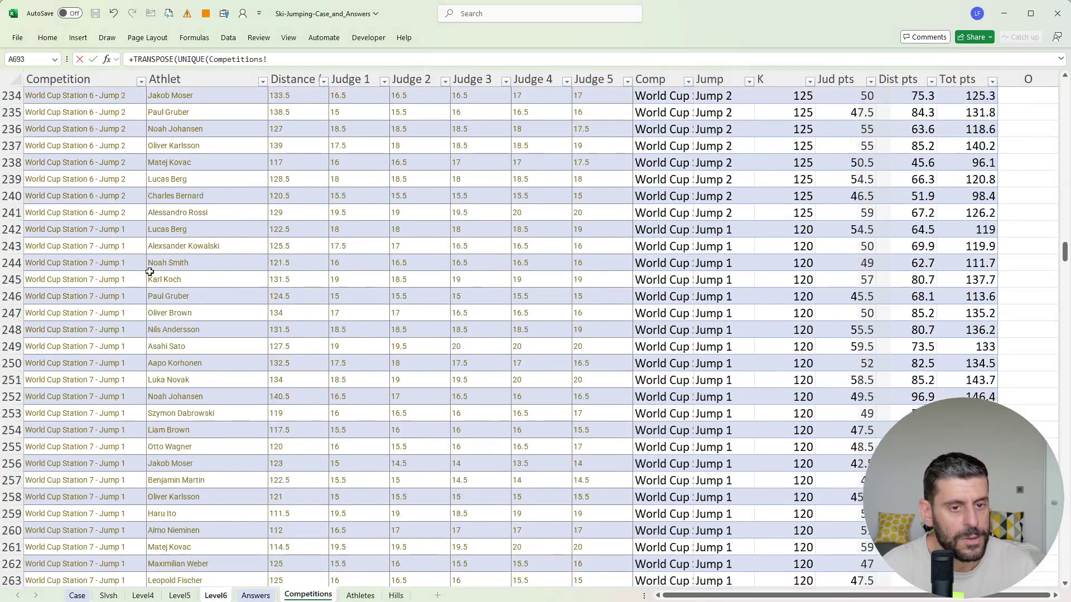
{"action": "left_click", "coordinate": [689, 158]}
{"action": "key", "text": "ctrl+shift+Up"}
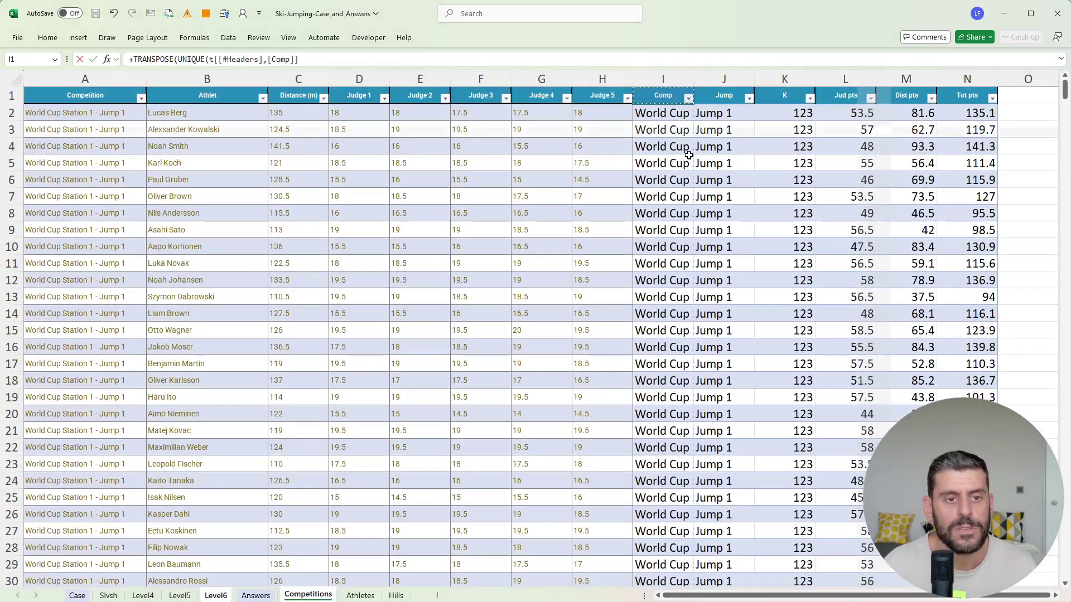
{"action": "key", "text": "ctrl+shift+Down"}
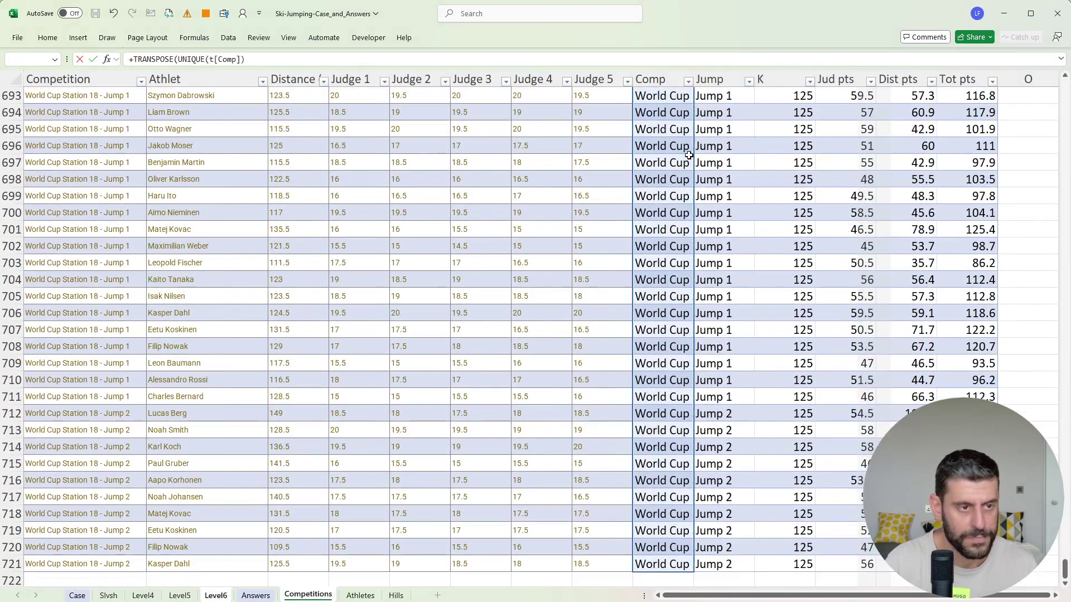
{"action": "key", "text": "Return"}
Step: Link the corner cell Y5 to the WC pts result in V6
{"action": "key", "text": "Up"}
{"action": "type", "text": "="}
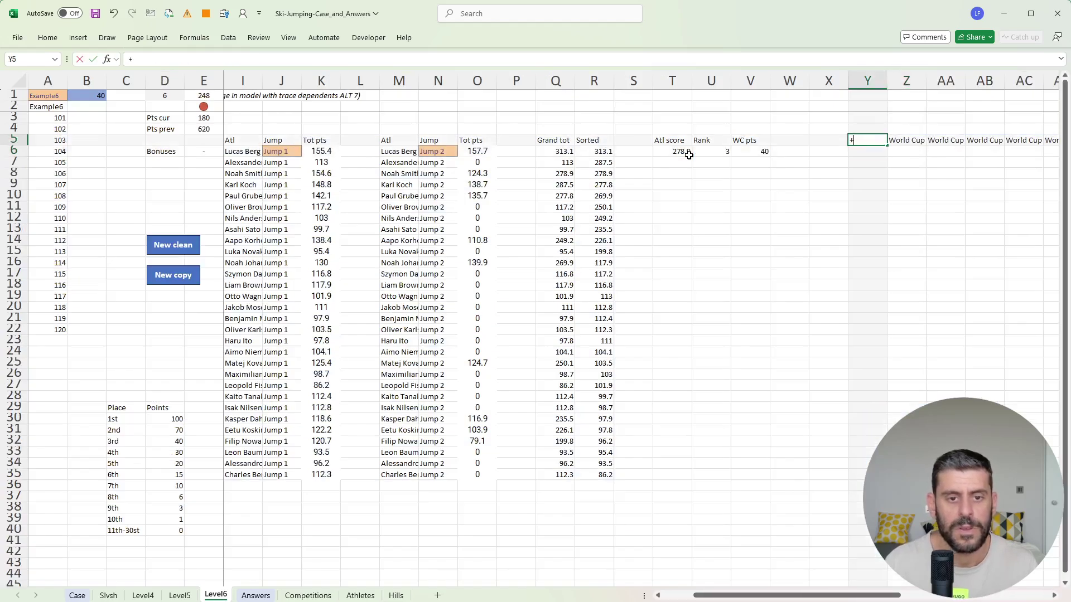
{"action": "key", "text": "Down"}
{"action": "key", "text": "Left"}
{"action": "key", "text": "Left"}
{"action": "key", "text": "Left"}
{"action": "key", "text": "Return"}
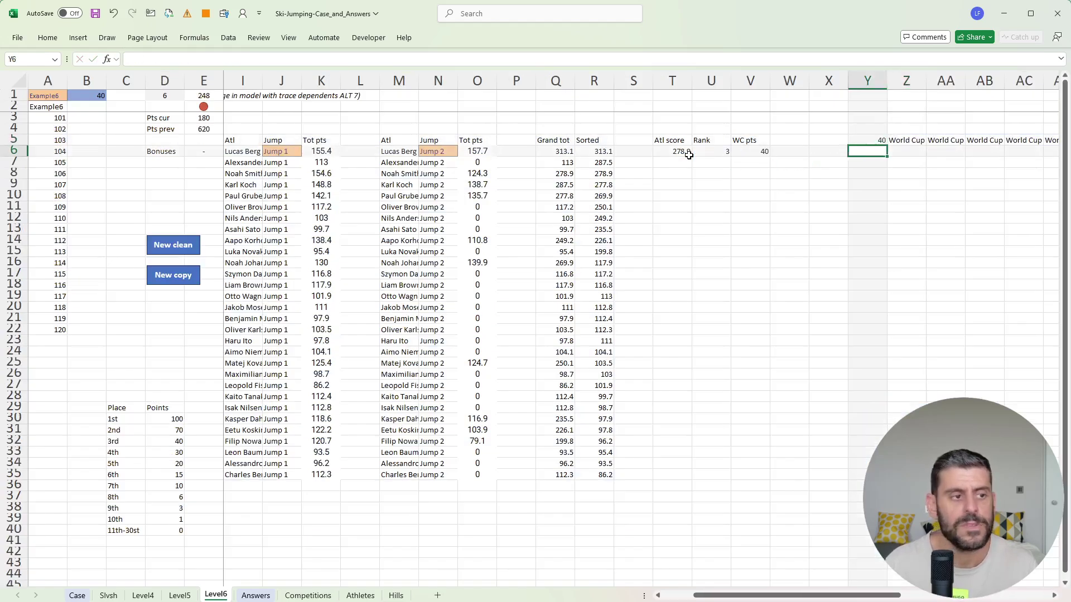
Step: Fill the game labels down from Y6 with a reference to A2:A22, covering Example6 and games 101 to 120
{"action": "type", "text": "+"}
{"action": "key", "text": "Left"}
{"action": "key", "text": "Left"}
{"action": "key", "text": "Left"}
{"action": "key", "text": "Left"}
{"action": "key", "text": "Left"}
{"action": "key", "text": "Left"}
{"action": "key", "text": "Left"}
{"action": "key", "text": "Left"}
{"action": "key", "text": "Left"}
{"action": "key", "text": "Left"}
{"action": "key", "text": "Left"}
{"action": "key", "text": "Left"}
{"action": "key", "text": "Left"}
{"action": "key", "text": "Left"}
{"action": "key", "text": "Left"}
{"action": "key", "text": "Left"}
{"action": "key", "text": "Left"}
{"action": "key", "text": "Left"}
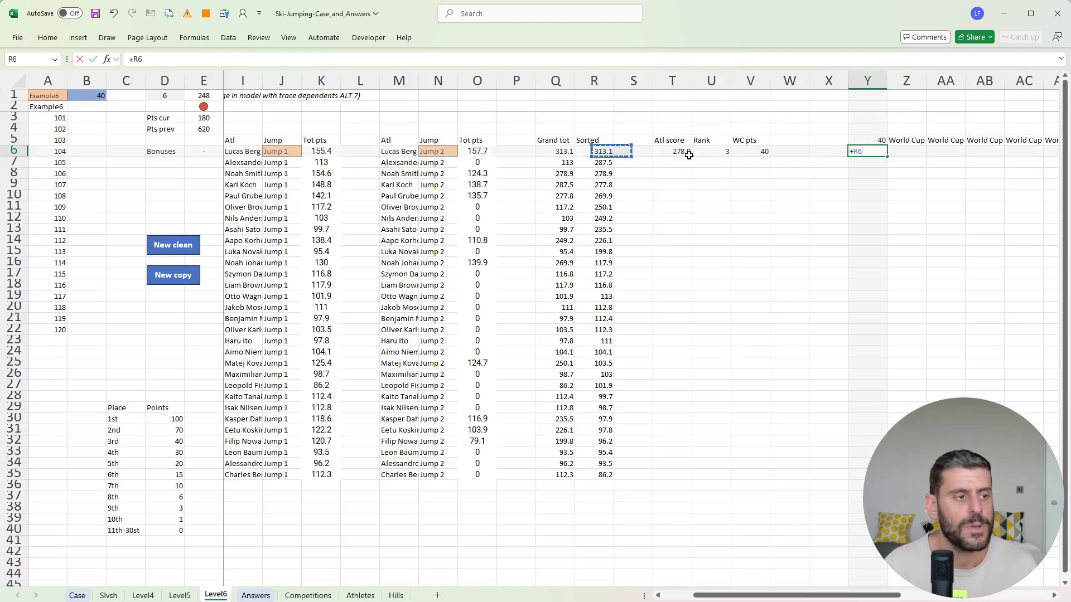
{"action": "key", "text": "Left"}
{"action": "key", "text": "Left"}
{"action": "key", "text": "Left"}
{"action": "key", "text": "Left"}
{"action": "key", "text": "ctrl+Up"}
{"action": "key", "text": "Down"}
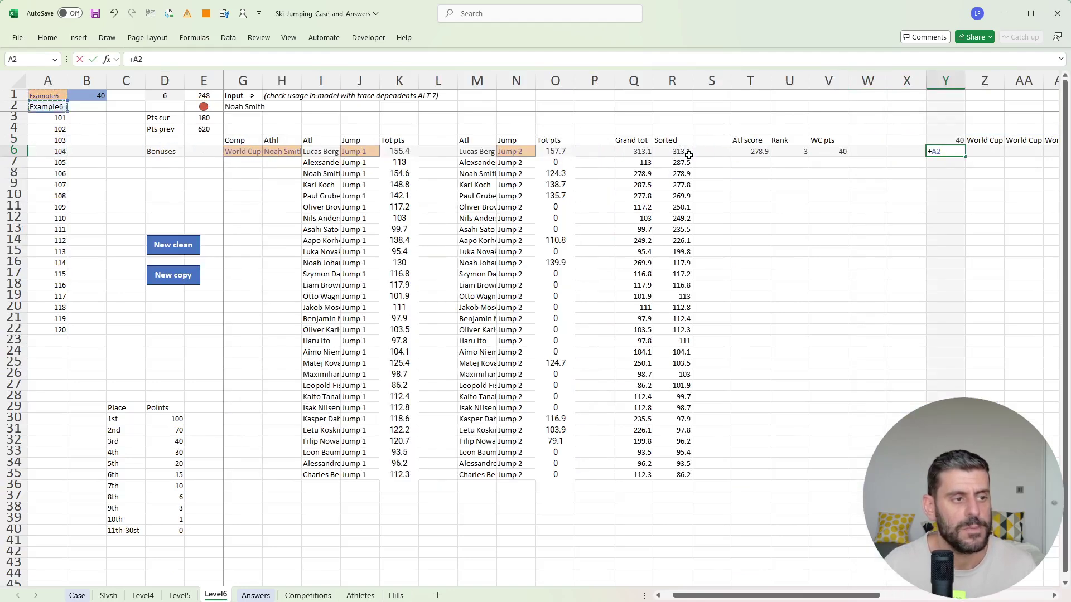
{"action": "key", "text": "ctrl+shift+Down"}
{"action": "key", "text": "Return"}
Step: Build a two-way data table on Y5:AQ26 with G6 as row input cell and A1 as column input cell
{"action": "key", "text": "Up"}
{"action": "key", "text": "Up"}
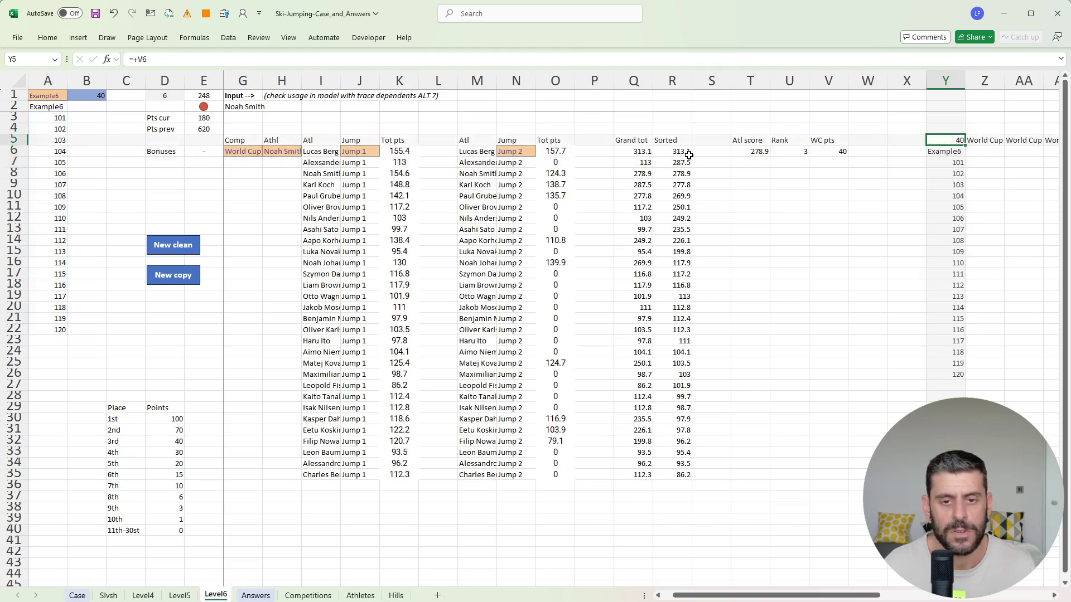
{"action": "key", "text": "ctrl+shift+Right"}
{"action": "key", "text": "ctrl+shift+Down"}
{"action": "key", "text": "alt"}
{"action": "key", "text": "a"}
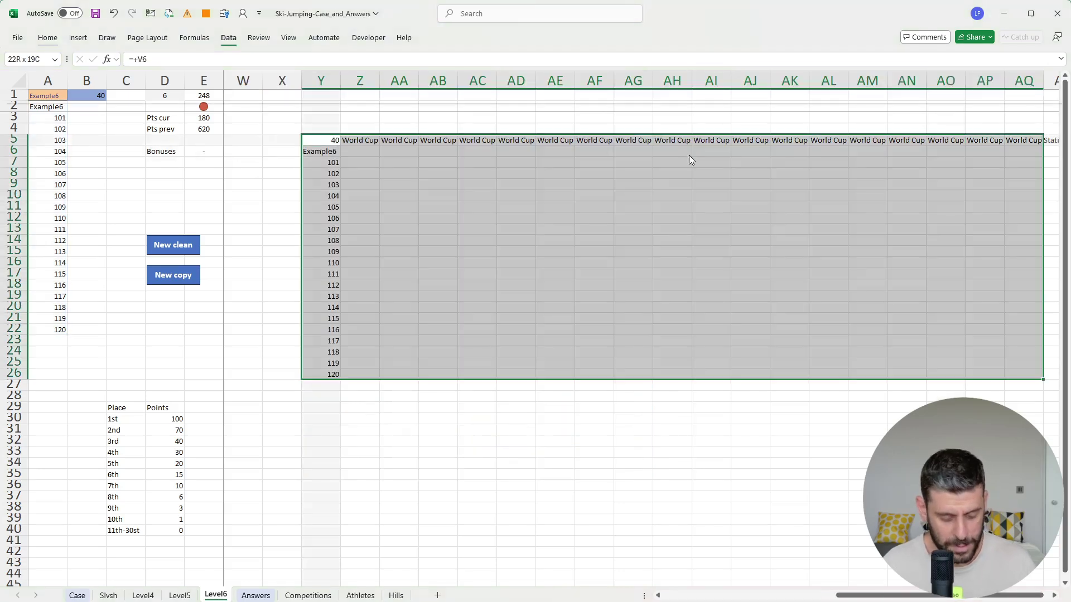
{"action": "key", "text": "w"}
{"action": "key", "text": "t"}
{"action": "key", "text": "ctrl+Left"}
{"action": "key", "text": "ctrl+Up"}
{"action": "key", "text": "ctrl+Left"}
{"action": "key", "text": "ctrl+Left"}
{"action": "key", "text": "ctrl+Left"}
{"action": "key", "text": "ctrl+Left"}
{"action": "key", "text": "ctrl+Left"}
{"action": "key", "text": "ctrl+Left"}
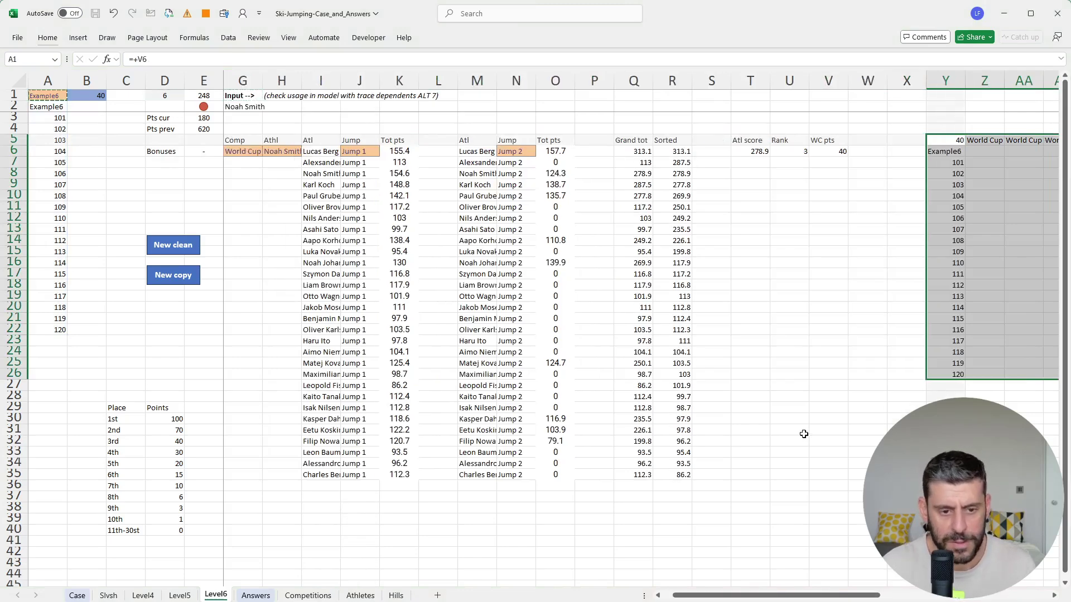
{"action": "left_click", "coordinate": [255, 160]}
{"action": "left_click", "coordinate": [255, 152]}
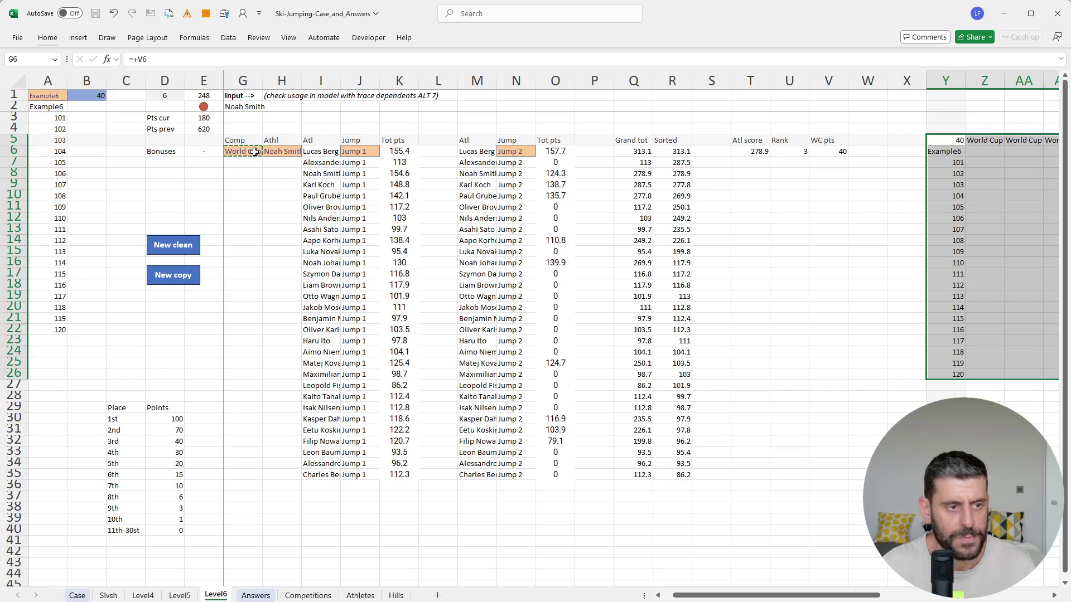
{"action": "key", "text": "Return"}
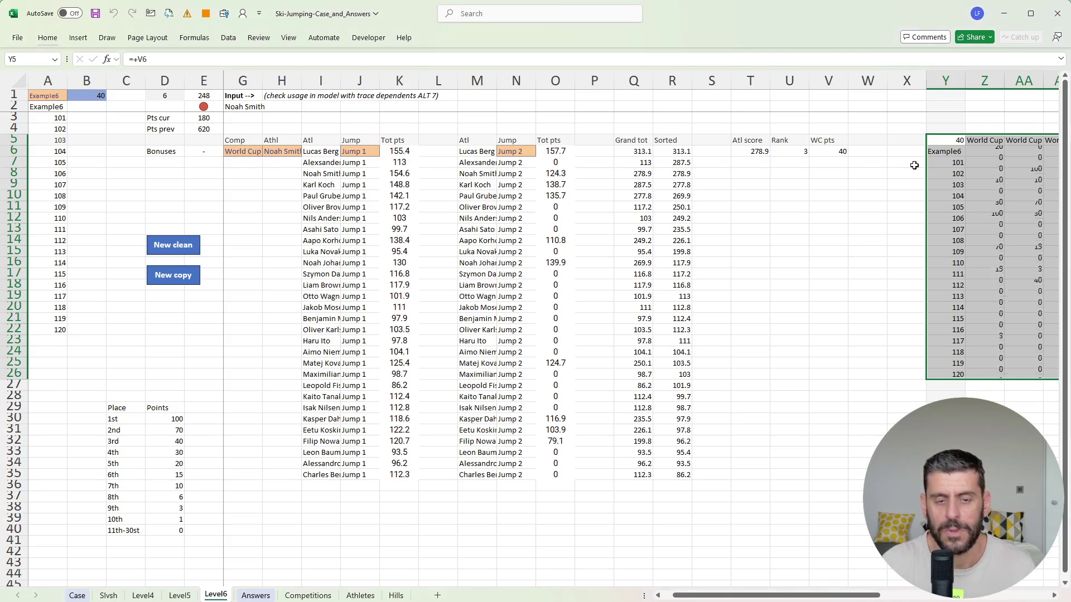
Step: Total the Example6 row of the data table in X6 with SUM(Z6:AQ6)
{"action": "scroll", "coordinate": [889, 208], "scroll_direction": "right", "scroll_amount": 3}
{"action": "left_click", "coordinate": [555, 151]}
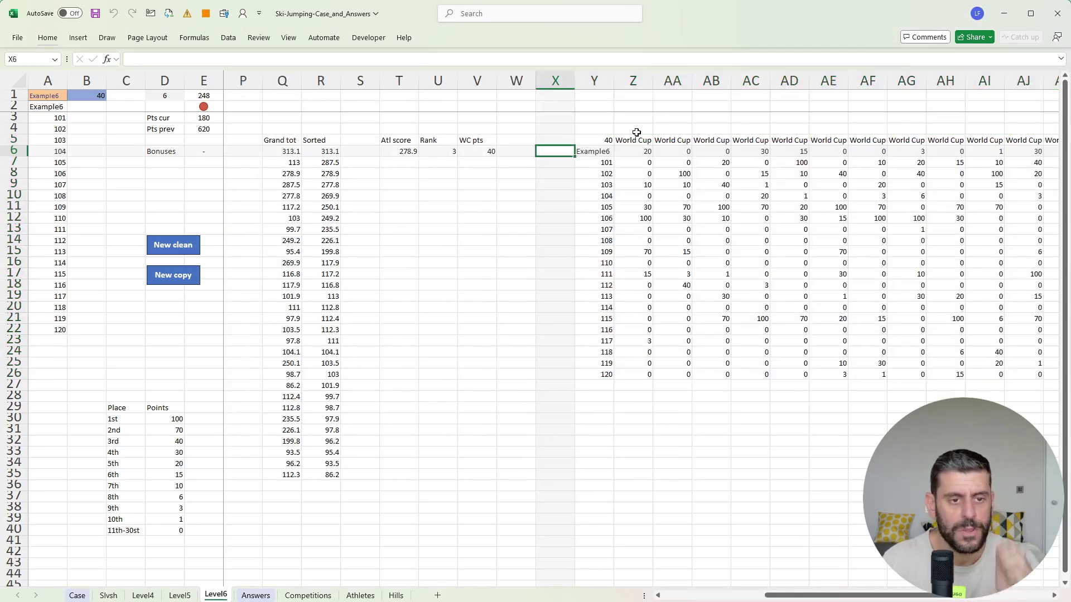
{"action": "type", "text": "+sum("}
{"action": "key", "text": "Right"}
{"action": "key", "text": "Right"}
{"action": "key", "text": "ctrl+shift+Right"}
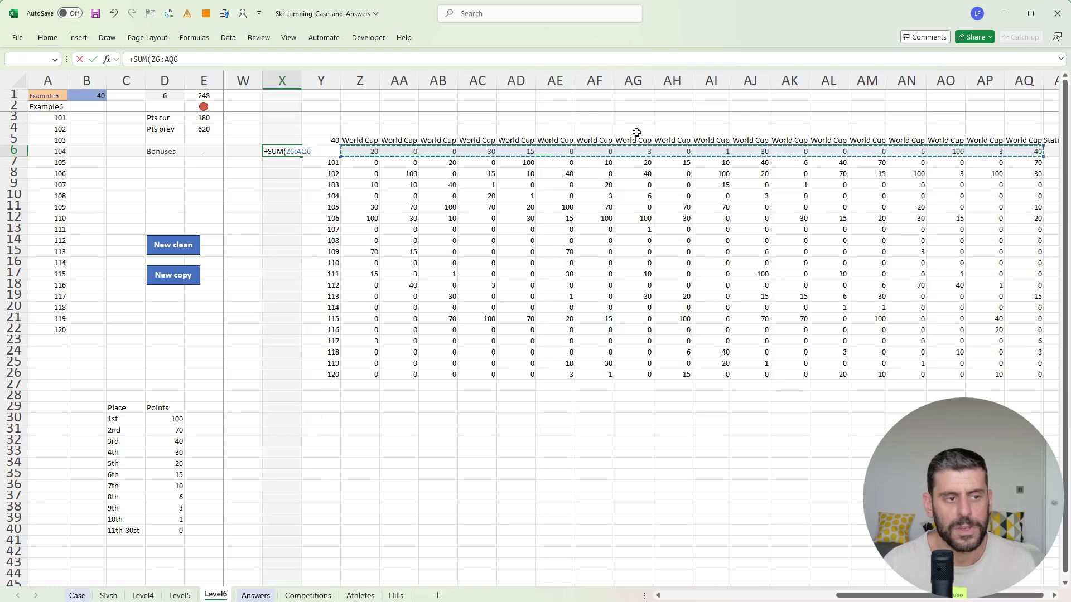
{"action": "key", "text": "ctrl+Return"}
Step: Fill the season total formula from X6 down to X26 for all games
{"action": "key", "text": "Right"}
{"action": "key", "text": "ctrl+Down"}
{"action": "key", "text": "Left"}
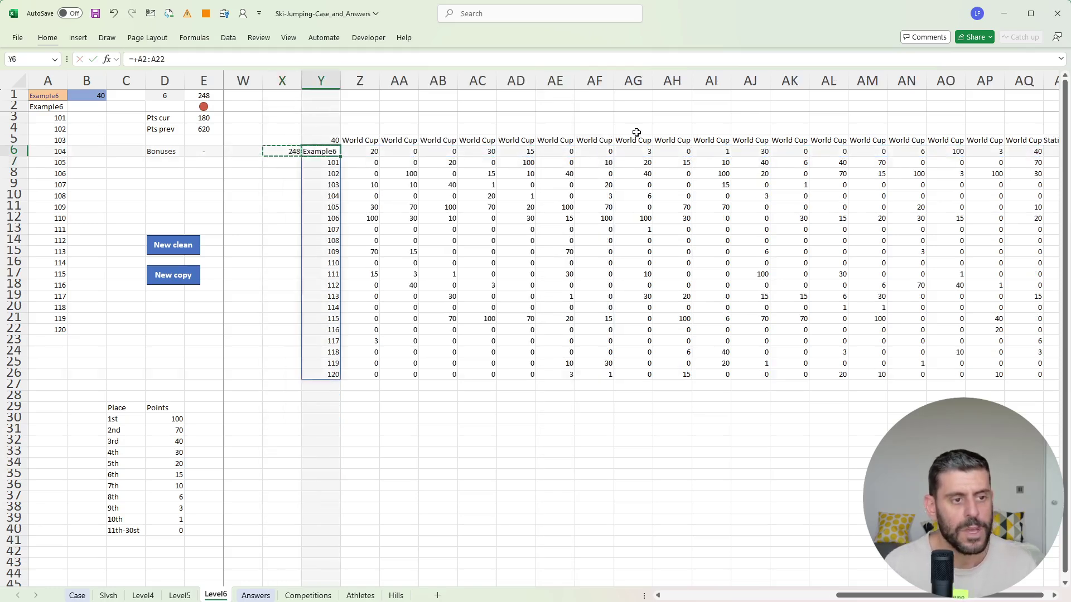
{"action": "key", "text": "ctrl+shift+Up"}
{"action": "key", "text": "ctrl+d"}
Step: Copy the season totals X7:X26 into the Level 6 answers on the Case sheet, starting at E209
{"action": "key", "text": "ctrl+Up"}
{"action": "key", "text": "Down"}
{"action": "key", "text": "ctrl+shift+Down"}
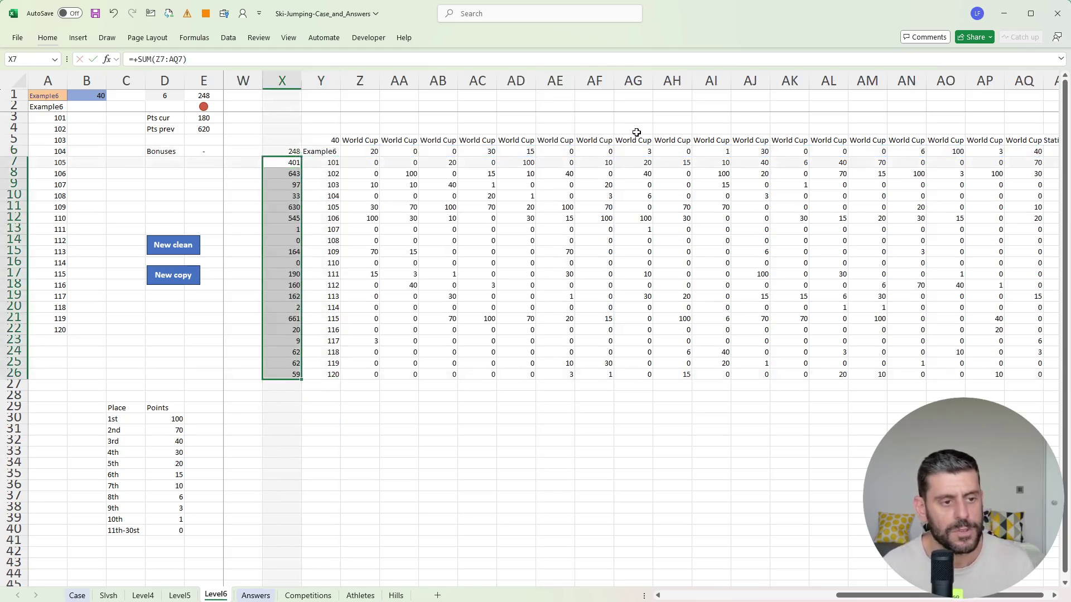
{"action": "key", "text": "ctrl+c"}
{"action": "left_click", "coordinate": [77, 595]}
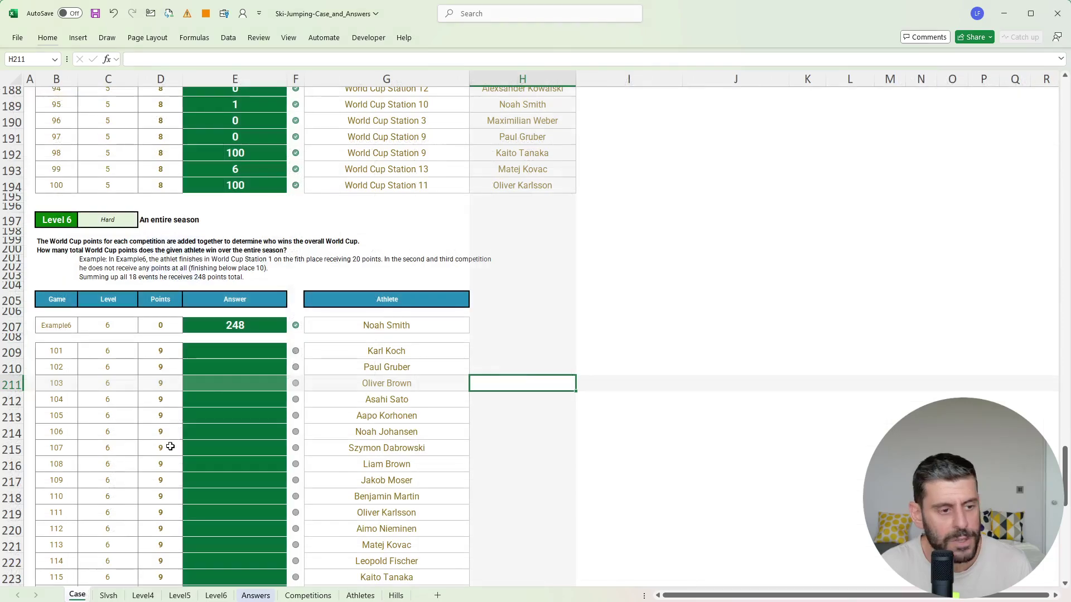
{"action": "left_click", "coordinate": [228, 354]}
{"action": "key", "text": "ctrl+v"}
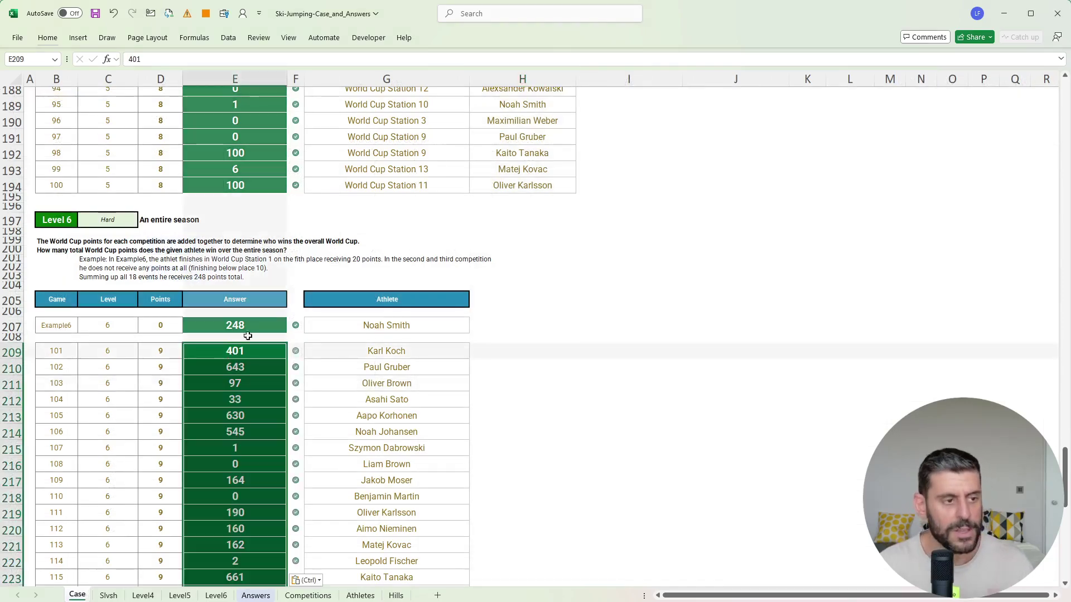
Step: Read the Level 7 Nordic combined task, then examine the cross-country skiing speed column on the Athletes sheet
{"action": "scroll", "coordinate": [281, 321], "scroll_direction": "down", "scroll_amount": 12}
{"action": "scroll", "coordinate": [282, 321], "scroll_direction": "up", "scroll_amount": 2}
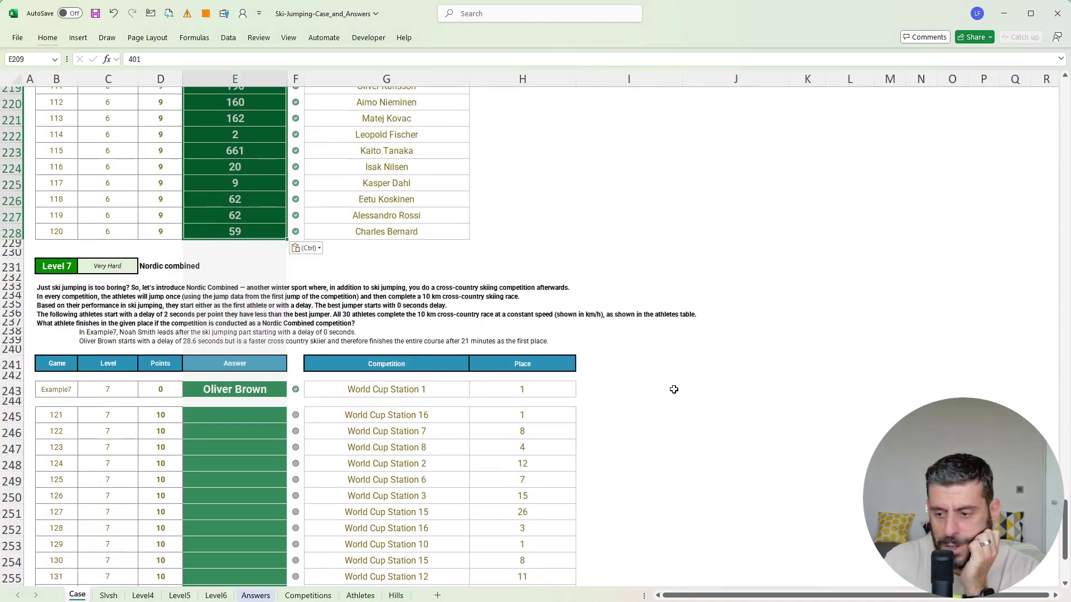
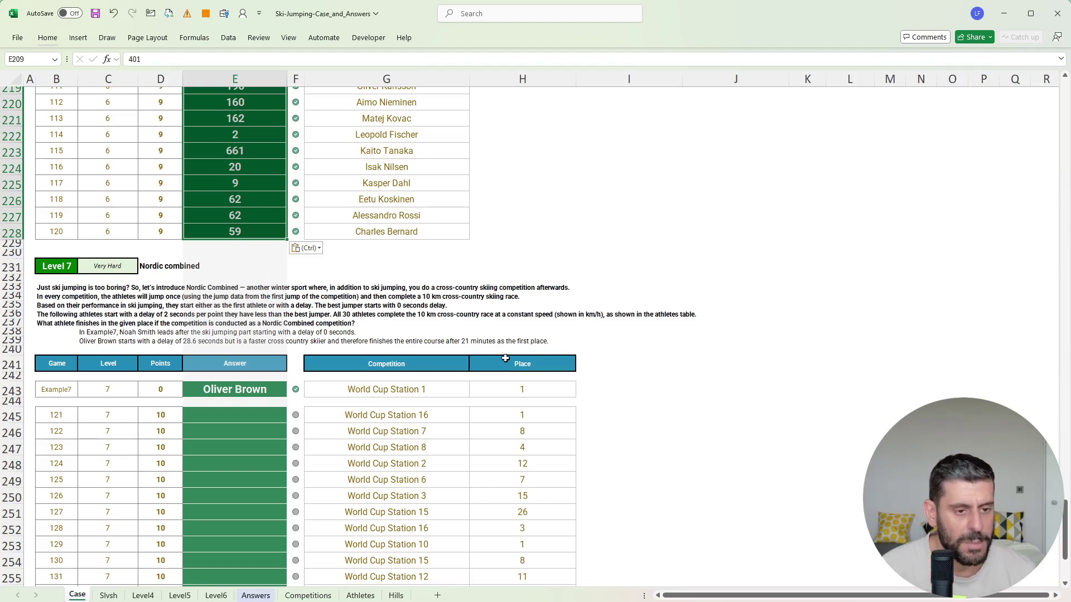
{"action": "left_click", "coordinate": [360, 596]}
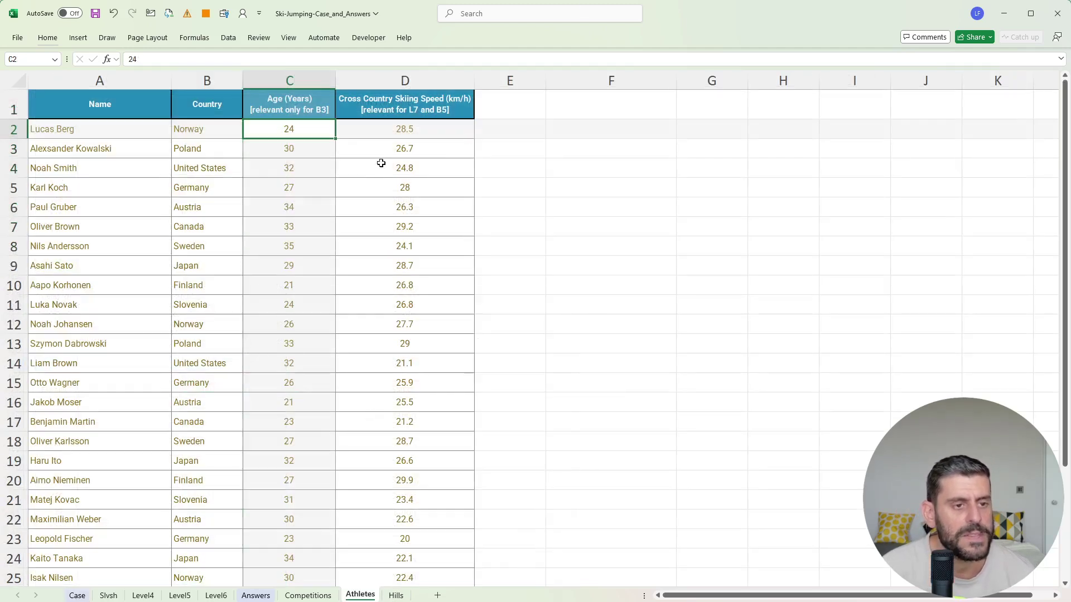
{"action": "left_click", "coordinate": [405, 80]}
{"action": "left_click", "coordinate": [418, 166]}
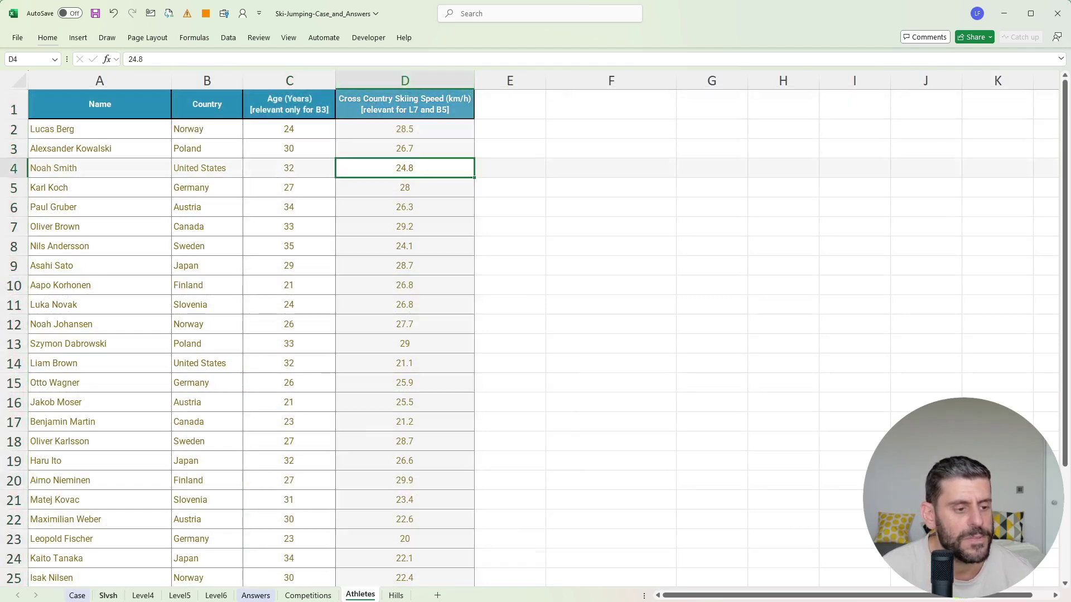
Step: Create a Level7 sheet as a copy of Level6 and clear the season totals and data table from column X onward
{"action": "left_click", "coordinate": [216, 596]}
{"action": "left_click", "coordinate": [284, 440]}
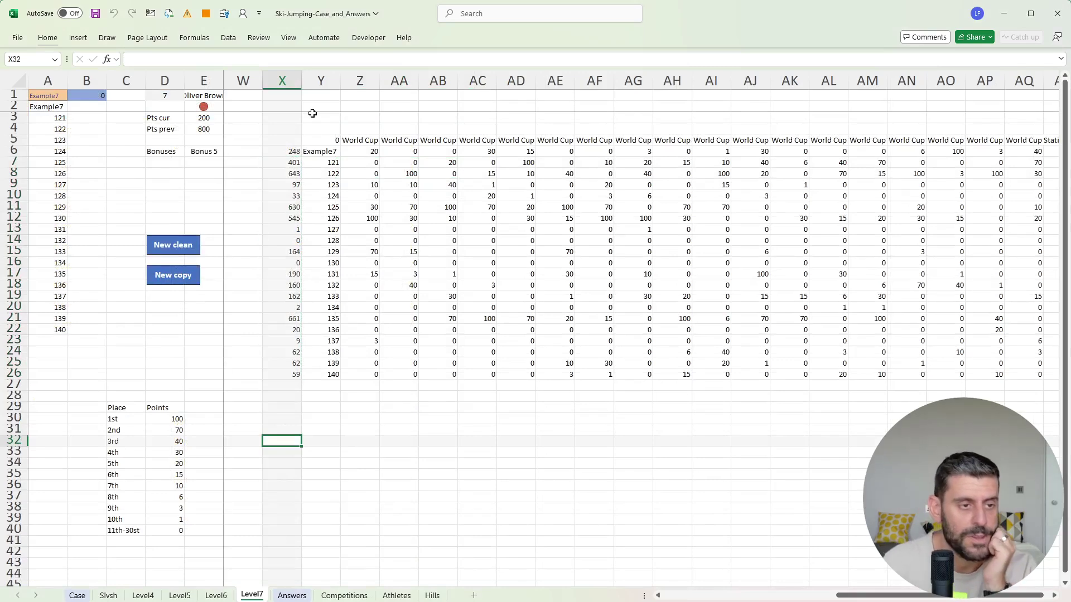
{"action": "mouse_move", "coordinate": [288, 90]}
{"action": "left_mouse_down"}
{"action": "mouse_move", "coordinate": [335, 223]}
{"action": "mouse_move", "coordinate": [1035, 123]}
{"action": "mouse_move", "coordinate": [1008, 126]}
{"action": "left_mouse_up"}
{"action": "key", "text": "Delete"}
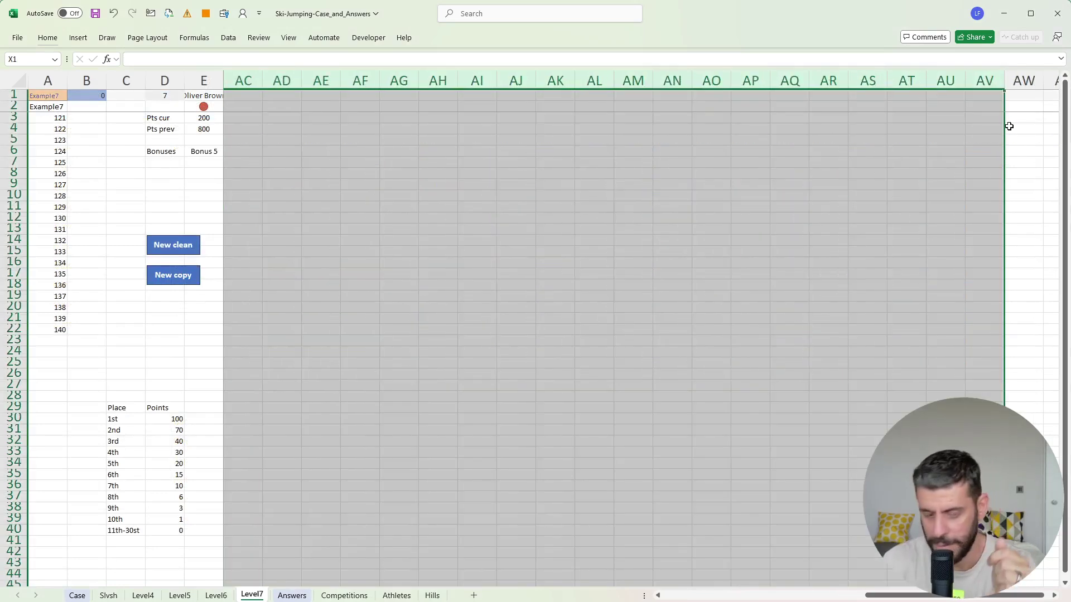
{"action": "key", "text": "ctrl+Home"}
Step: Delete columns M:R on Level7, holding the second-jump scores, grand totals and sorted totals
{"action": "left_click", "coordinate": [594, 308]}
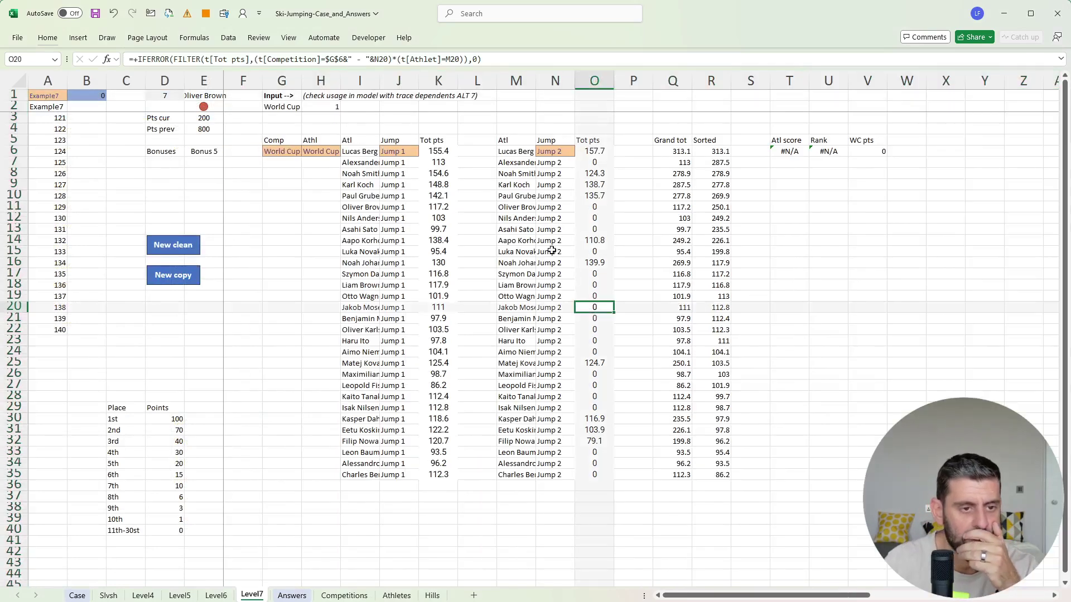
{"action": "left_click", "coordinate": [510, 80]}
{"action": "left_click_drag", "start_coordinate": [509, 80], "coordinate": [703, 78]}
{"action": "key", "text": "ctrl+minus"}
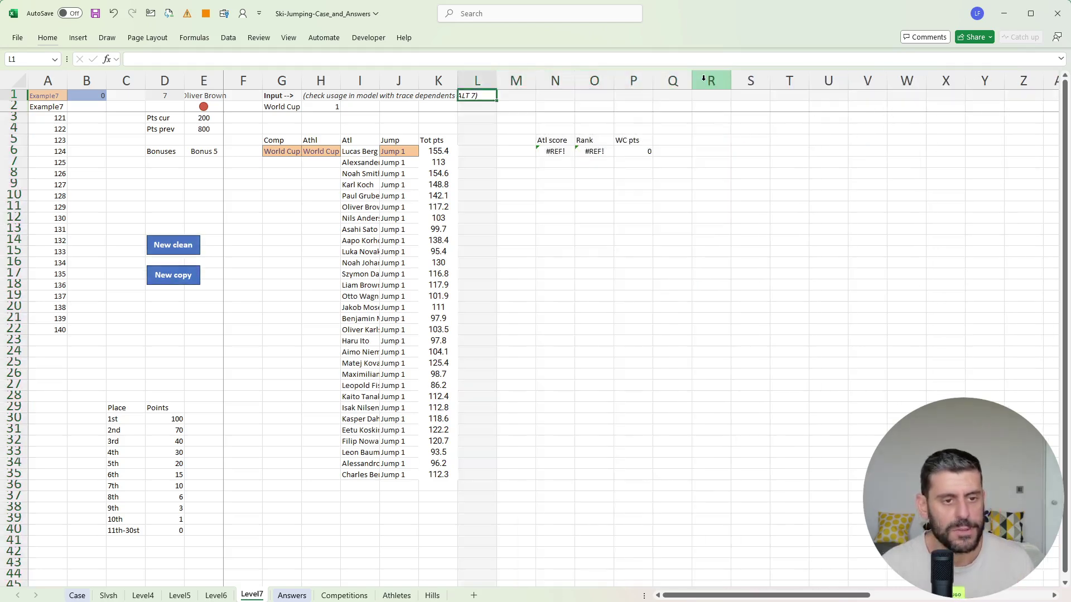
Step: Recheck the Level 7 task on the Case sheet and delete the Atl score, Rank and WC pts columns N:P from Level7
{"action": "key", "text": "Right"}
{"action": "key", "text": "Down"}
{"action": "key", "text": "Down"}
{"action": "key", "text": "Down"}
{"action": "key", "text": "Down"}
{"action": "key", "text": "Down"}
{"action": "key", "text": "Up"}
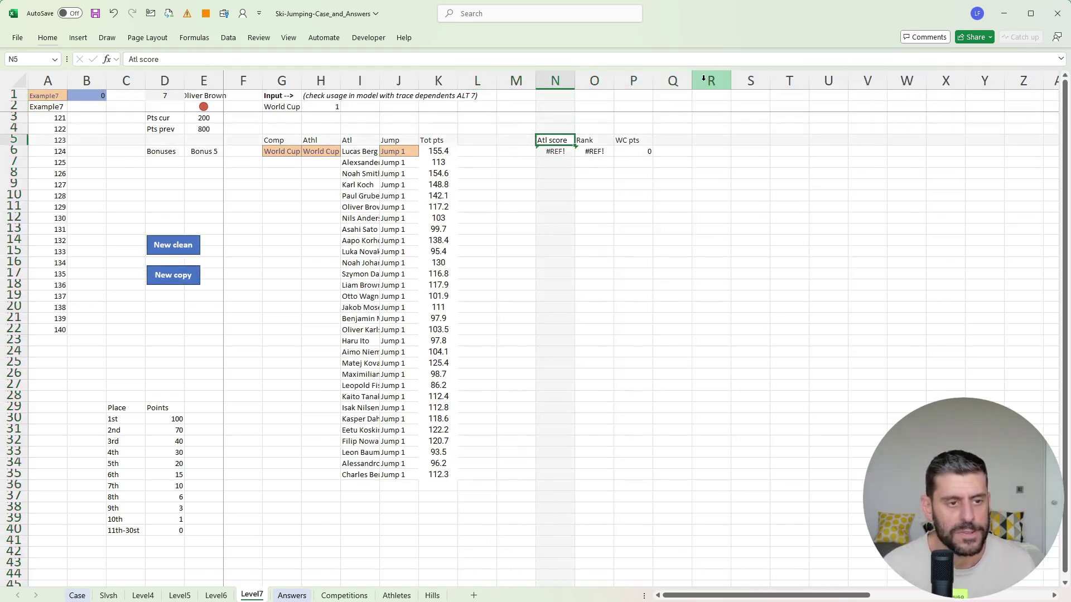
{"action": "left_click", "coordinate": [78, 595]}
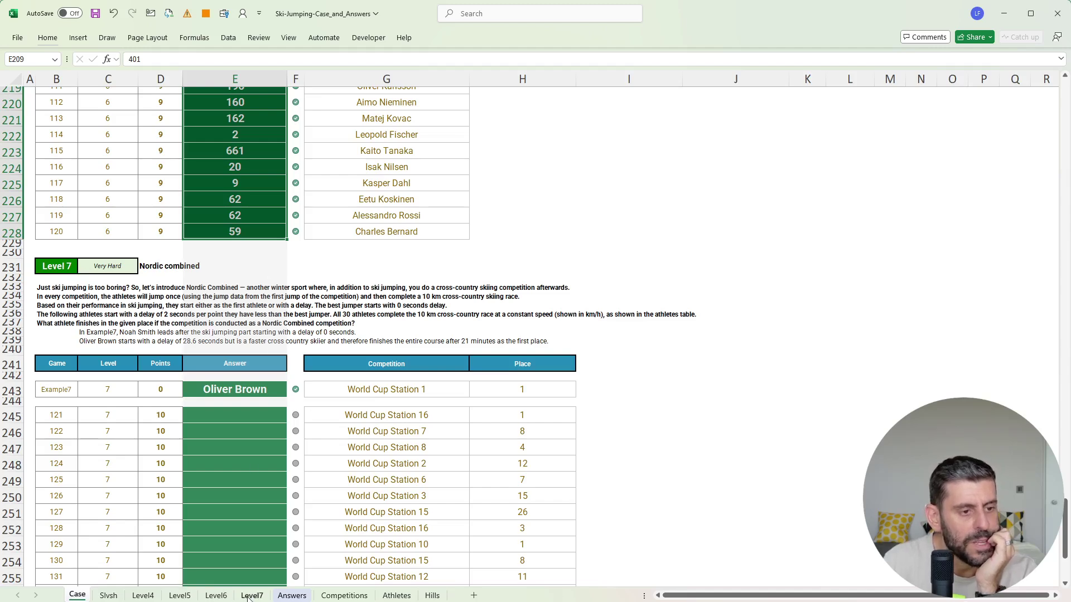
{"action": "left_click", "coordinate": [252, 595]}
{"action": "left_click_drag", "start_coordinate": [555, 81], "coordinate": [618, 77]}
{"action": "key", "text": "ctrl+minus"}
{"action": "key", "text": "Left"}
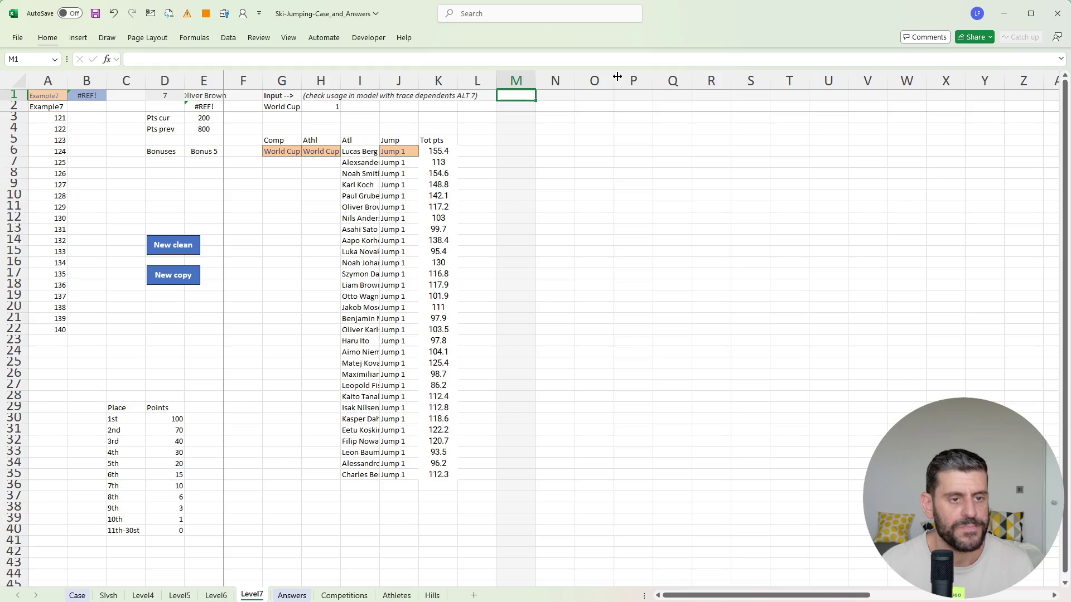
Step: Enter the header Speed in M5 of Level7
{"action": "key", "text": "Down"}
{"action": "key", "text": "Down"}
{"action": "key", "text": "Down"}
{"action": "key", "text": "Down"}
{"action": "key", "text": "Down"}
{"action": "type", "text": "+"}
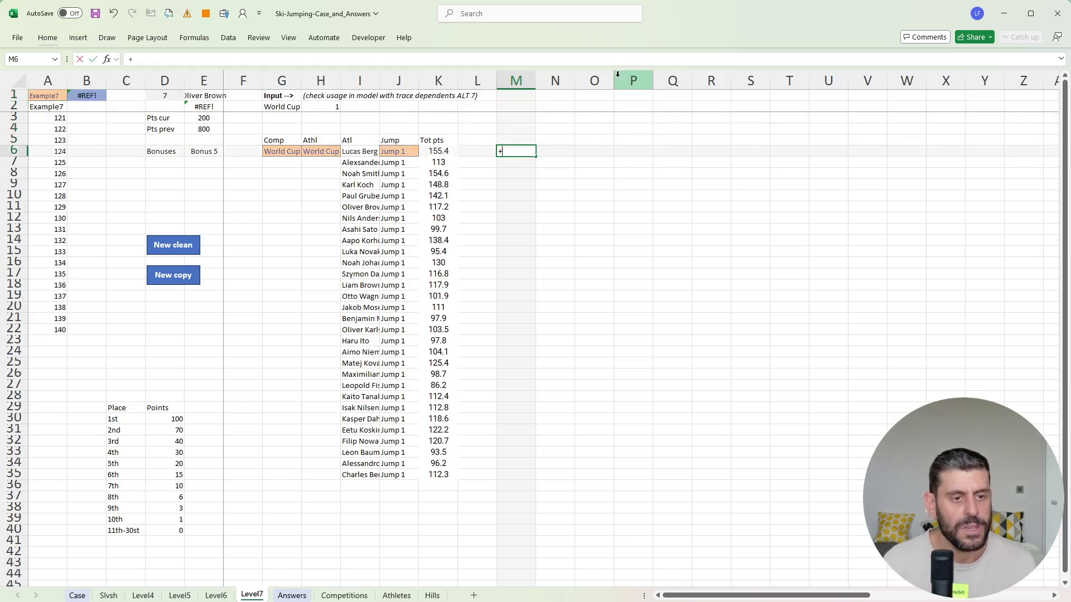
{"action": "key", "text": "Escape"}
{"action": "key", "text": "Up"}
{"action": "type", "text": "Speed"}
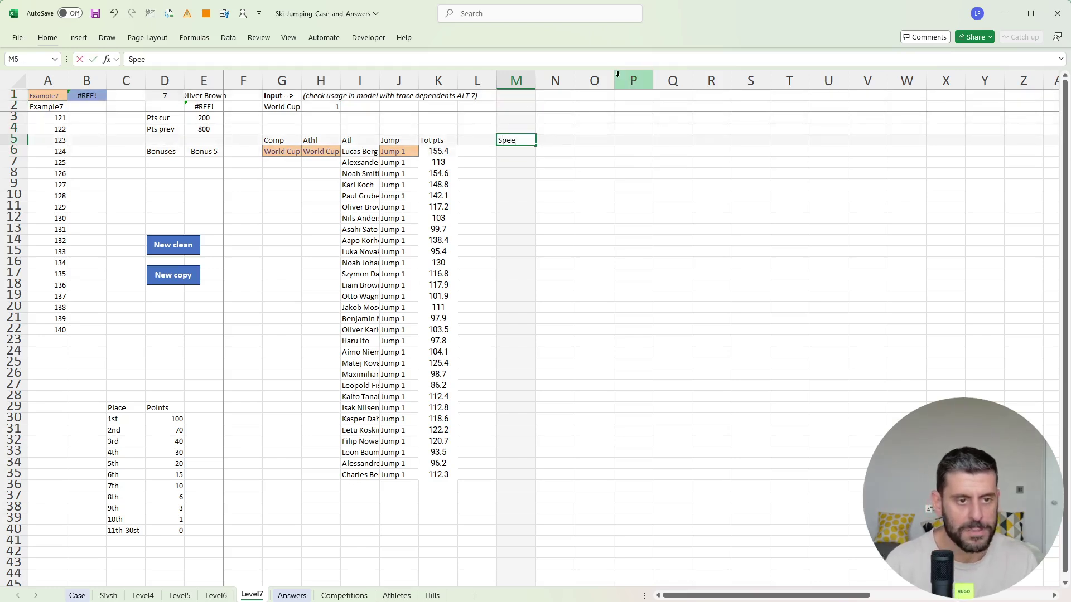
{"action": "key", "text": "Return"}
Step: Look up every athlete's skiing speed in M6 with XLOOKUP(I6#,Athletes!A:A,Athletes!D:D)
{"action": "type", "text": "+XLOOKUP("}
{"action": "key", "text": "Left"}
{"action": "key", "text": "Left"}
{"action": "key", "text": "Left"}
{"action": "key", "text": "Left"}
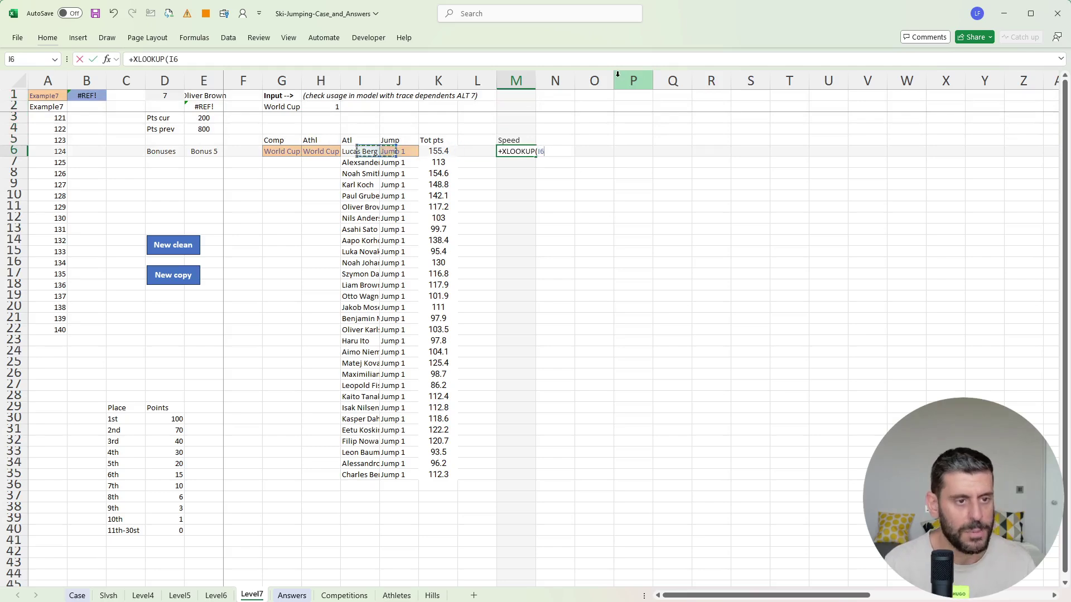
{"action": "type", "text": ","}
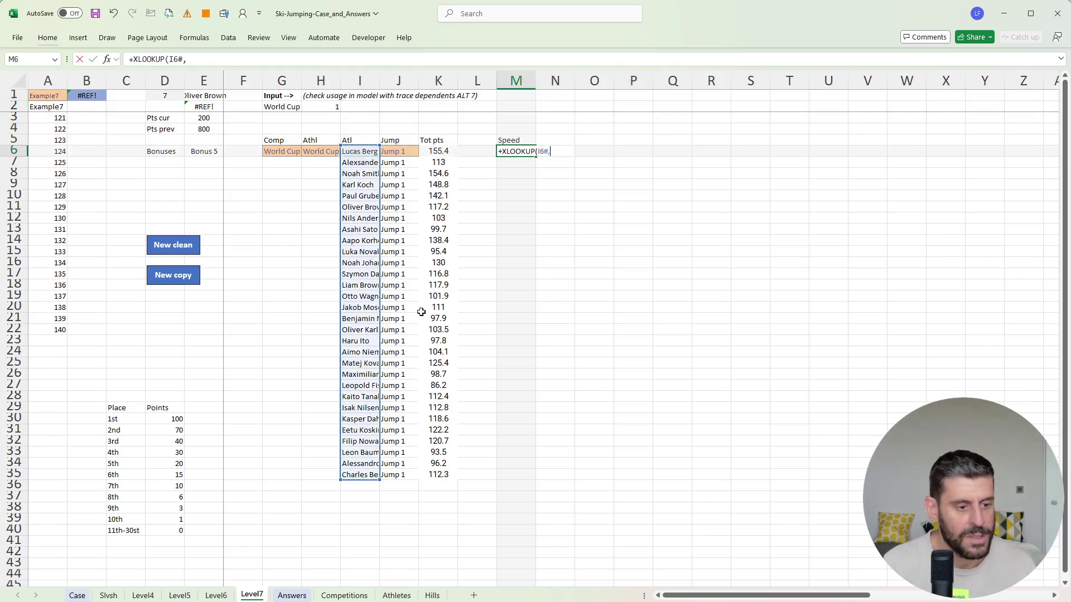
{"action": "left_click", "coordinate": [415, 596]}
{"action": "left_click", "coordinate": [137, 83]}
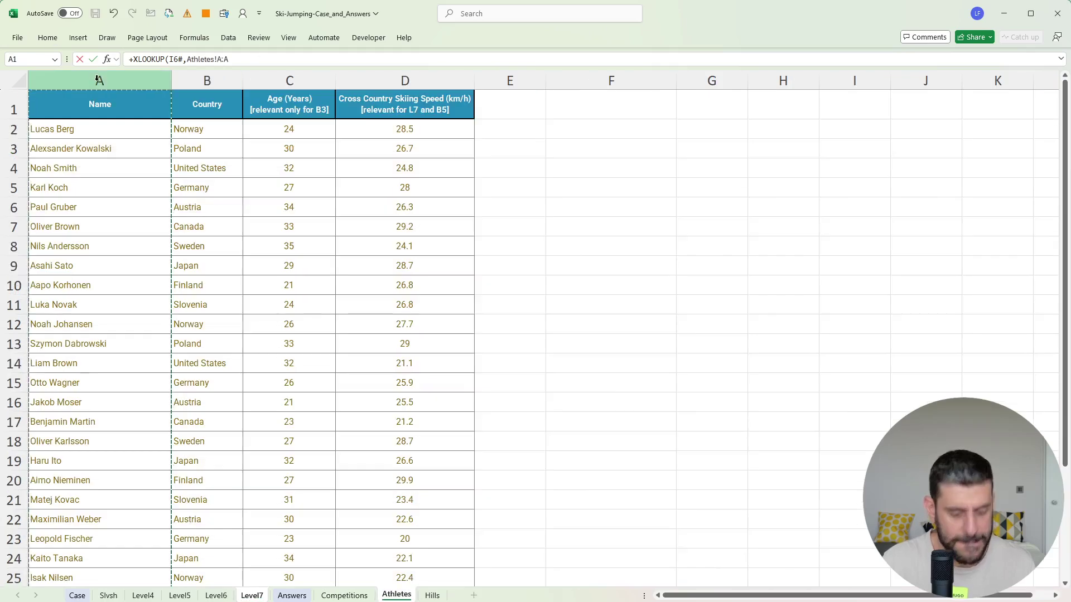
{"action": "type", "text": ","}
{"action": "left_click", "coordinate": [385, 80]}
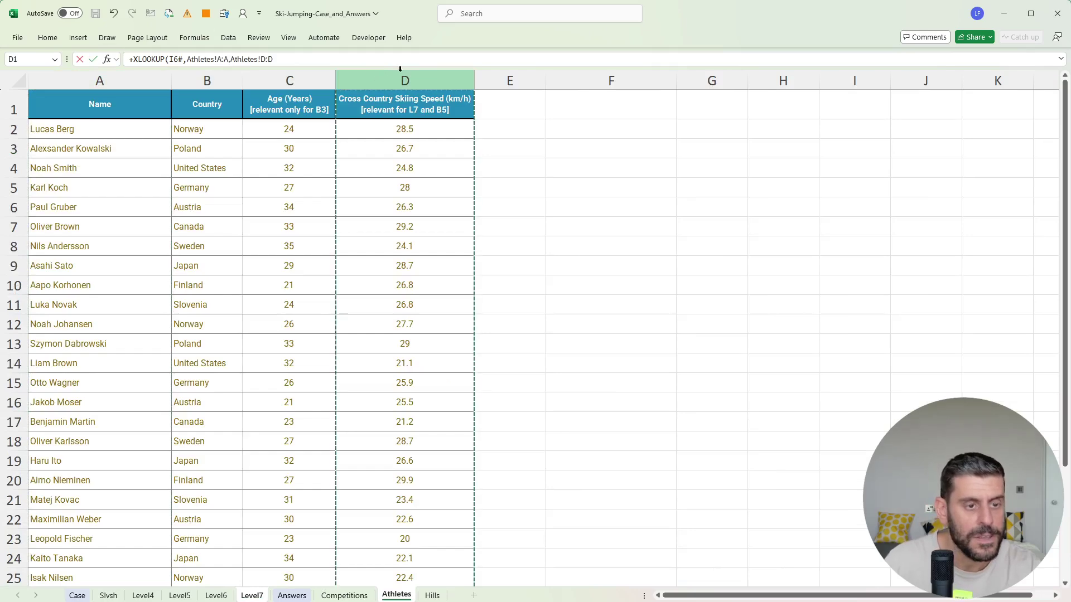
{"action": "key", "text": "Return"}
Step: Link the Comp cell G6 to the game's competition input in G2
{"action": "left_click", "coordinate": [403, 261]}
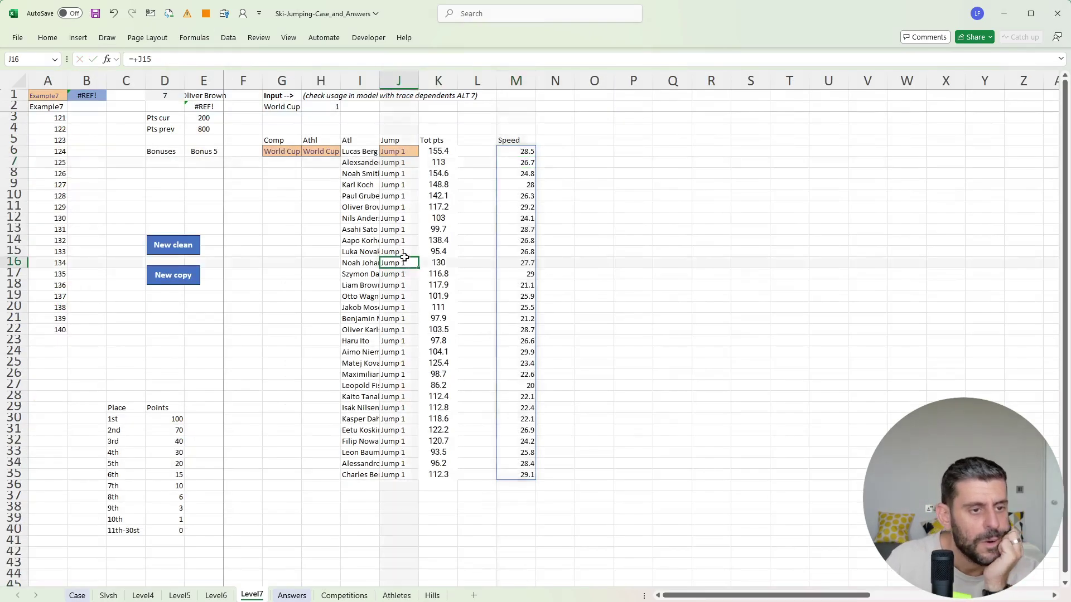
{"action": "left_click", "coordinate": [391, 151]}
{"action": "left_click", "coordinate": [322, 151]}
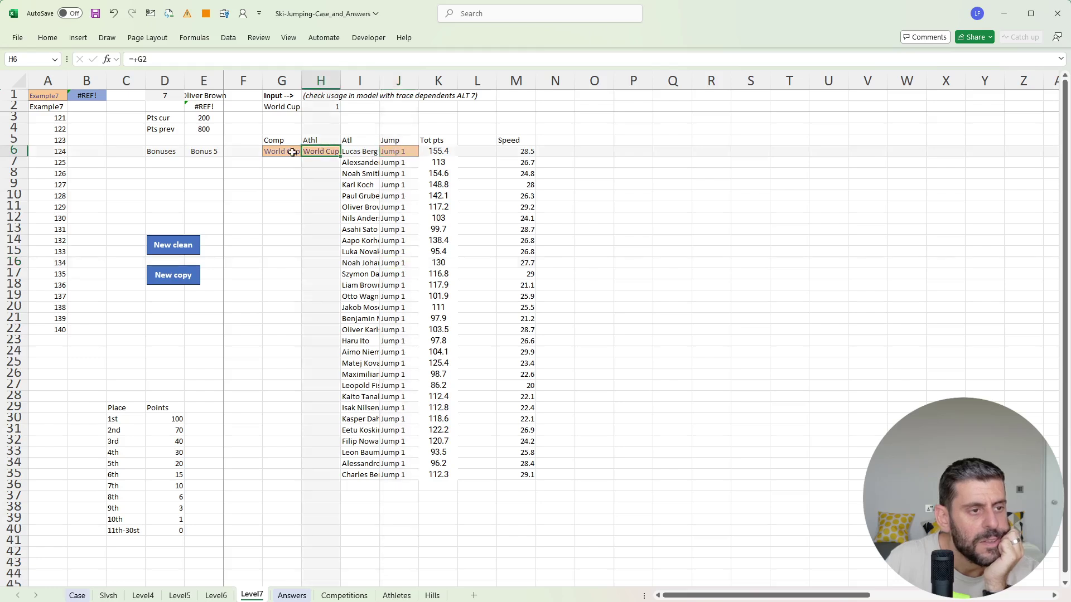
{"action": "left_click", "coordinate": [282, 152]}
{"action": "type", "text": "="}
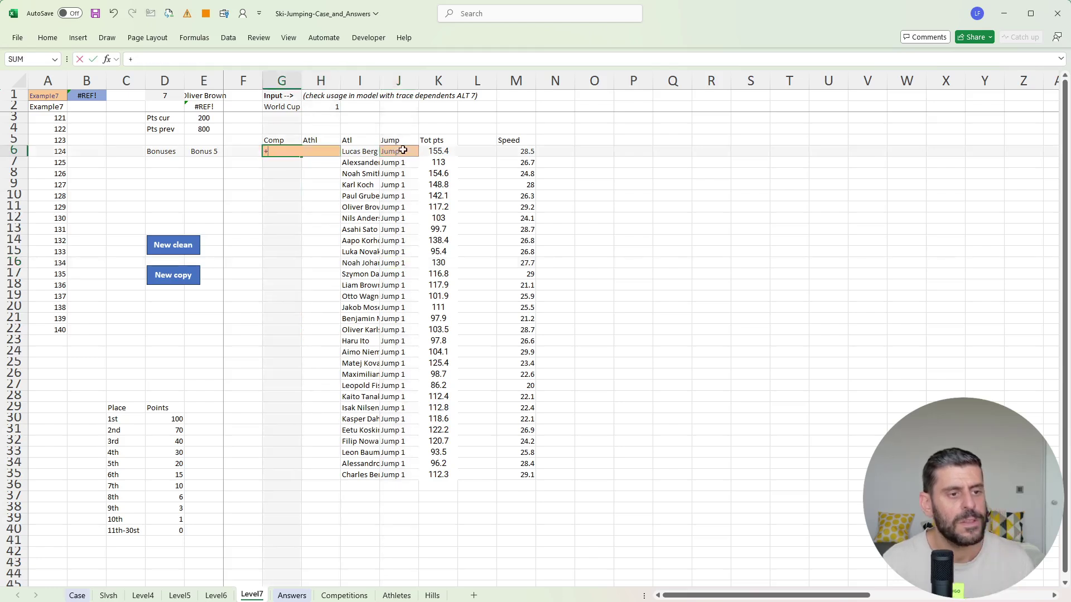
{"action": "key", "text": "Up"}
{"action": "key", "text": "Up"}
{"action": "key", "text": "Up"}
{"action": "key", "text": "Up"}
{"action": "key", "text": "Return"}
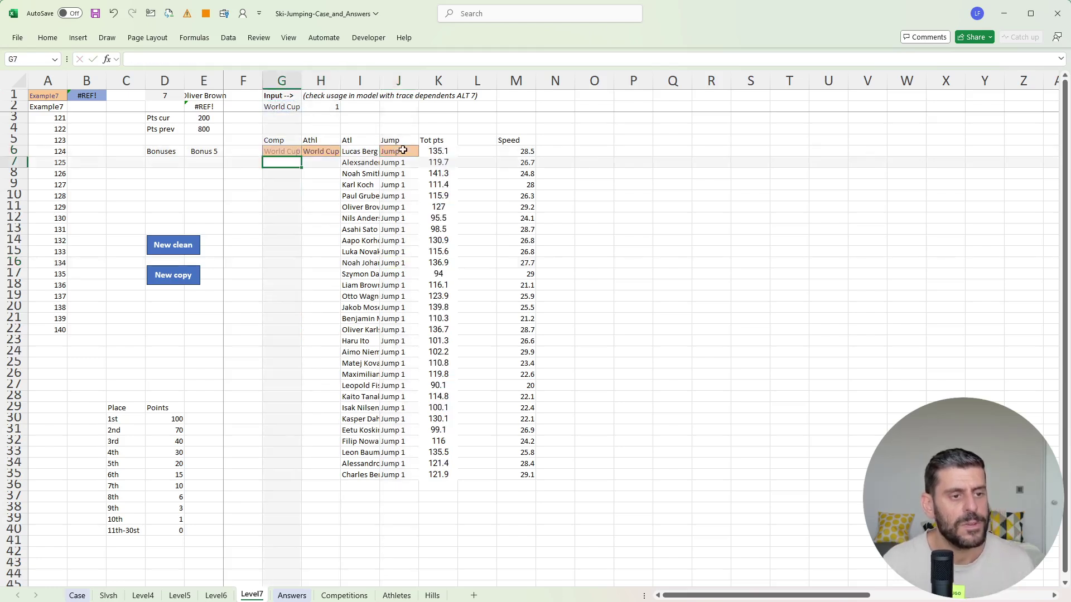
Step: Clear the unneeded Athl header and its value from H5:H6
{"action": "left_click", "coordinate": [328, 154]}
{"action": "key", "text": "Down"}
{"action": "key", "text": "Down"}
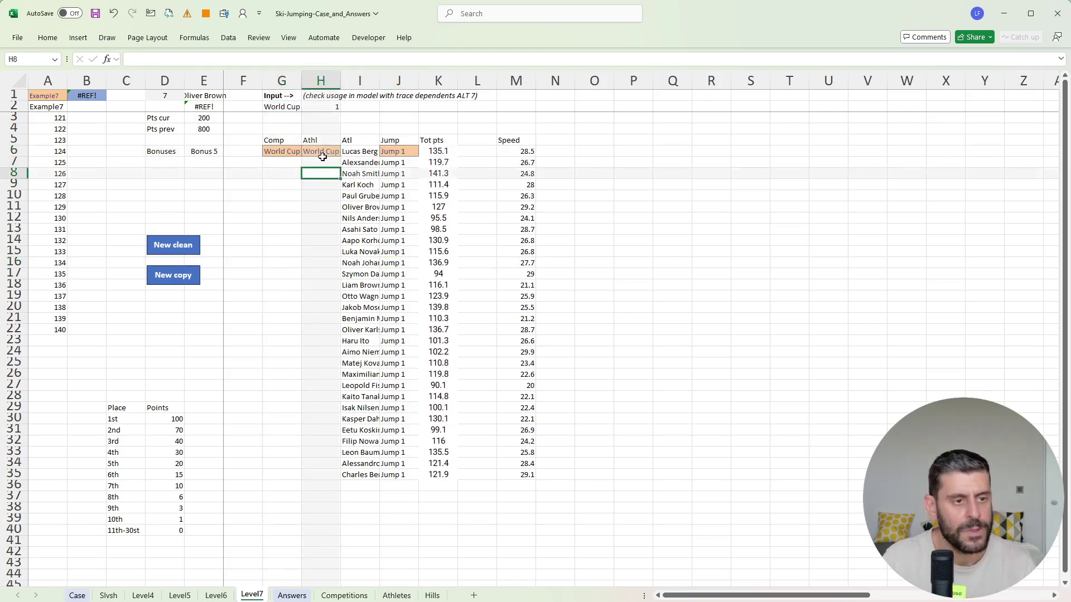
{"action": "left_click_drag", "start_coordinate": [322, 157], "coordinate": [321, 141]}
{"action": "key", "text": "Delete"}
{"action": "left_click", "coordinate": [575, 149]}
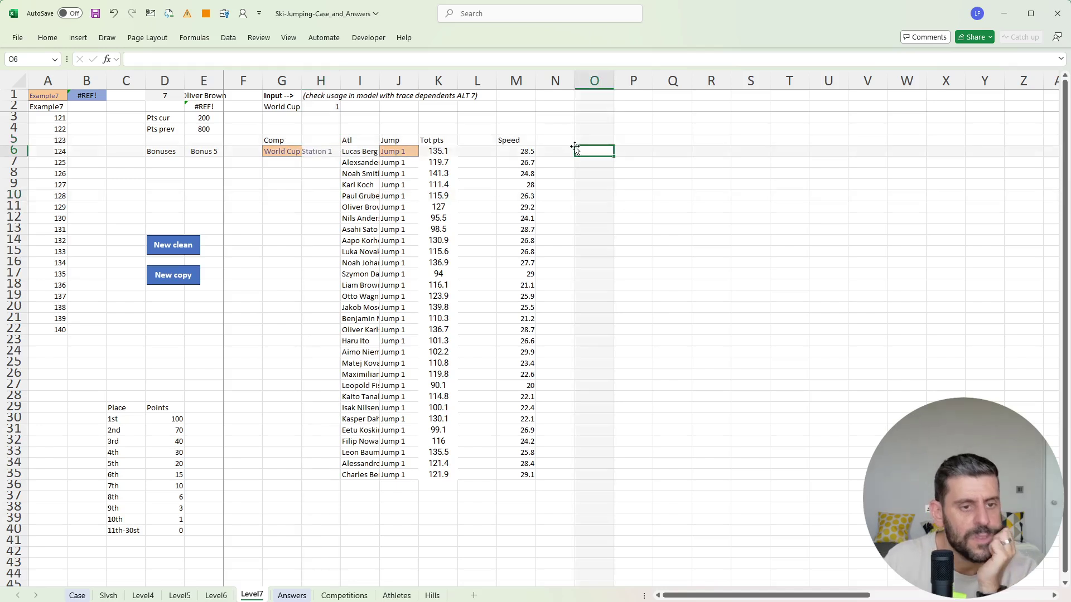
Step: Add a Time header in N5 and calculate the 10 km race time in N6 as 10/M6
{"action": "left_click", "coordinate": [558, 153]}
{"action": "key", "text": "Up"}
{"action": "type", "text": "T"}
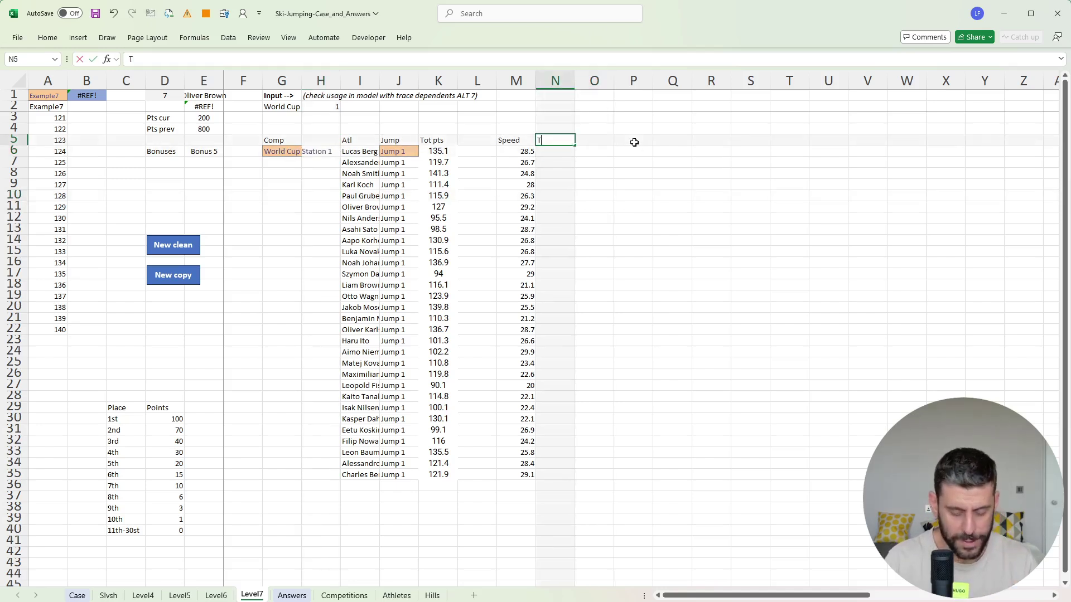
{"action": "type", "text": "ime"}
{"action": "key", "text": "Return"}
{"action": "type", "text": "+"}
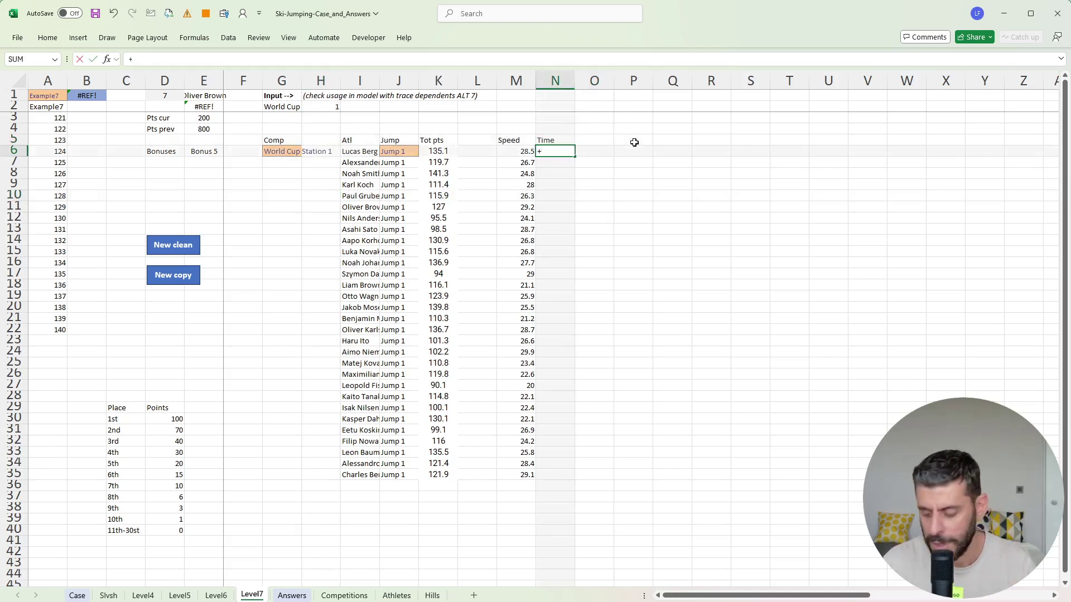
{"action": "type", "text": "10/"}
{"action": "key", "text": "Left"}
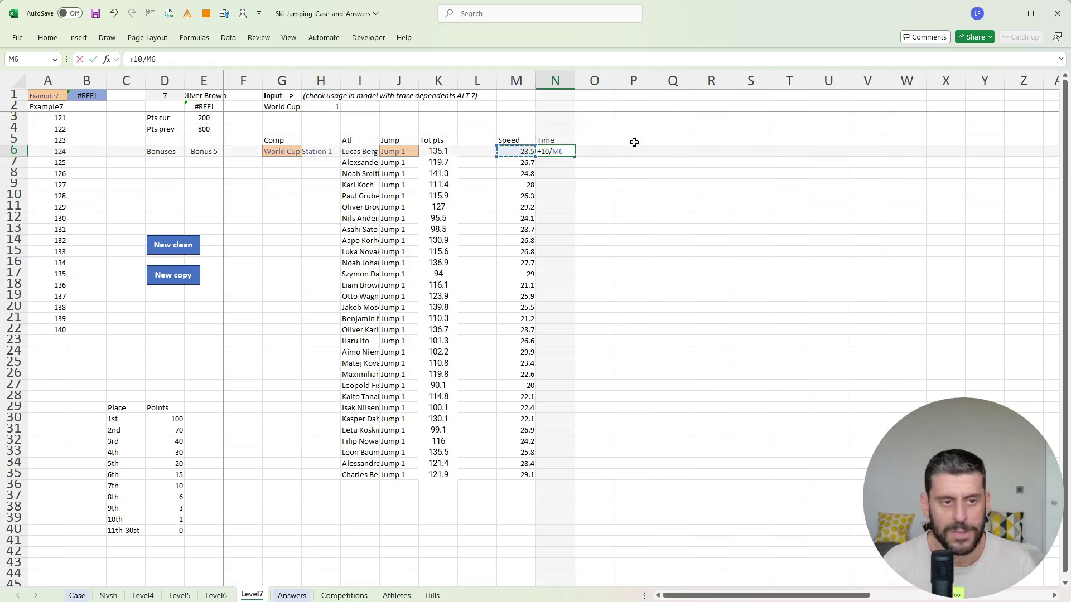
{"action": "key", "text": "Return"}
Step: Fill the race time formula from N6 down to N35 for all athletes
{"action": "key", "text": "Up"}
{"action": "key", "text": "Left"}
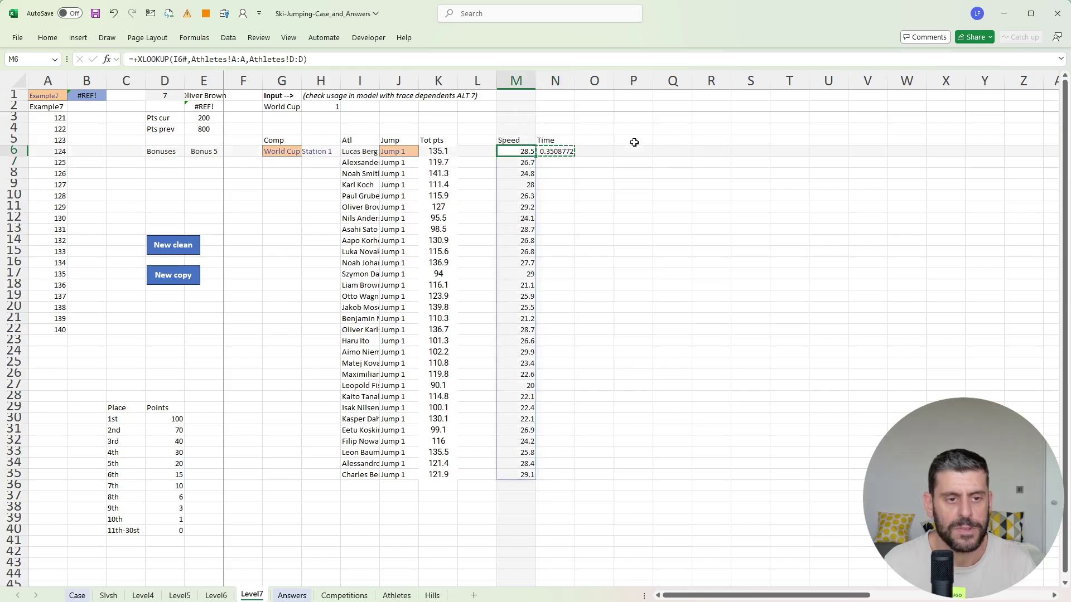
{"action": "key", "text": "ctrl+Down"}
{"action": "key", "text": "Right"}
{"action": "key", "text": "ctrl+shift+Up"}
{"action": "key", "text": "ctrl+d"}
{"action": "key", "text": "ctrl+Up"}
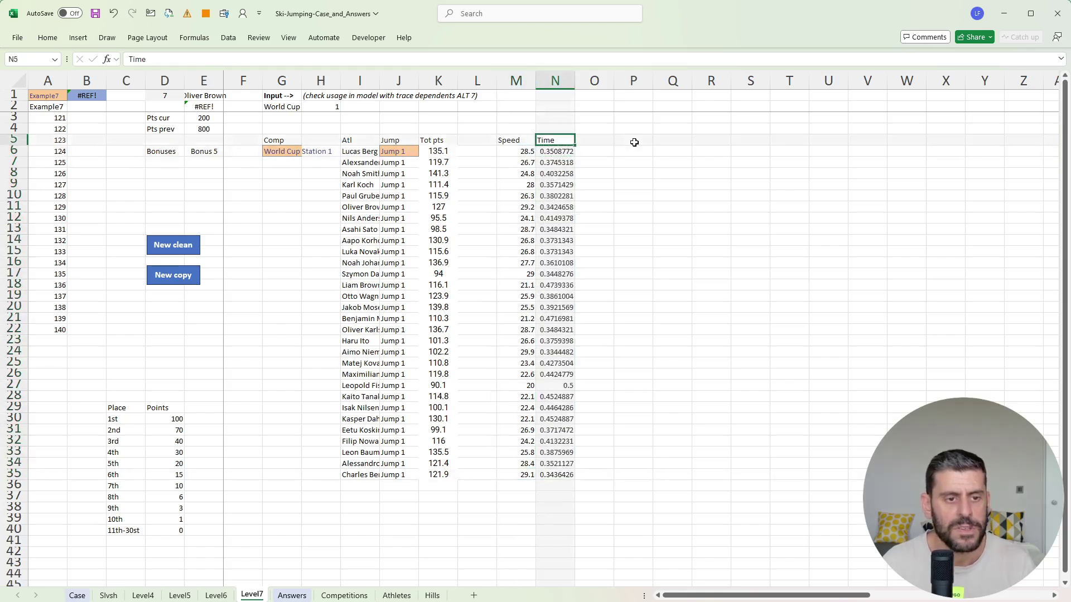
Step: Enter the header Pen in O5 beside the Time column
{"action": "key", "text": "Right"}
{"action": "type", "text": "Pen"}
{"action": "key", "text": "Return"}
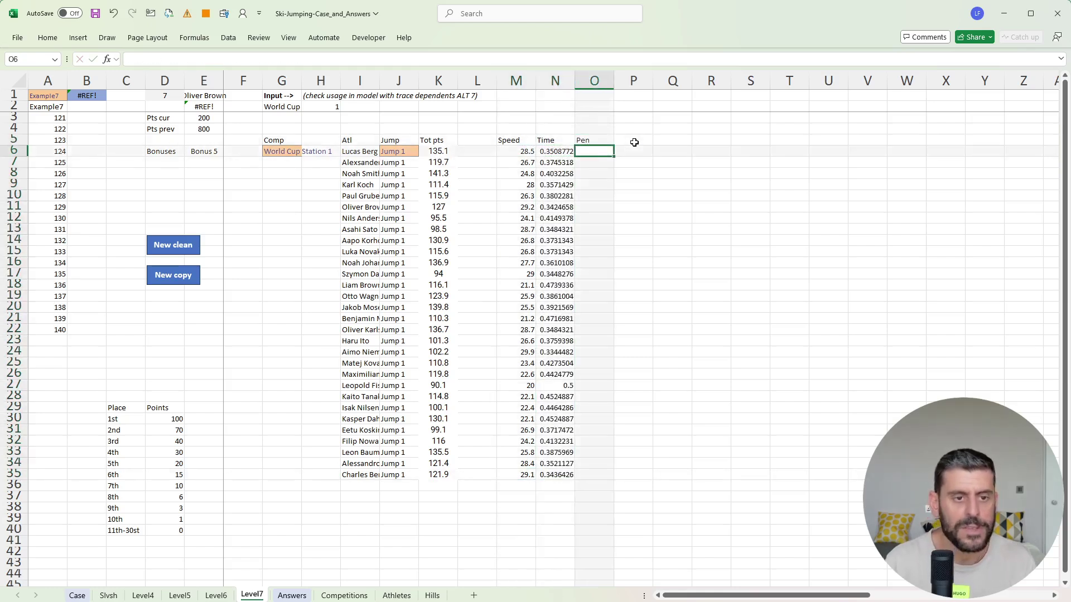
Step: Check the start delay rule on the Case sheet and rename the Level7 header in O5 to Delay
{"action": "type", "text": "+"}
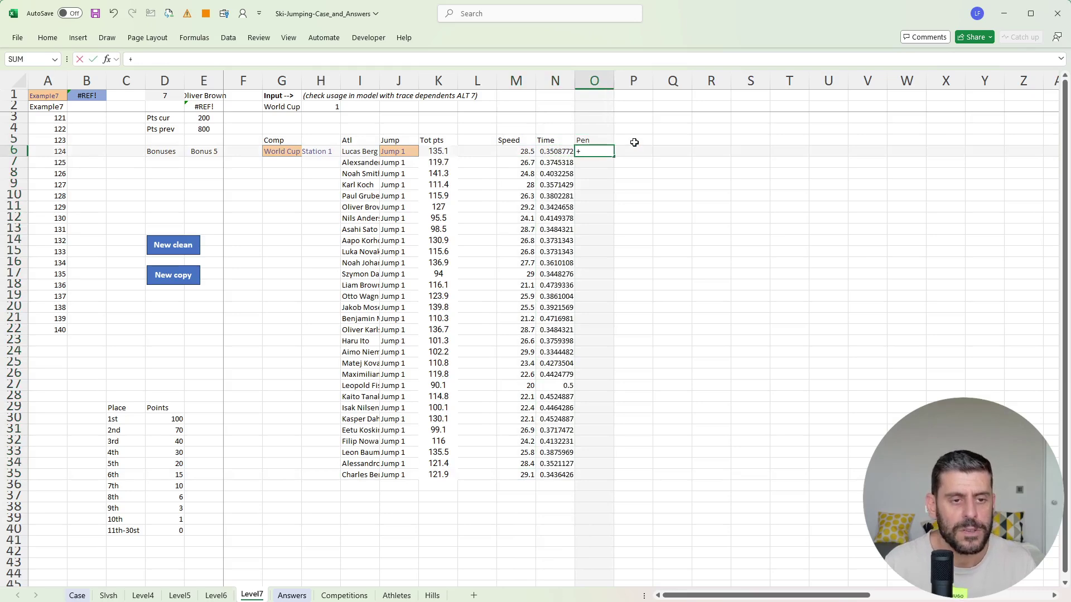
{"action": "key", "text": "Escape"}
{"action": "left_click", "coordinate": [83, 594]}
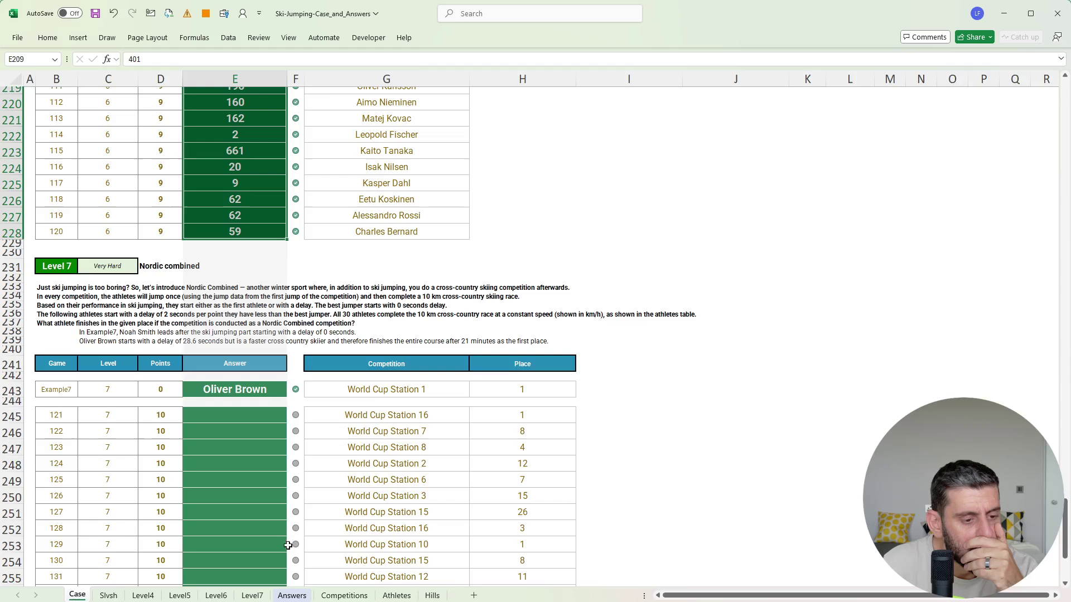
{"action": "left_click", "coordinate": [269, 593]}
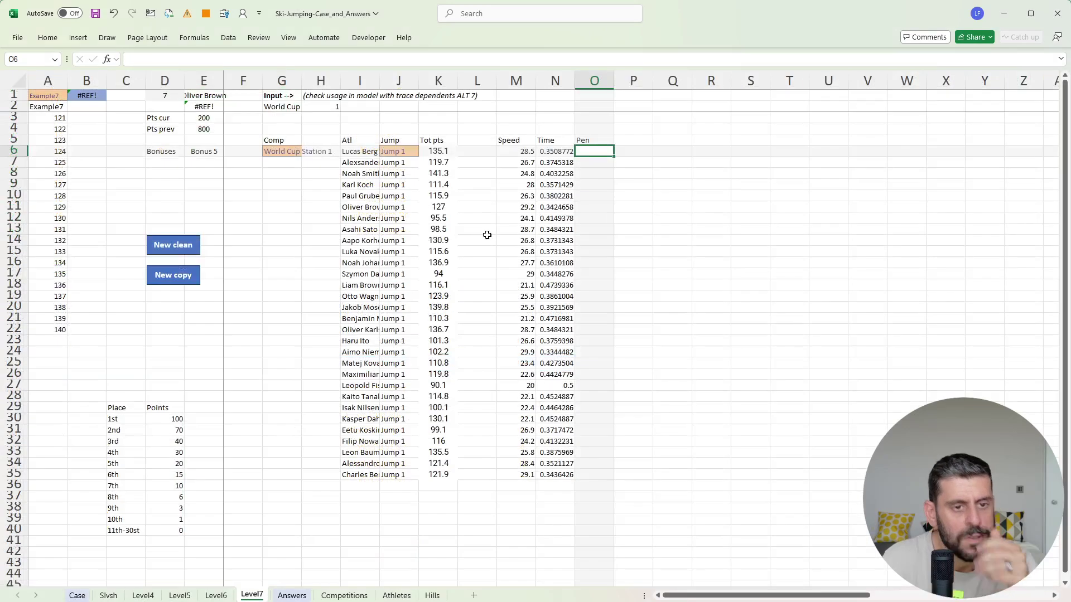
{"action": "key", "text": "Up"}
{"action": "type", "text": "De"}
{"action": "key", "text": "Return"}
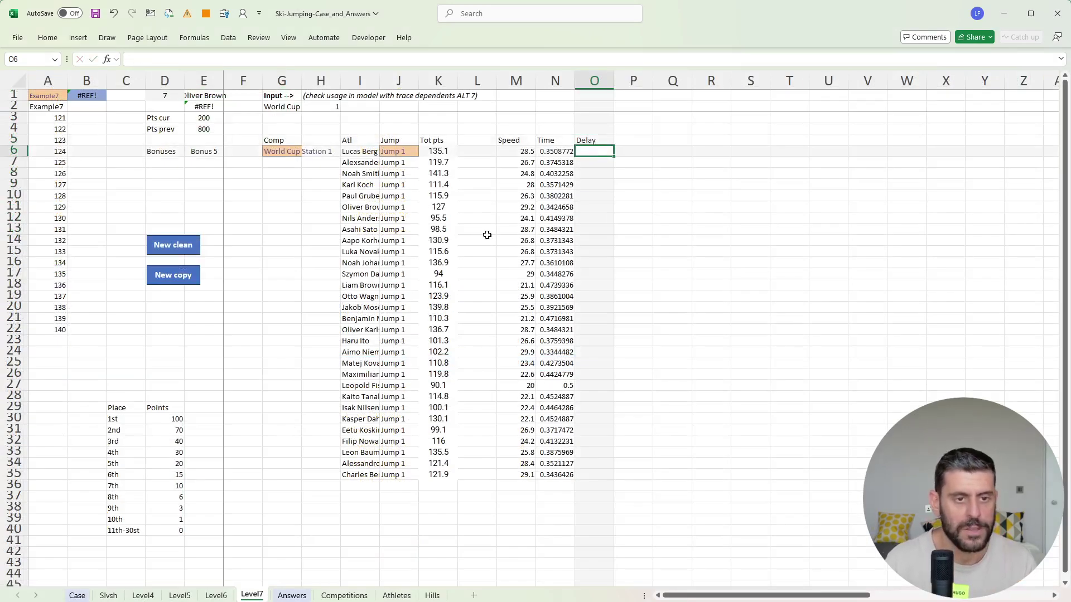
Step: Calculate in O6 the athlete's points gap to the best jumper as (MAX(K6:K35)-K6)
{"action": "type", "text": "+"}
{"action": "key", "text": "Left"}
{"action": "key", "text": "Left"}
{"action": "key", "text": "Left"}
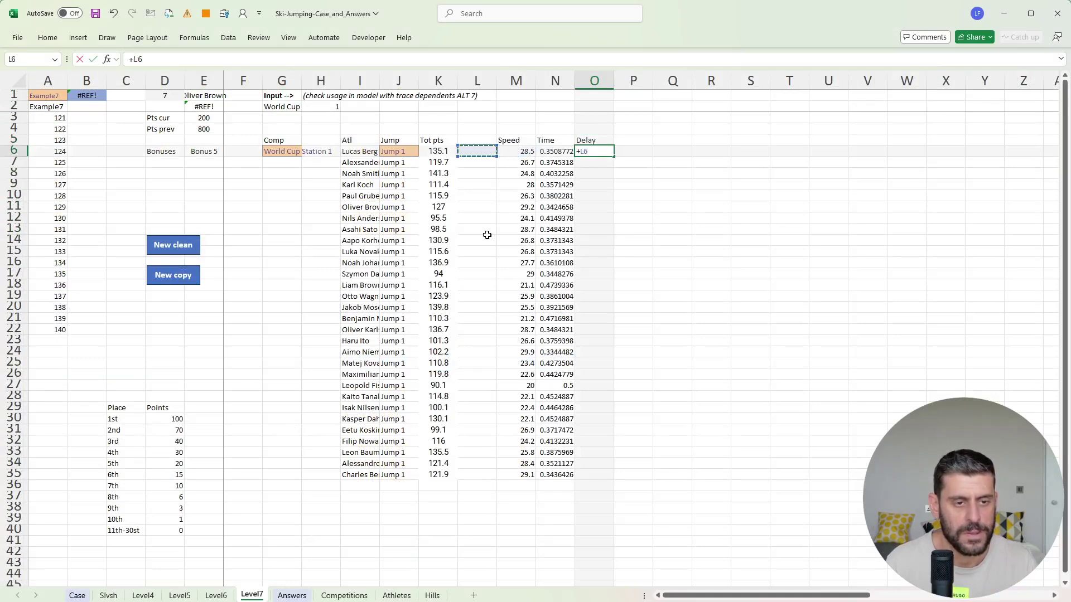
{"action": "key", "text": "BackSpace"}
{"action": "key", "text": "BackSpace"}
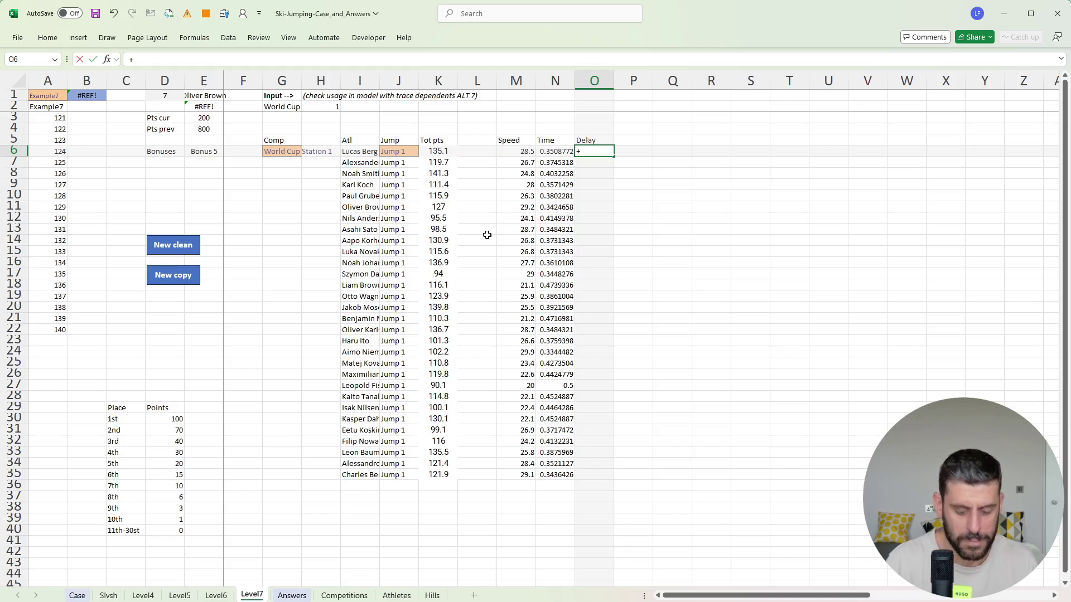
{"action": "type", "text": "(MAX("}
{"action": "key", "text": "Left"}
{"action": "key", "text": "Left"}
{"action": "key", "text": "Left"}
{"action": "key", "text": "Left"}
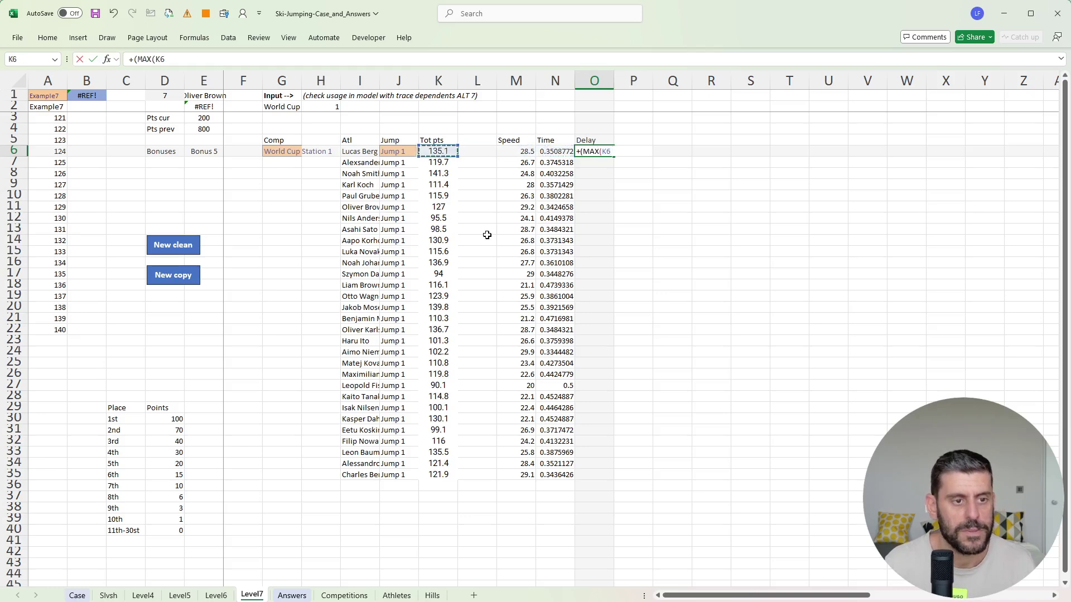
{"action": "key", "text": "ctrl+shift+Down"}
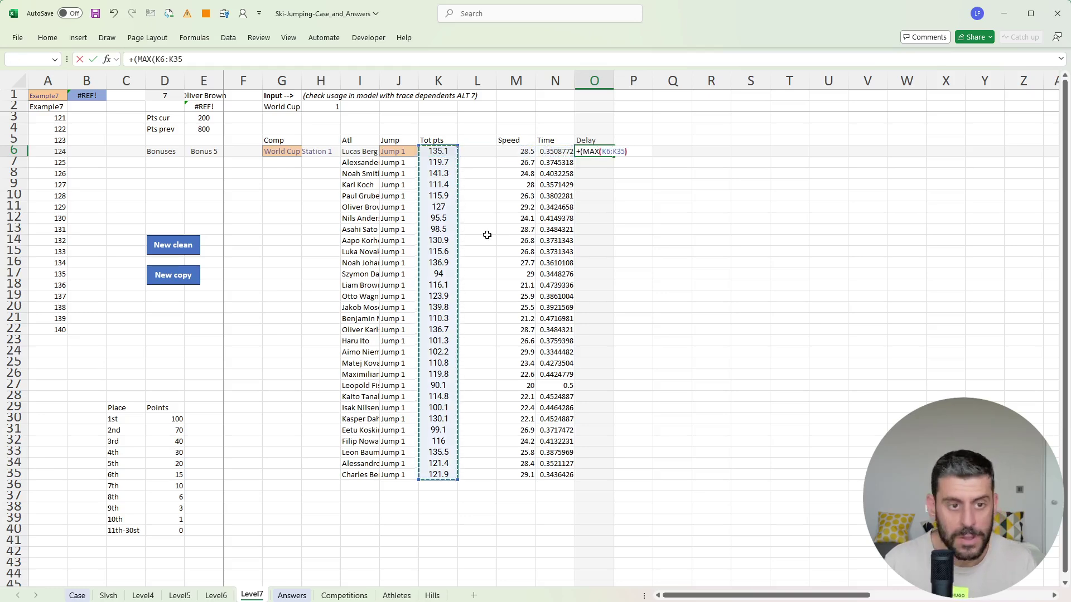
{"action": "type", "text": ")-"}
{"action": "key", "text": "Left"}
{"action": "key", "text": "Left"}
{"action": "key", "text": "Left"}
{"action": "key", "text": "Left"}
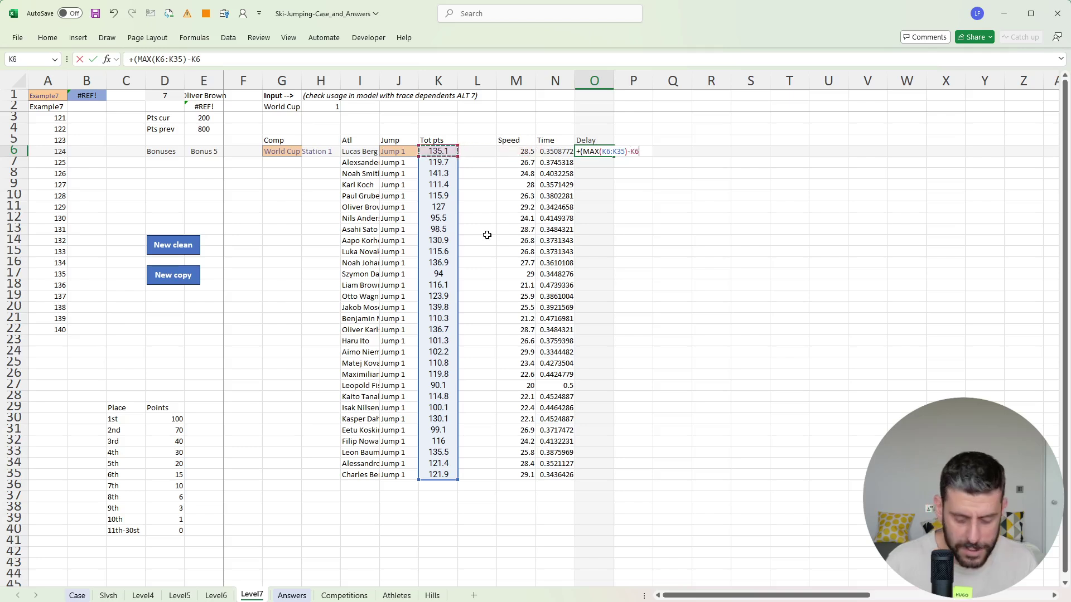
{"action": "type", "text": ")"}
{"action": "key", "text": "ctrl+Return"}
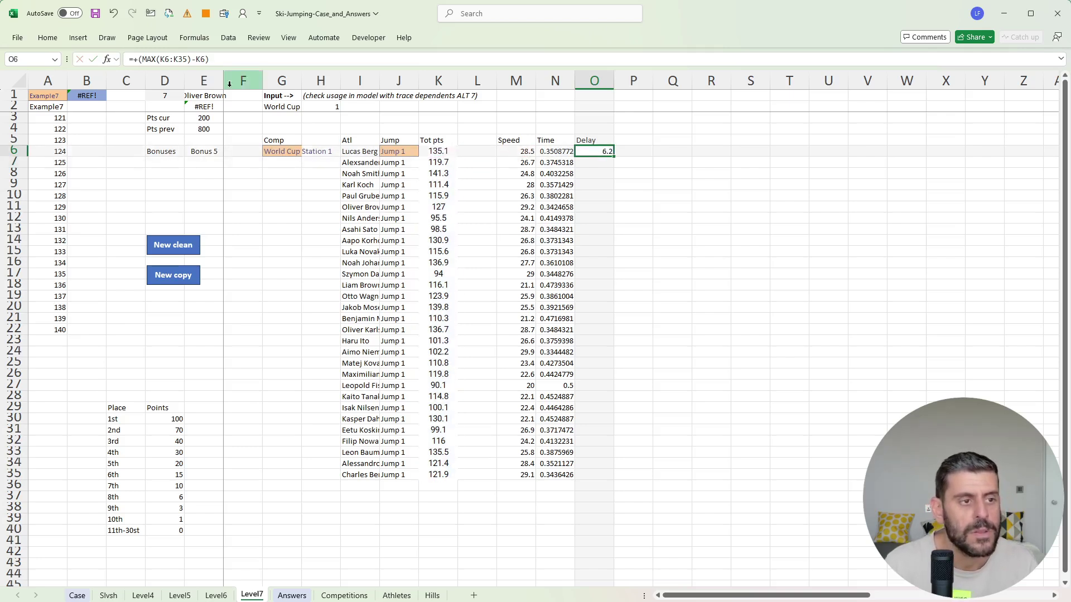
Step: Multiply the points gap in O6 by 2 and lock its MAX range as $K$6:$K$35
{"action": "left_click", "coordinate": [251, 57]}
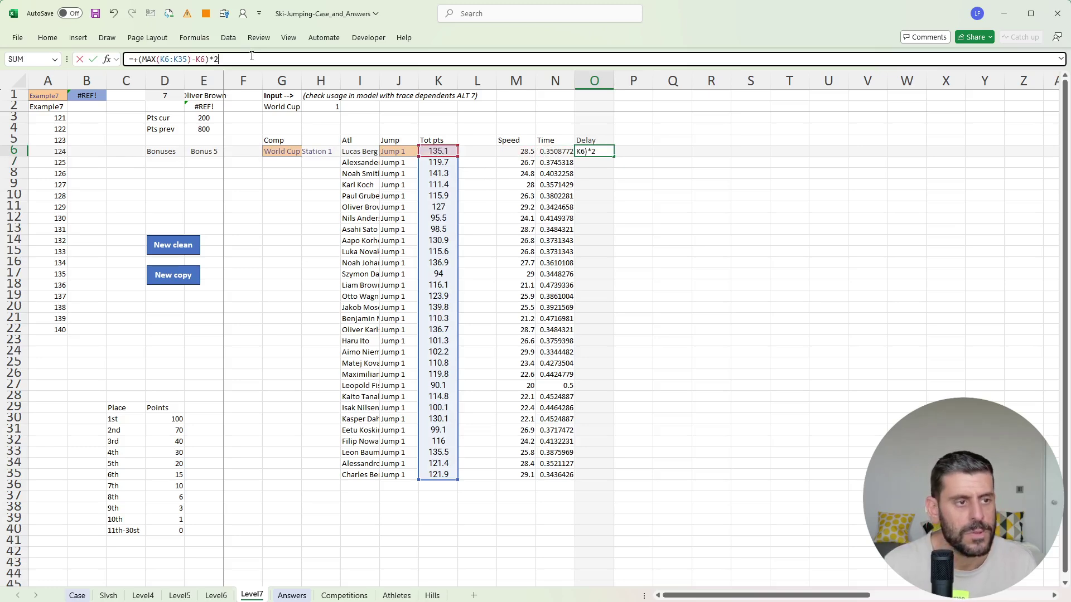
{"action": "key", "text": "F4"}
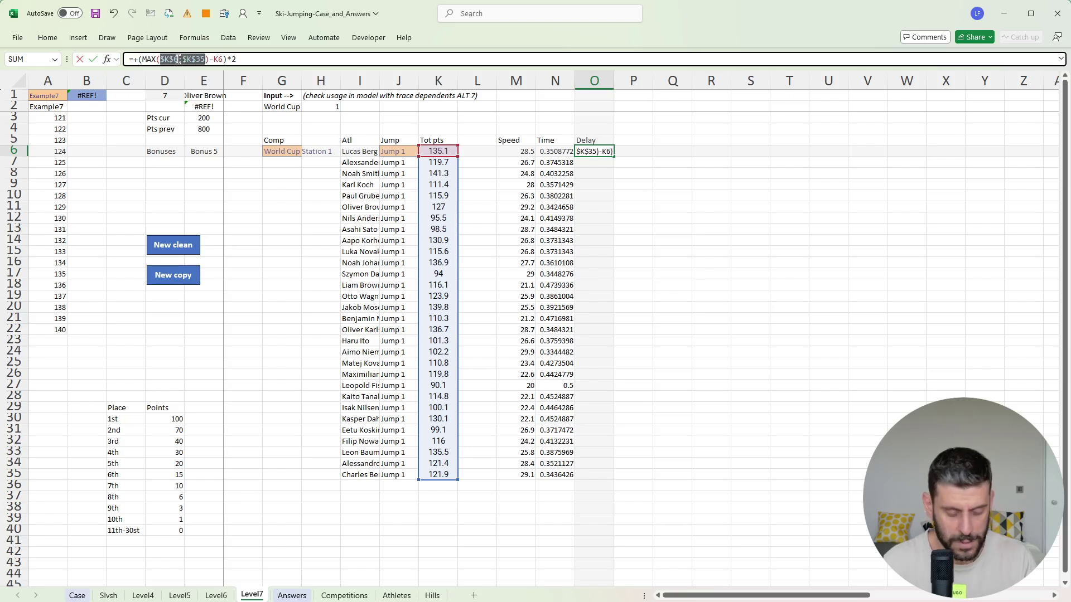
{"action": "key", "text": "ctrl+Return"}
Step: Fill the delay formula from O6 down to O35 and check the example winner's row
{"action": "key", "text": "ctrl+c"}
{"action": "key", "text": "Left"}
{"action": "key", "text": "ctrl+Down"}
{"action": "key", "text": "Right"}
{"action": "key", "text": "ctrl+shift+Up"}
{"action": "key", "text": "ctrl+v"}
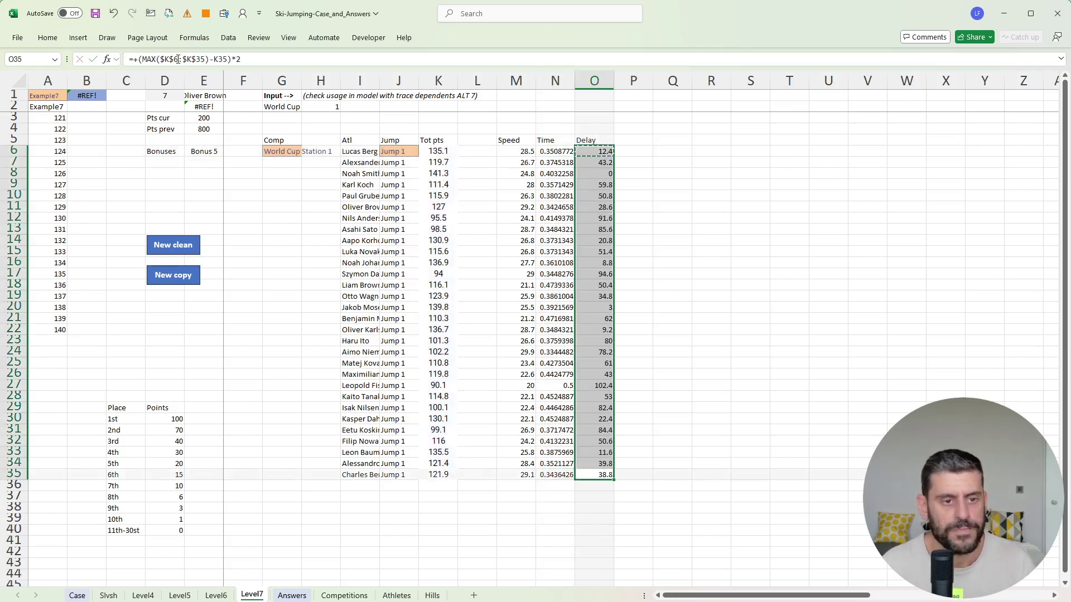
{"action": "left_click_drag", "start_coordinate": [357, 209], "coordinate": [600, 203]}
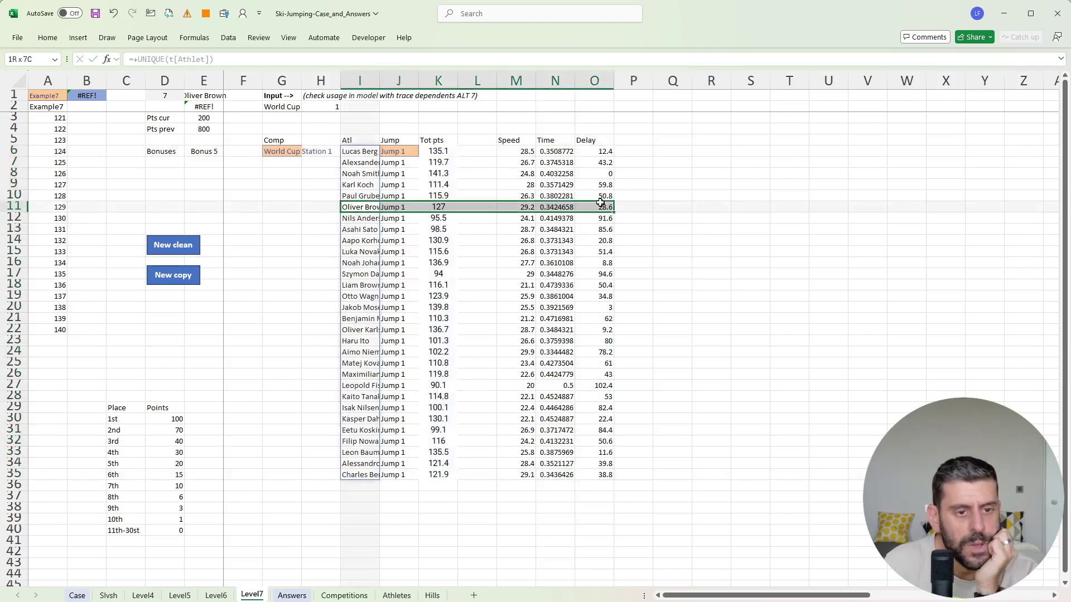
Step: Add a Tot time header in P5 and calculate the total hours in P6 as N6+O6/60/60
{"action": "left_click", "coordinate": [638, 136]}
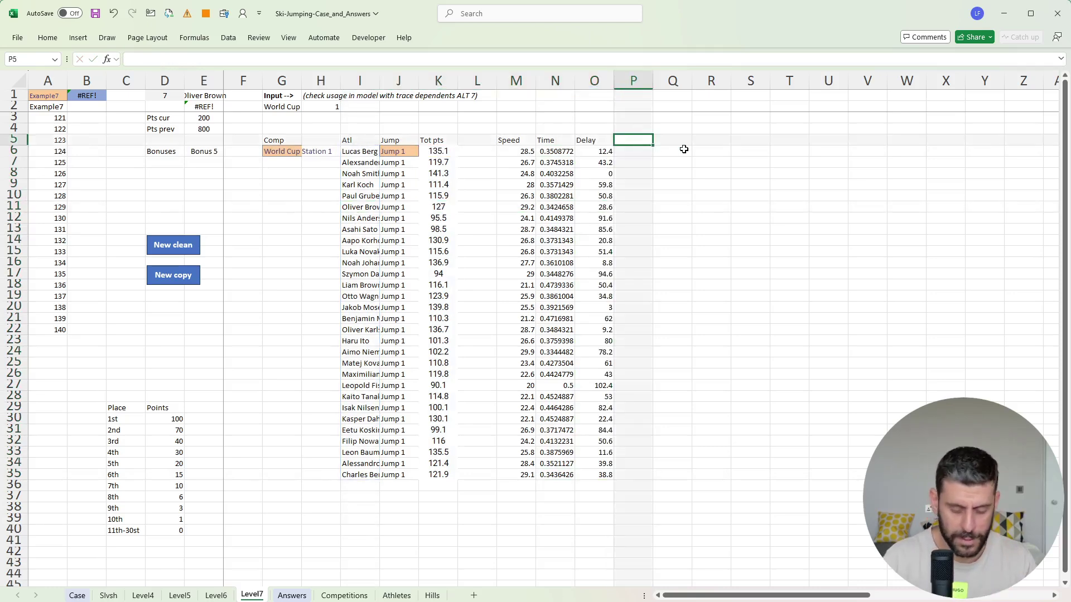
{"action": "key", "text": "F2"}
{"action": "type", "text": "Tot time"}
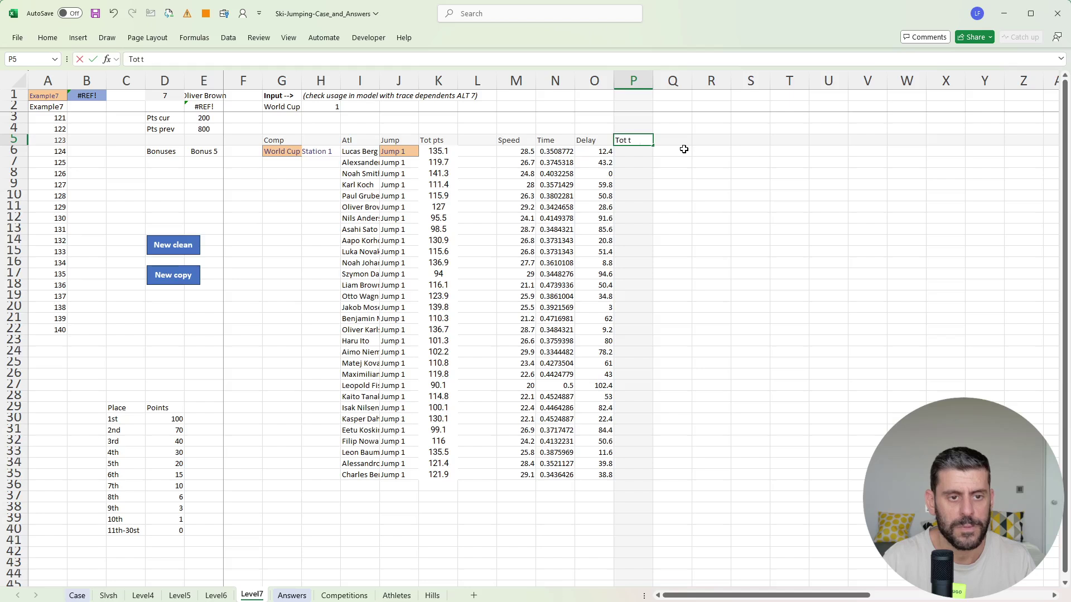
{"action": "key", "text": "Return"}
{"action": "type", "text": "+"}
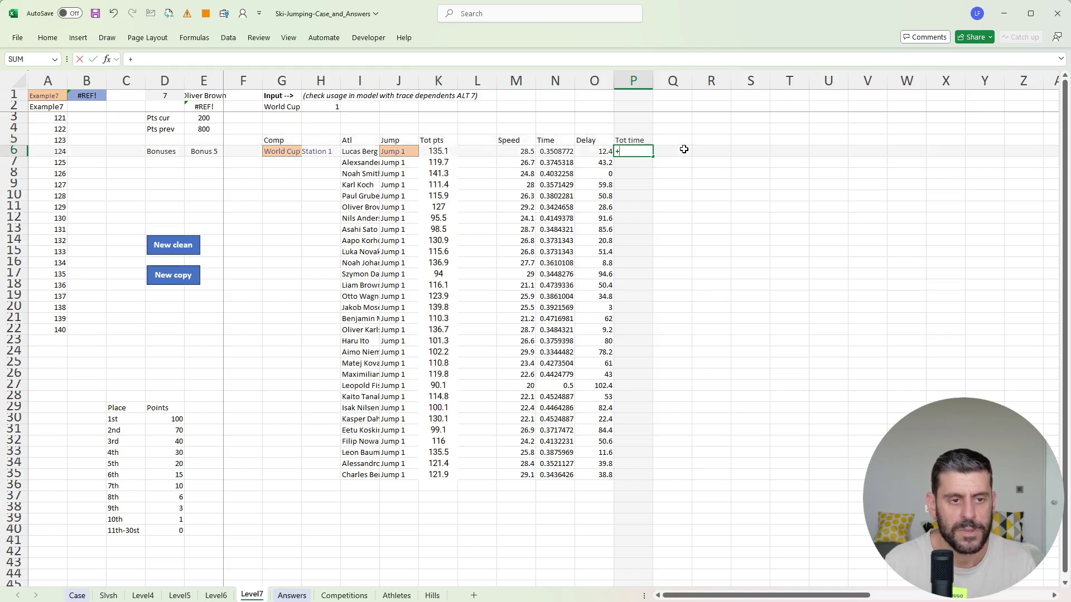
{"action": "key", "text": "Left"}
{"action": "key", "text": "Left"}
{"action": "type", "text": "+"}
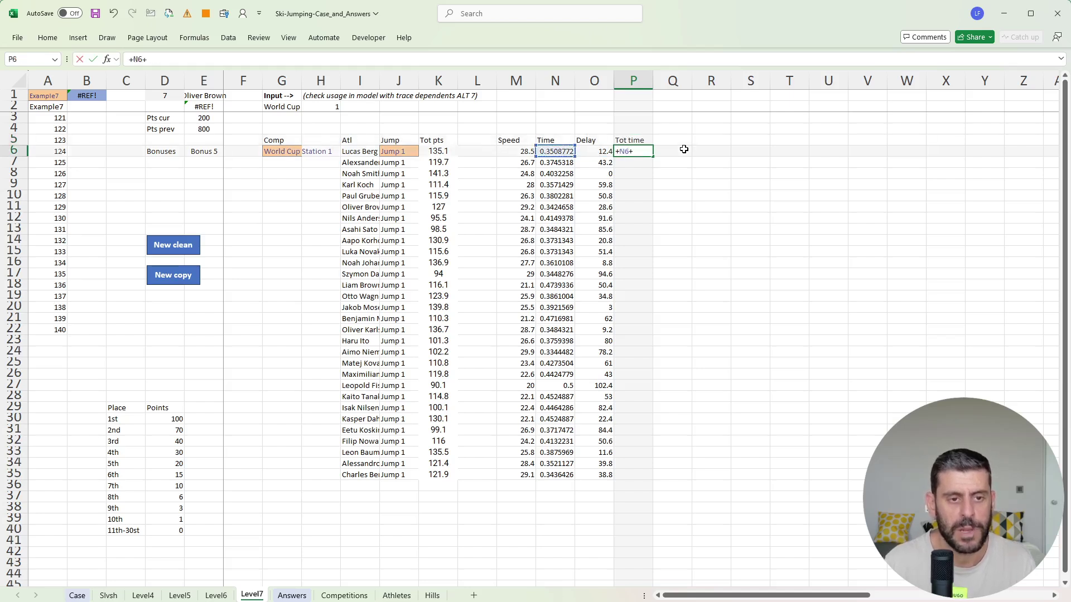
{"action": "key", "text": "Left"}
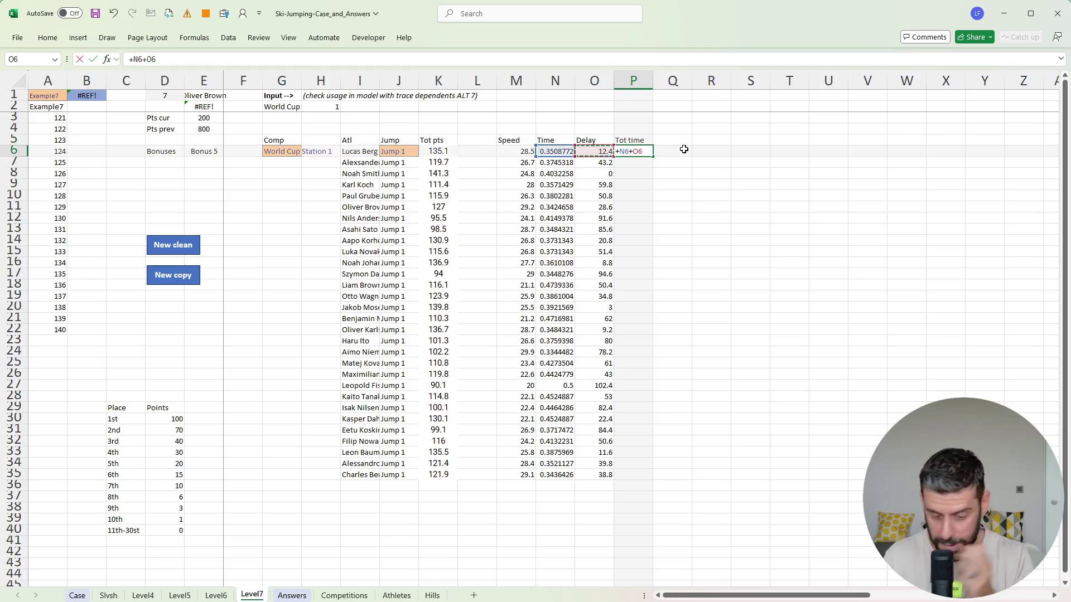
{"action": "type", "text": "/60/60"}
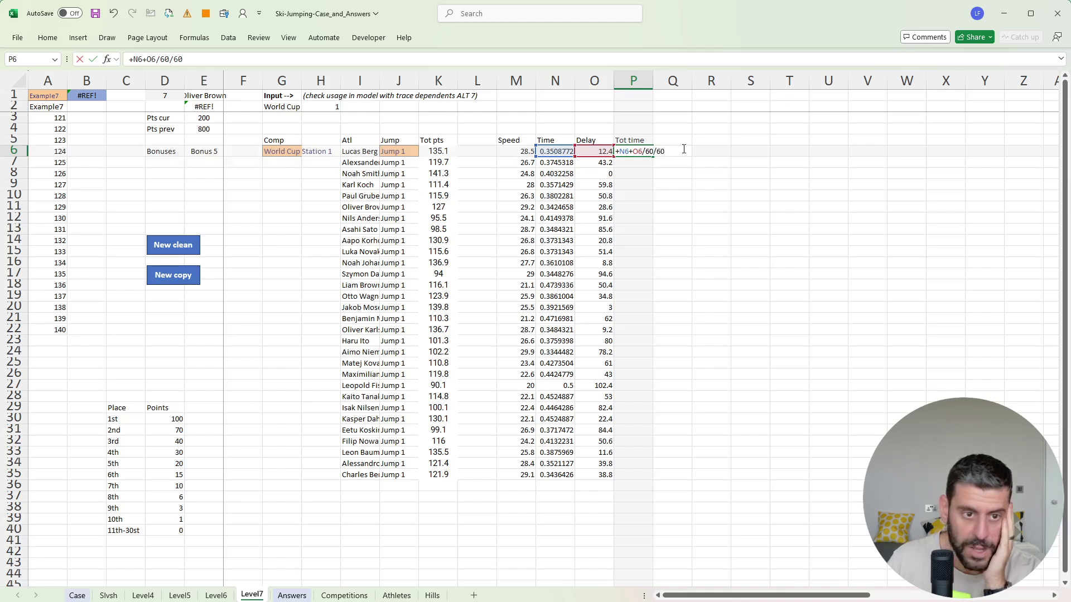
{"action": "key", "text": "Return"}
Step: Fill the total time formula from P6 down to P35 for all athletes
{"action": "key", "text": "Up"}
{"action": "key", "text": "ctrl+c"}
{"action": "key", "text": "Left"}
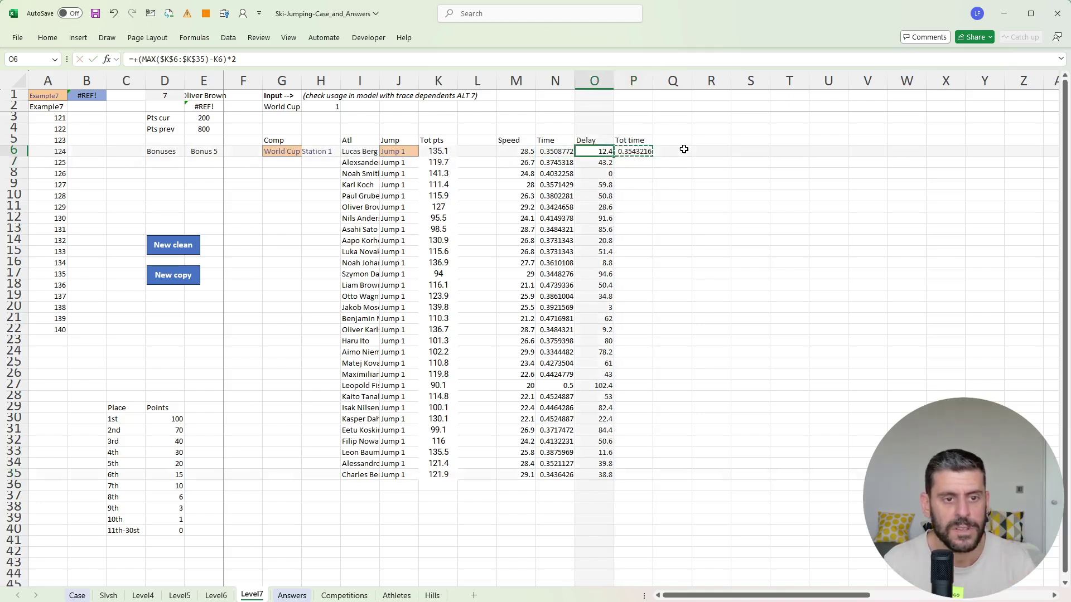
{"action": "key", "text": "ctrl+Down"}
{"action": "key", "text": "Right"}
{"action": "key", "text": "ctrl+shift+Up"}
{"action": "key", "text": "Return"}
{"action": "key", "text": "ctrl+Up"}
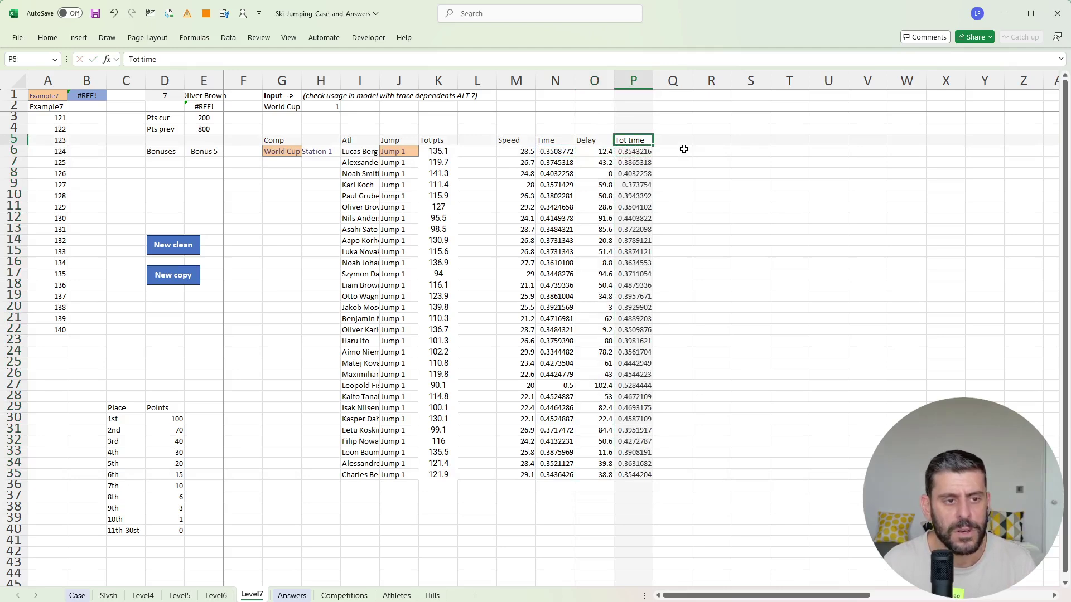
Step: Enter the header Sorted in R5, leaving one empty column after the total times
{"action": "key", "text": "Right"}
{"action": "key", "text": "Right"}
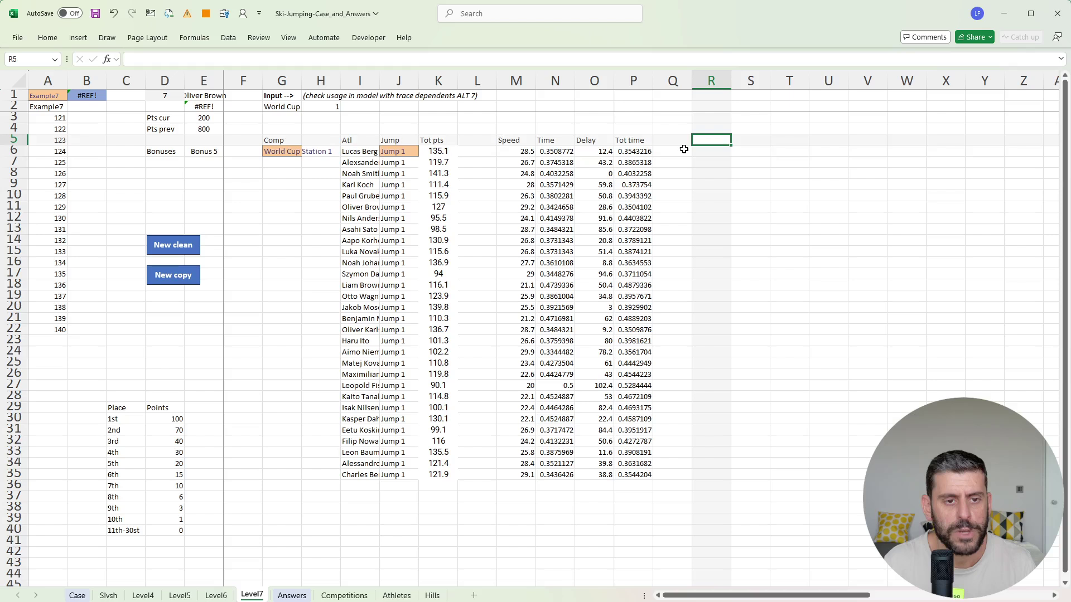
{"action": "key", "text": "Down"}
{"action": "type", "text": "+"}
{"action": "key", "text": "Escape"}
{"action": "key", "text": "Up"}
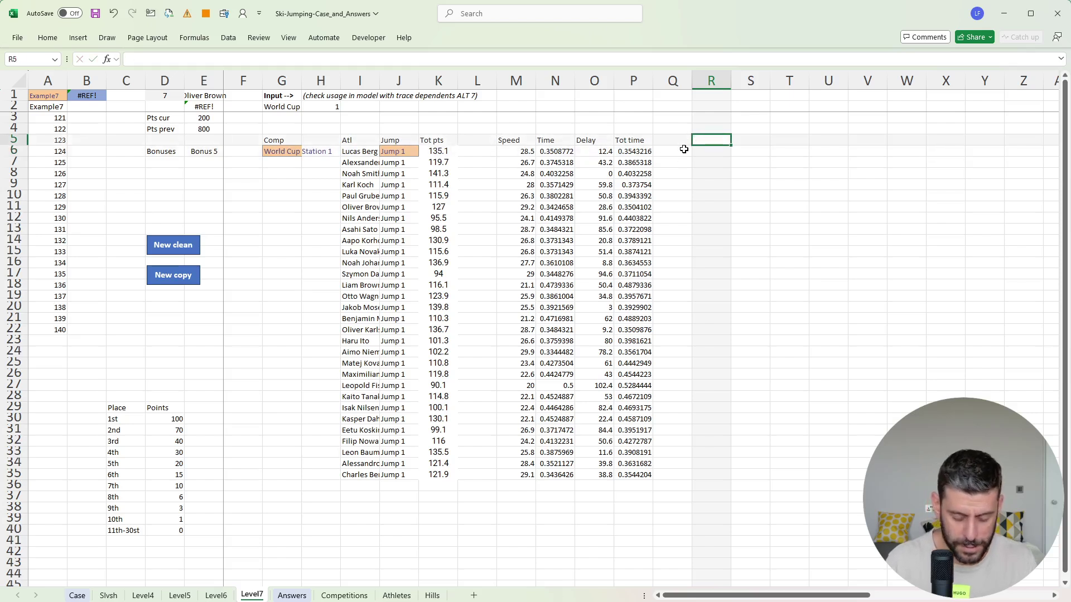
{"action": "type", "text": "Sorted"}
{"action": "key", "text": "Return"}
Step: List the athletes in R6 by ascending total time with SORTBY(I6#,P6:P35,1)
{"action": "type", "text": "+SORTBY("}
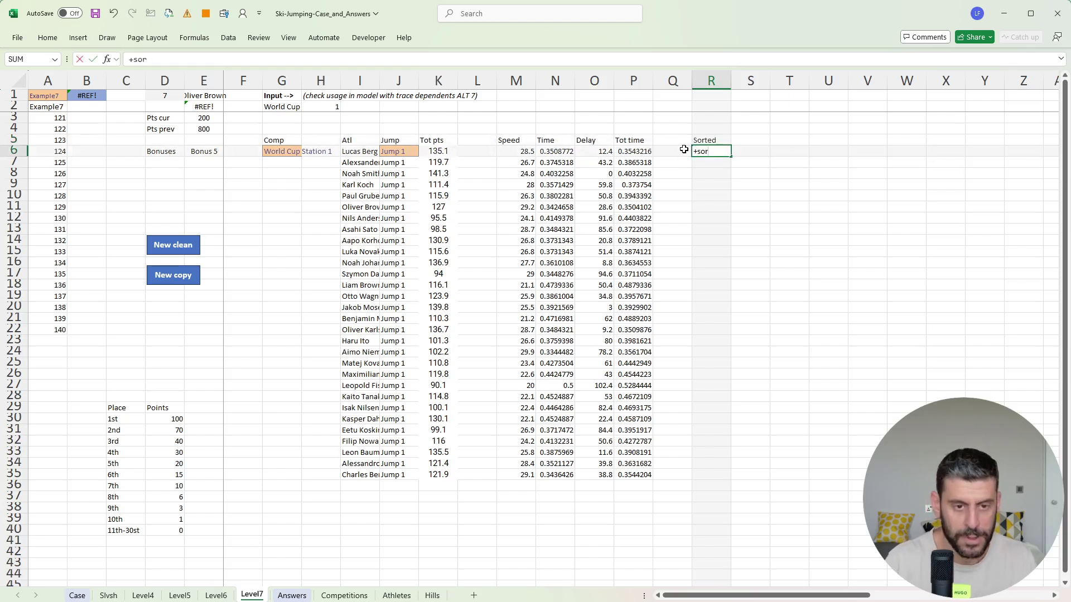
{"action": "key", "text": "Left"}
{"action": "key", "text": "Left"}
{"action": "key", "text": "Left"}
{"action": "key", "text": "Left"}
{"action": "key", "text": "Left"}
{"action": "key", "text": "Left"}
{"action": "key", "text": "Left"}
{"action": "key", "text": "Left"}
{"action": "key", "text": "Left"}
{"action": "type", "text": "#"}
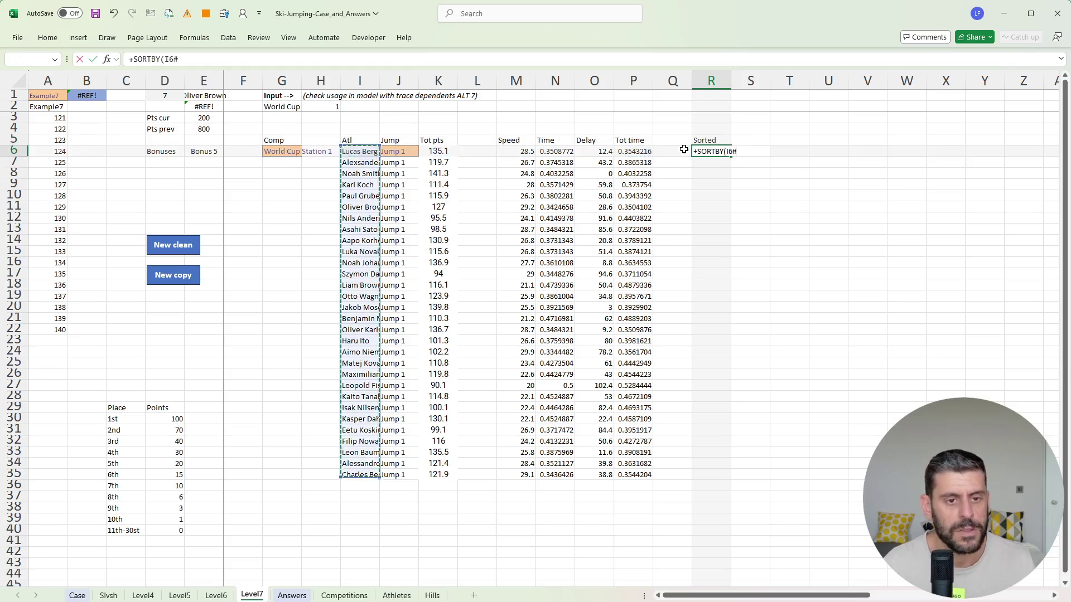
{"action": "type", "text": ","}
{"action": "key", "text": "Left"}
{"action": "key", "text": "Left"}
{"action": "key", "text": "ctrl+shift+Down"}
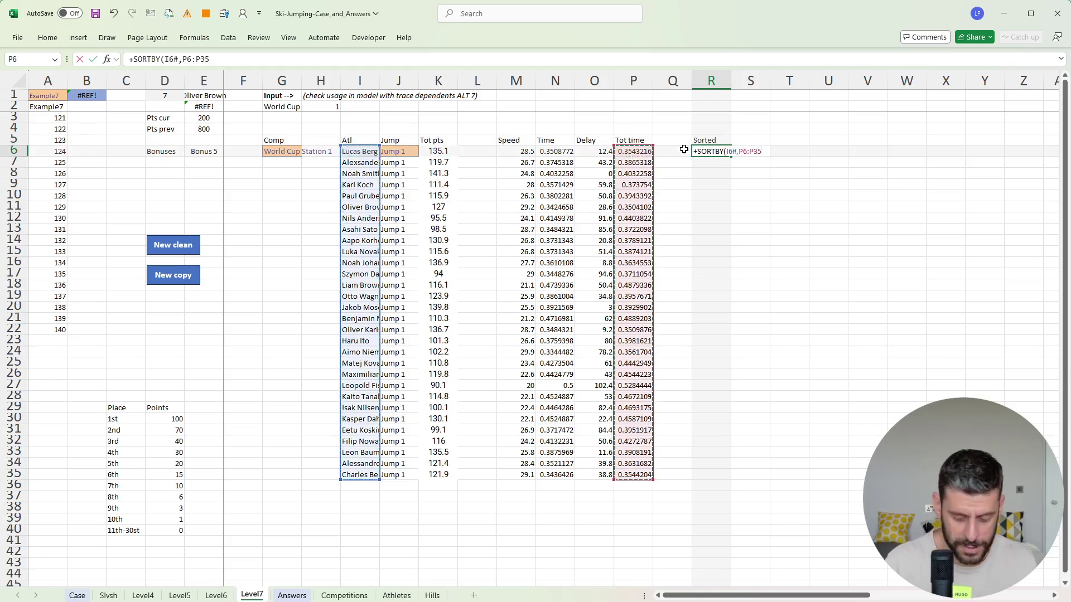
{"action": "type", "text": ",1)"}
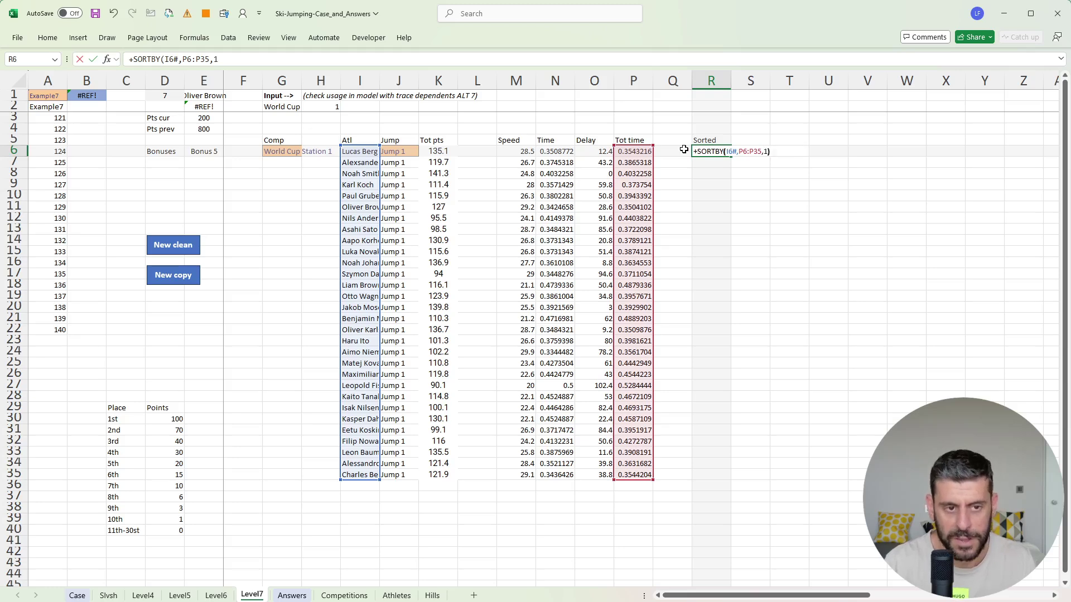
{"action": "key", "text": "Return"}
Step: Add a Rank header in S5, link S6 to the required place in H2, and give it the orange input highlight
{"action": "key", "text": "Up"}
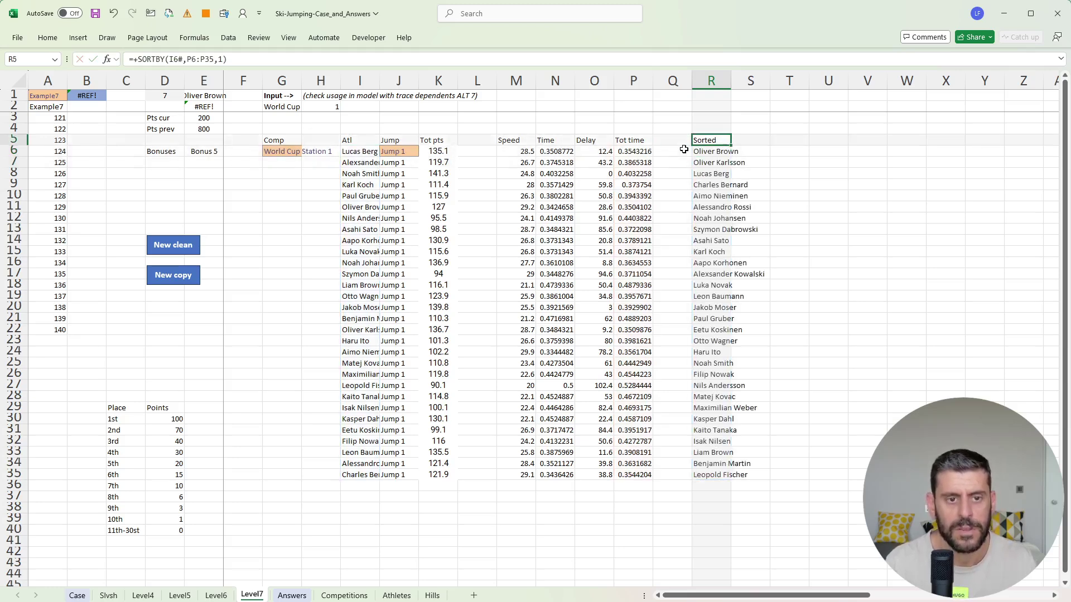
{"action": "key", "text": "Up"}
{"action": "key", "text": "Right"}
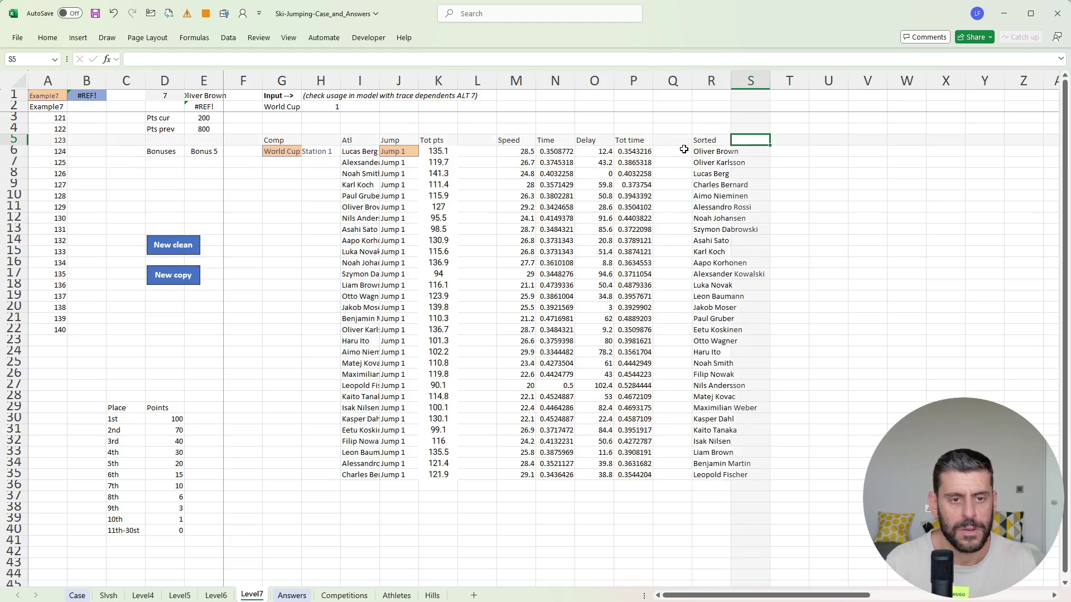
{"action": "type", "text": "Rank"}
{"action": "key", "text": "Return"}
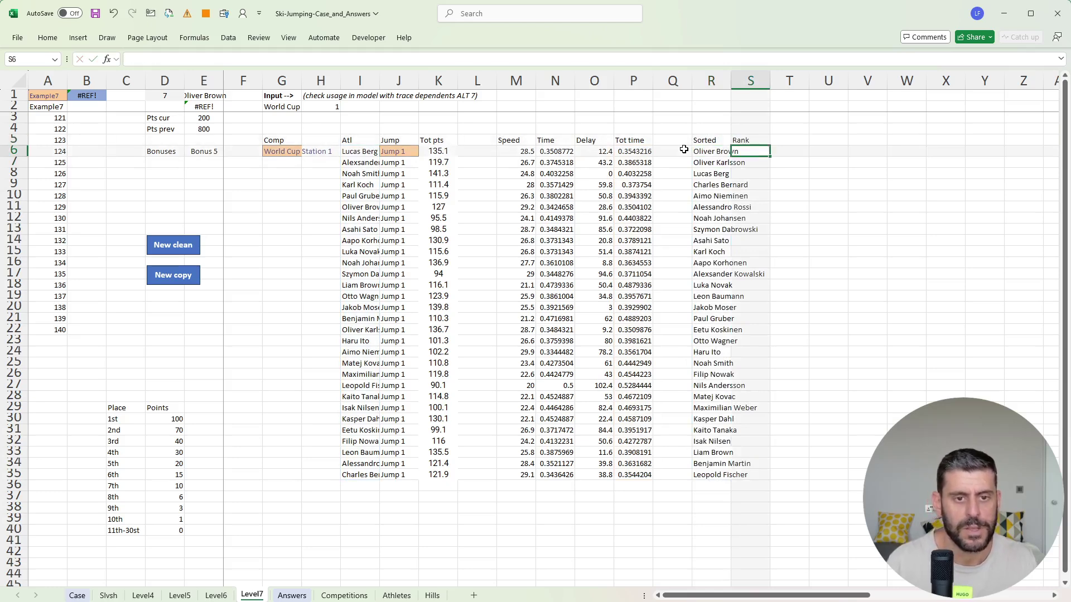
{"action": "type", "text": "1"}
{"action": "key", "text": "Return"}
{"action": "key", "text": "Up"}
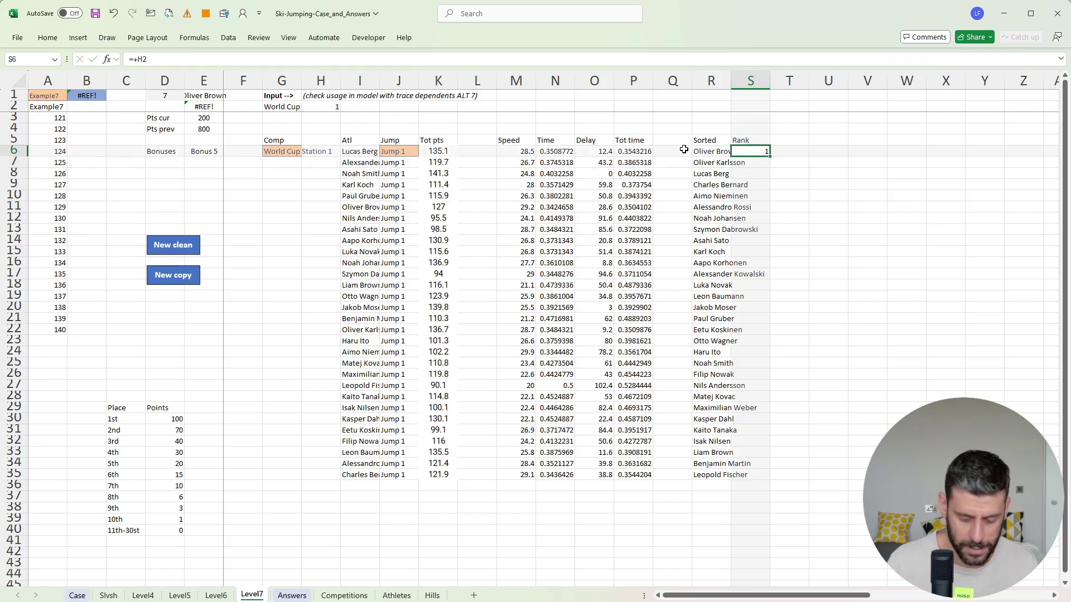
{"action": "key", "text": "alt+8"}
Step: Add an Atl header in T5 and return the athlete at the chosen rank in T6 with INDEX(R6#,S6)
{"action": "key", "text": "Right"}
{"action": "key", "text": "Up"}
{"action": "type", "text": "Atl"}
{"action": "key", "text": "Return"}
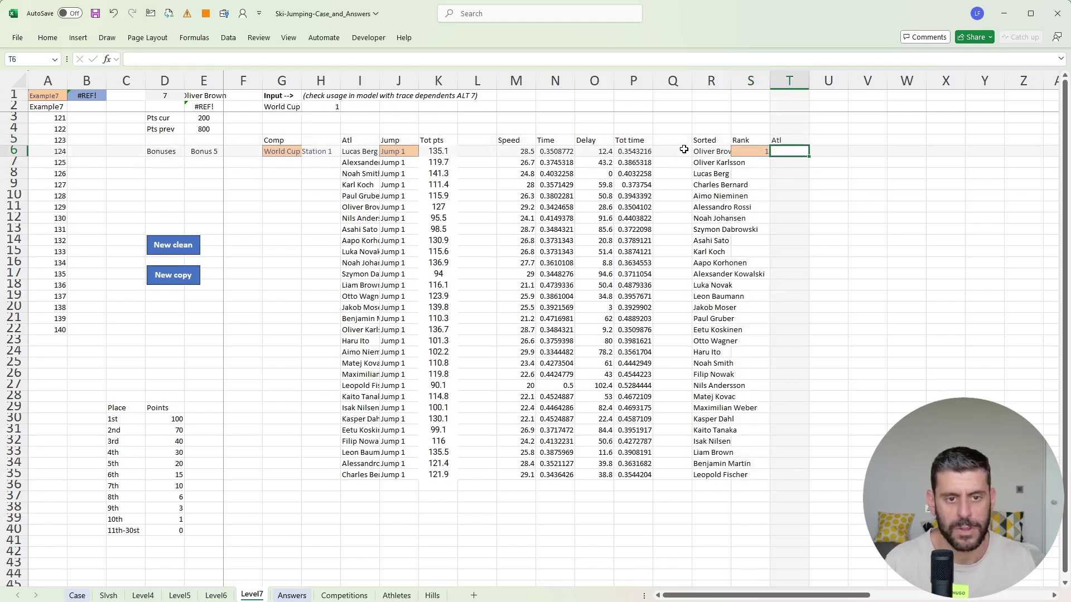
{"action": "type", "text": "+ind"}
{"action": "key", "text": "Tab"}
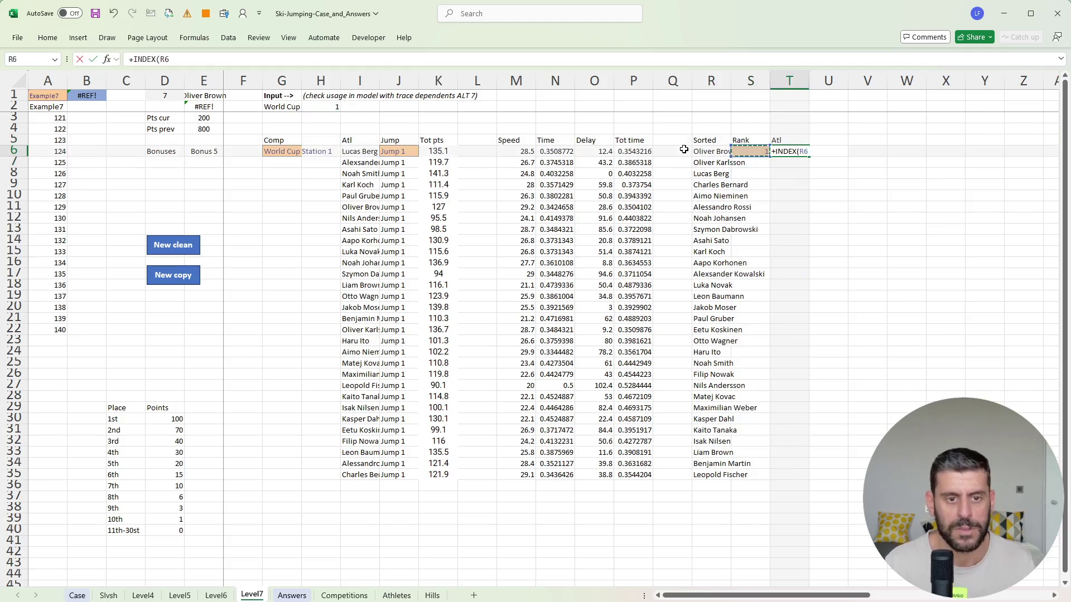
{"action": "key", "text": "Left"}
{"action": "key", "text": "Left"}
{"action": "type", "text": "#,"}
{"action": "key", "text": "Left"}
{"action": "key", "text": "Return"}
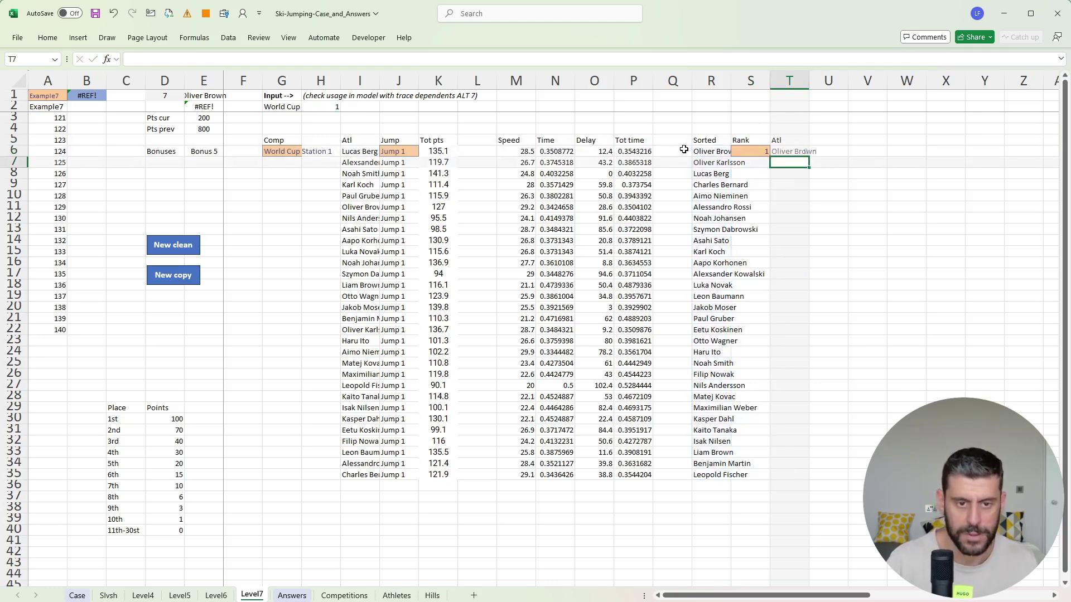
Step: Link the model output cell B1 to the athlete result in T6
{"action": "left_click", "coordinate": [96, 99]}
{"action": "type", "text": "+"}
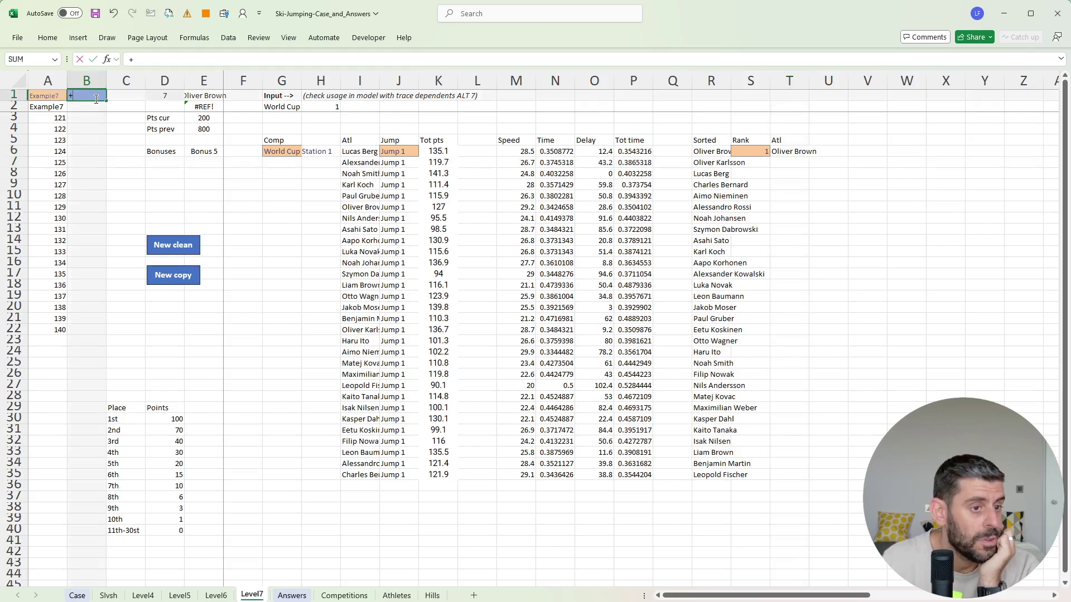
{"action": "left_click", "coordinate": [776, 150]}
{"action": "key", "text": "Return"}
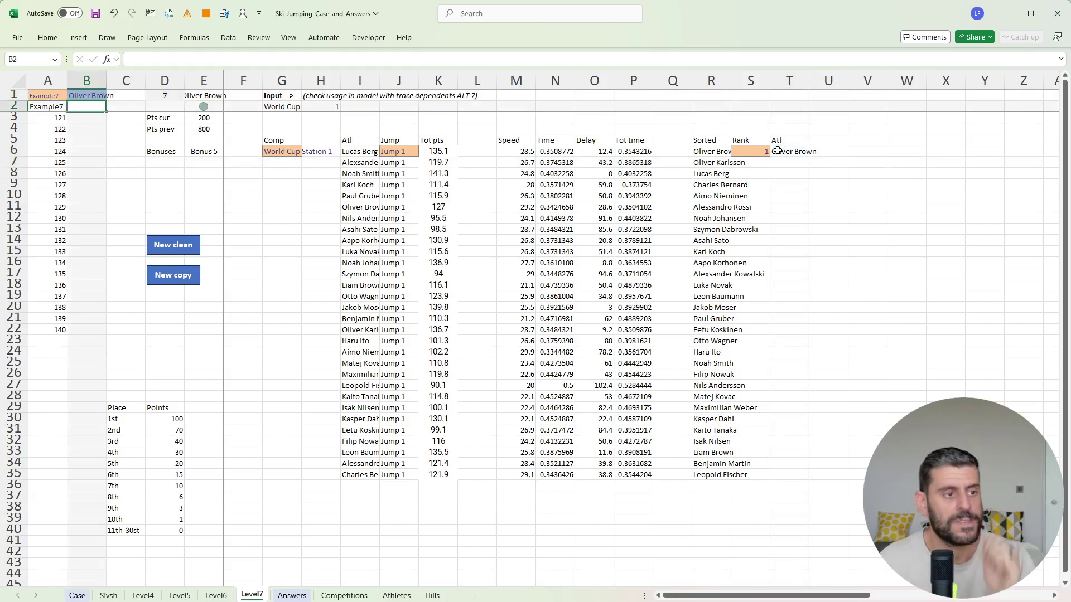
Step: Build a data table over A1:B22 with A1 as the column input cell and recalculate it
{"action": "key", "text": "Up"}
{"action": "key", "text": "Left"}
{"action": "key", "text": "ctrl+a"}
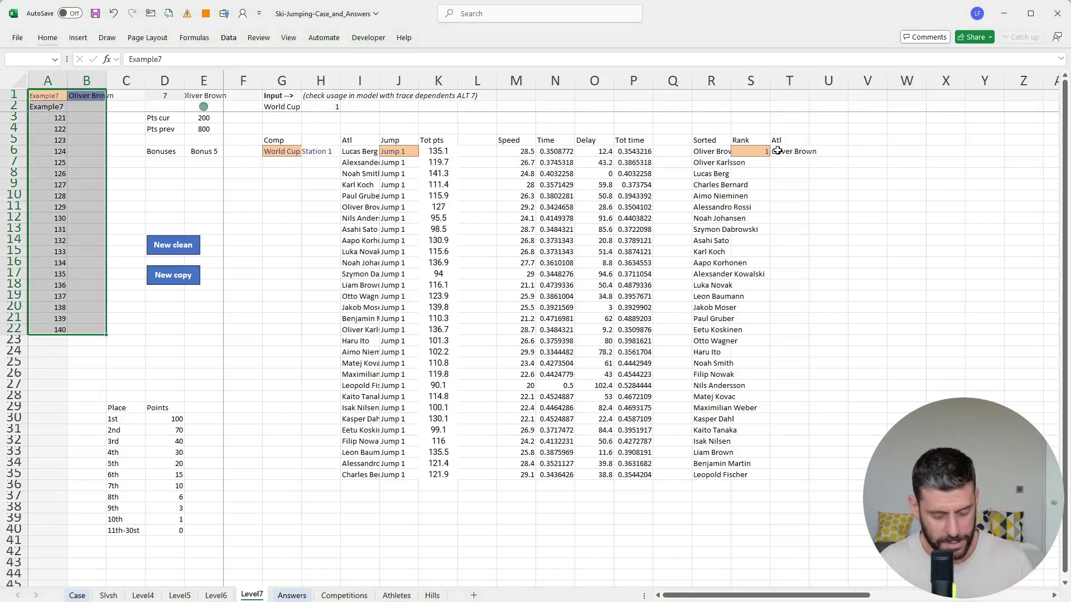
{"action": "key", "text": "Up"}
{"action": "key", "text": "Return"}
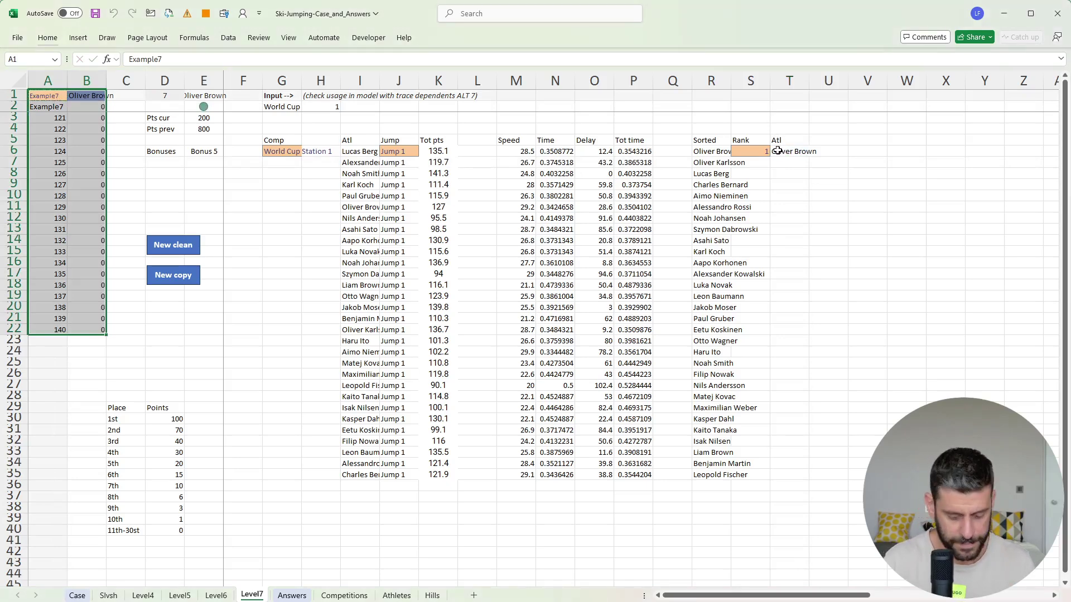
{"action": "key", "text": "alt+m"}
Step: Copy the results for games 121 to 140 from B3:B22 into the Level 7 answers on the Case sheet, starting at E245
{"action": "key", "text": "Right"}
{"action": "key", "text": "Down"}
{"action": "key", "text": "Down"}
{"action": "key", "text": "ctrl+shift+Down"}
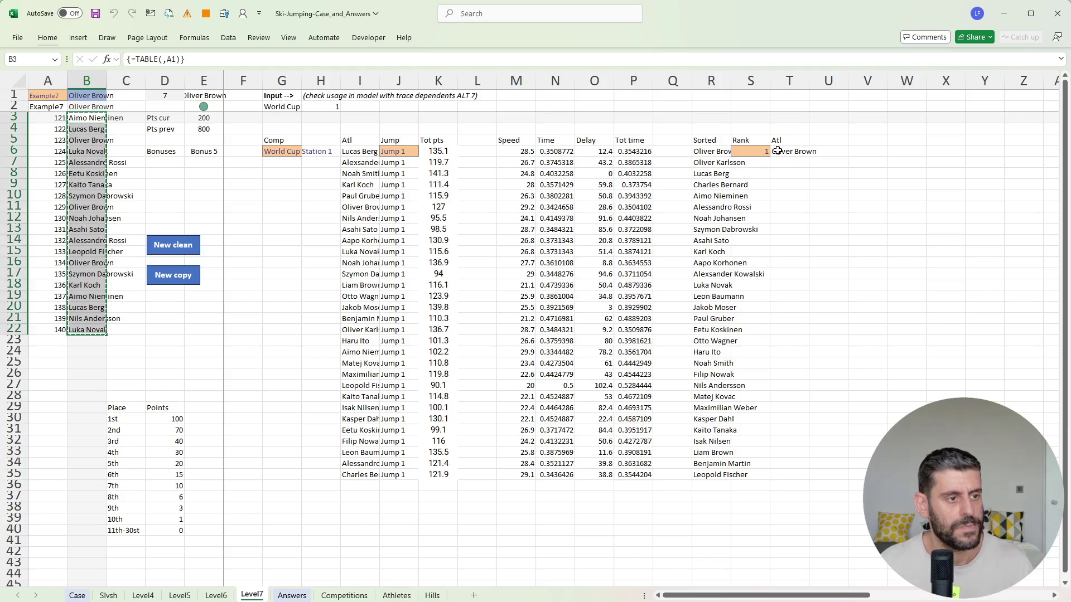
{"action": "left_click", "coordinate": [77, 596]}
{"action": "left_click", "coordinate": [219, 419]}
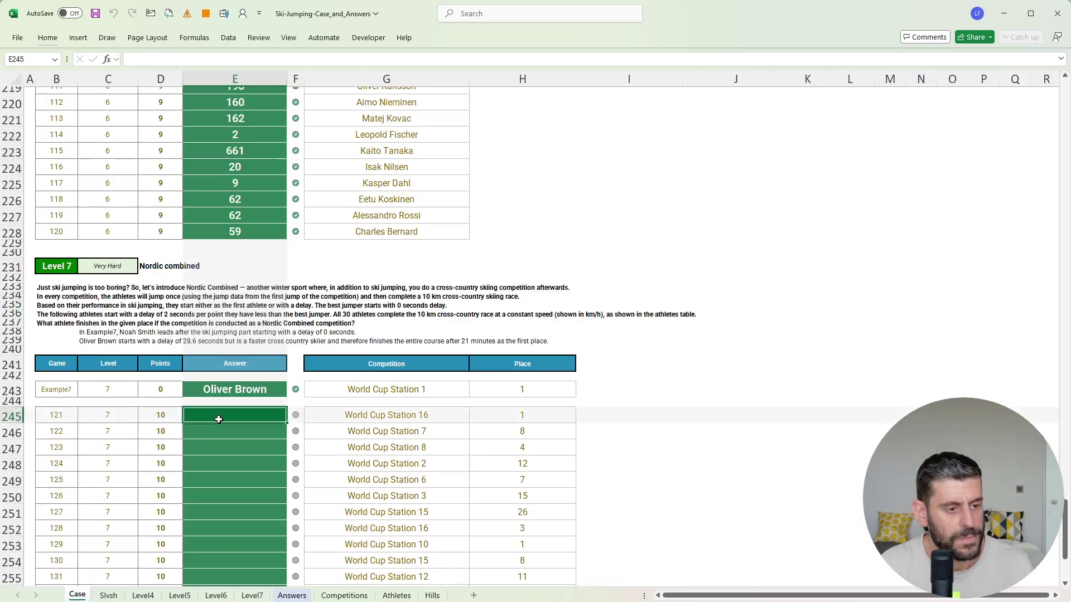
{"action": "key", "text": "ctrl+v"}
{"action": "scroll", "coordinate": [251, 447], "scroll_direction": "down", "scroll_amount": 2}
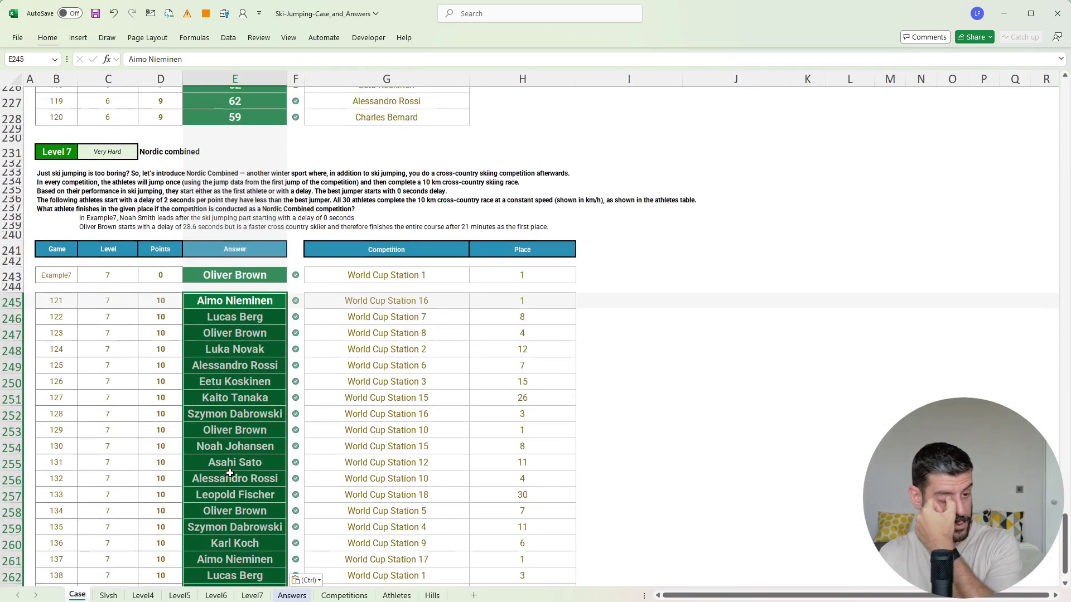
Step: Read through the five bonus questions on the Case sheet to see what each one requires
{"action": "scroll", "coordinate": [329, 425], "scroll_direction": "up", "scroll_amount": 20}
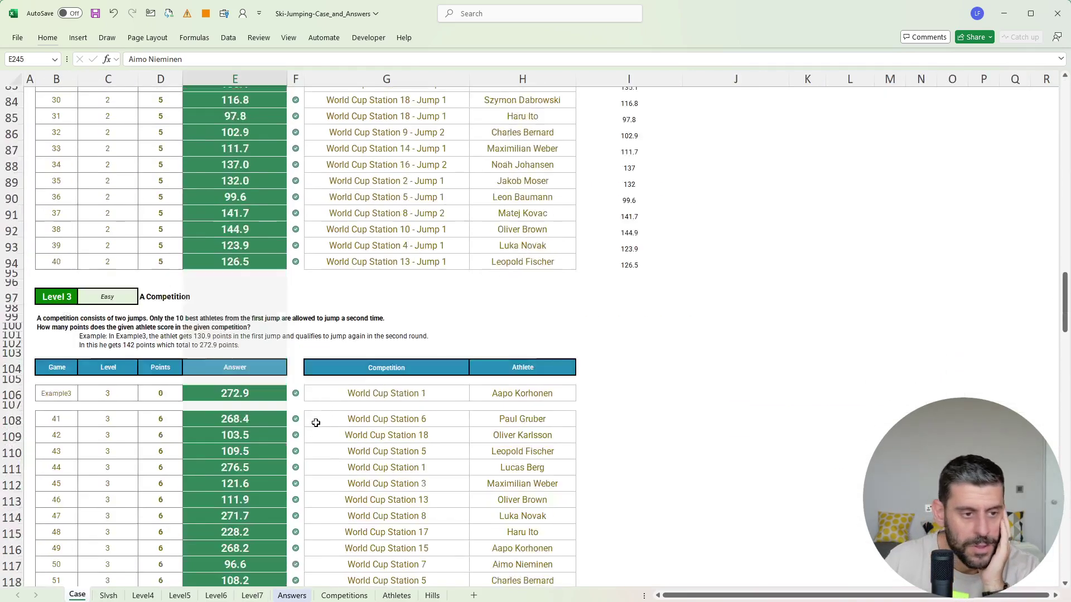
{"action": "scroll", "coordinate": [316, 422], "scroll_direction": "down", "scroll_amount": 5}
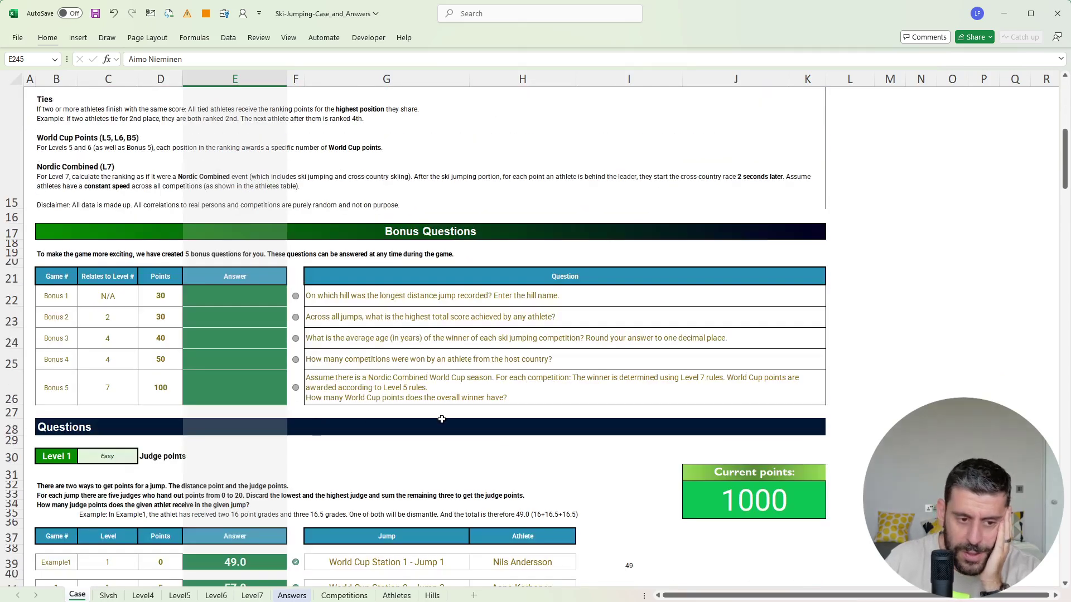
{"action": "left_click_drag", "start_coordinate": [273, 314], "coordinate": [265, 421]}
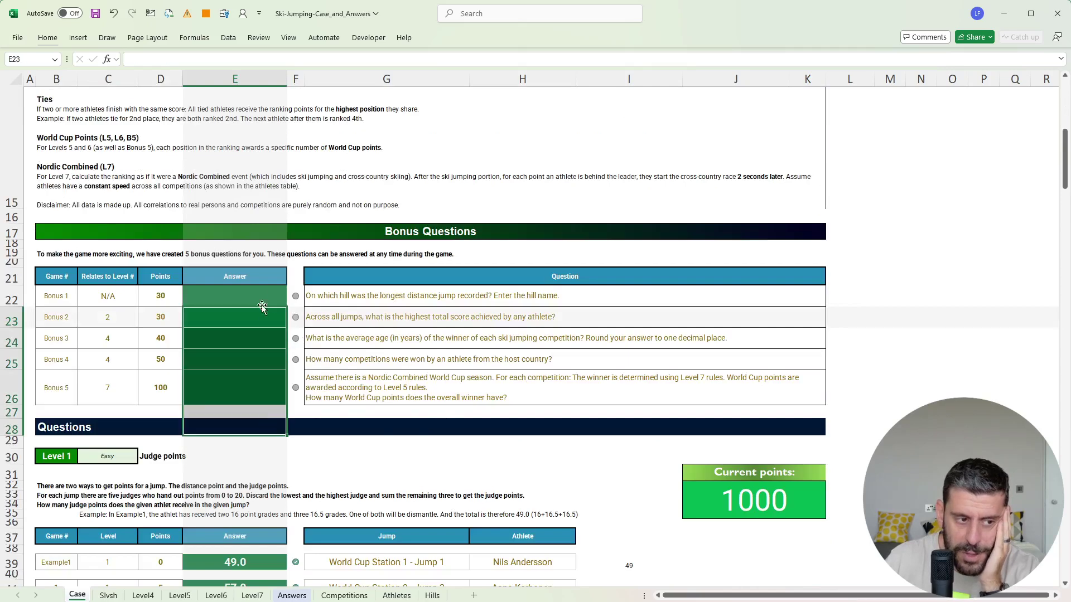
{"action": "left_click_drag", "start_coordinate": [261, 297], "coordinate": [255, 377]}
{"action": "left_click", "coordinate": [865, 324]}
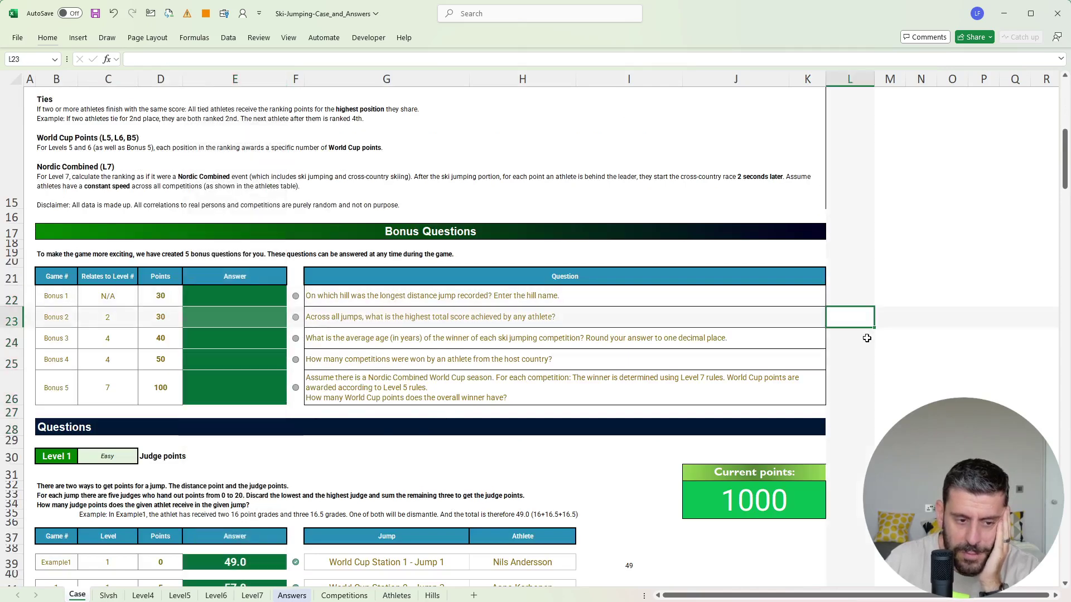
{"action": "left_click", "coordinate": [929, 357]}
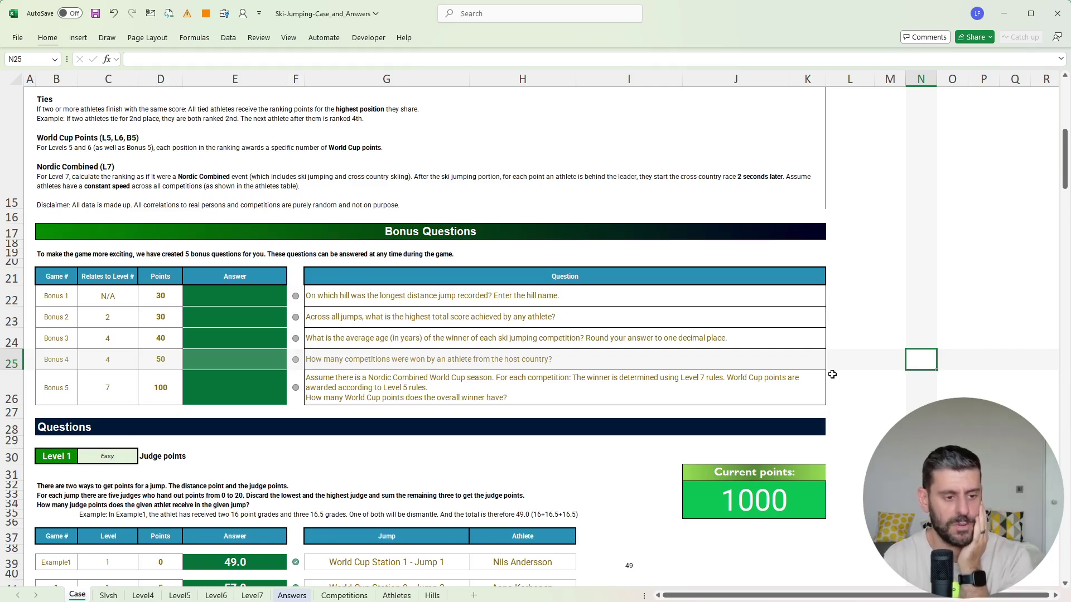
{"action": "left_click", "coordinate": [883, 339]}
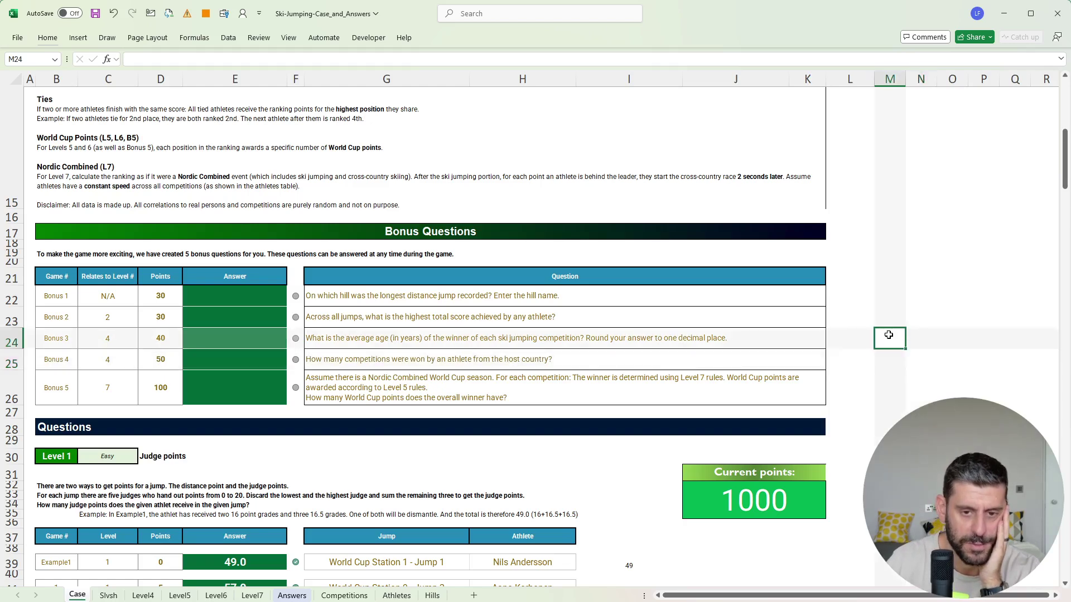
{"action": "left_click", "coordinate": [954, 310]}
Step: Filter the Competitions table on Distance (m) to the longest jump, 236, to identify its World Cup station for Bonus 1
{"action": "left_click", "coordinate": [214, 296]}
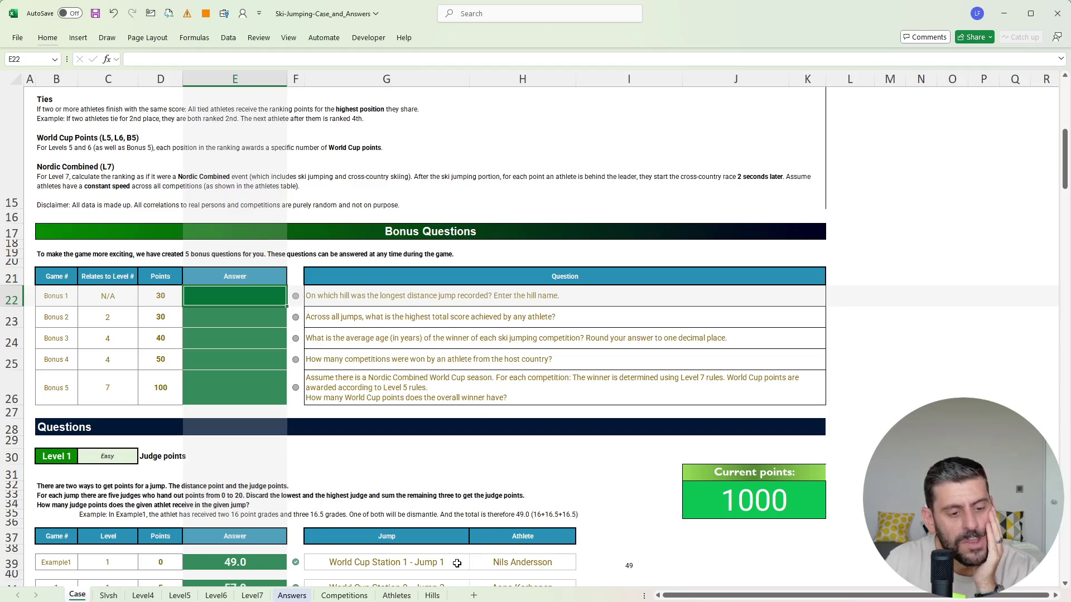
{"action": "left_click", "coordinate": [344, 596]}
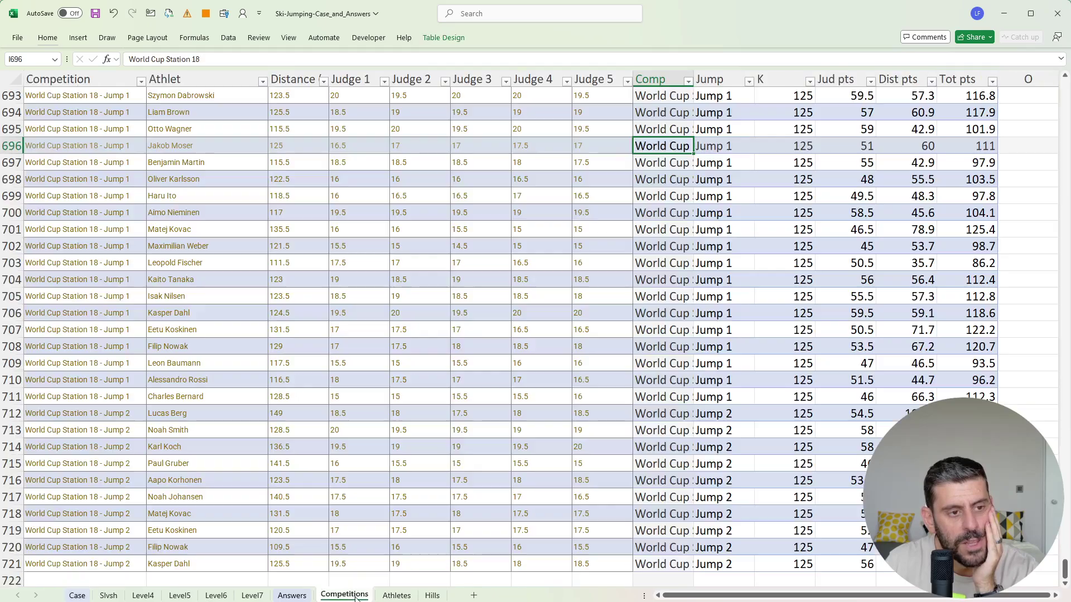
{"action": "scroll", "coordinate": [433, 443], "scroll_direction": "up", "scroll_amount": 20}
{"action": "scroll", "coordinate": [429, 403], "scroll_direction": "up", "scroll_amount": 17}
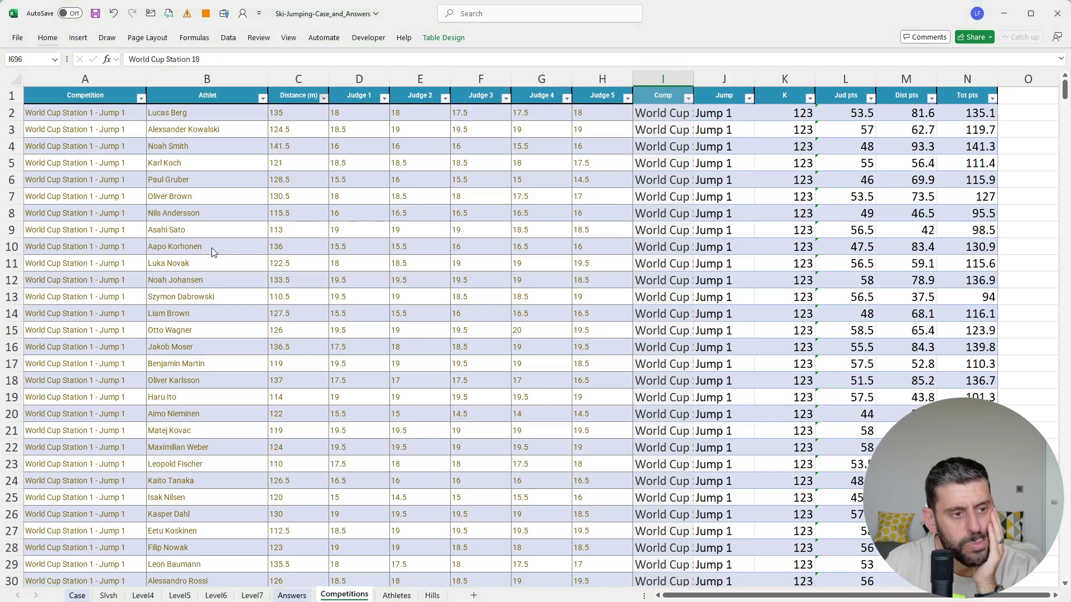
{"action": "left_click_drag", "start_coordinate": [319, 262], "coordinate": [332, 382]}
{"action": "left_click", "coordinate": [223, 364]}
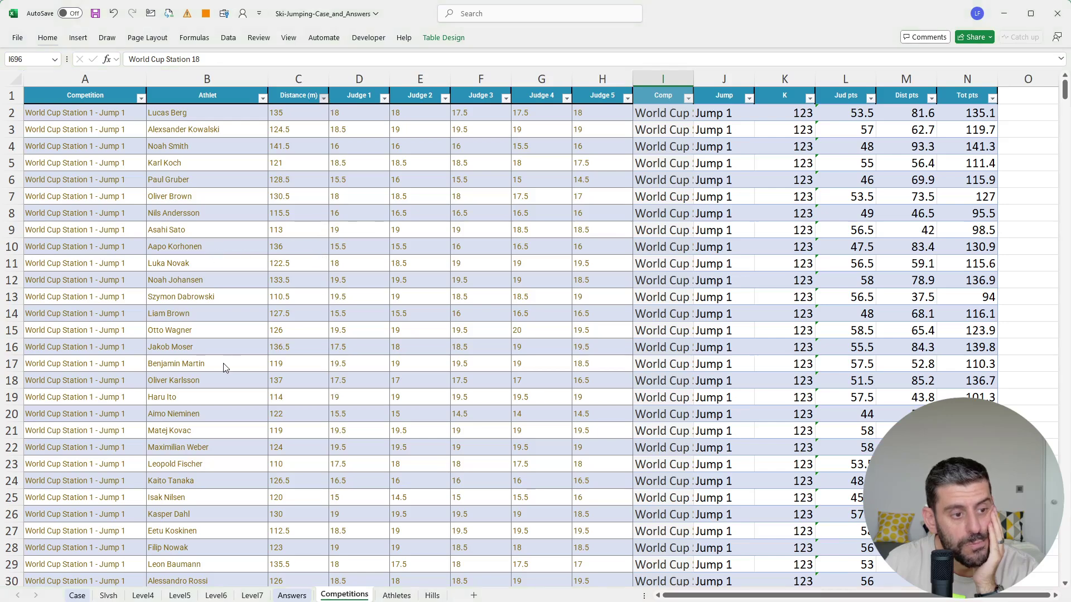
{"action": "left_click", "coordinate": [286, 386]}
{"action": "left_click", "coordinate": [96, 113]}
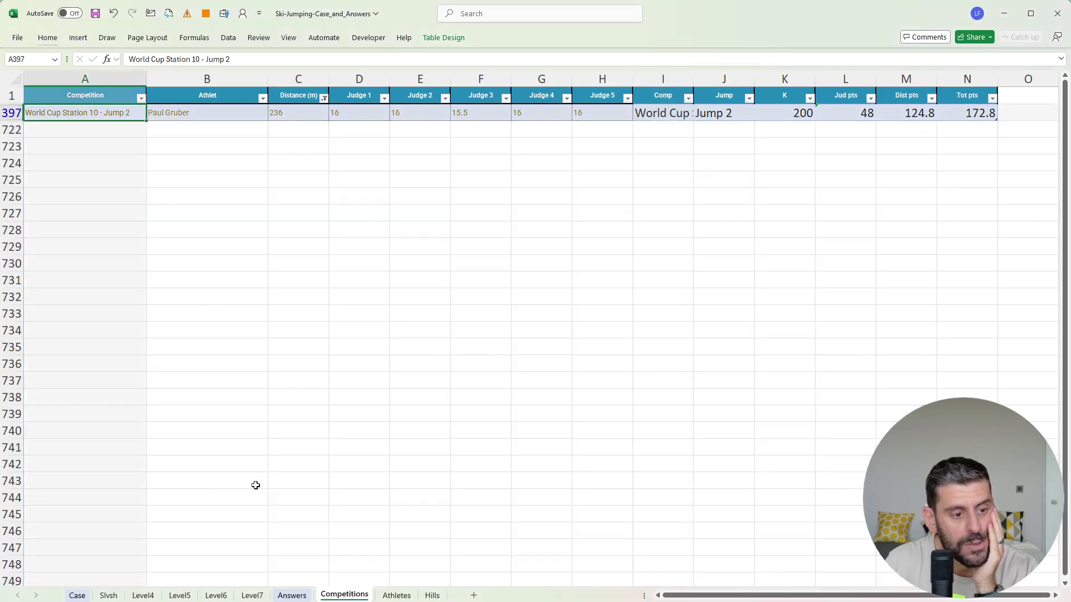
Step: Copy the hill name Kulm for World Cup Station 10 from the Hills sheet into the Bonus 1 answer in E22
{"action": "left_click", "coordinate": [425, 595]}
{"action": "left_click", "coordinate": [121, 299]}
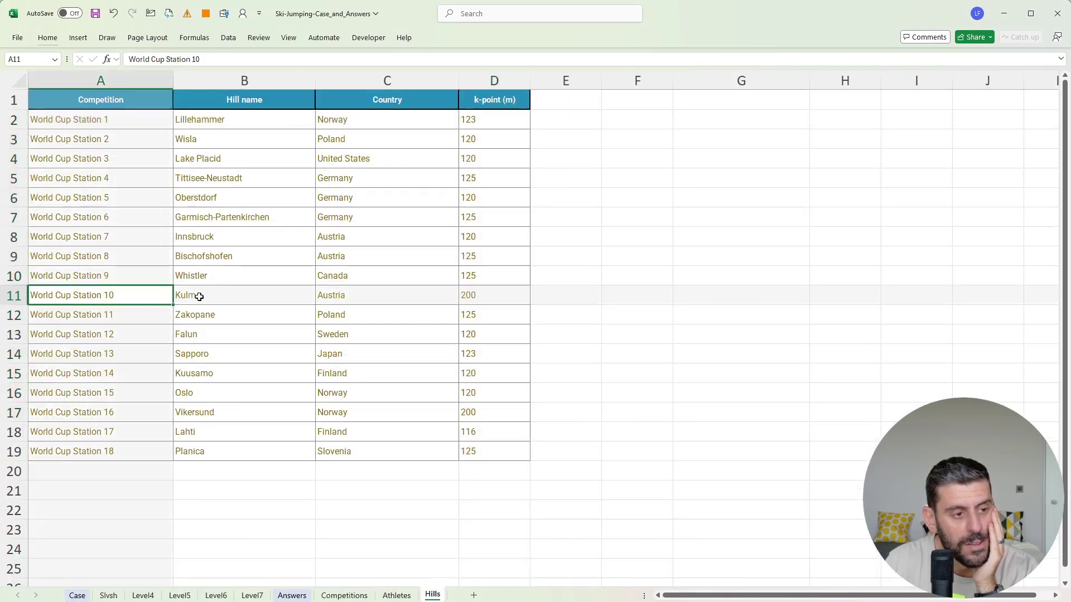
{"action": "left_click", "coordinate": [196, 296]}
{"action": "key", "text": "ctrl+c"}
{"action": "left_click", "coordinate": [76, 595]}
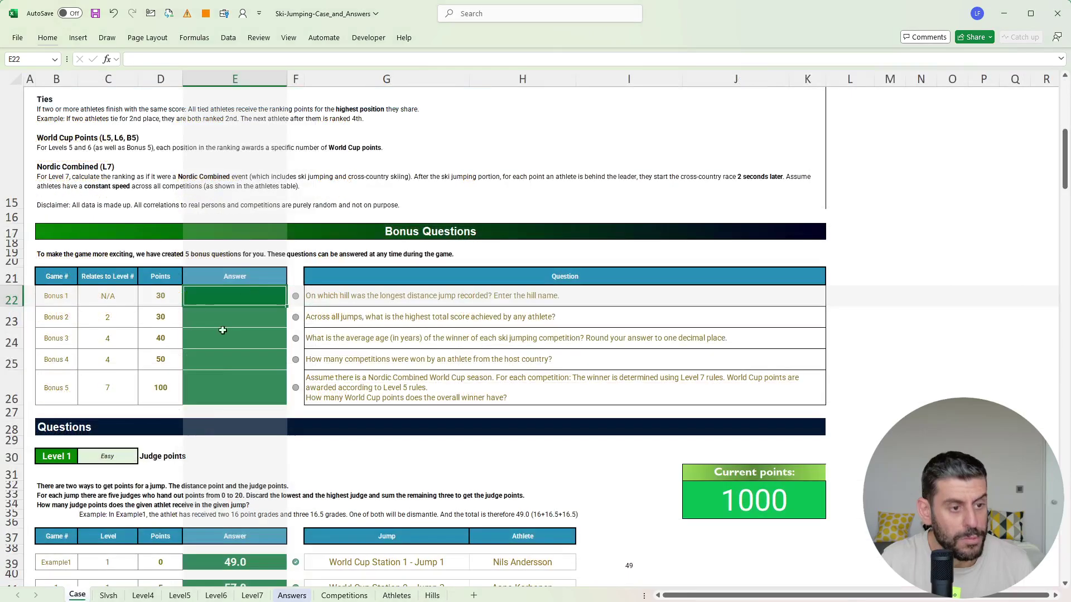
{"action": "key", "text": "ctrl+v"}
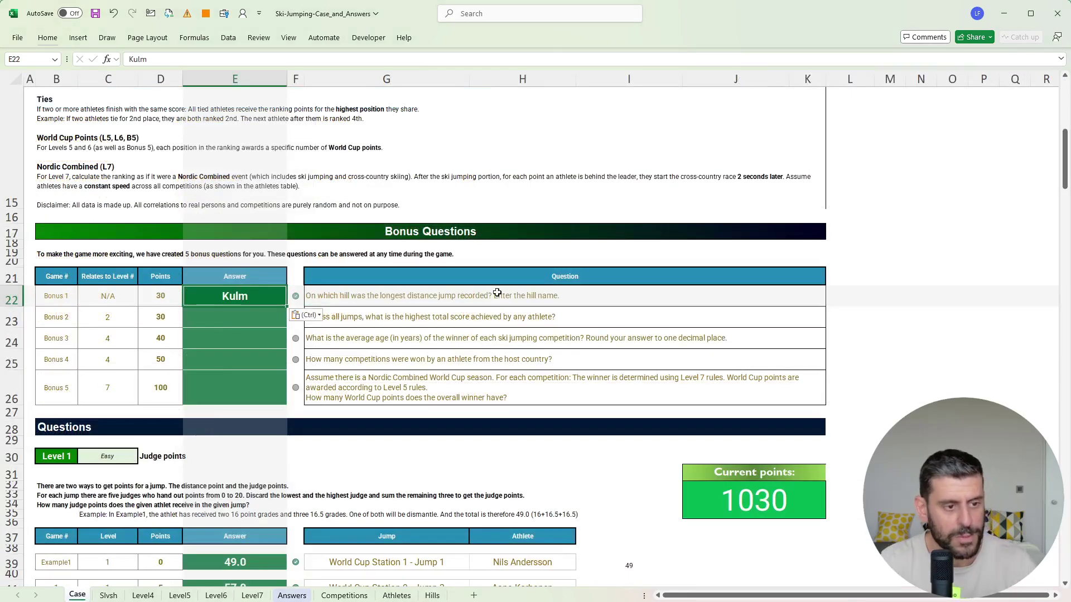
Step: Clear the distance filter from the Competitions table to bring back all jumps for Bonus 2
{"action": "left_click", "coordinate": [517, 338]}
{"action": "left_click", "coordinate": [849, 296]}
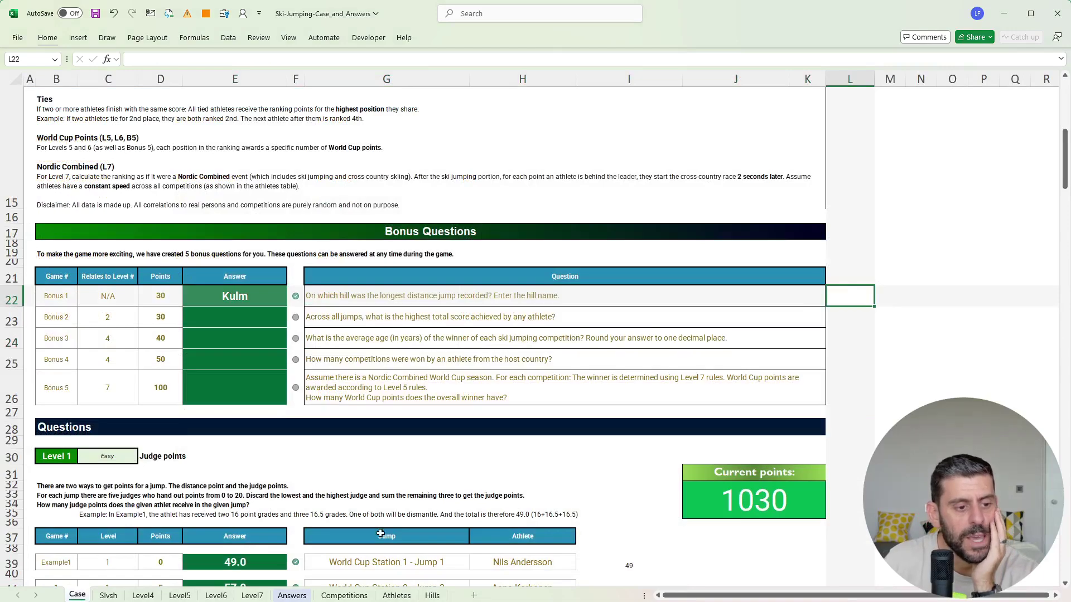
{"action": "left_click", "coordinate": [344, 595]}
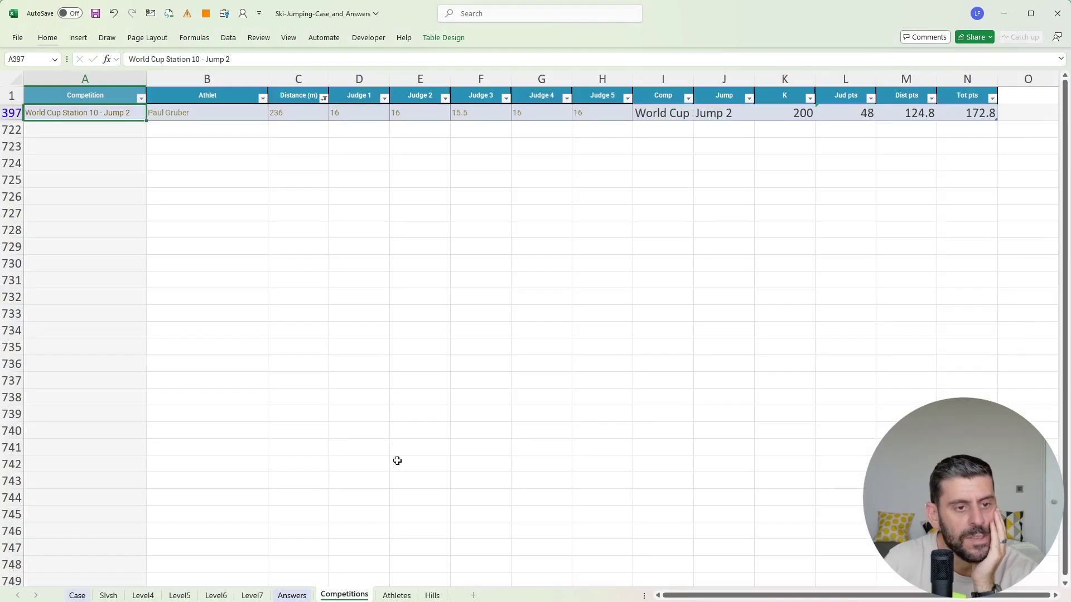
{"action": "left_click", "coordinate": [492, 104]}
{"action": "key", "text": "alt+a"}
{"action": "key", "text": "c"}
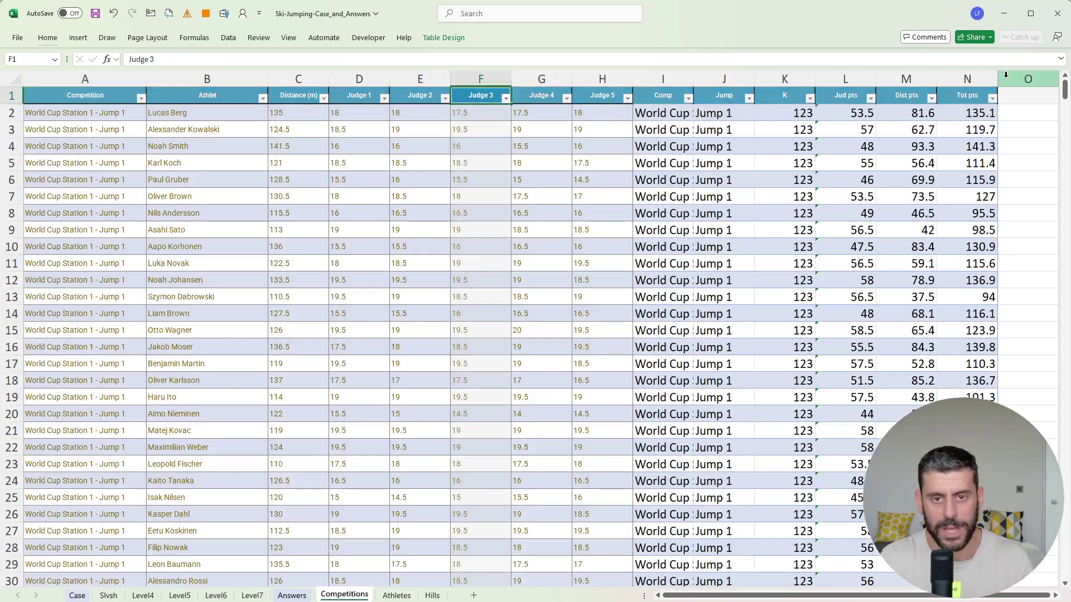
Step: Take the maximum of the Tot pts column in Competitions and enter 172.8 as the Bonus 2 answer in E23
{"action": "left_click", "coordinate": [971, 78]}
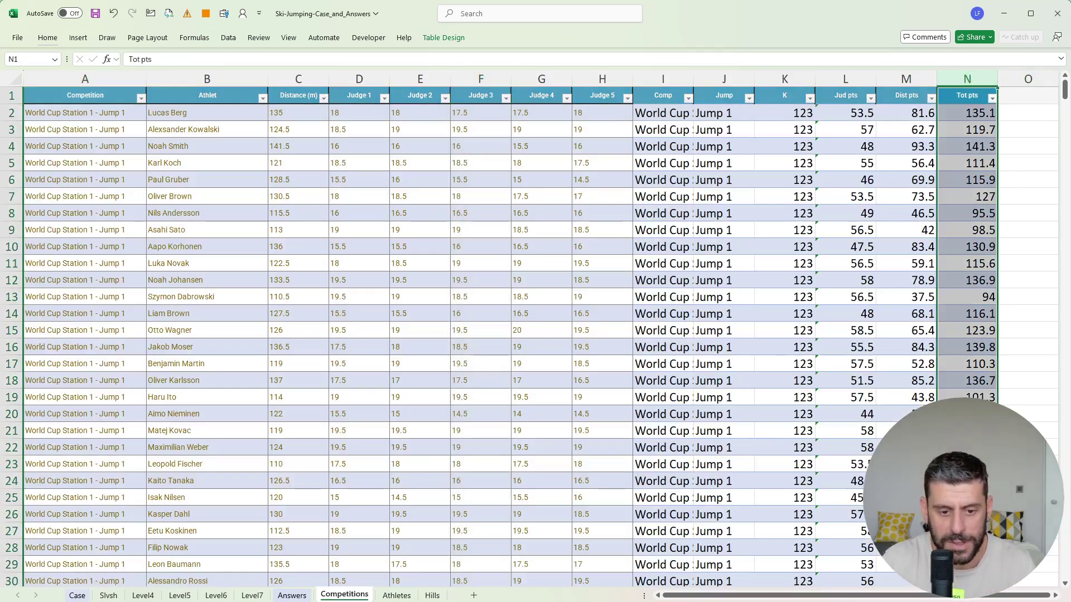
{"action": "left_click", "coordinate": [77, 596]}
{"action": "left_click", "coordinate": [229, 321]}
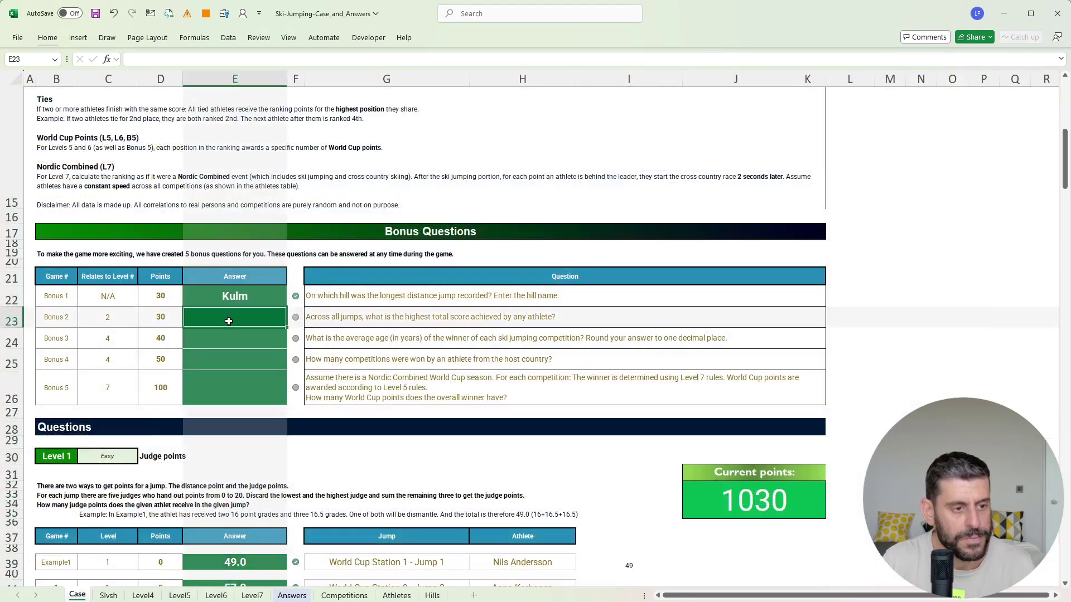
{"action": "key", "text": "ctrl+v"}
{"action": "key", "text": "Return"}
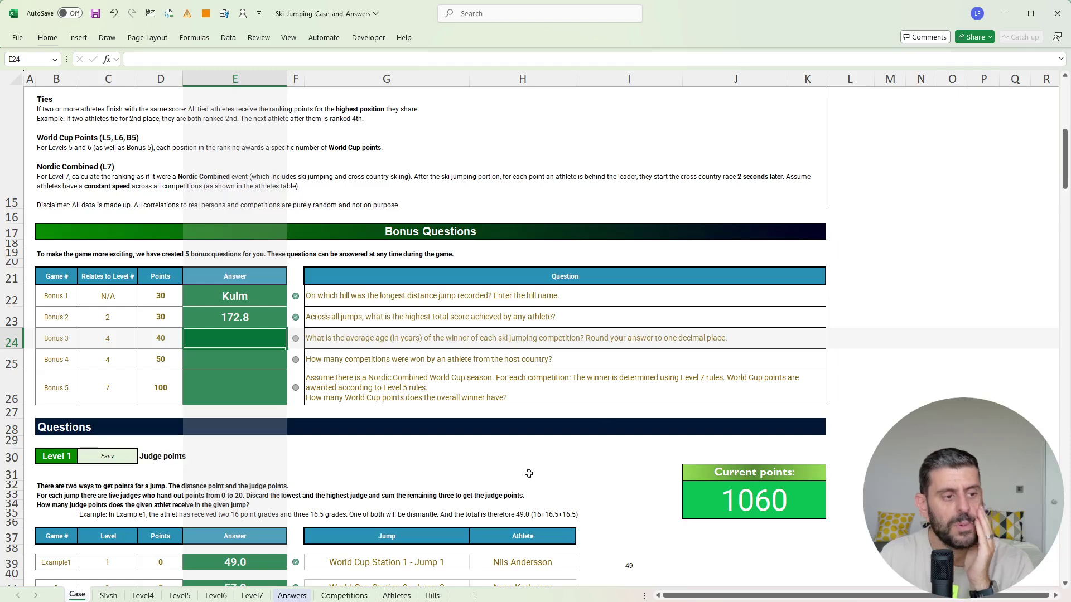
Step: Examine the competition, grand total, athlete score and sorted formulas on the Level4 sheet as a basis for Bonus 3
{"action": "left_click", "coordinate": [143, 595]}
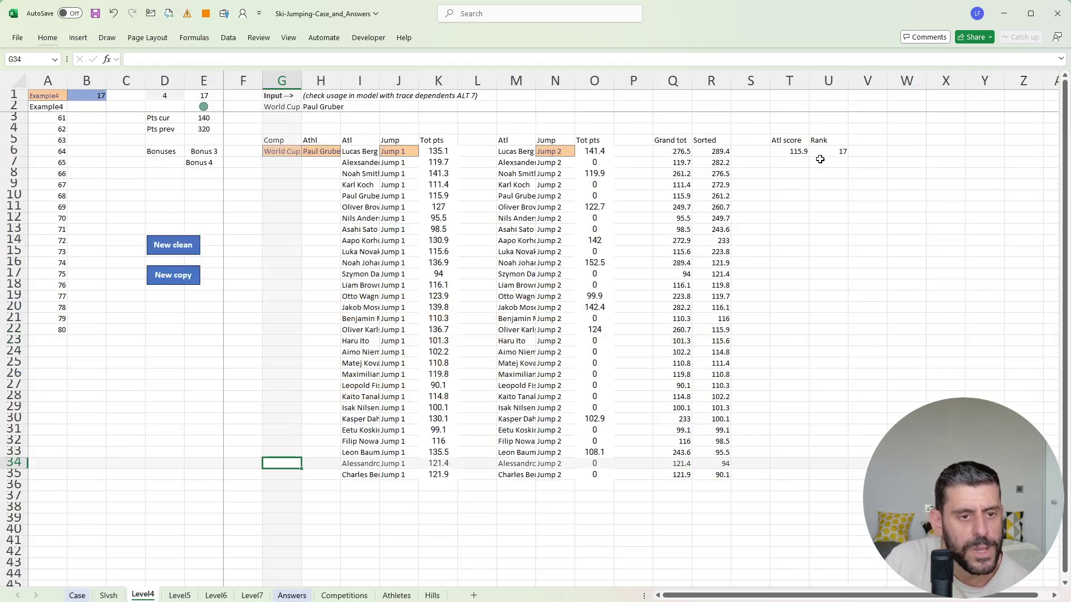
{"action": "left_click", "coordinate": [685, 150]}
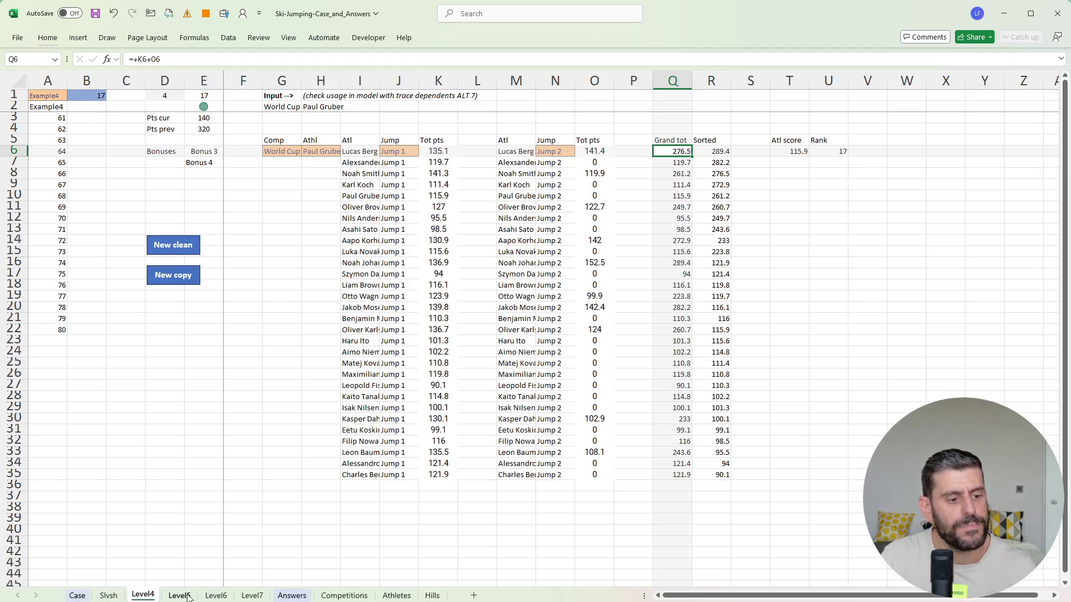
{"action": "left_click", "coordinate": [282, 151]}
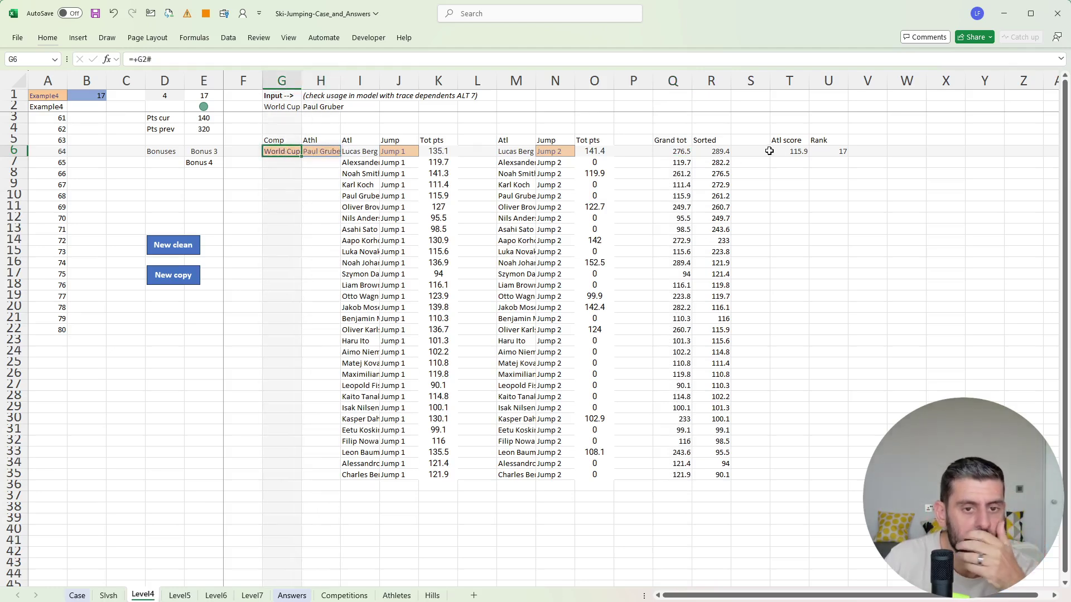
{"action": "left_click", "coordinate": [788, 150]}
{"action": "left_click", "coordinate": [722, 150]}
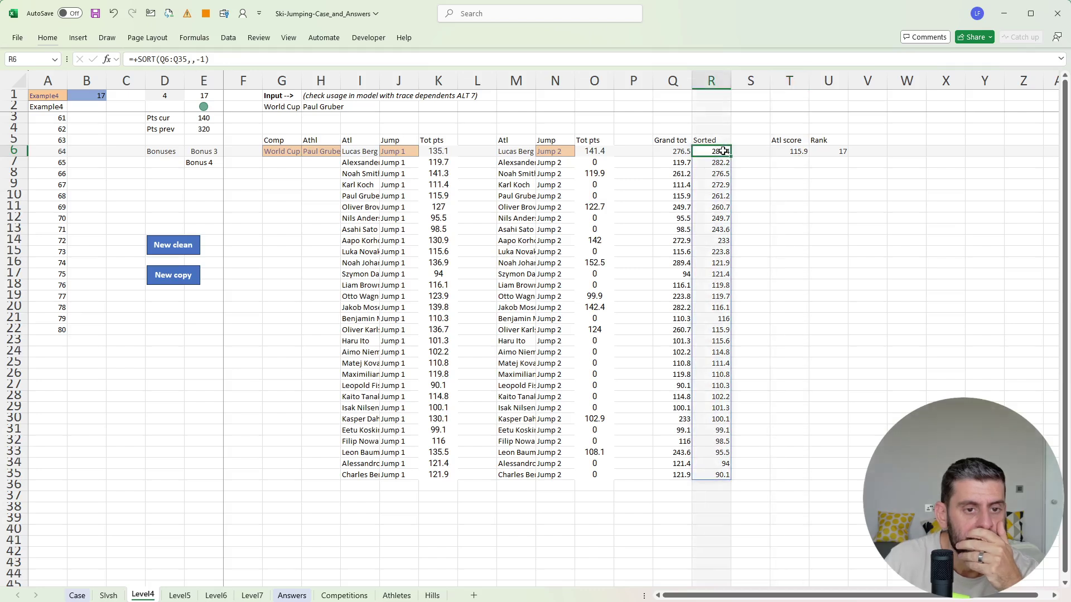
{"action": "left_click", "coordinate": [234, 63]}
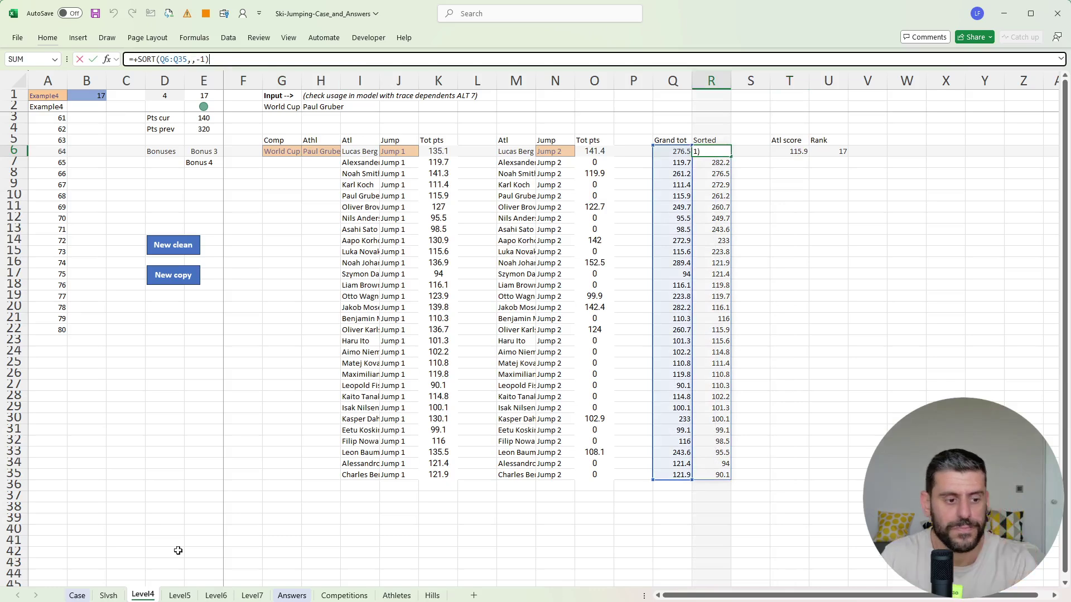
{"action": "key", "text": "Escape"}
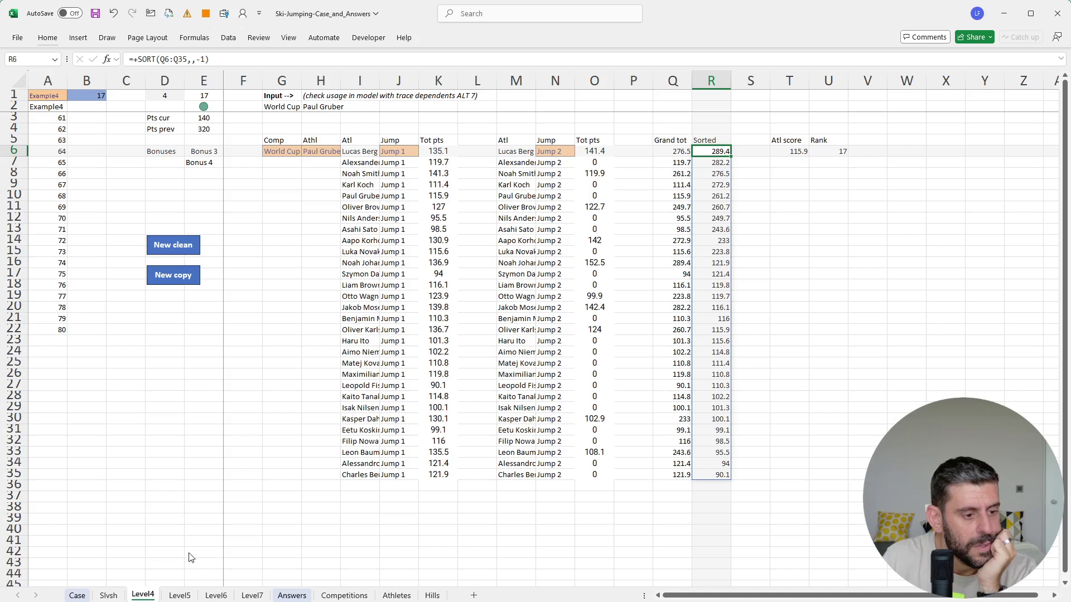
Step: Duplicate the Level4 sheet directly after the original, name the copy b3, and select its competition input in G6
{"action": "left_click_drag", "start_coordinate": [143, 596], "coordinate": [182, 596]}
{"action": "type", "text": "b3"}
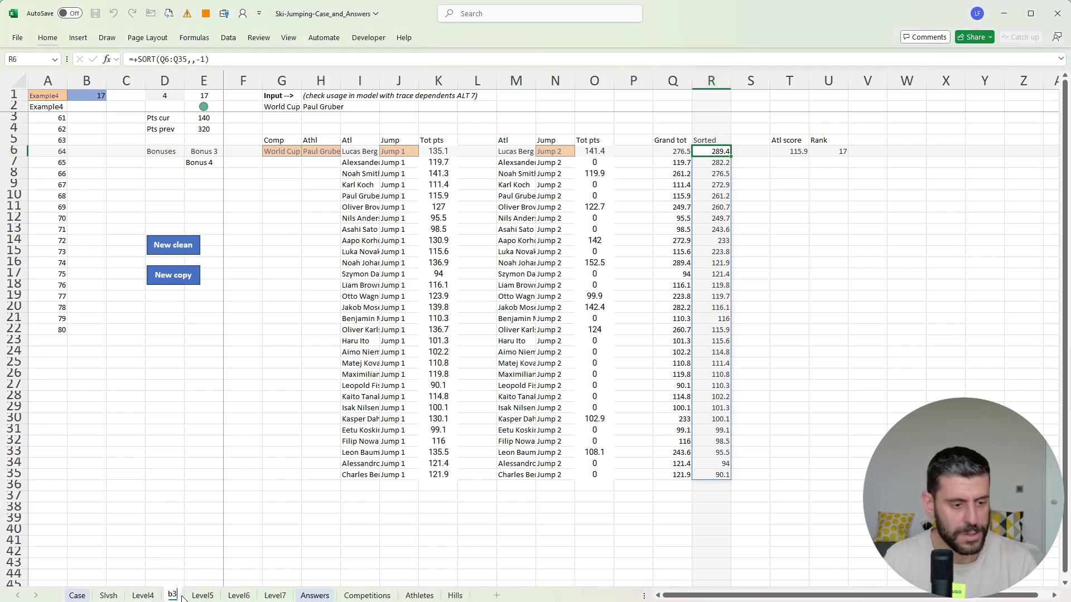
{"action": "key", "text": "Return"}
{"action": "left_click", "coordinate": [290, 332]}
{"action": "left_click", "coordinate": [283, 149]}
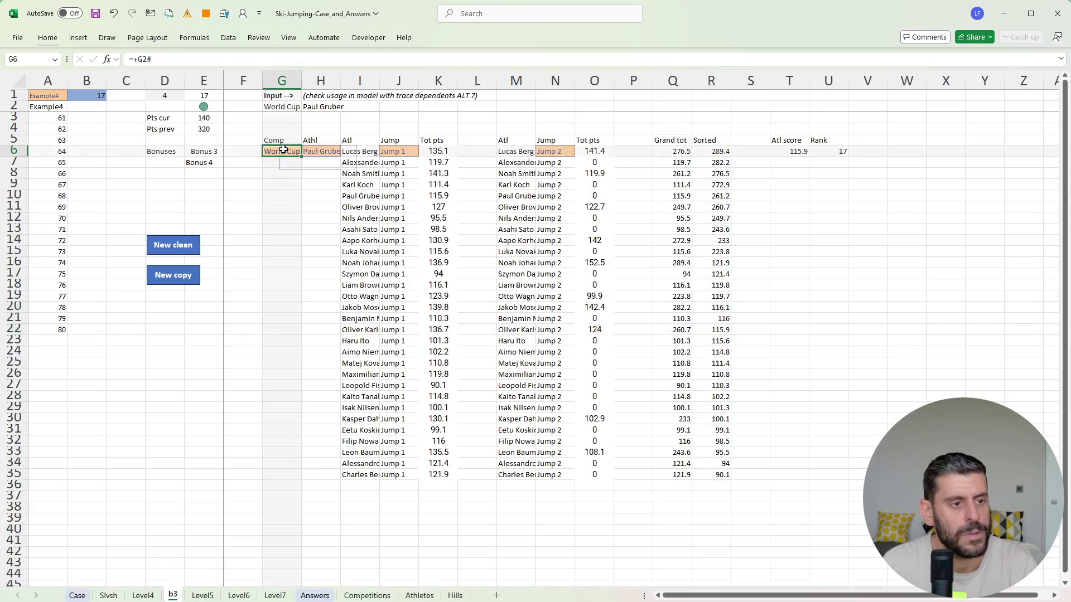
Step: Replace the competition and athlete formulas in G6:H6 with their fixed values
{"action": "key", "text": "ctrl+c"}
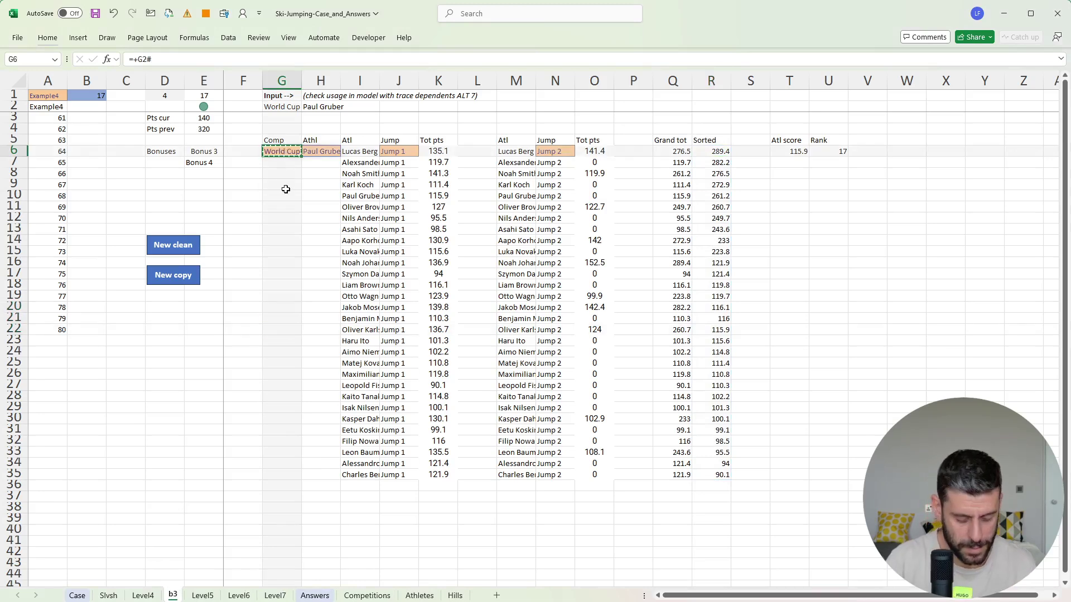
{"action": "key", "text": "ctrl+shift+v"}
{"action": "key", "text": "ctrl+z"}
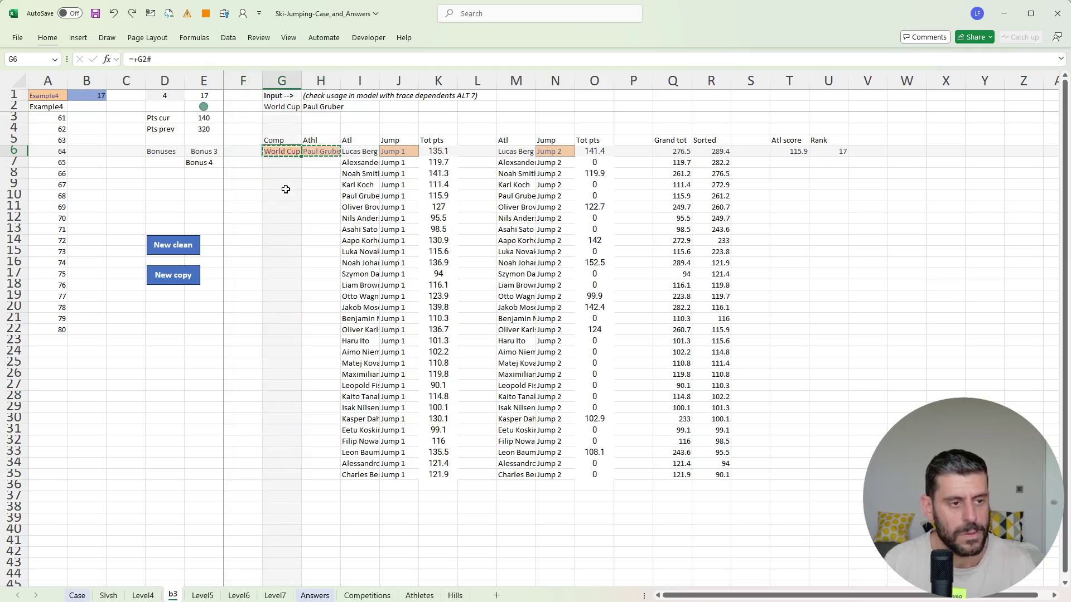
{"action": "key", "text": "ctrl+c"}
{"action": "key", "text": "ctrl+shift+v"}
{"action": "left_click", "coordinate": [390, 165]}
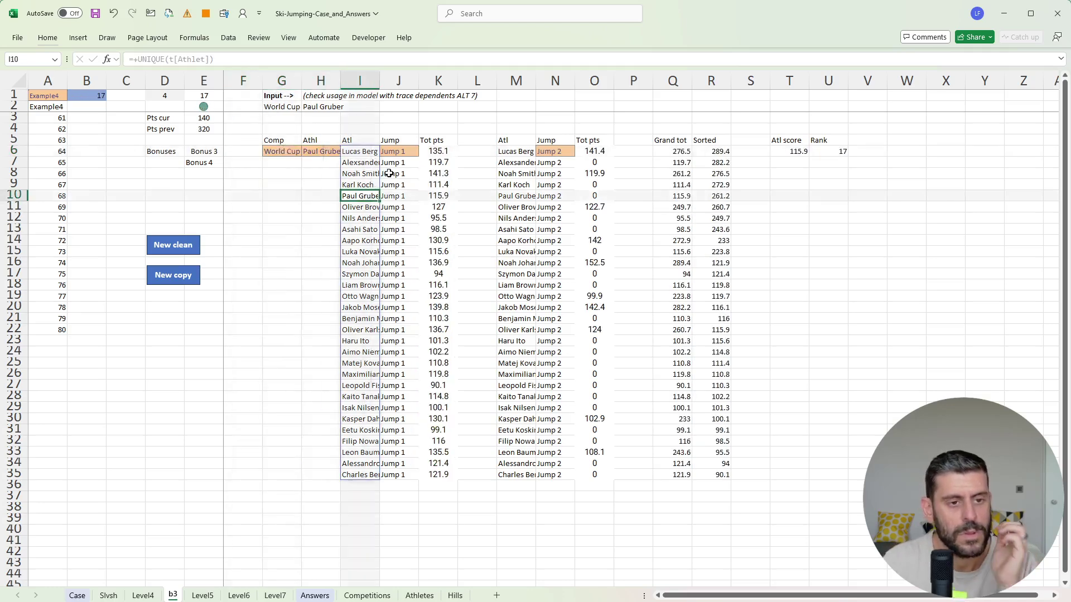
Step: Clear the Atl score and Rank headers and formulas from T5:U6
{"action": "left_click", "coordinate": [751, 162]}
{"action": "left_click", "coordinate": [787, 144]}
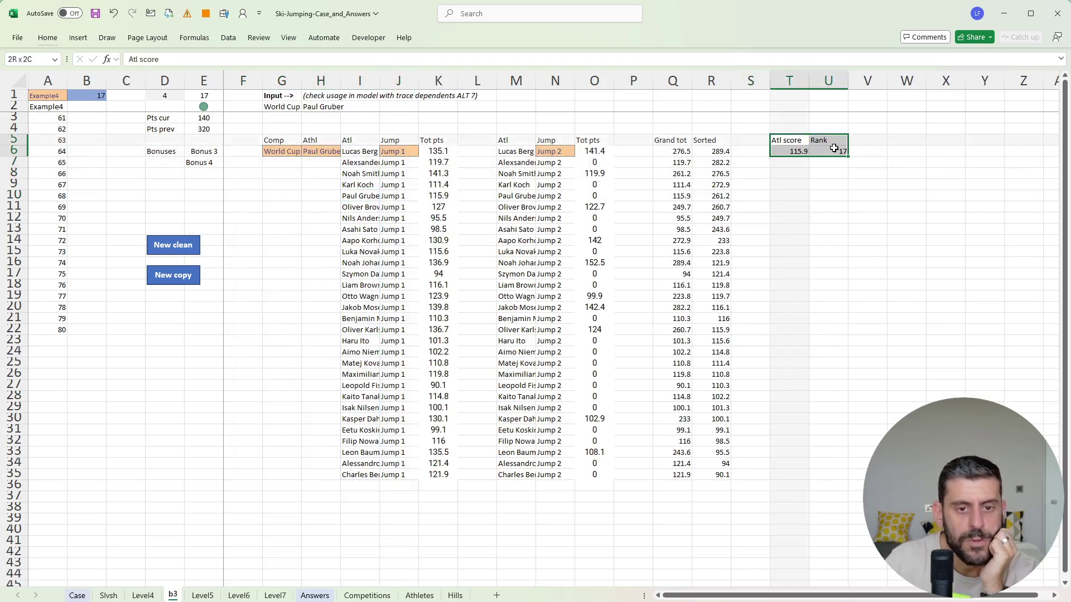
{"action": "key", "text": "Delete"}
Step: In T6, use SORTBY to list the athletes in M6# by the grand totals in Q6:Q35, highest first
{"action": "key", "text": "Down"}
{"action": "type", "text": "+"}
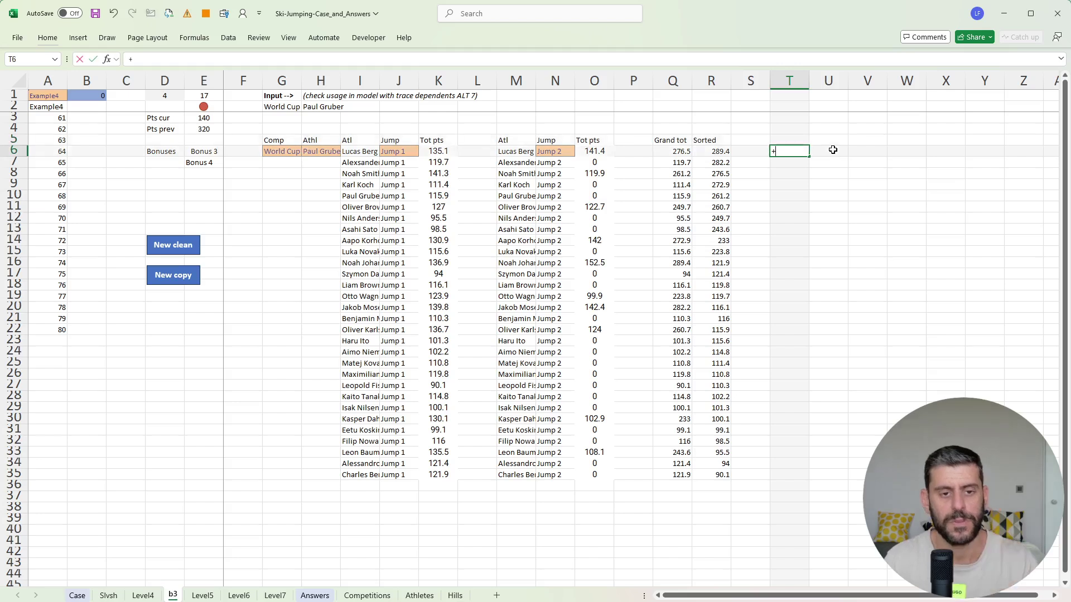
{"action": "type", "text": "sortb"}
{"action": "key", "text": "Tab"}
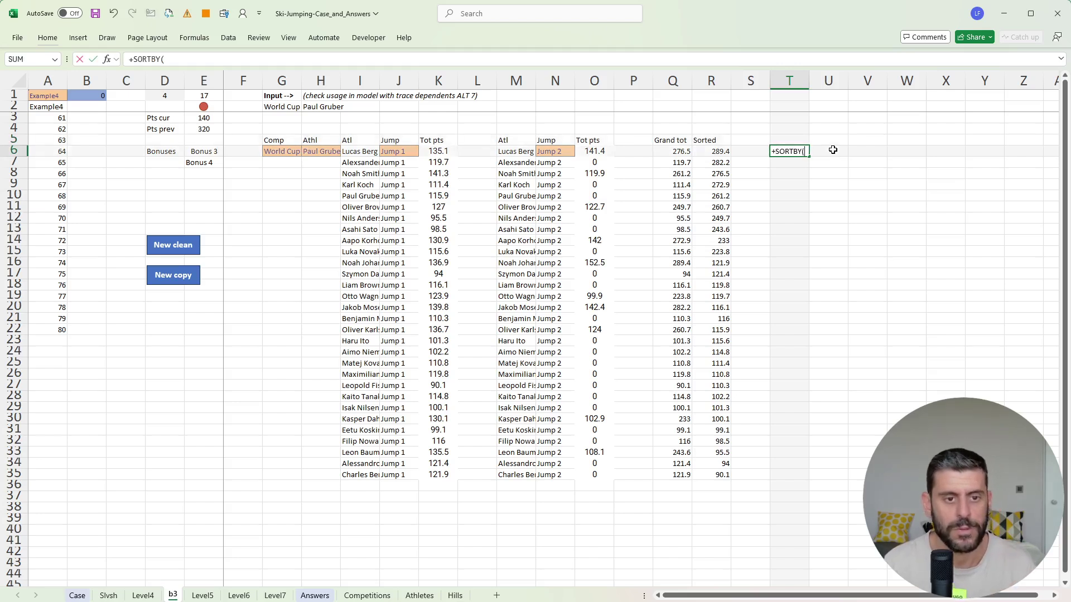
{"action": "key", "text": "Left"}
{"action": "key", "text": "Left"}
{"action": "key", "text": "Left"}
{"action": "key", "text": "Left"}
{"action": "key", "text": "Left"}
{"action": "key", "text": "Left"}
{"action": "key", "text": "Left"}
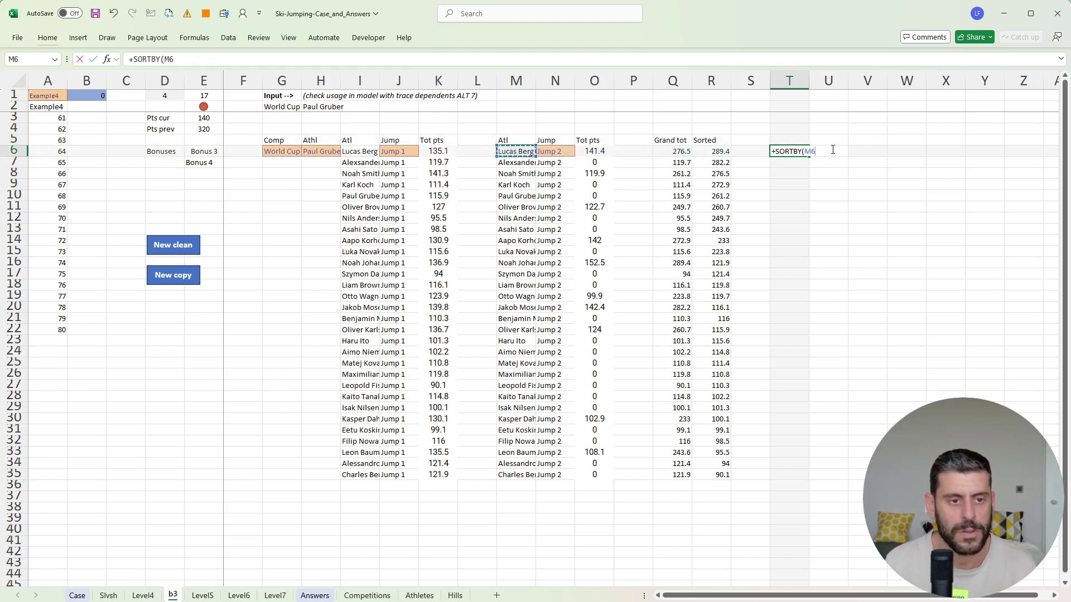
{"action": "key", "text": "ctrl+shift+Down"}
{"action": "type", "text": ","}
{"action": "key", "text": "Left"}
{"action": "key", "text": "Left"}
{"action": "key", "text": "Left"}
{"action": "key", "text": "ctrl+shift+Down"}
{"action": "type", "text": ","}
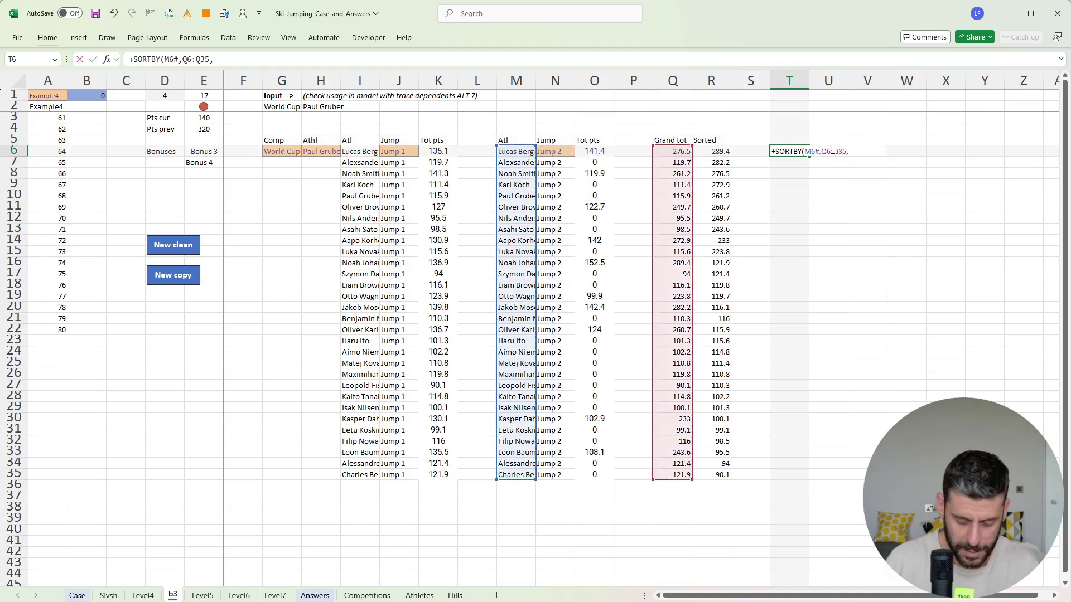
{"action": "key", "text": "Return"}
Step: In U6, use XLOOKUP to return the age of the athlete in T6 from columns A and C of the Athletes sheet
{"action": "left_click", "coordinate": [832, 150]}
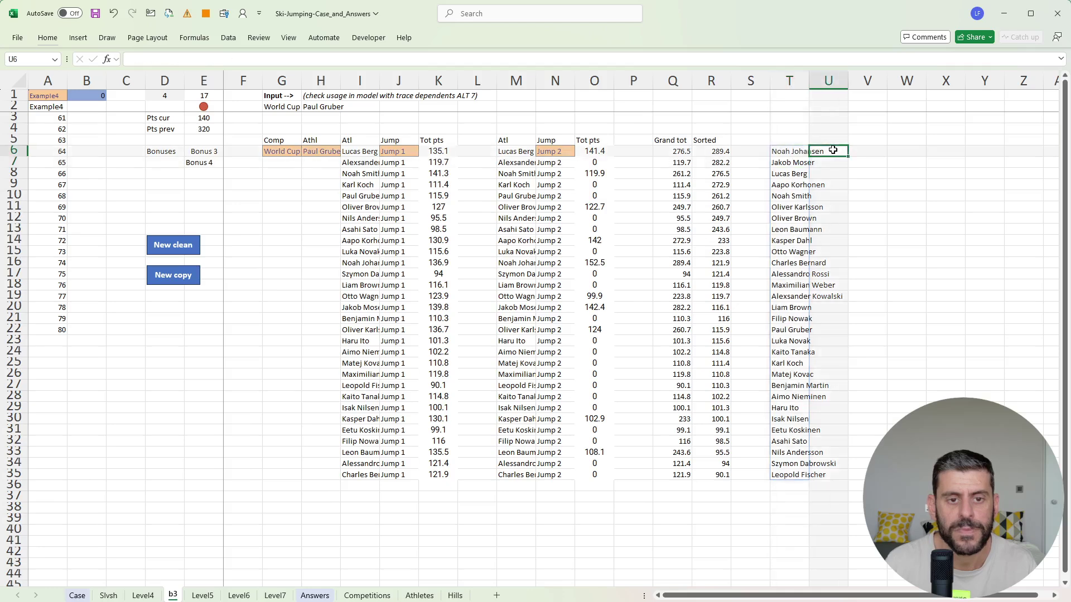
{"action": "type", "text": "+xl"}
{"action": "key", "text": "Tab"}
{"action": "key", "text": "Left"}
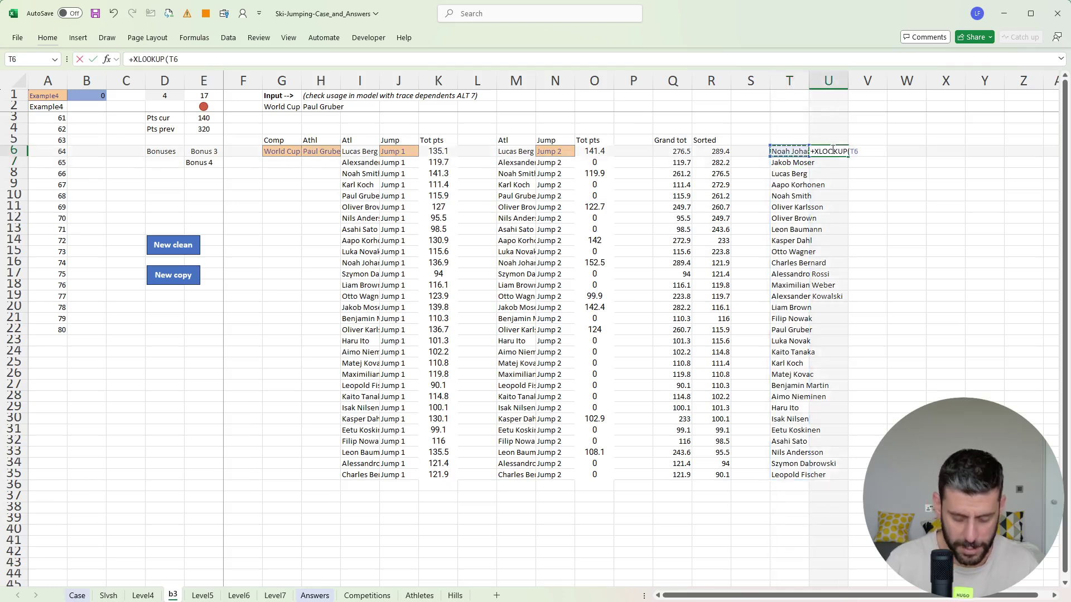
{"action": "type", "text": ","}
{"action": "left_click", "coordinate": [419, 595]}
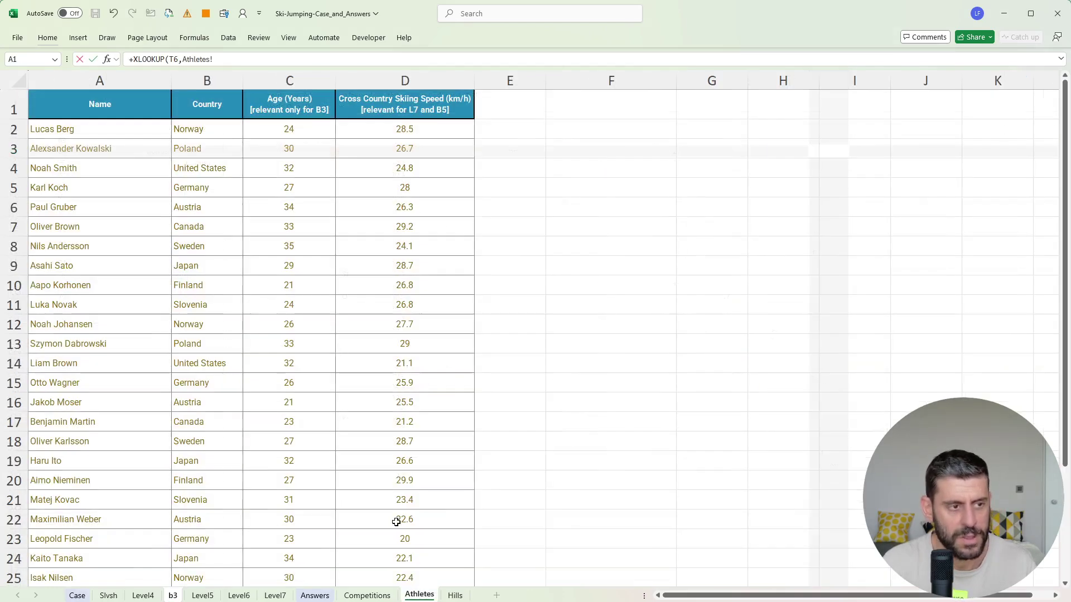
{"action": "left_click", "coordinate": [118, 75]}
{"action": "type", "text": ","}
{"action": "left_click", "coordinate": [260, 81]}
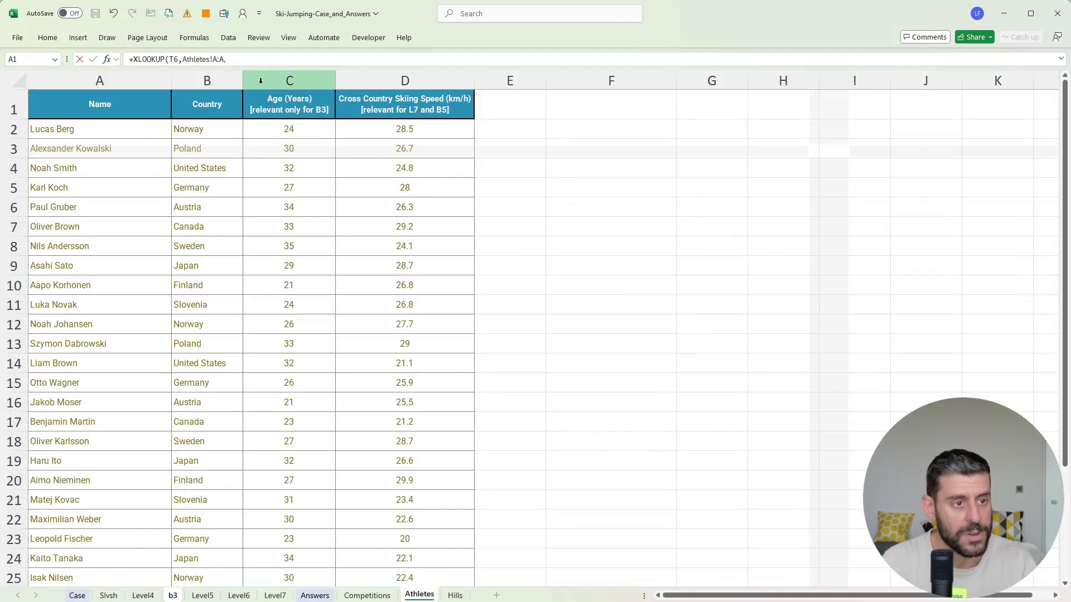
{"action": "key", "text": "Tab"}
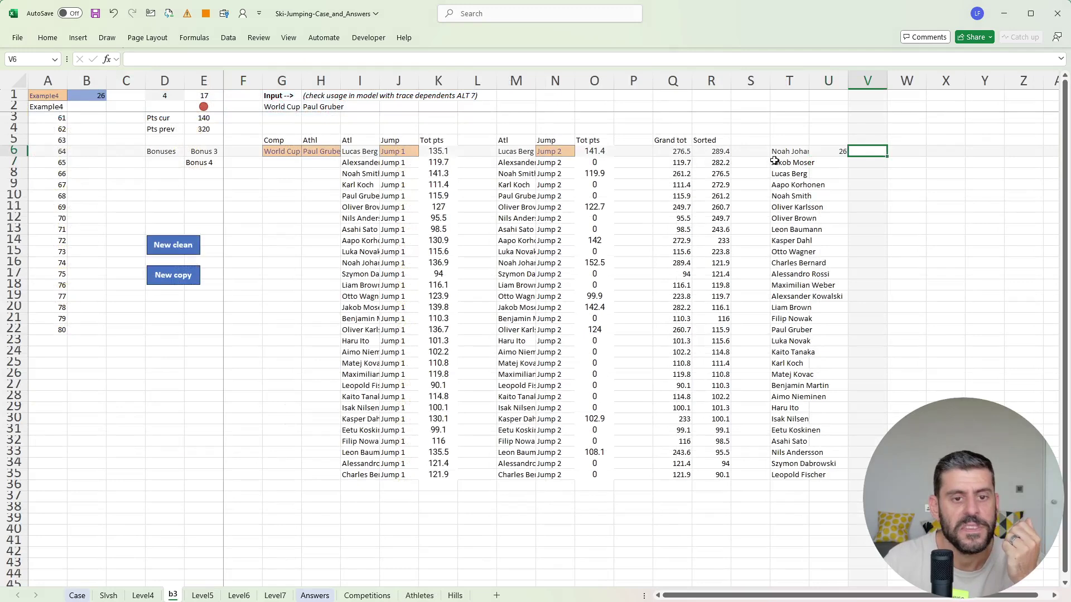
{"action": "left_click", "coordinate": [91, 95]}
{"action": "left_click", "coordinate": [163, 59]}
{"action": "key", "text": "Return"}
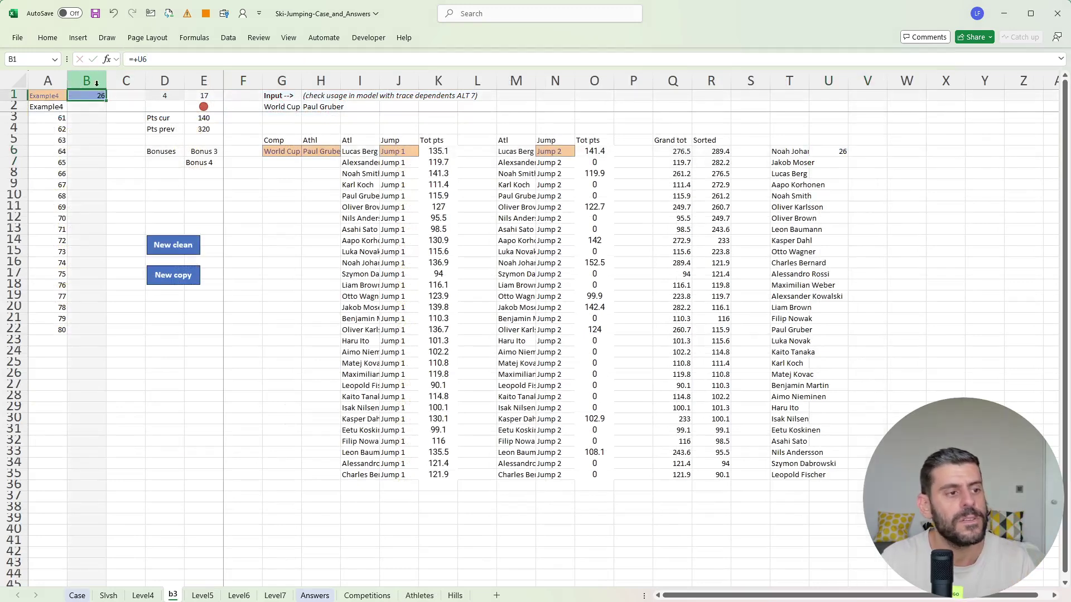
{"action": "left_click", "coordinate": [49, 95]}
{"action": "key", "text": "ctrl+shift+Down"}
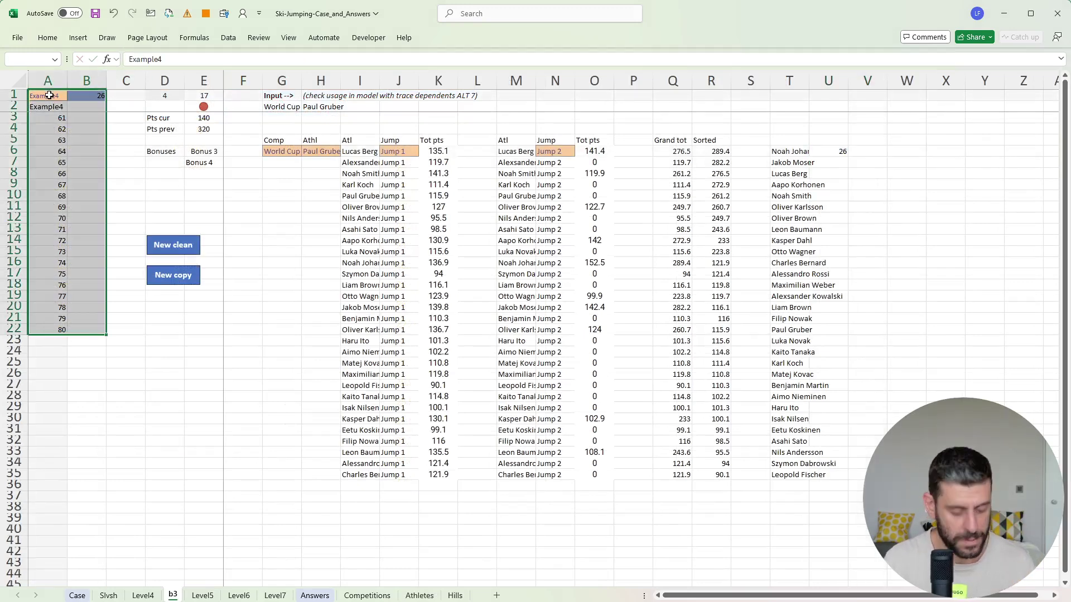
{"action": "key", "text": "alt"}
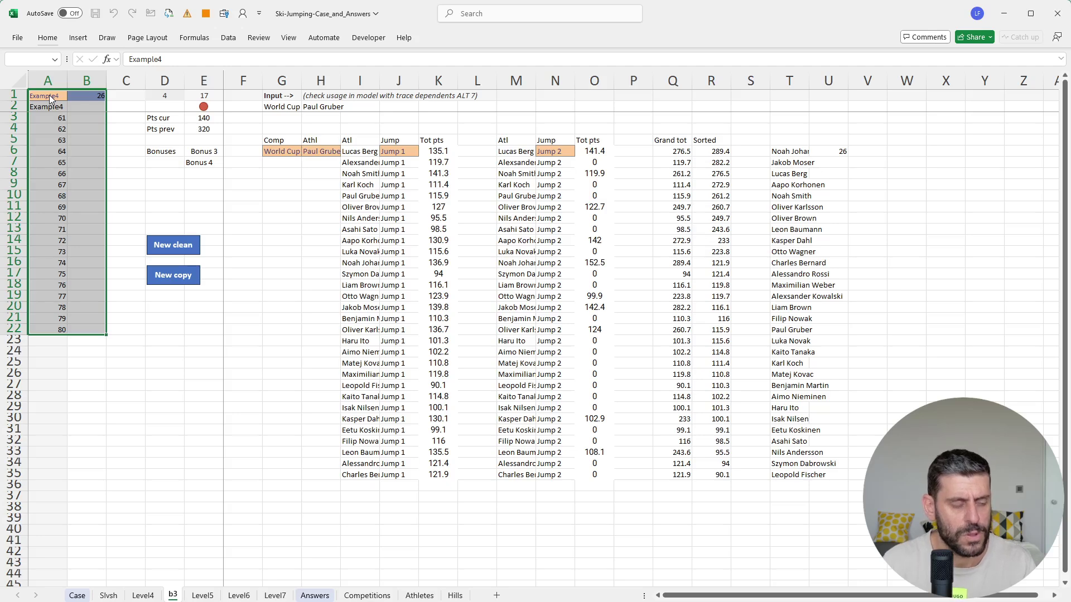
Step: Link Y5 to the winner's age in U6 as the result cell for a data table
{"action": "scroll", "coordinate": [837, 213], "scroll_direction": "right", "scroll_amount": 3}
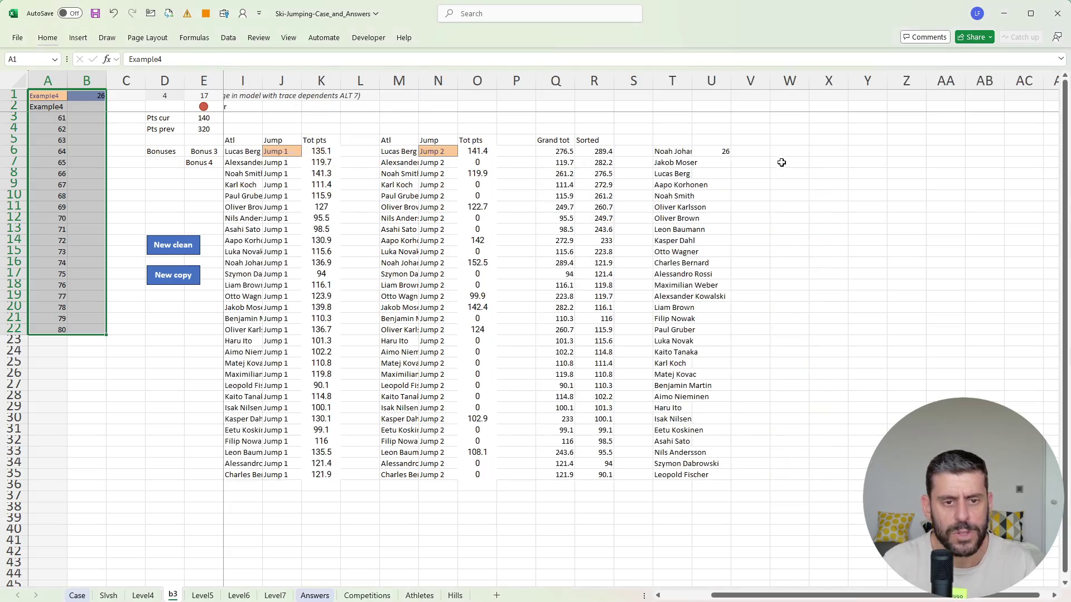
{"action": "left_click", "coordinate": [828, 151]}
{"action": "left_click", "coordinate": [876, 153]}
{"action": "key", "text": "Up"}
{"action": "type", "text": "=U6"}
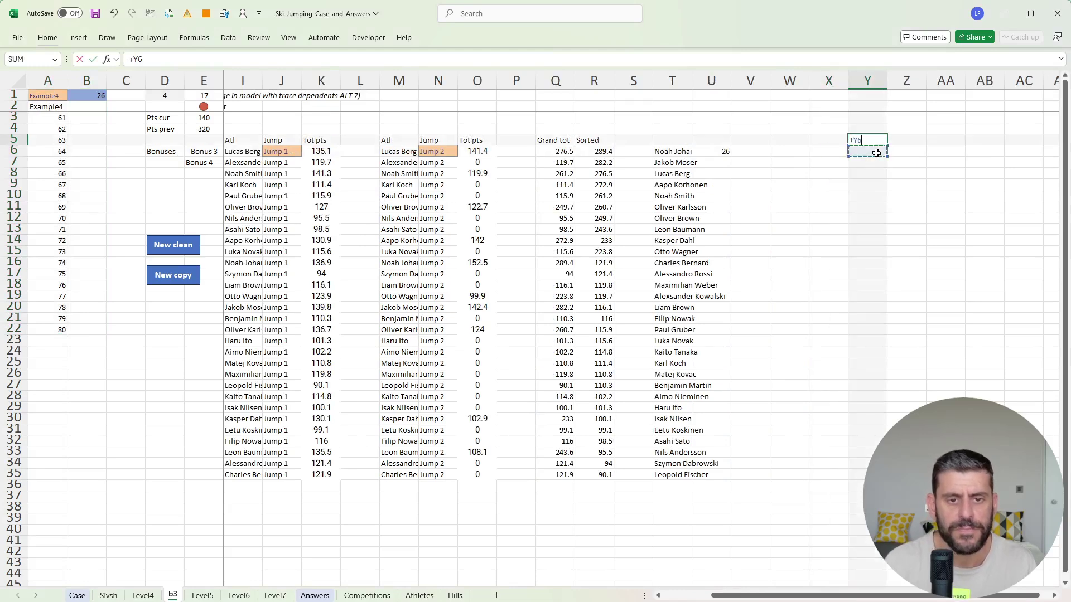
{"action": "key", "text": "Return"}
{"action": "key", "text": "Left"}
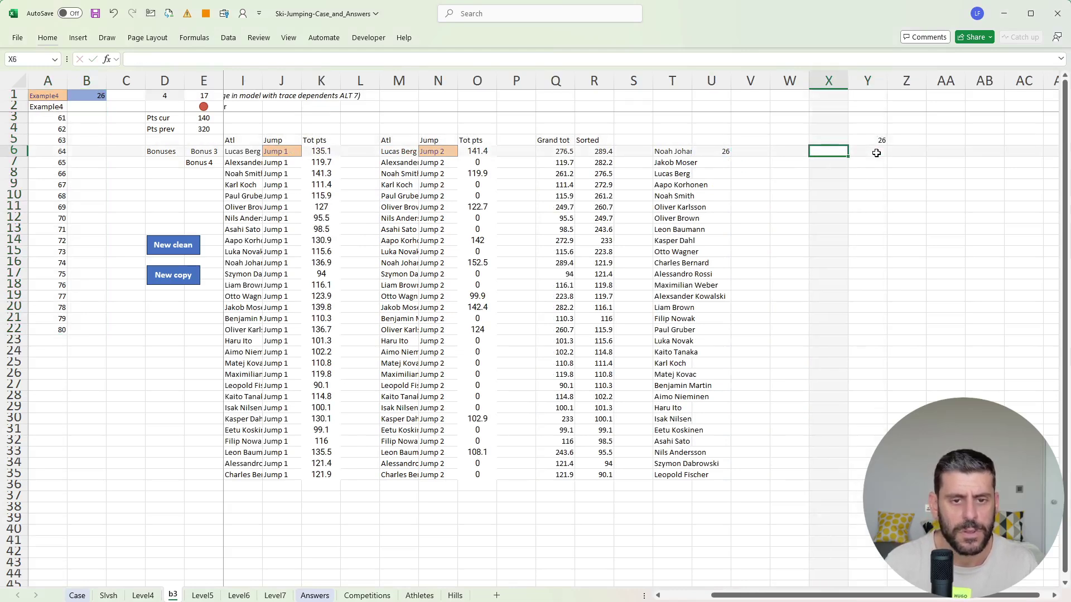
Step: In X6, list the unique competitions from the Comp column of the Competitions table with UNIQUE
{"action": "left_click", "coordinate": [266, 596]}
{"action": "left_click", "coordinate": [240, 596]}
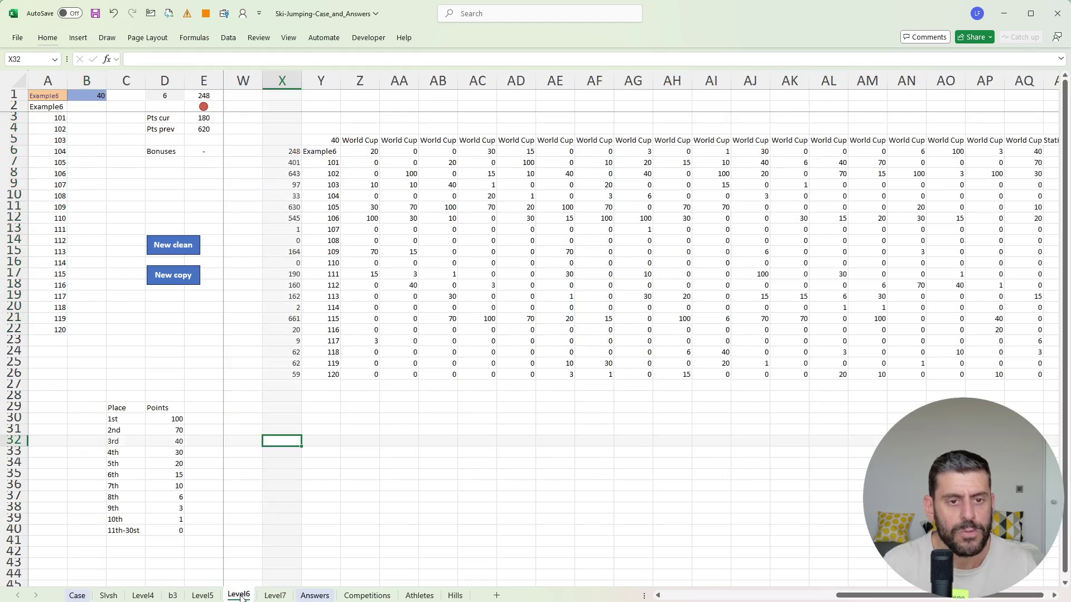
{"action": "left_click", "coordinate": [173, 596]}
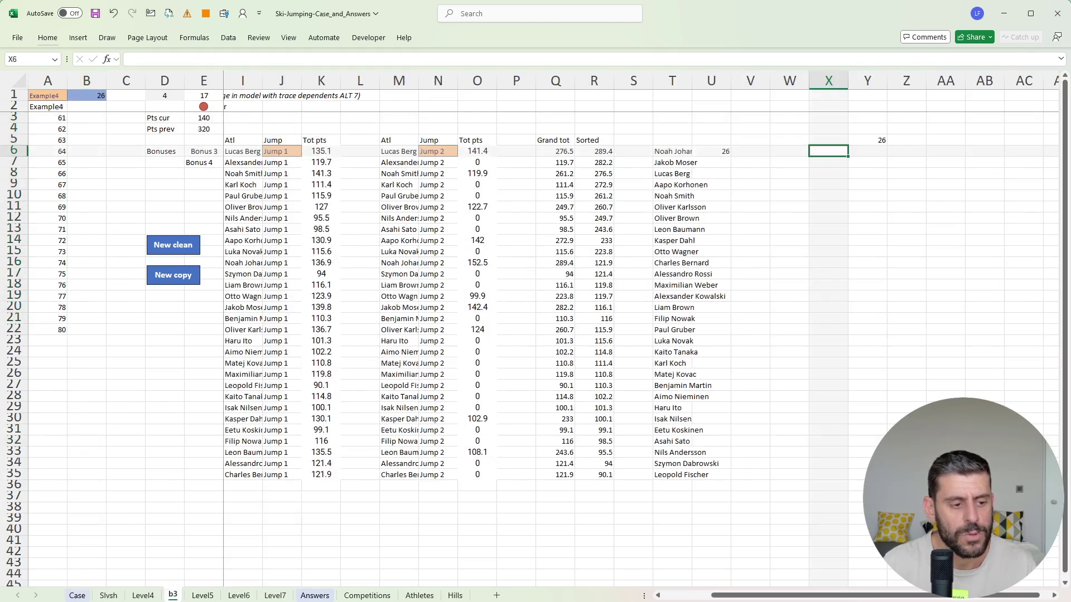
{"action": "type", "text": "+uni"}
{"action": "key", "text": "Tab"}
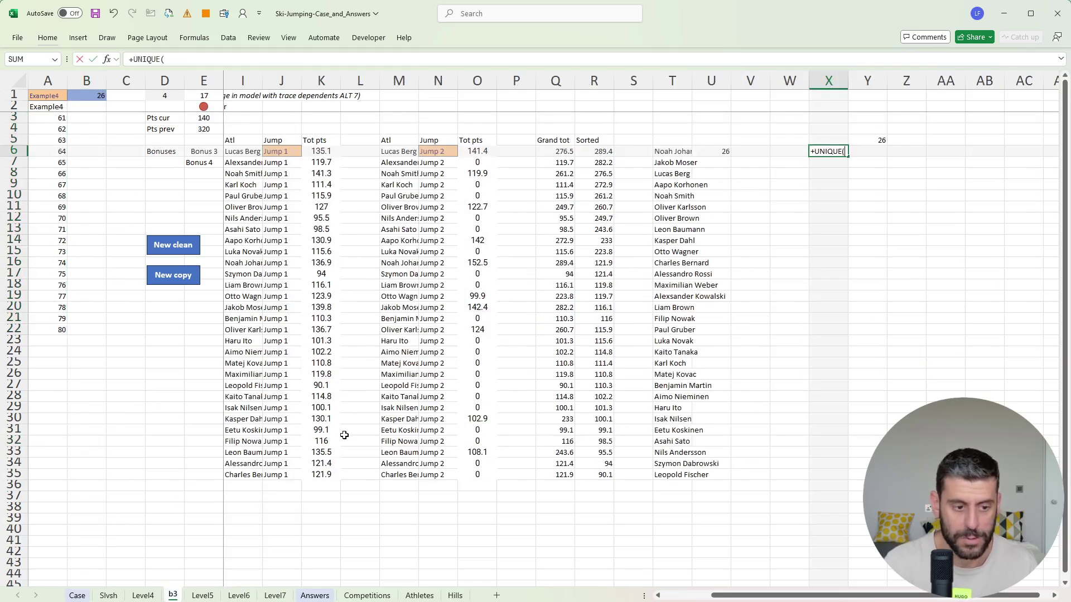
{"action": "left_click", "coordinate": [352, 595]}
{"action": "left_click", "coordinate": [645, 134]}
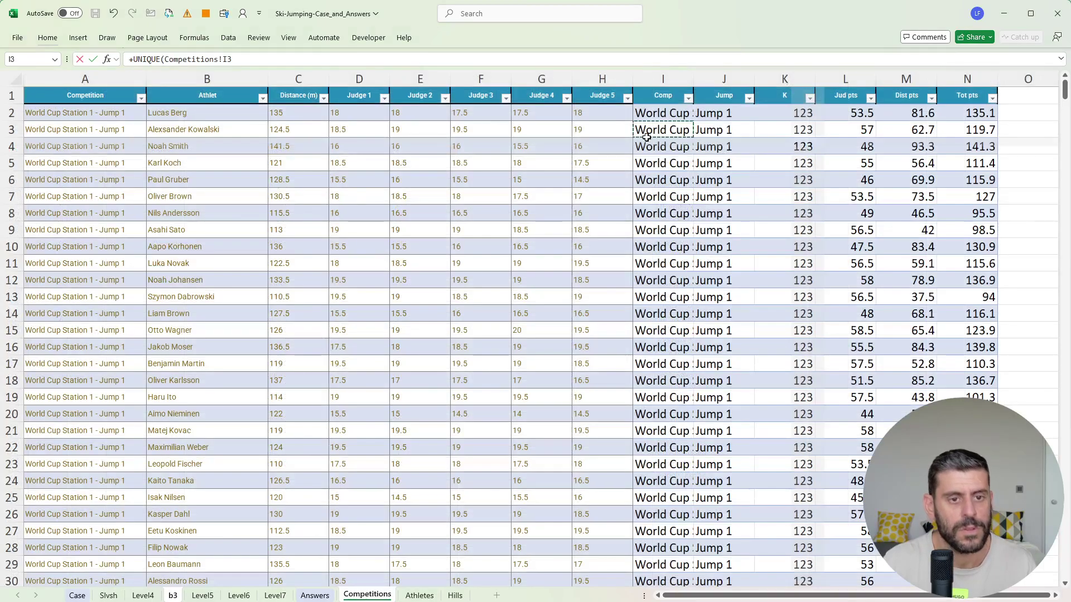
{"action": "key", "text": "Up"}
{"action": "key", "text": "ctrl+shift+Down"}
{"action": "key", "text": "ctrl+shift+Up"}
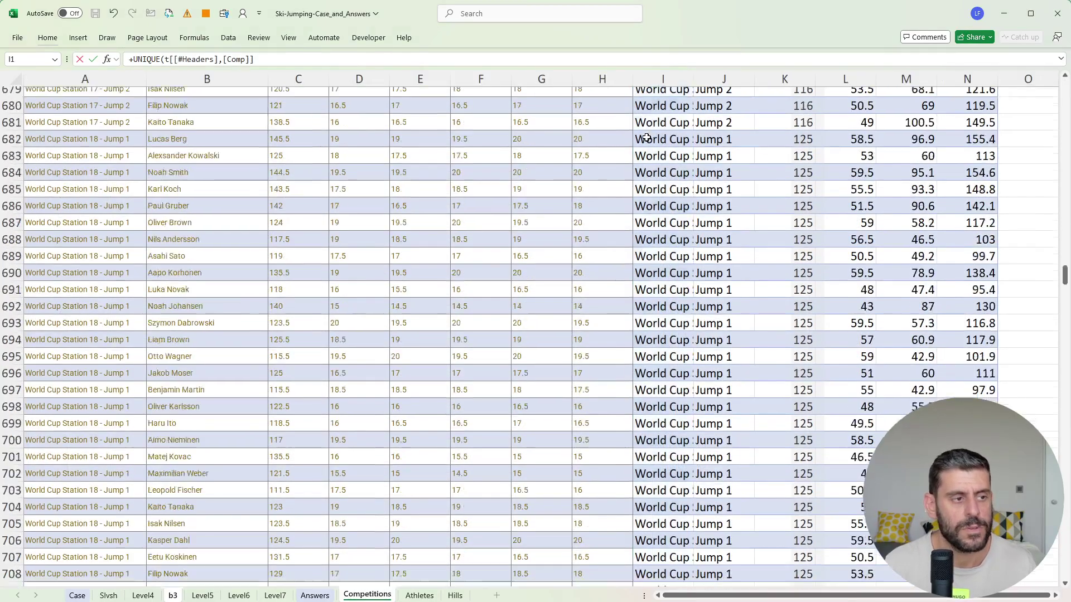
{"action": "key", "text": "ctrl+shift+Down"}
{"action": "type", "text": ")"}
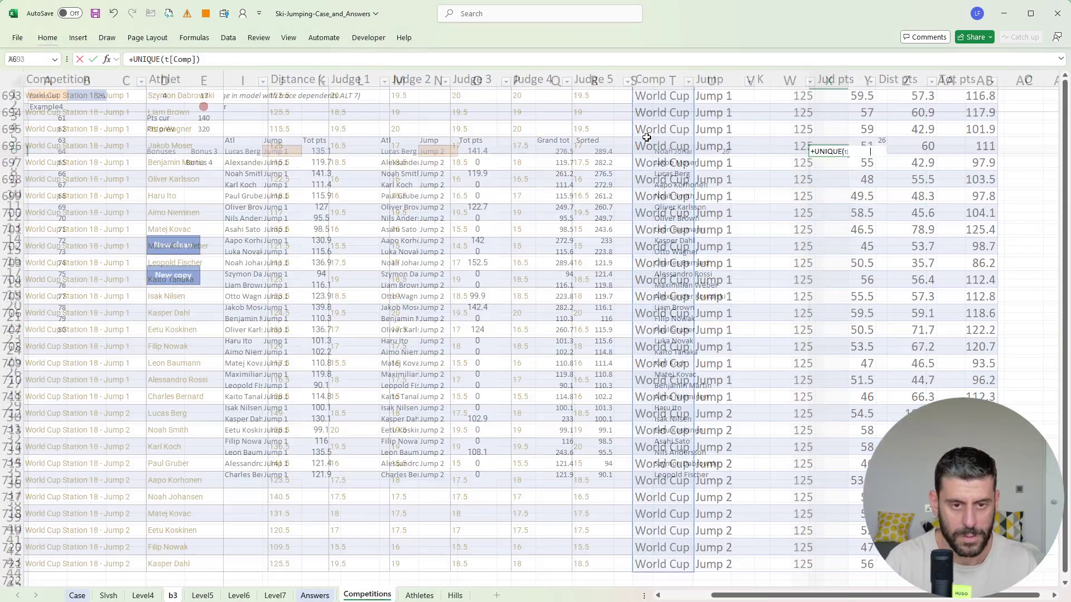
{"action": "key", "text": "ctrl+Return"}
Step: Create a data table over X5:Y23 with G6 as the column input cell to compute each competition winner's age
{"action": "key", "text": "Up"}
{"action": "key", "text": "shift+Right"}
{"action": "key", "text": "shift+Down"}
{"action": "key", "text": "ctrl+shift+Down"}
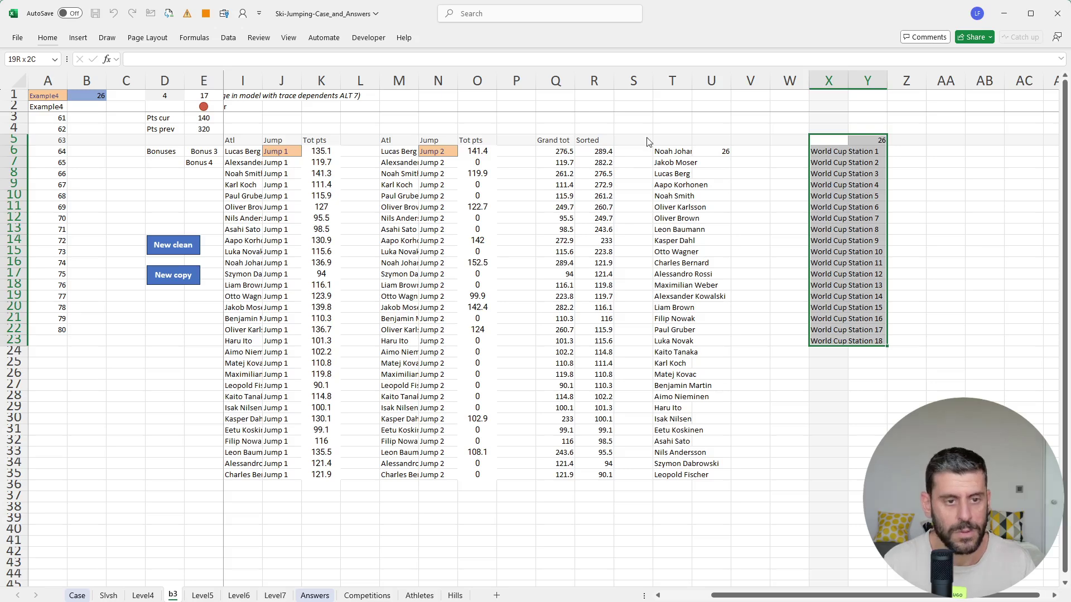
{"action": "key", "text": "ctrl+Left"}
{"action": "key", "text": "ctrl+Up"}
{"action": "key", "text": "ctrl+Left"}
{"action": "key", "text": "ctrl+Left"}
{"action": "key", "text": "Down"}
{"action": "key", "text": "Right"}
{"action": "key", "text": "Down"}
{"action": "key", "text": "Down"}
{"action": "key", "text": "Down"}
{"action": "key", "text": "Left"}
{"action": "key", "text": "Left"}
{"action": "key", "text": "Down"}
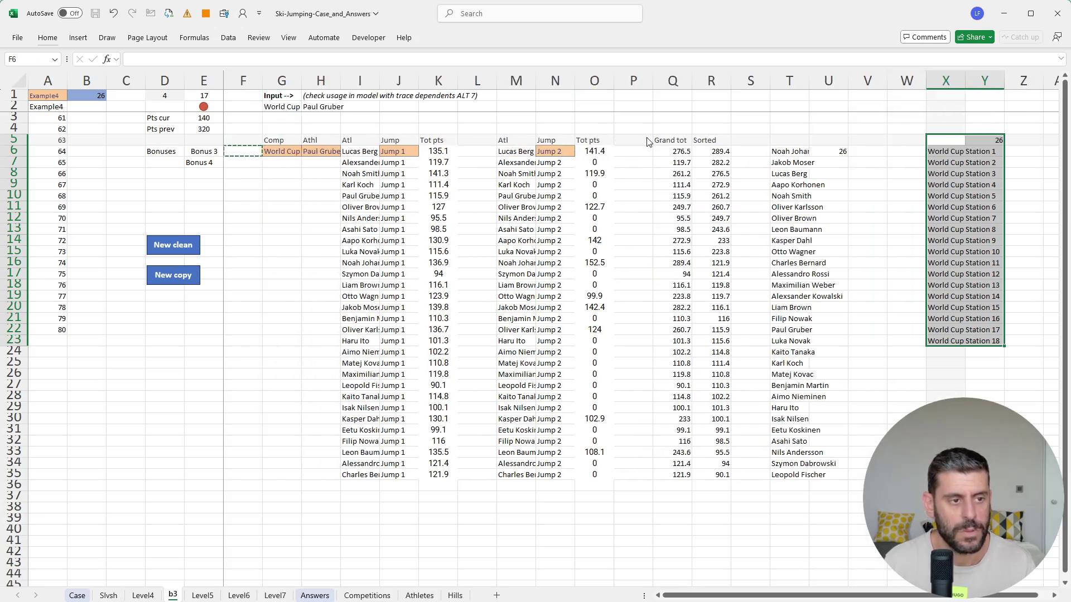
{"action": "key", "text": "Right"}
{"action": "key", "text": "Return"}
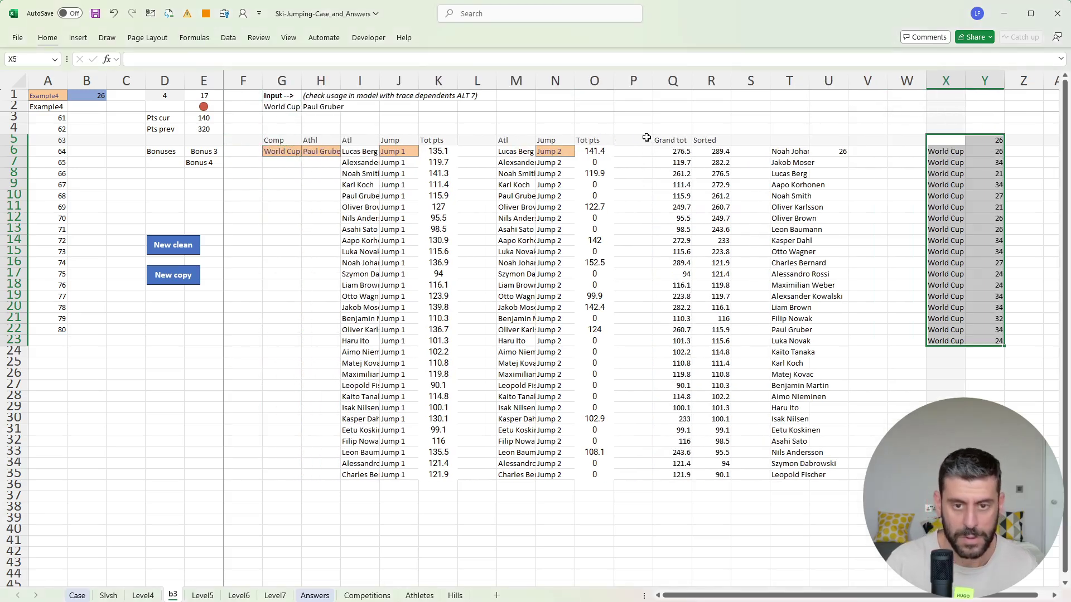
Step: Read the average of the winners' ages in Y6:Y23 and enter 28.7 as the Bonus 3 answer in E24 of the Case sheet
{"action": "key", "text": "Right"}
{"action": "key", "text": "Down"}
{"action": "key", "text": "ctrl+shift+Down"}
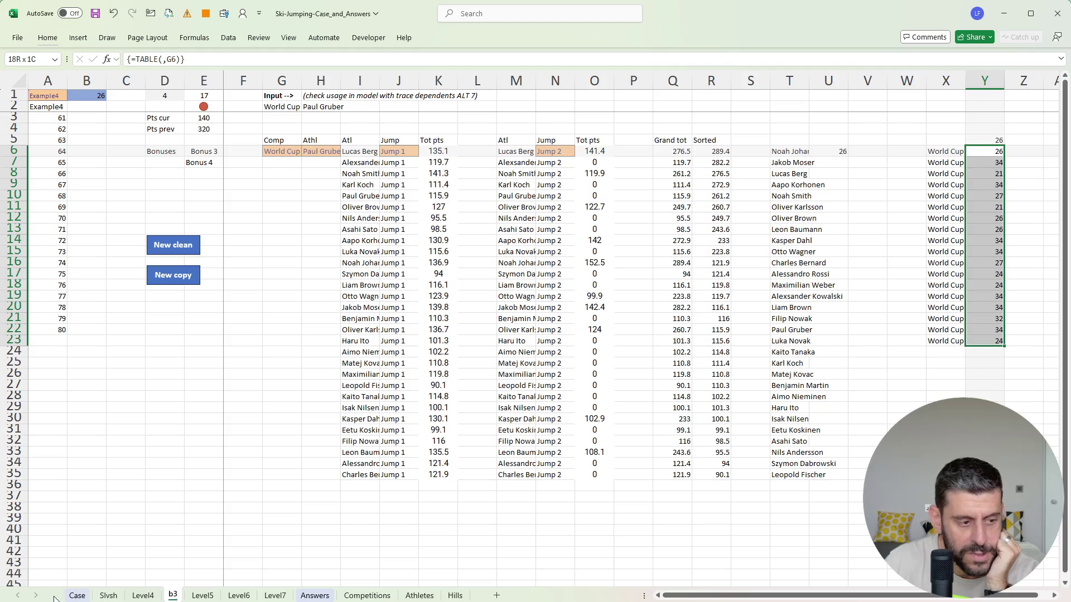
{"action": "left_click", "coordinate": [76, 595]}
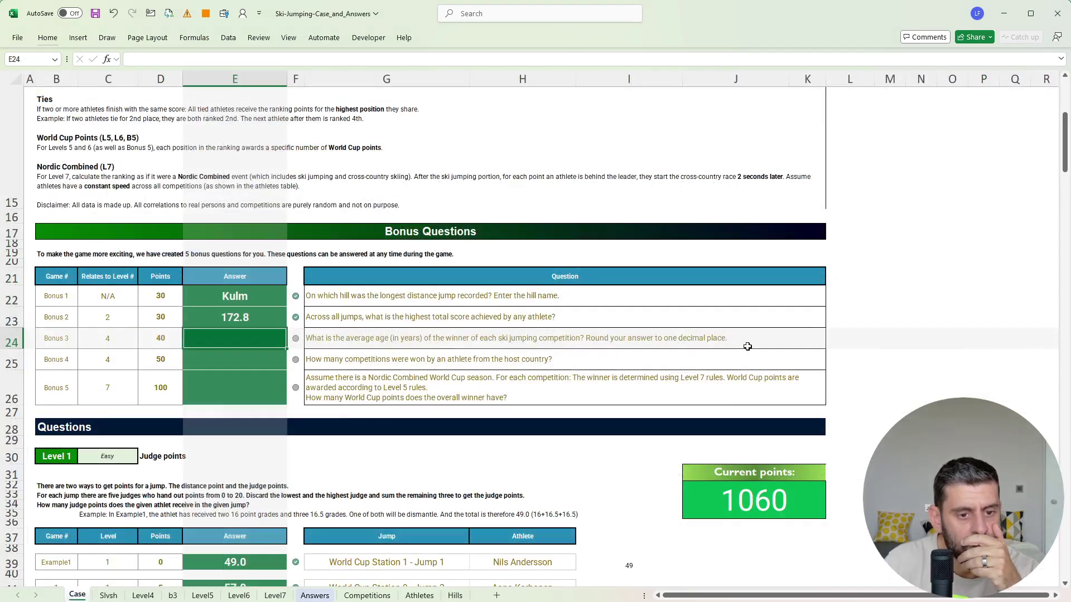
{"action": "type", "text": "28.7"}
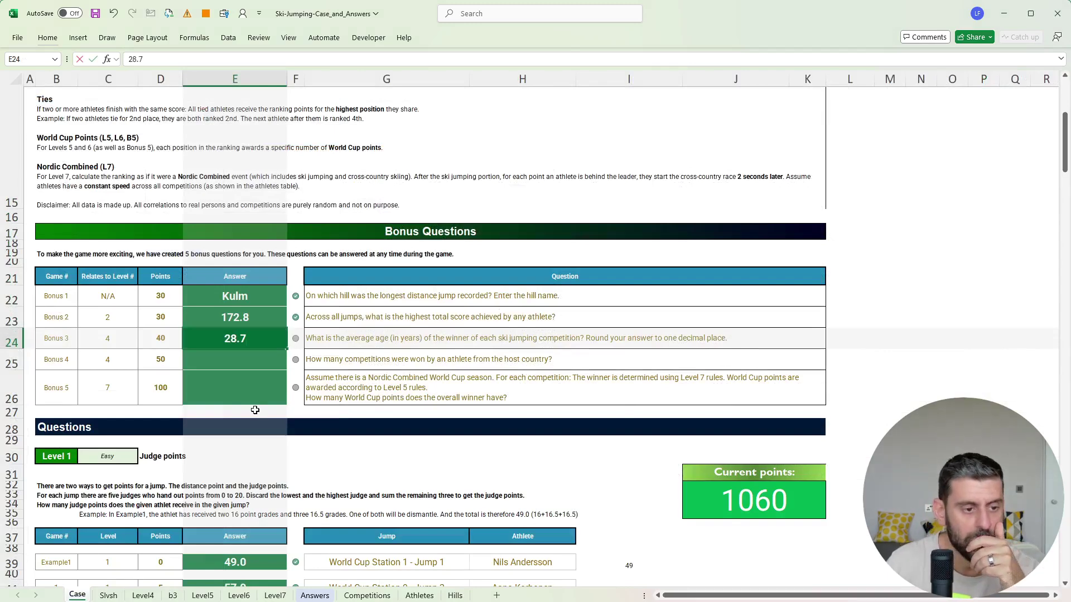
{"action": "key", "text": "Return"}
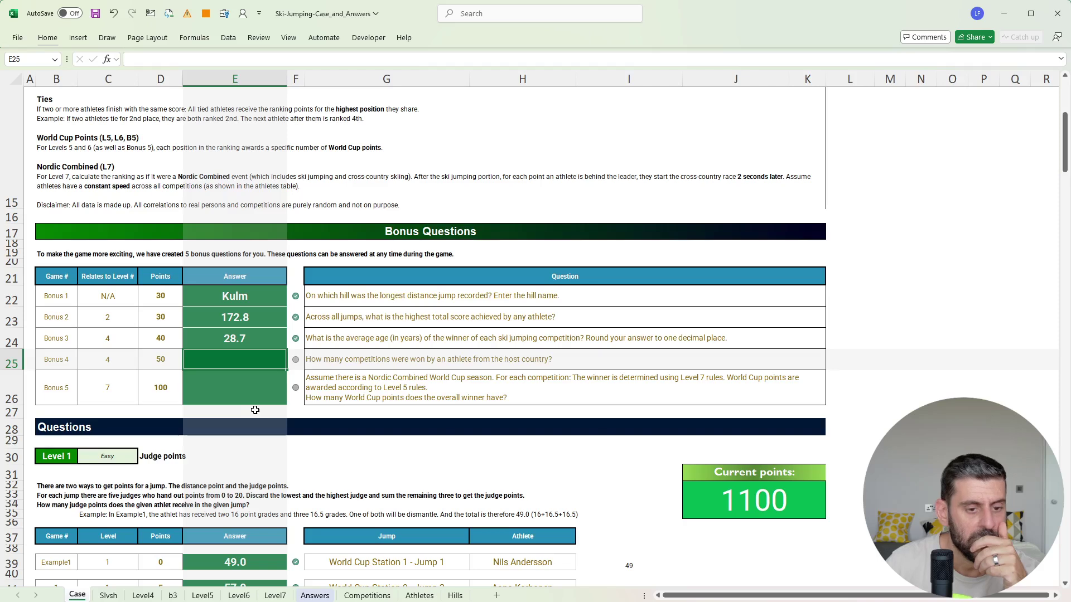
Step: In V6 of the b3 sheet, look up the winner in T6 with XLOOKUP in Athletes column A, returning the country from column B
{"action": "left_click", "coordinate": [926, 334]}
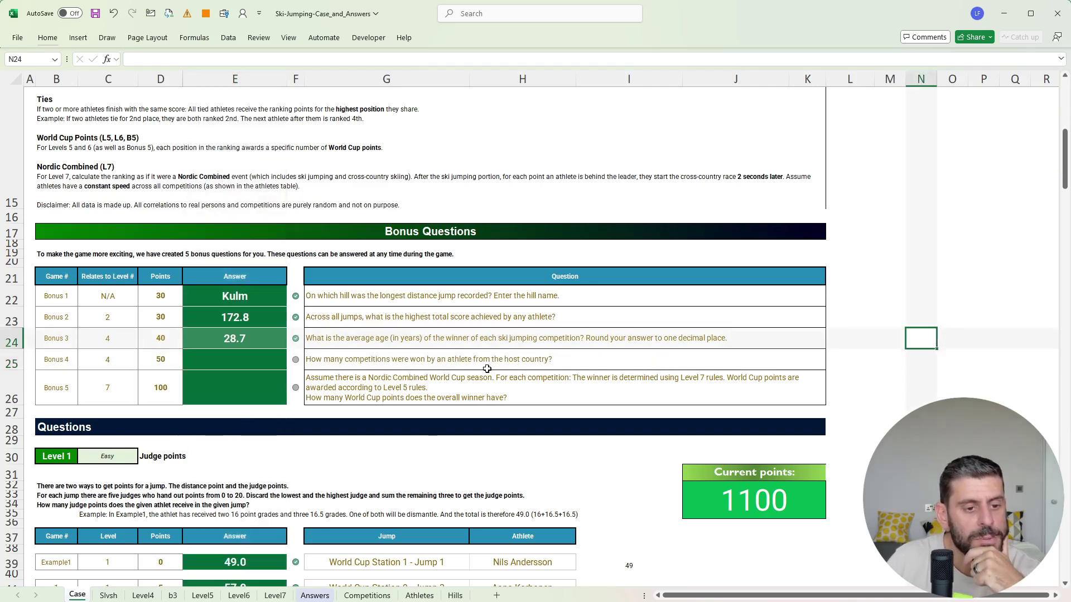
{"action": "left_click", "coordinate": [173, 596]}
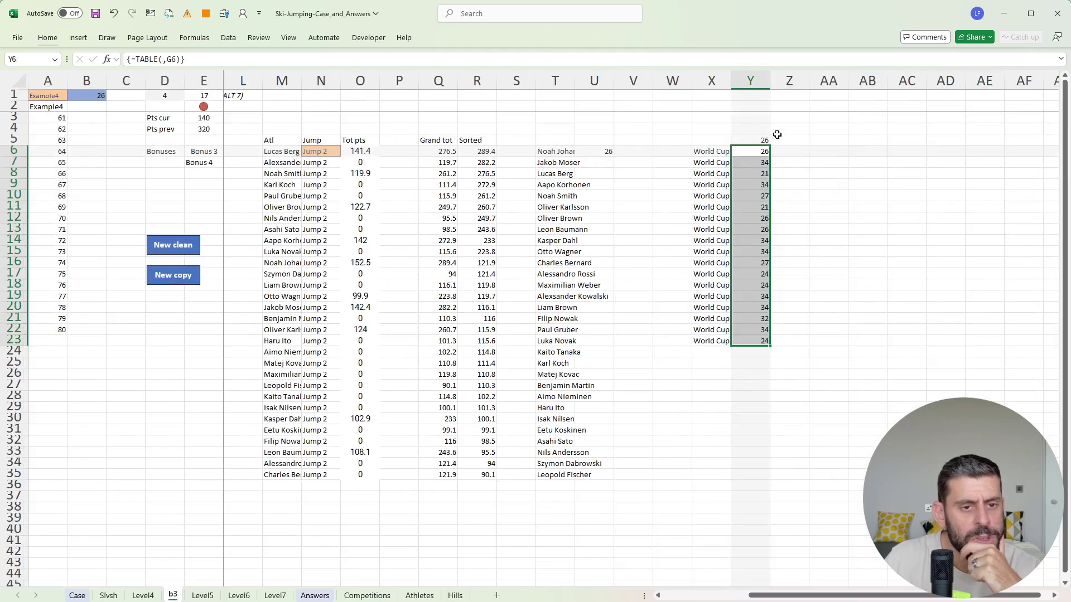
{"action": "scroll", "coordinate": [706, 177], "scroll_direction": "left", "scroll_amount": 3}
{"action": "left_click", "coordinate": [872, 151]}
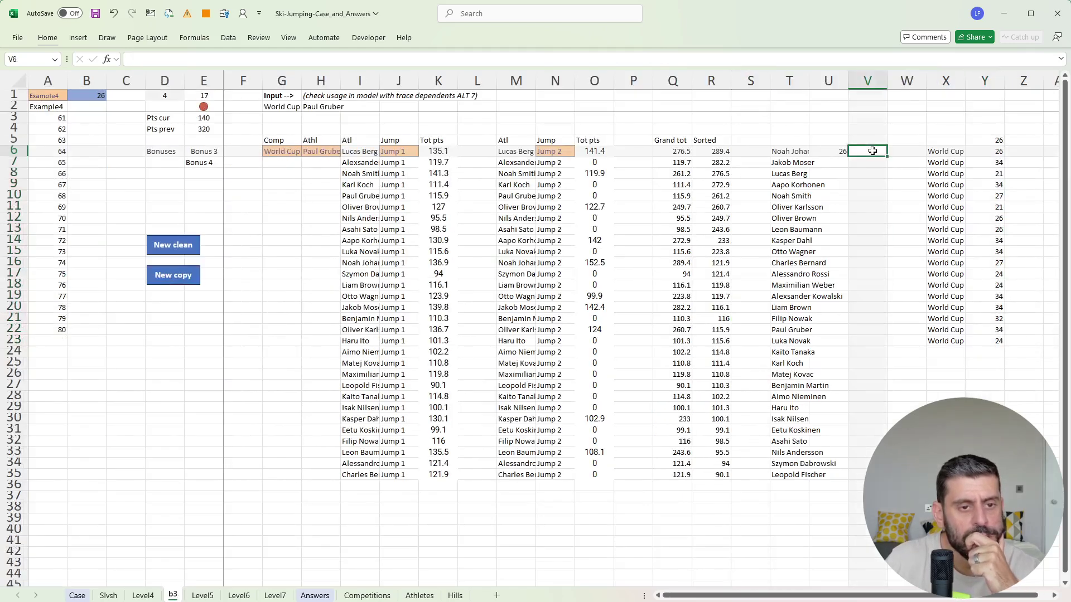
{"action": "type", "text": "+"}
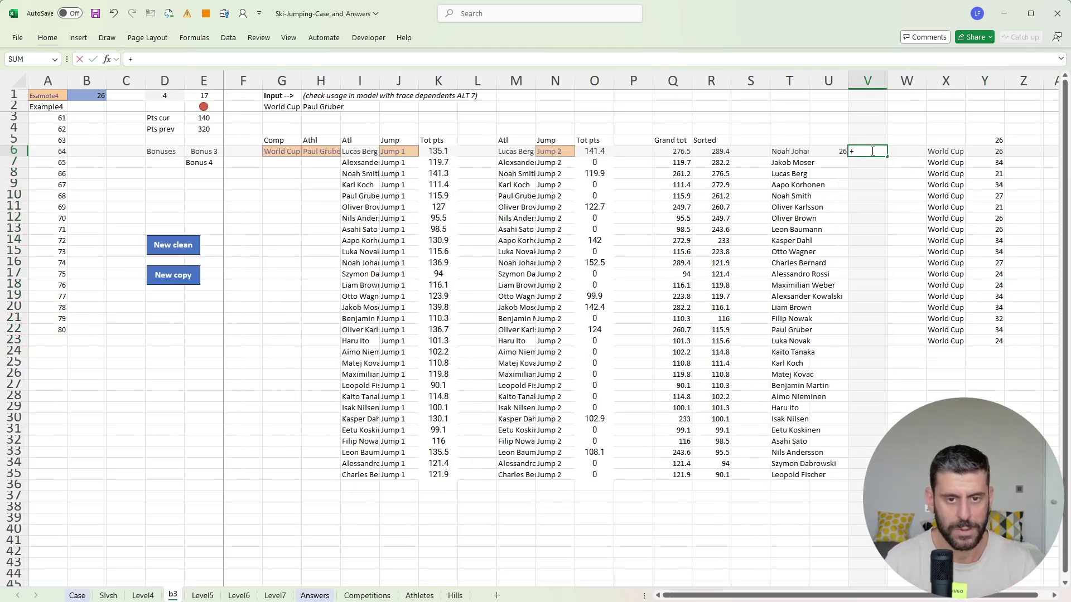
{"action": "type", "text": "XLOOKUP("}
{"action": "key", "text": "Left"}
{"action": "key", "text": "Left"}
{"action": "type", "text": ","}
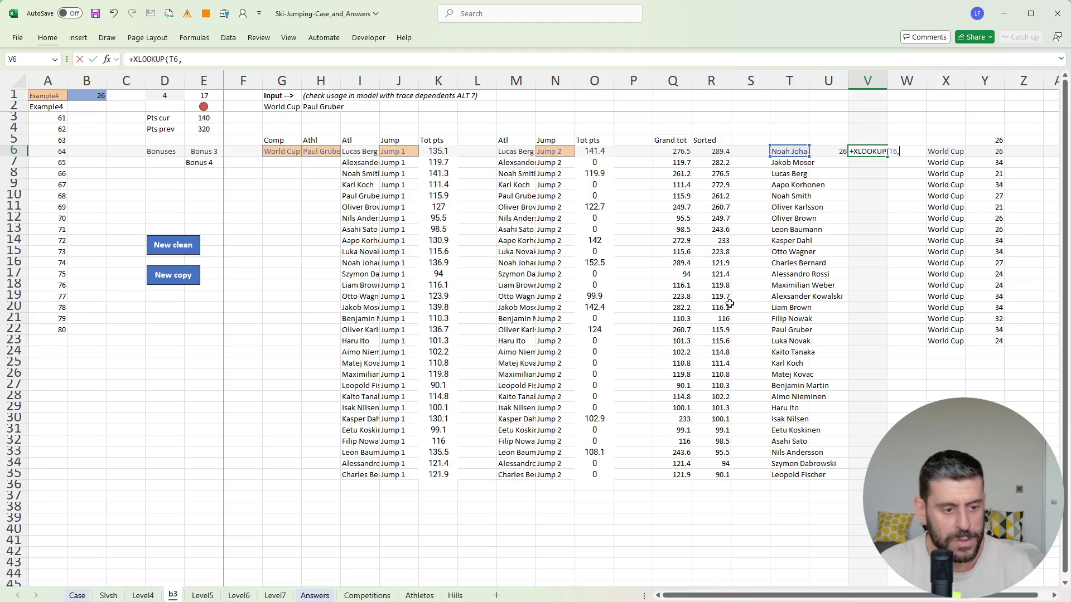
{"action": "left_click", "coordinate": [419, 595]}
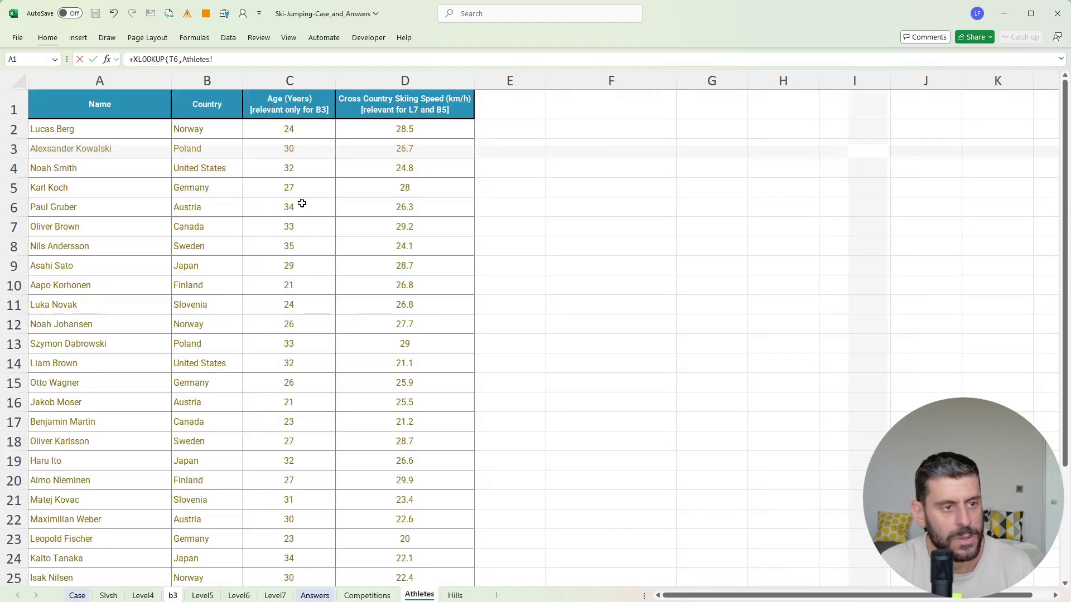
{"action": "left_click", "coordinate": [129, 80]}
{"action": "type", "text": ","}
{"action": "left_click", "coordinate": [184, 80]}
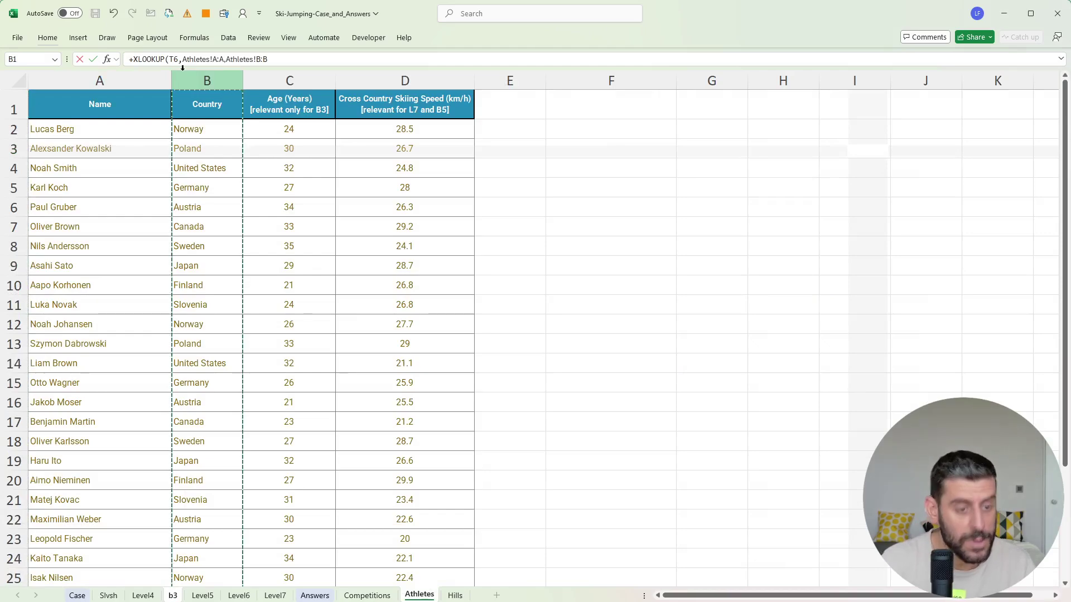
{"action": "key", "text": "Return"}
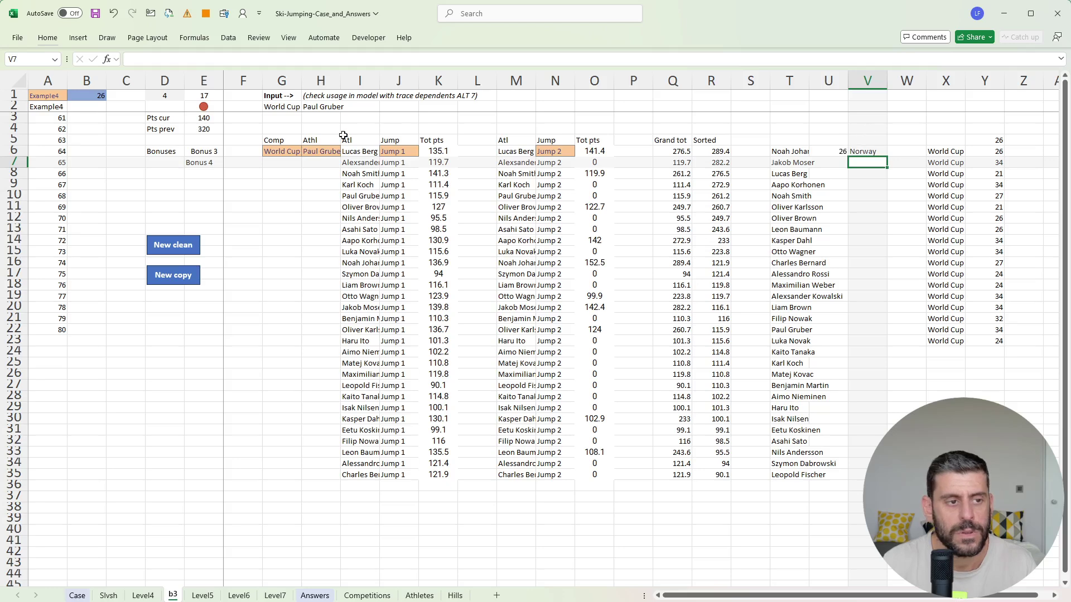
Step: In G8, look up the competition in G6 with XLOOKUP in Hills column A, returning the host country from column C
{"action": "left_click", "coordinate": [291, 130]}
{"action": "key", "text": "Down"}
{"action": "key", "text": "Down"}
{"action": "key", "text": "Down"}
{"action": "key", "text": "Down"}
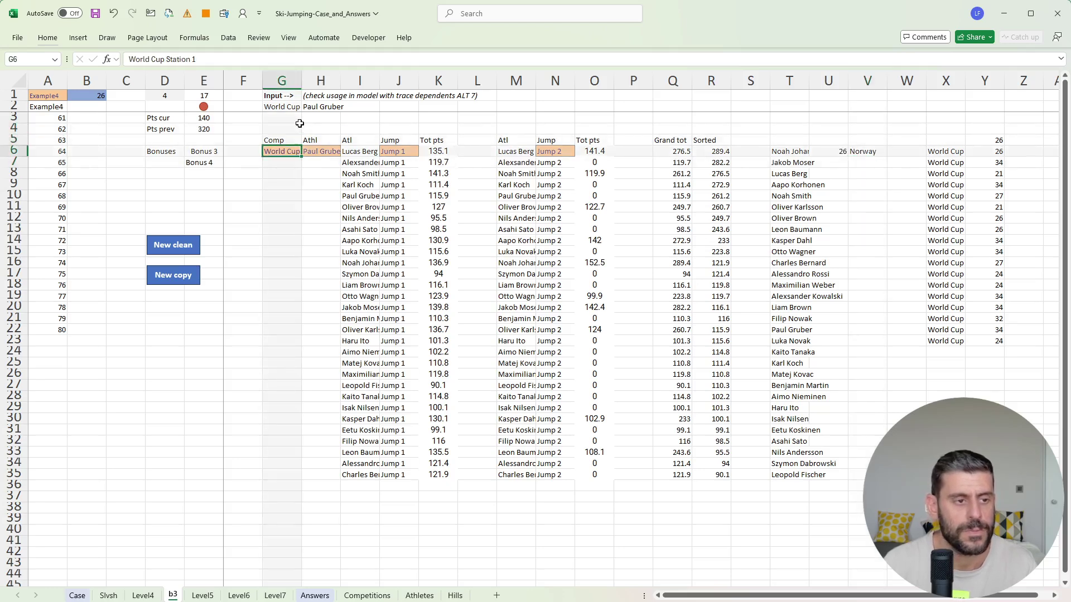
{"action": "type", "text": "+xl"}
{"action": "key", "text": "Tab"}
{"action": "key", "text": "Up"}
{"action": "key", "text": "Up"}
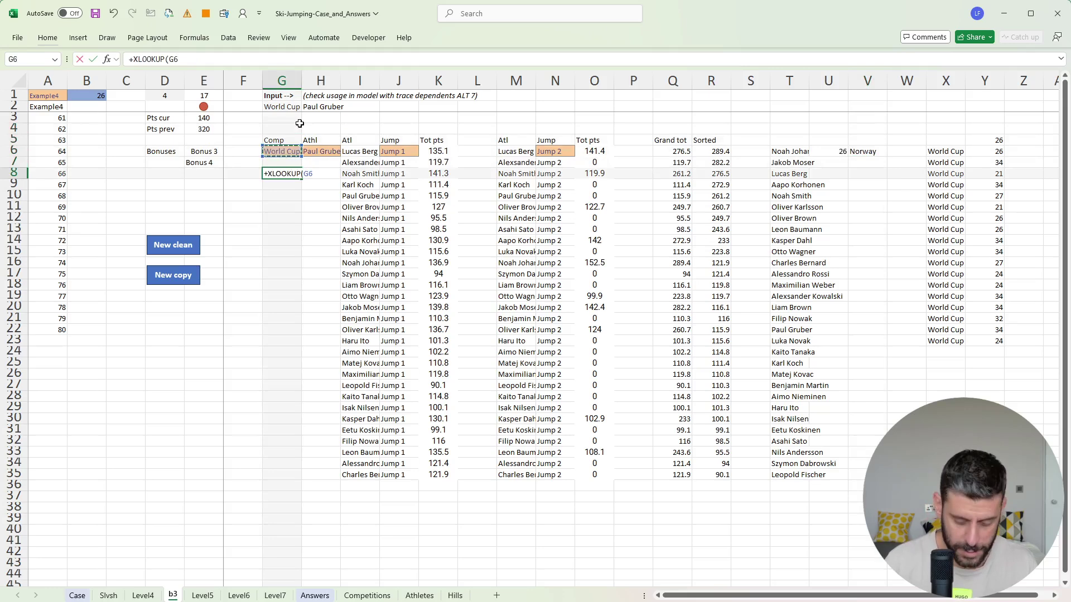
{"action": "type", "text": ","}
{"action": "left_click", "coordinate": [455, 595]}
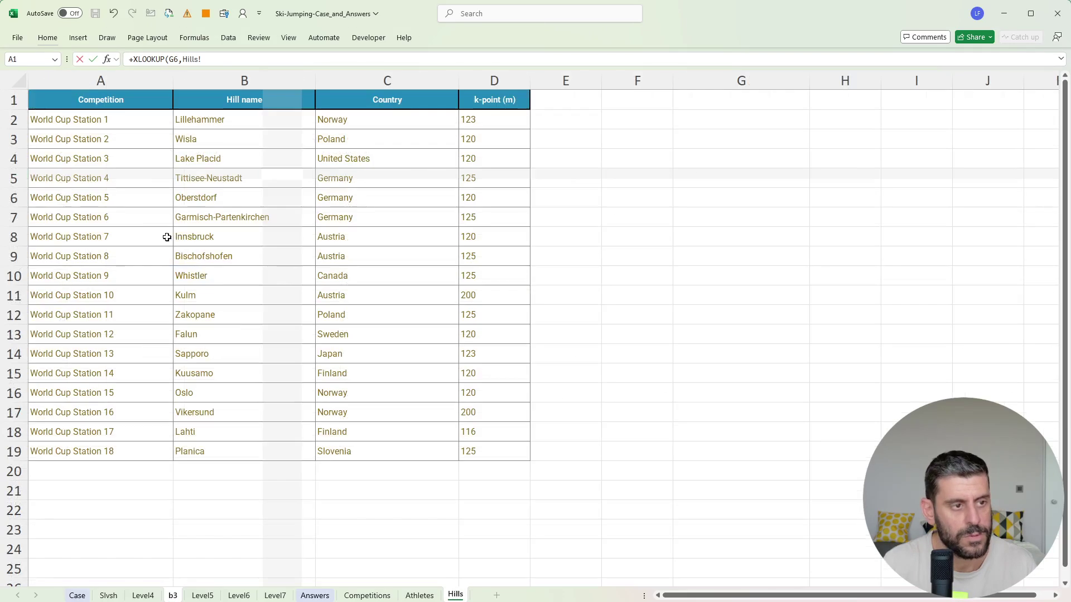
{"action": "left_click", "coordinate": [83, 76]}
{"action": "type", "text": ","}
{"action": "left_click", "coordinate": [248, 78]}
{"action": "left_click", "coordinate": [402, 76]}
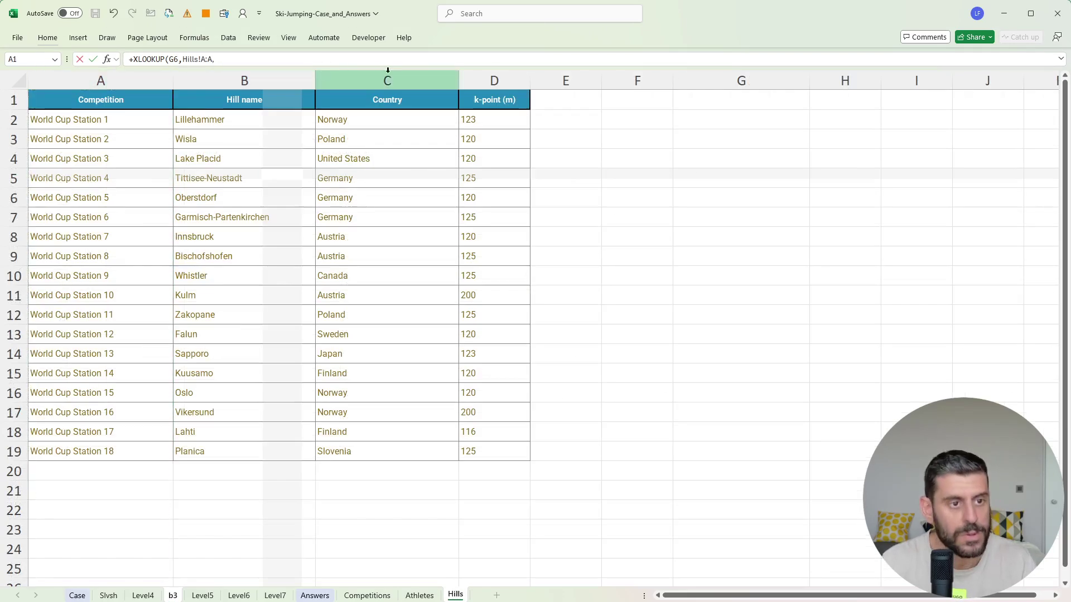
{"action": "type", "text": ","}
{"action": "key", "text": "BackSpace"}
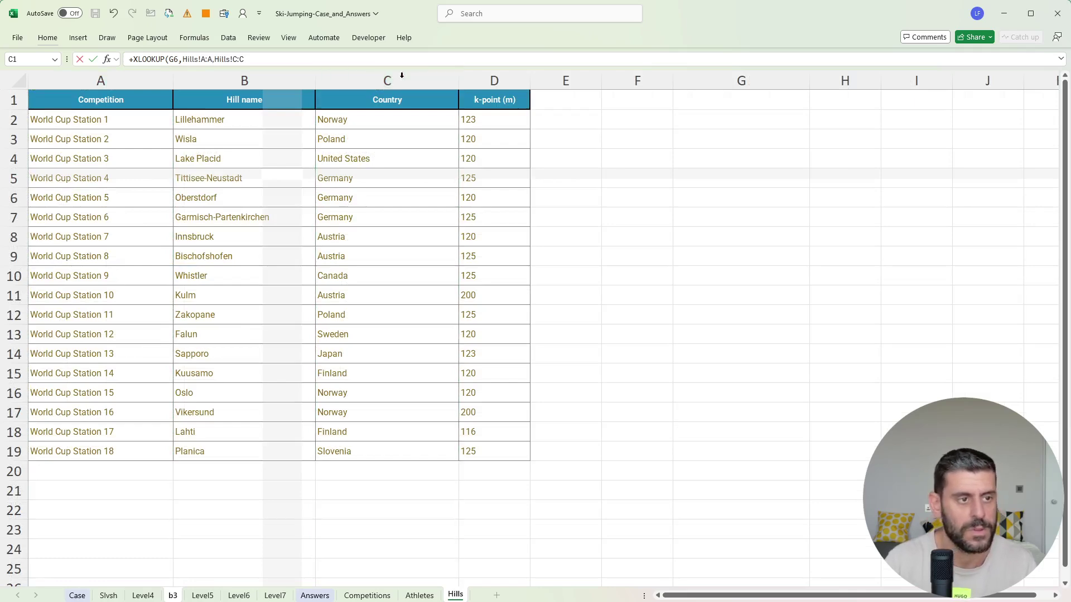
{"action": "key", "text": "Return"}
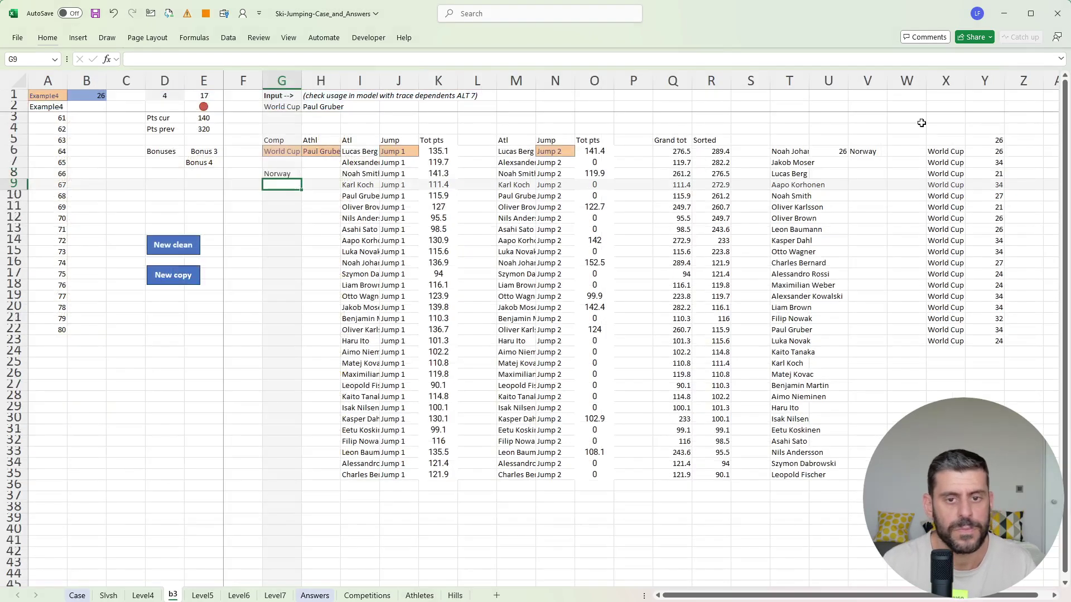
Step: Replace the data table's result formula in Y5 with --(V6=G8) to flag a winner from the host country
{"action": "left_click", "coordinate": [984, 139]}
{"action": "type", "text": "--"}
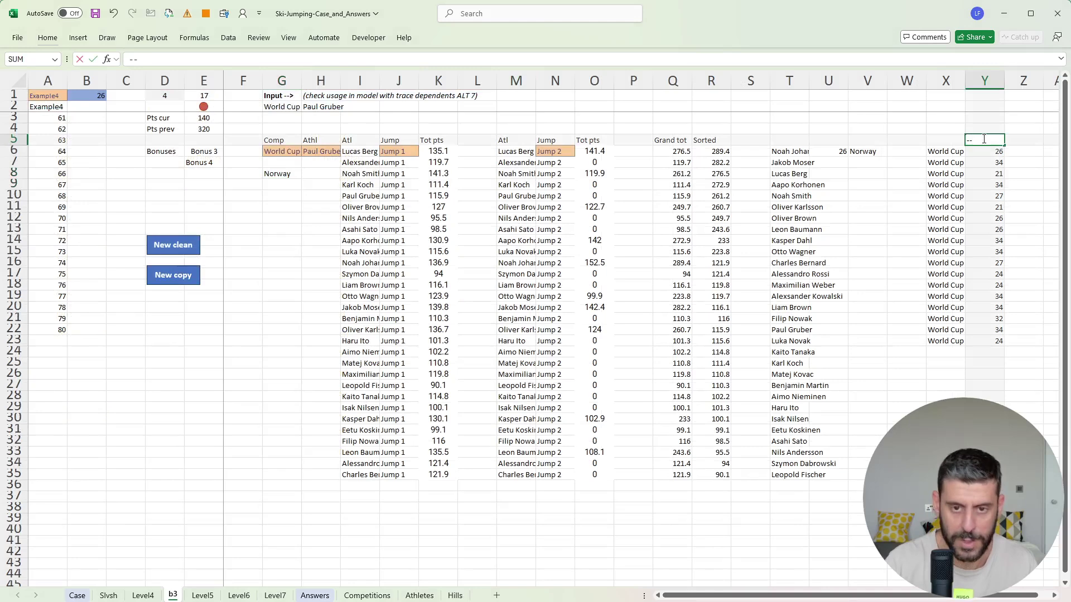
{"action": "type", "text": "("}
{"action": "key", "text": "Down"}
{"action": "key", "text": "Left"}
{"action": "key", "text": "Left"}
{"action": "key", "text": "Left"}
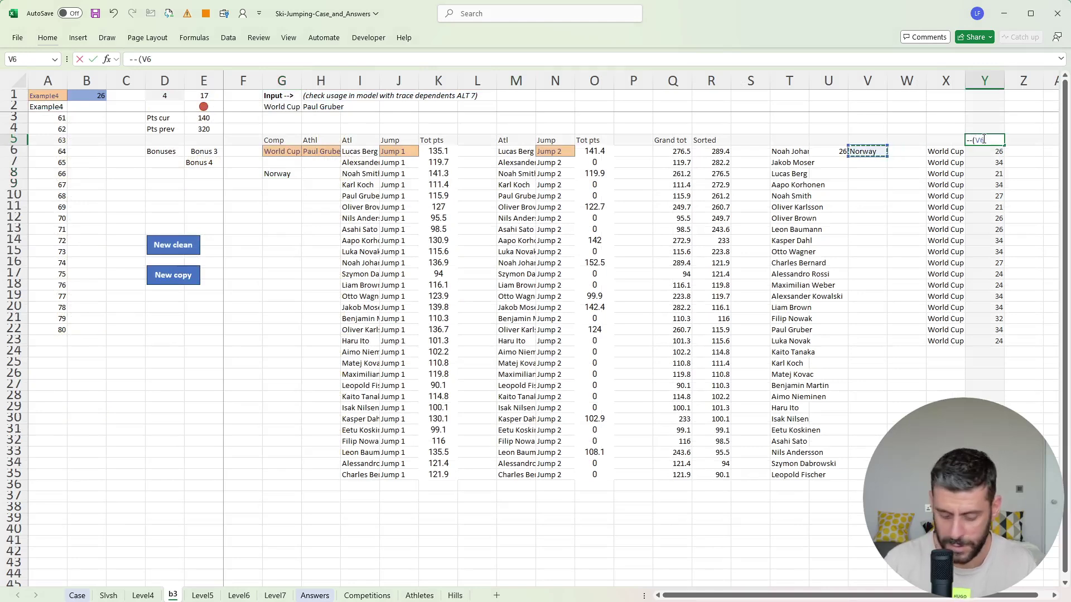
{"action": "type", "text": "="}
{"action": "left_click", "coordinate": [283, 177]}
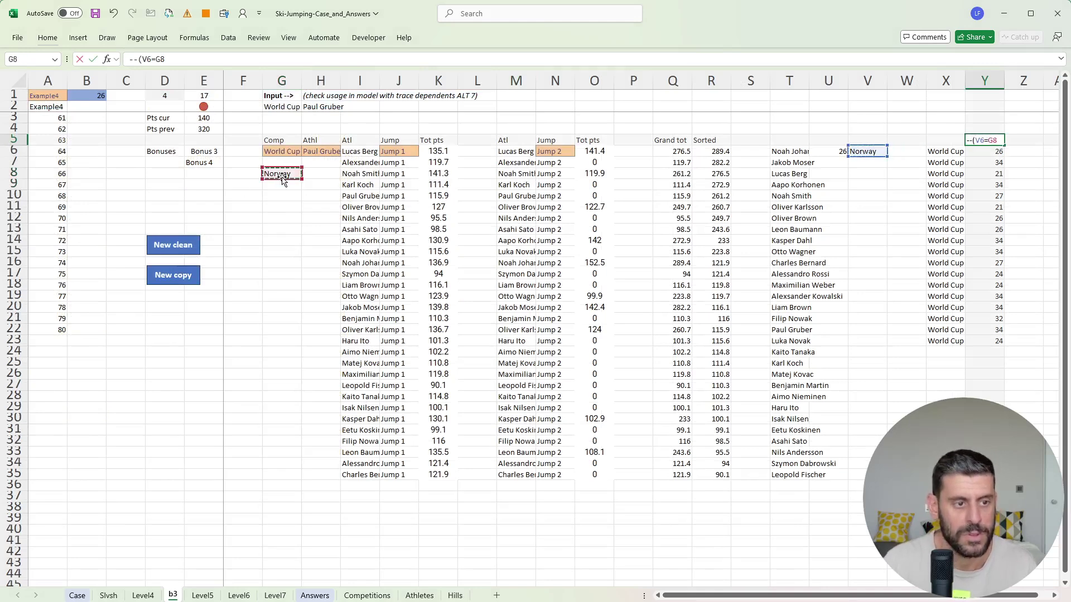
{"action": "key", "text": "Return"}
Step: Recalculate the data table so Y6:Y23 flags each competition's home winner, and select its results
{"action": "key", "text": "Up"}
{"action": "key", "text": "Left"}
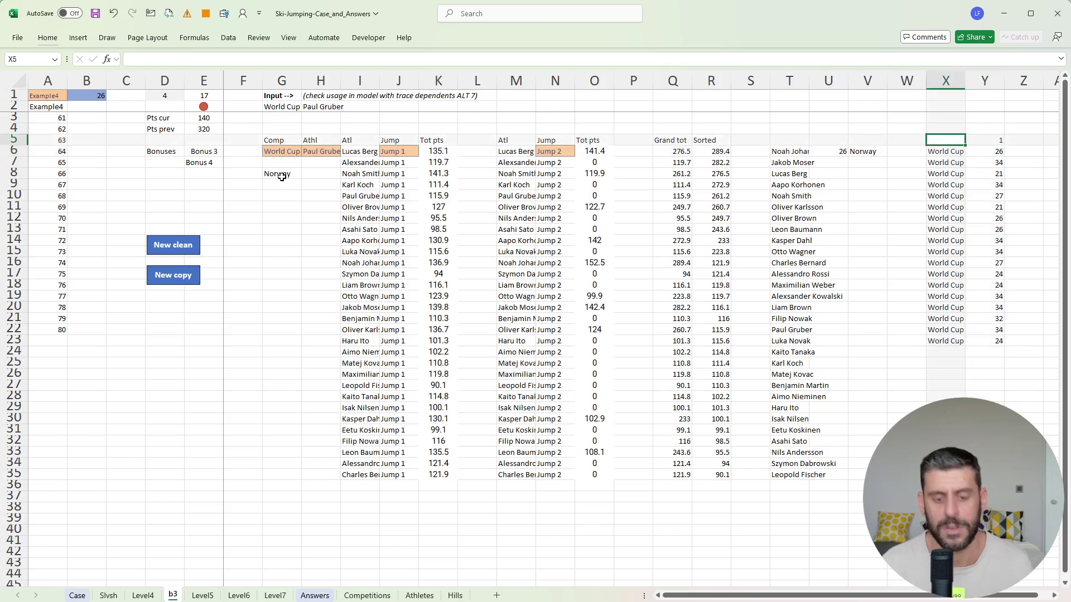
{"action": "key", "text": "F9"}
{"action": "key", "text": "Right"}
{"action": "key", "text": "Down"}
{"action": "key", "text": "Down"}
{"action": "key", "text": "Up"}
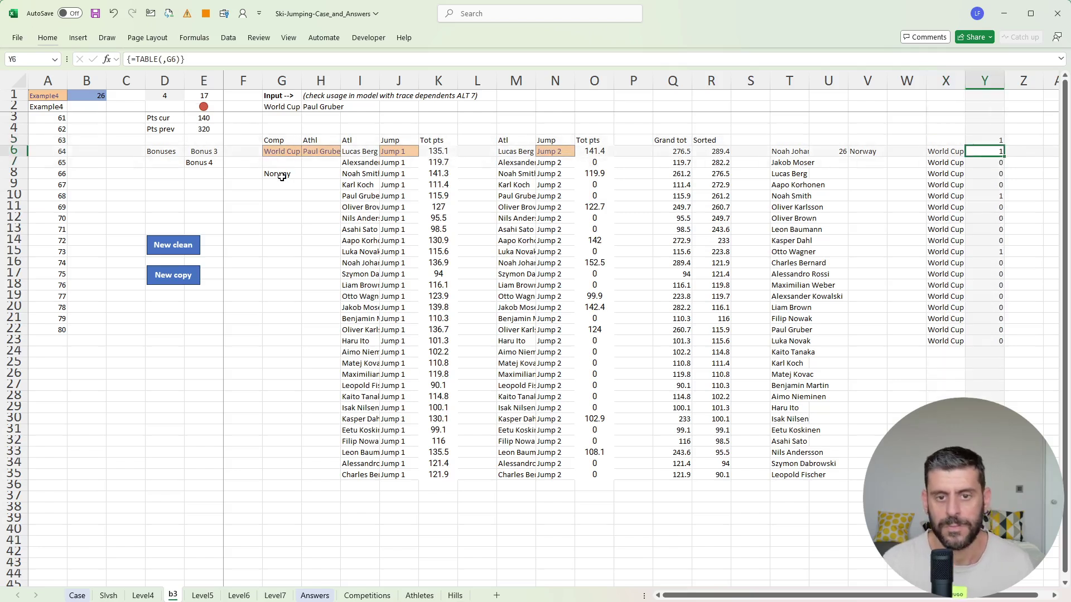
{"action": "key", "text": "ctrl+shift+Down"}
Step: Check the country data on Hills and Athletes, count the flags in Y6:Y23 and enter 3 as the Bonus 4 answer in Case E25
{"action": "left_click", "coordinate": [875, 151]}
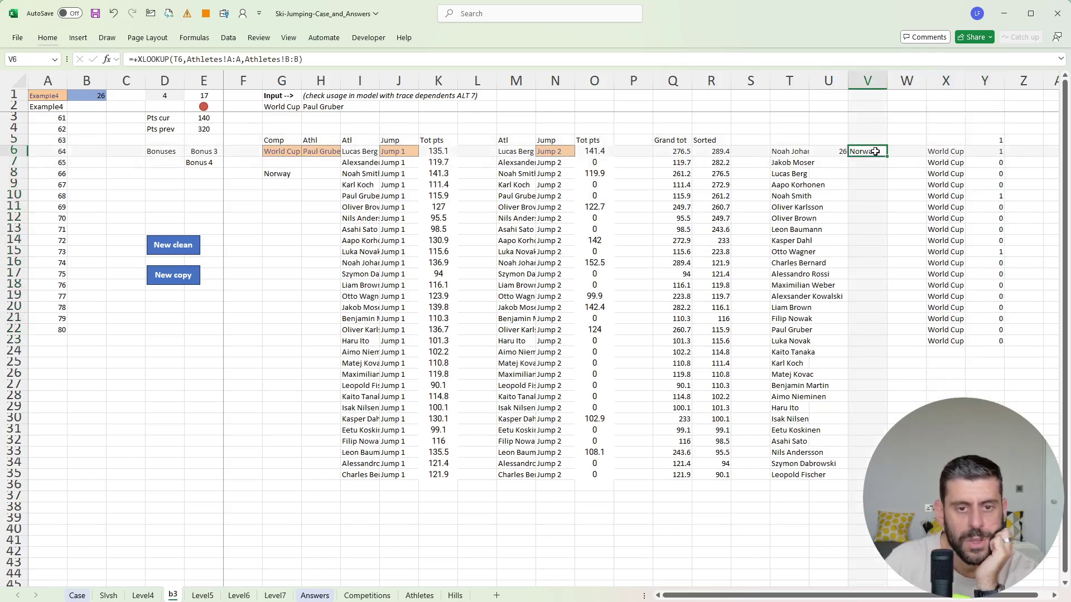
{"action": "left_click", "coordinate": [454, 596]}
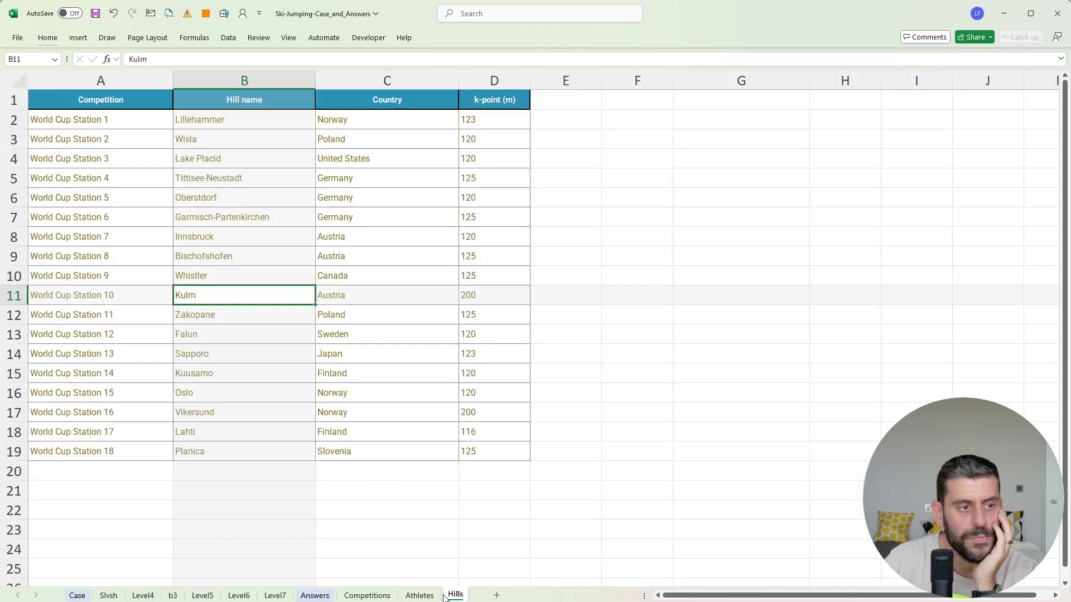
{"action": "left_click", "coordinate": [425, 596]}
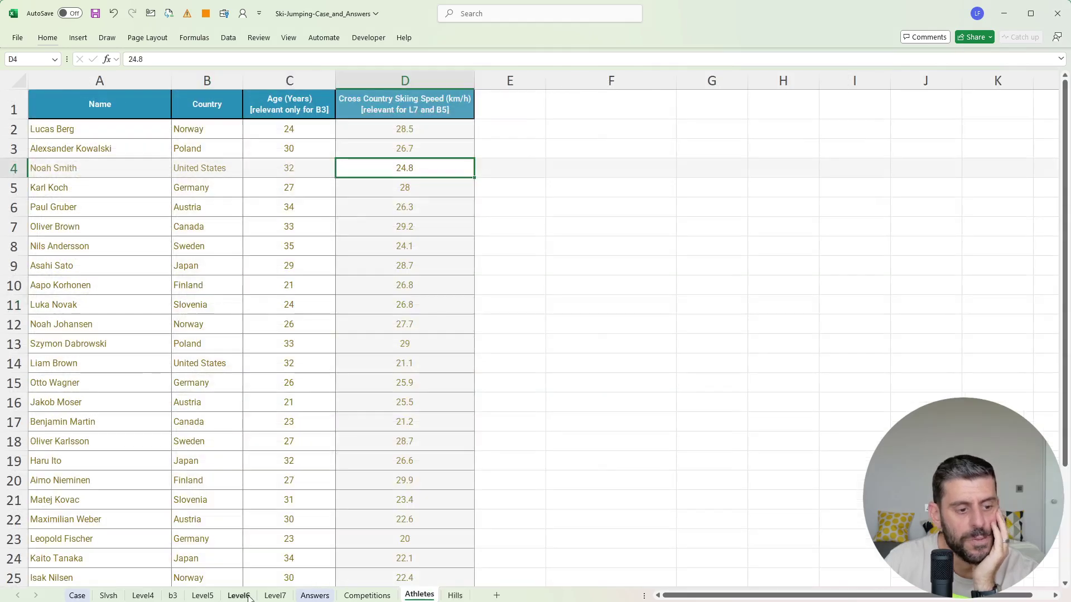
{"action": "left_click", "coordinate": [173, 595]}
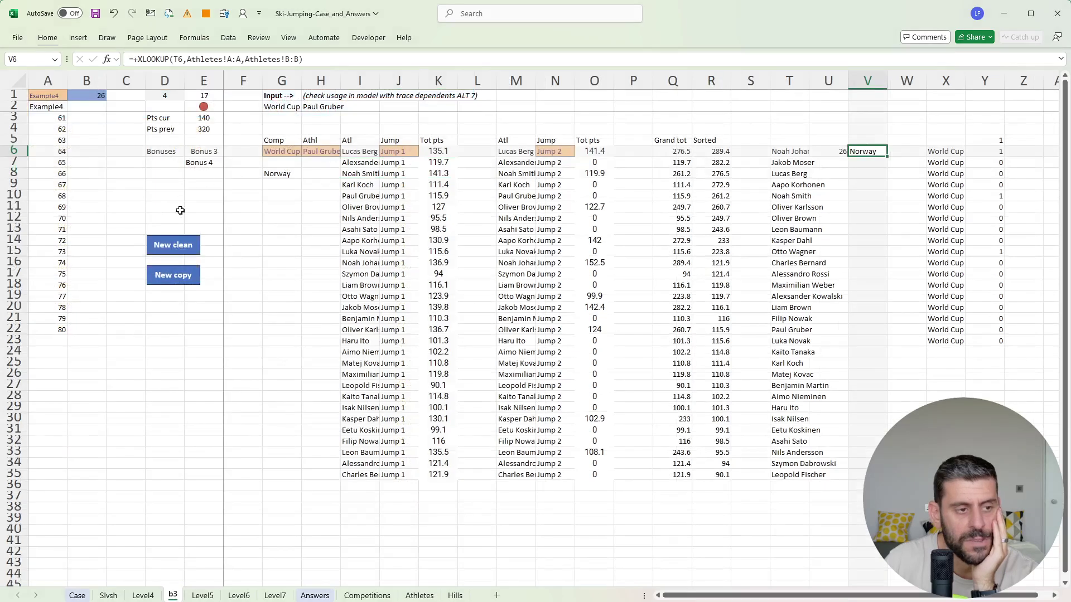
{"action": "left_click_drag", "start_coordinate": [985, 153], "coordinate": [981, 332]}
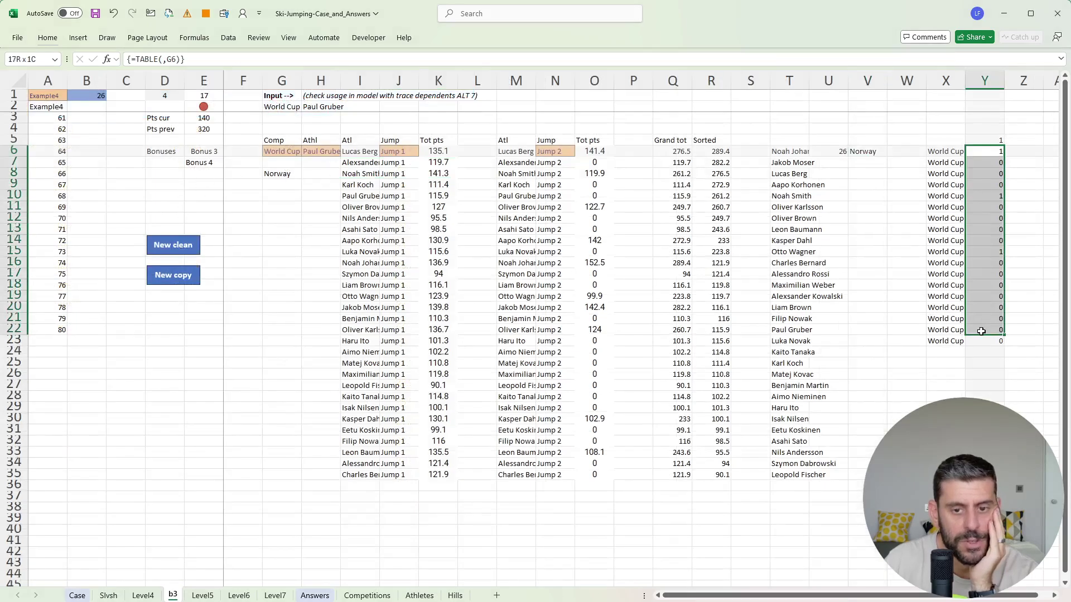
{"action": "left_click", "coordinate": [77, 595]}
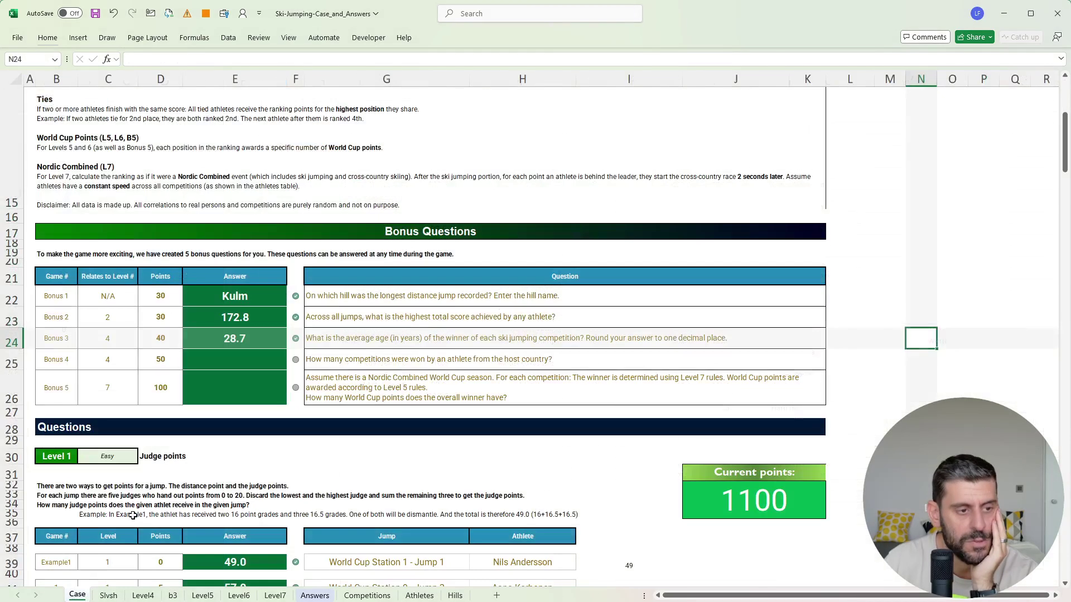
{"action": "left_click", "coordinate": [261, 360]}
{"action": "type", "text": "3"}
{"action": "key", "text": "Return"}
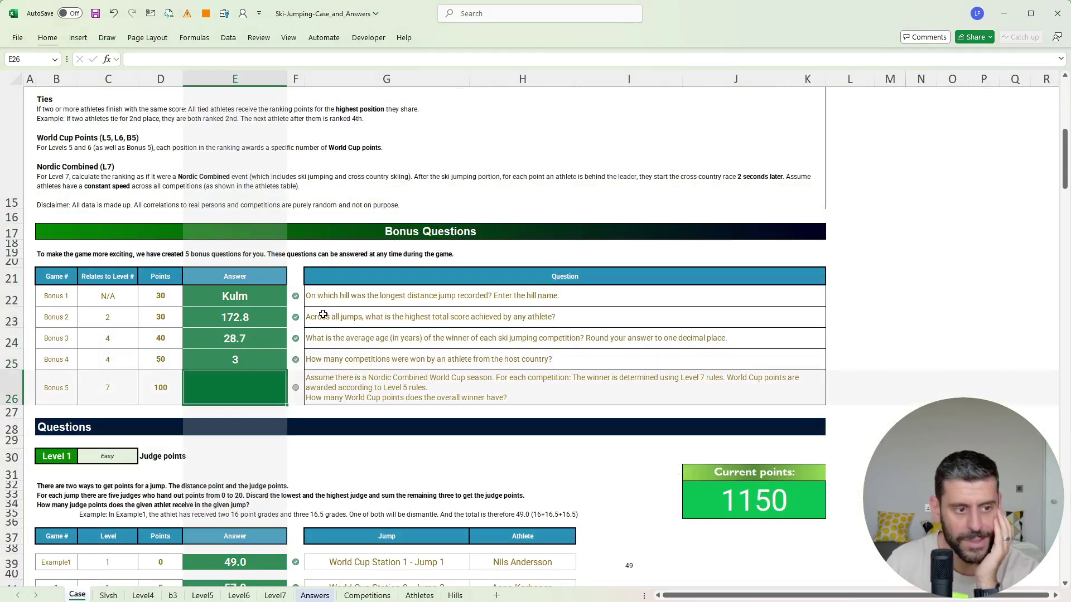
Step: Read the Bonus 5 question and examine the sorting, rank and athlete formulas in R6:T6 of the Level7 sheet
{"action": "left_click", "coordinate": [889, 325]}
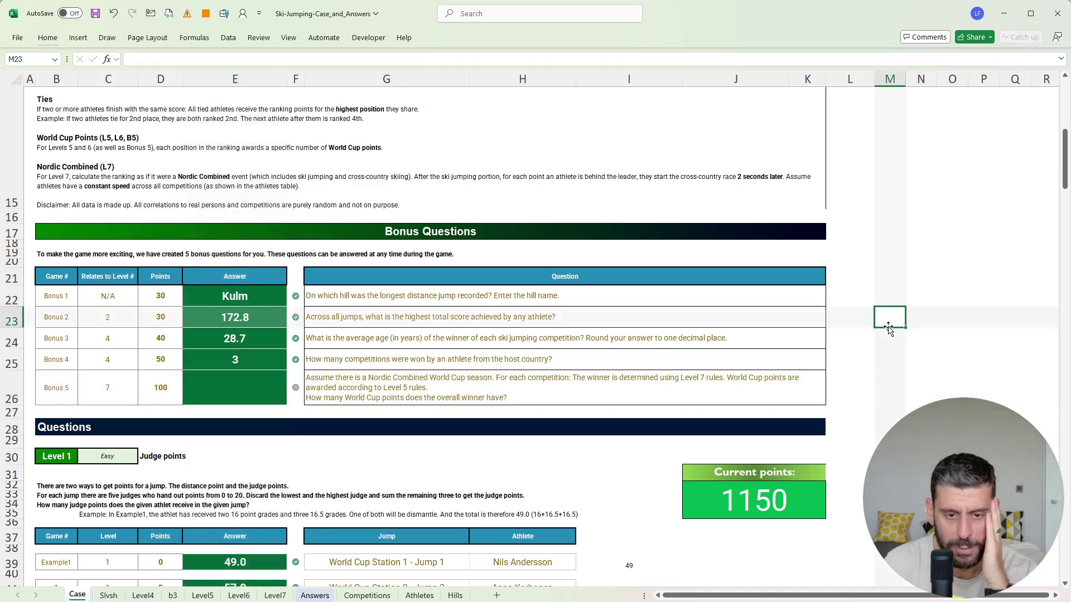
{"action": "left_click", "coordinate": [898, 378]}
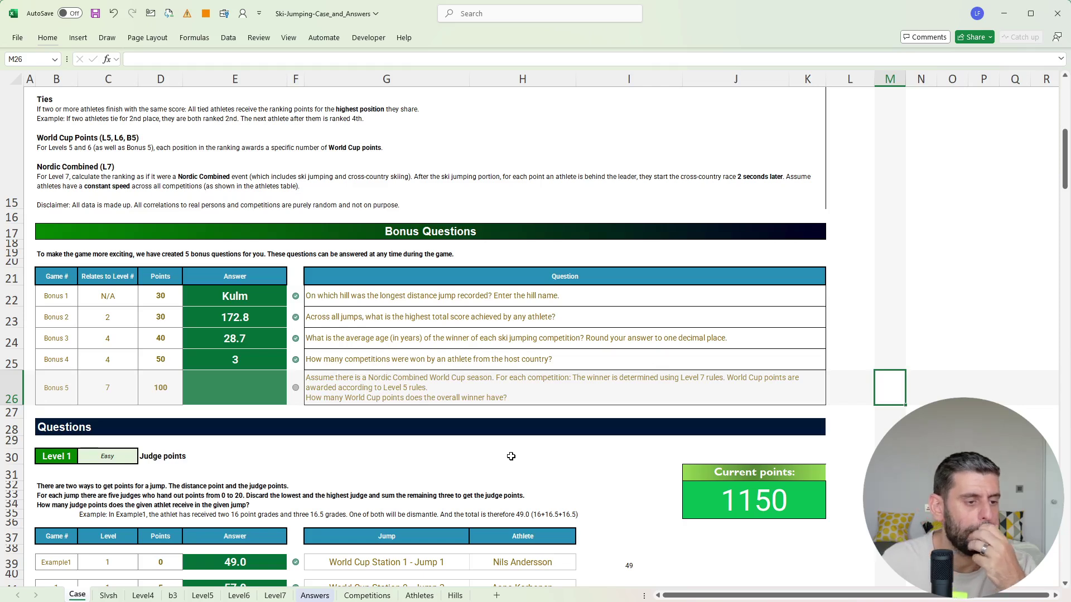
{"action": "left_click", "coordinate": [275, 596]}
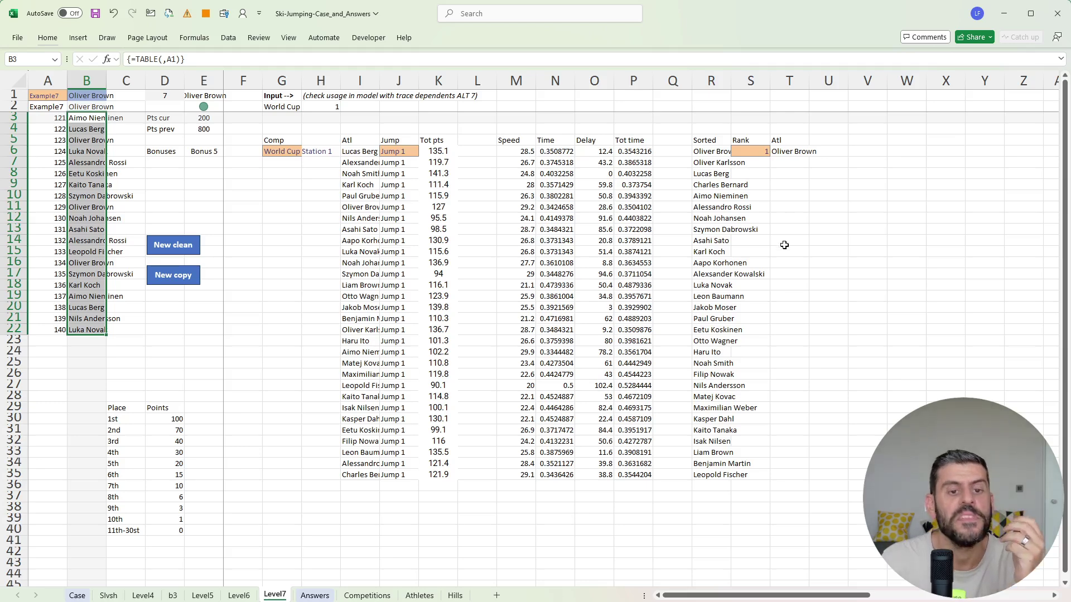
{"action": "left_click", "coordinate": [768, 151]}
{"action": "left_click", "coordinate": [710, 149]}
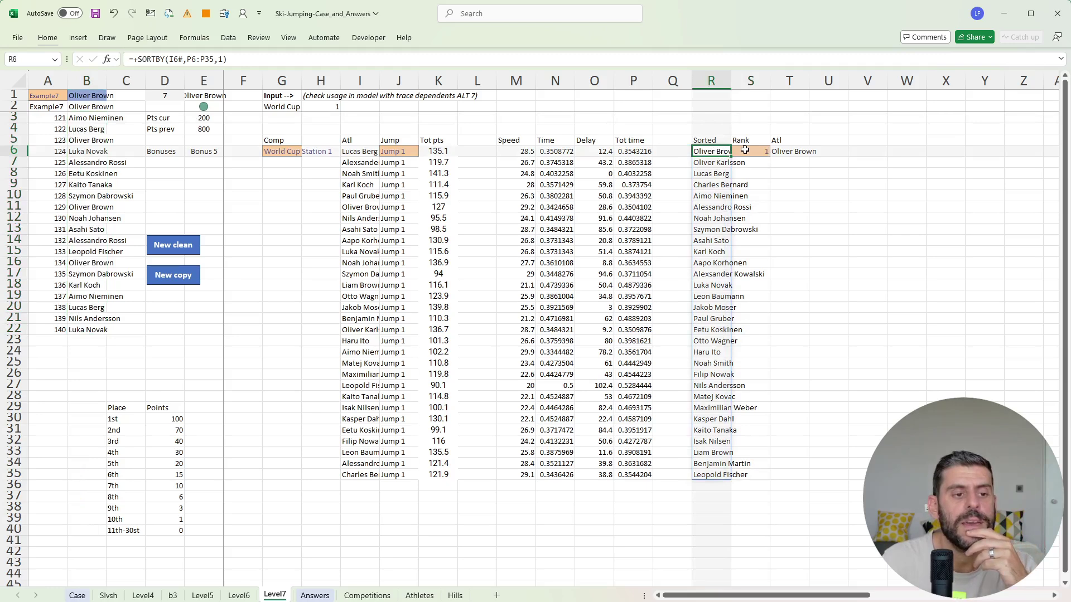
{"action": "scroll", "coordinate": [908, 253], "scroll_direction": "right", "scroll_amount": 1}
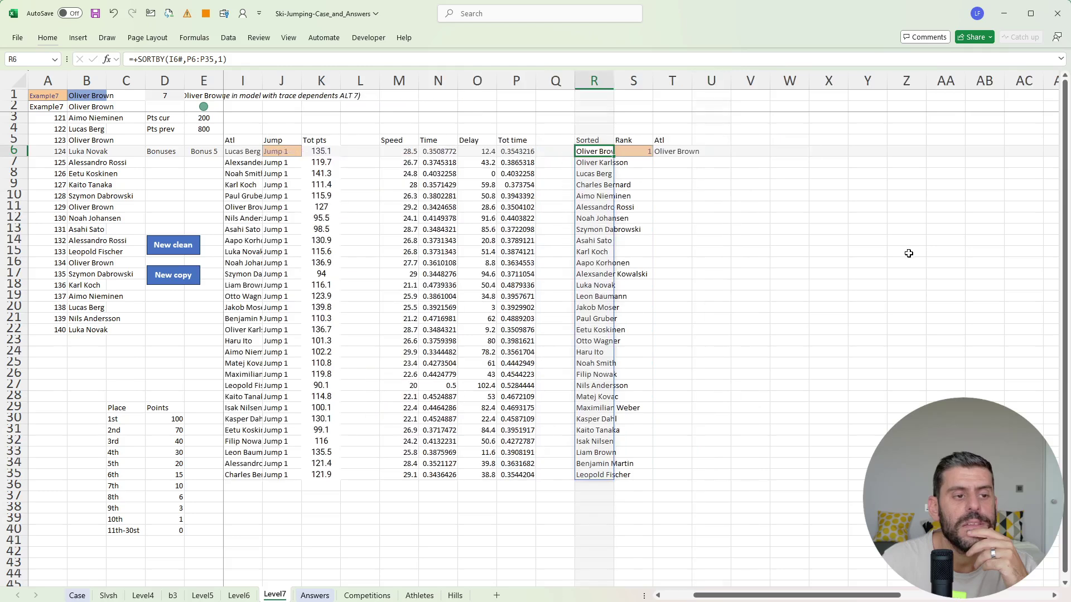
{"action": "scroll", "coordinate": [908, 254], "scroll_direction": "left", "scroll_amount": 1}
{"action": "left_click", "coordinate": [786, 150]}
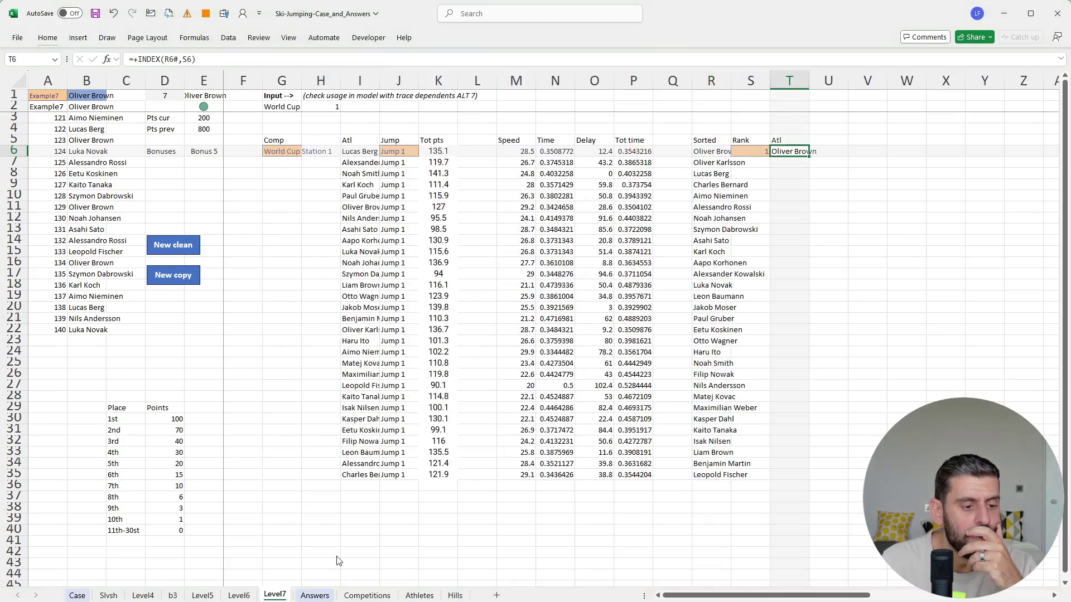
Step: Duplicate the Level7 sheet and name the copy b5
{"action": "key", "text": "ctrl+shift+c"}
{"action": "double_click", "coordinate": [314, 597]}
{"action": "type", "text": "b"}
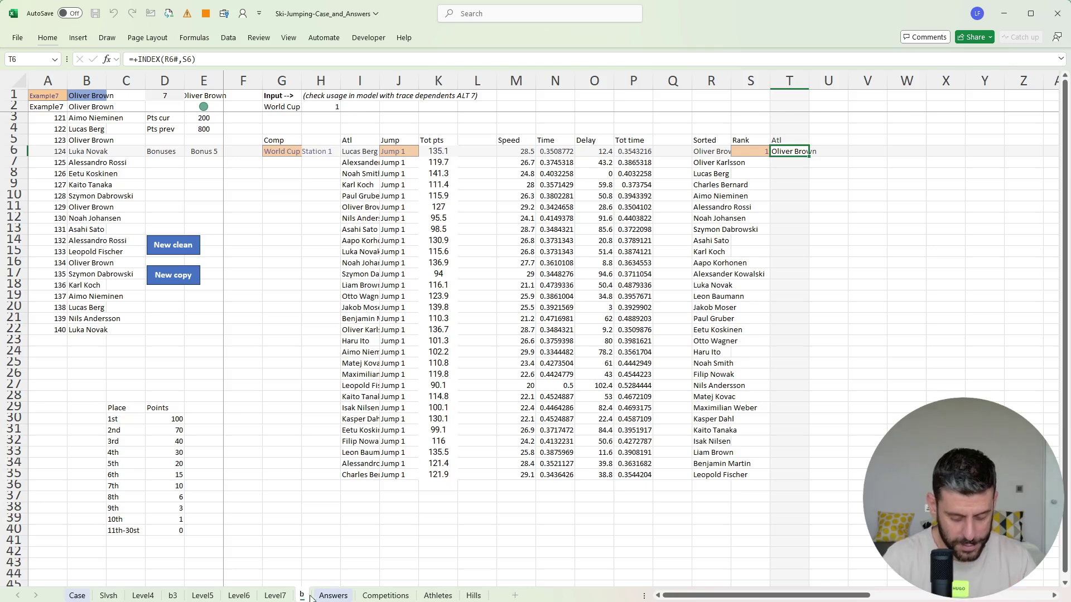
{"action": "type", "text": "5"}
{"action": "key", "text": "Return"}
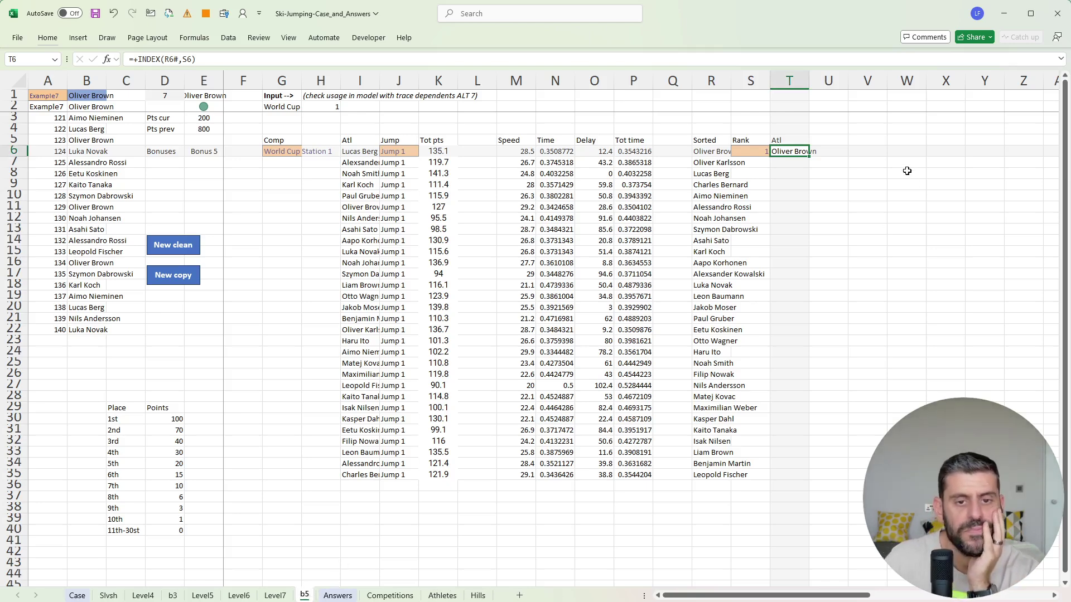
Step: Spill the athlete list into column W by entering =+I6# in W6
{"action": "left_click", "coordinate": [904, 149]}
{"action": "type", "text": "+"}
{"action": "key", "text": "Left"}
{"action": "key", "text": "Left"}
{"action": "key", "text": "Left"}
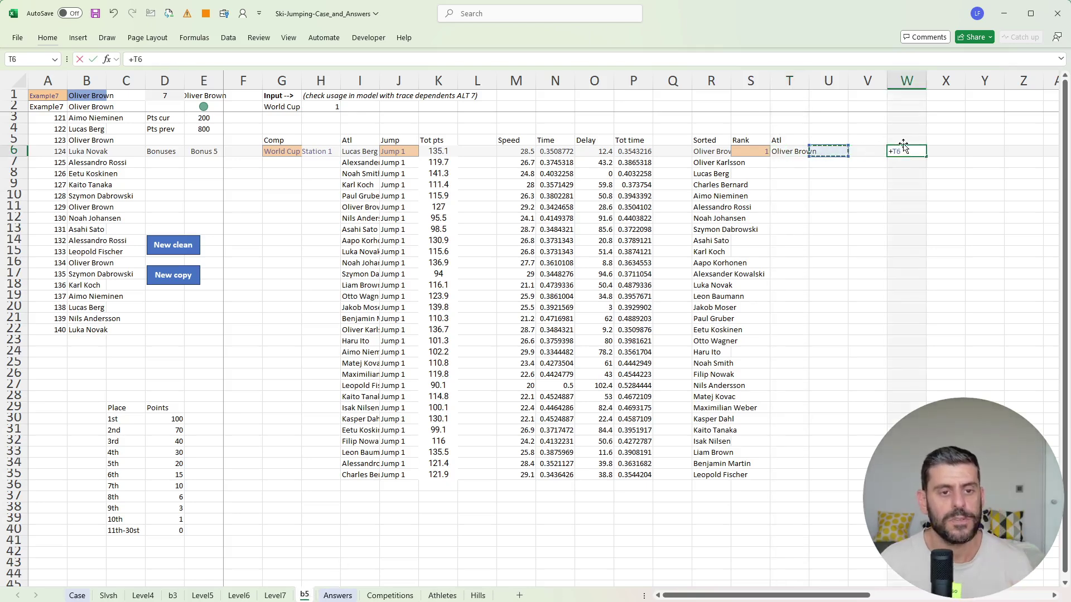
{"action": "key", "text": "Left"}
{"action": "key", "text": "Left"}
{"action": "key", "text": "Left"}
{"action": "key", "text": "Left"}
{"action": "key", "text": "Left"}
{"action": "key", "text": "Left"}
{"action": "key", "text": "Left"}
{"action": "key", "text": "Left"}
{"action": "key", "text": "Left"}
{"action": "key", "text": "Left"}
{"action": "key", "text": "Left"}
{"action": "key", "text": "ctrl+shift+Down"}
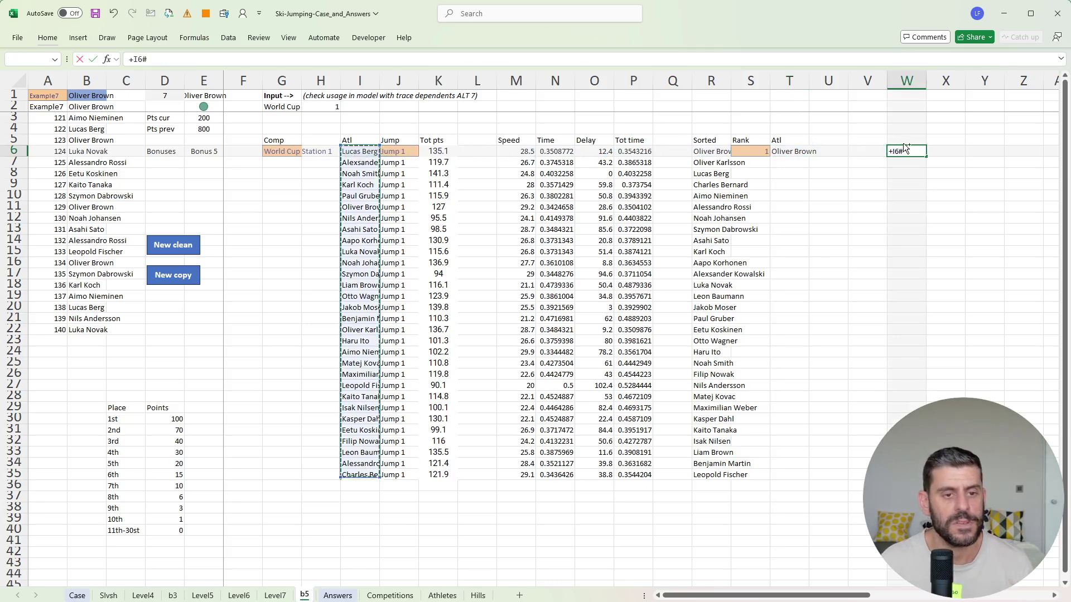
{"action": "key", "text": "Return"}
Step: Link the World Cup competition headers into row 5 from X5 onward, referencing the Level6 header row that starts at Z5
{"action": "key", "text": "Up"}
{"action": "key", "text": "Up"}
{"action": "key", "text": "Right"}
{"action": "type", "text": "+"}
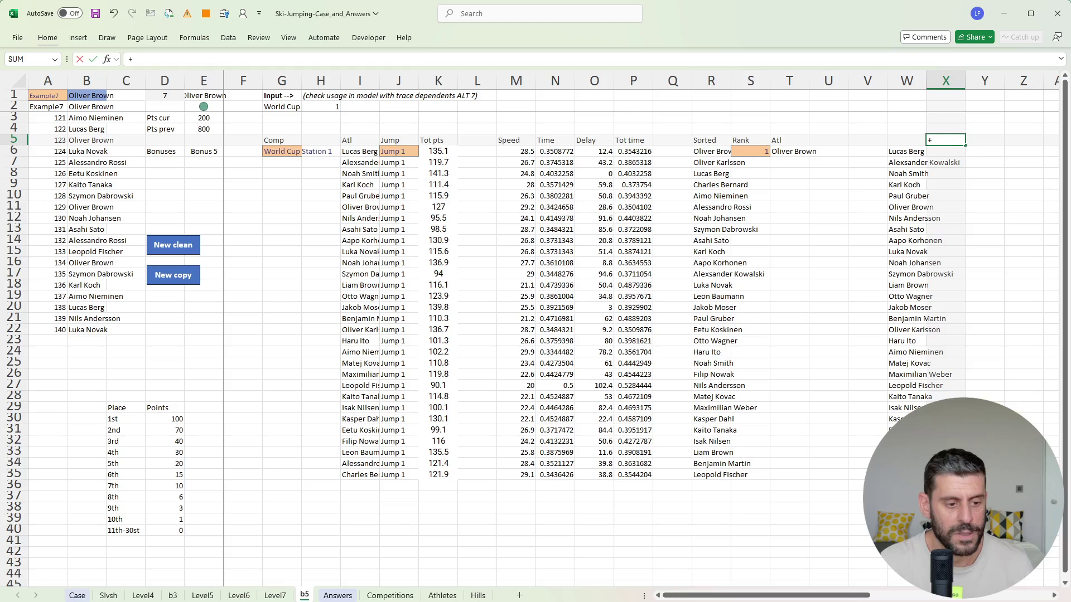
{"action": "left_click", "coordinate": [239, 596]}
{"action": "left_click", "coordinate": [353, 143]}
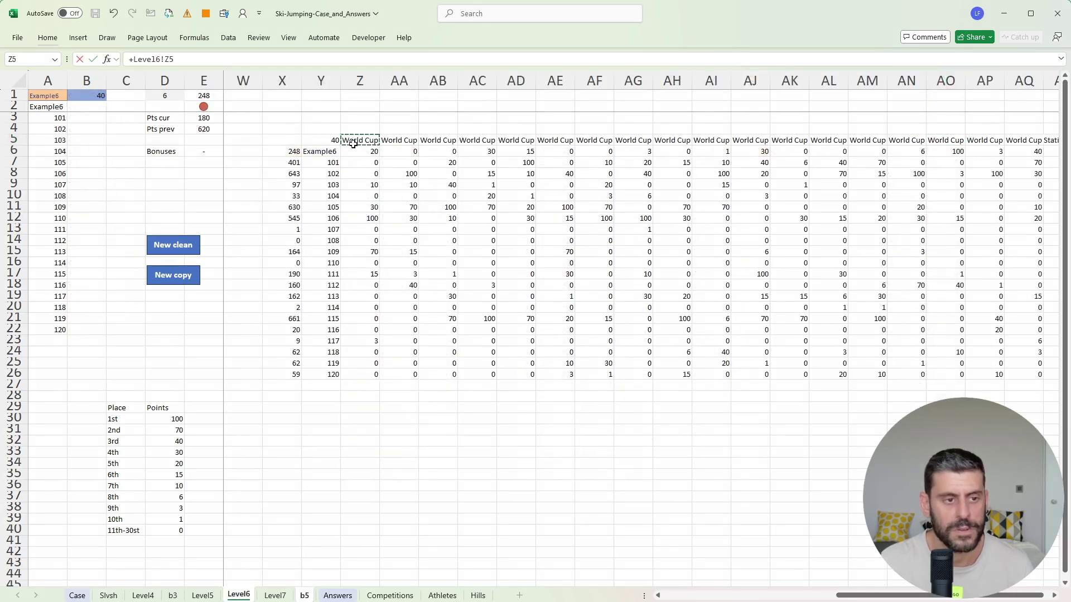
{"action": "key", "text": "ctrl+shift+Right"}
{"action": "key", "text": "Return"}
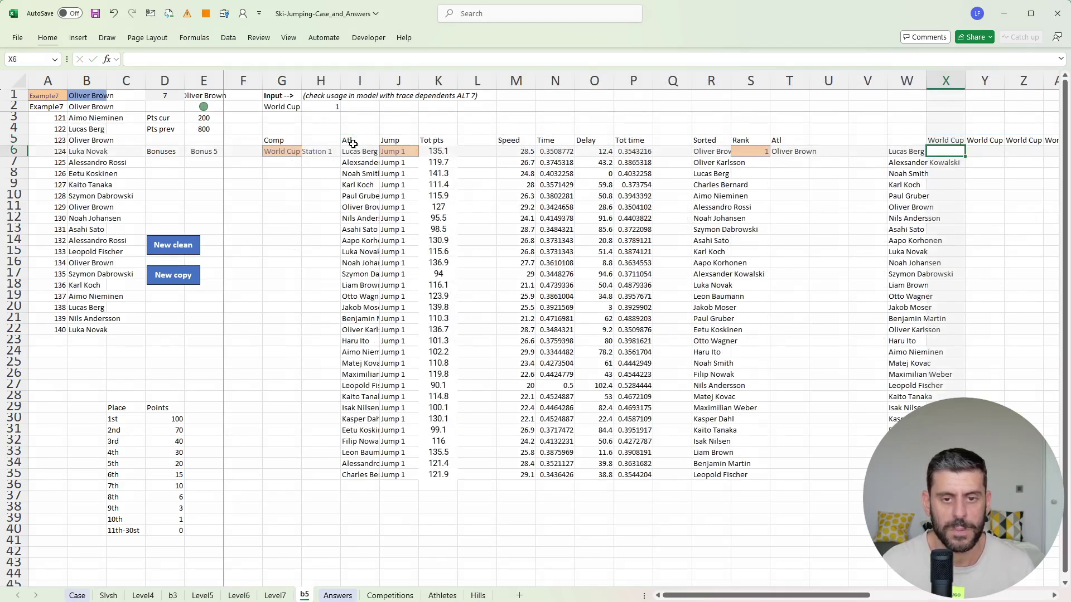
Step: Copy the first athlete's name from I6 into H6 as a value
{"action": "key", "text": "Left"}
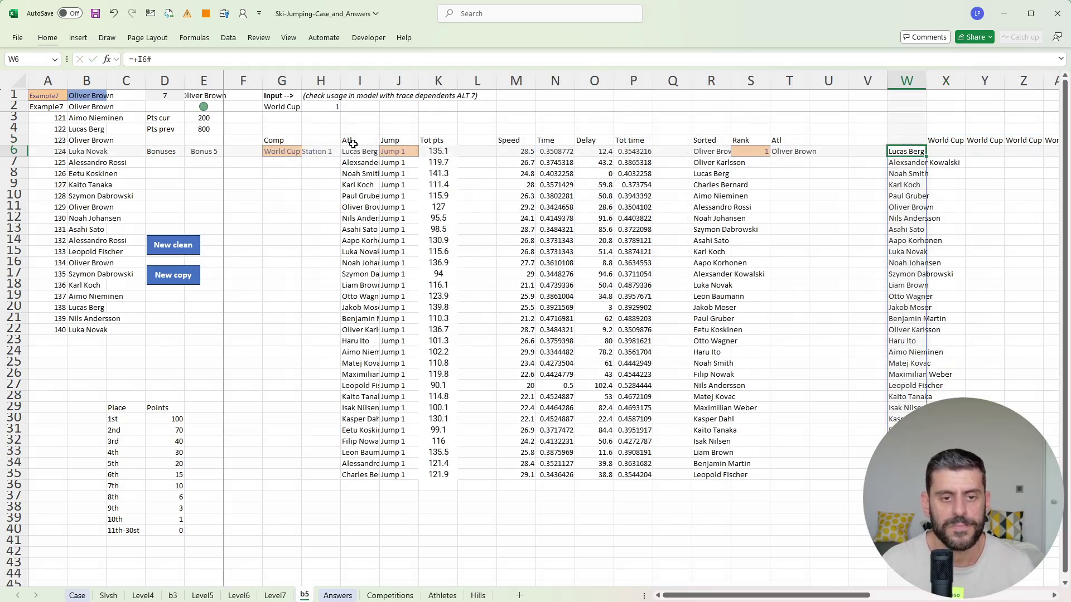
{"action": "key", "text": "Left"}
{"action": "key", "text": "Left"}
{"action": "key", "text": "Left"}
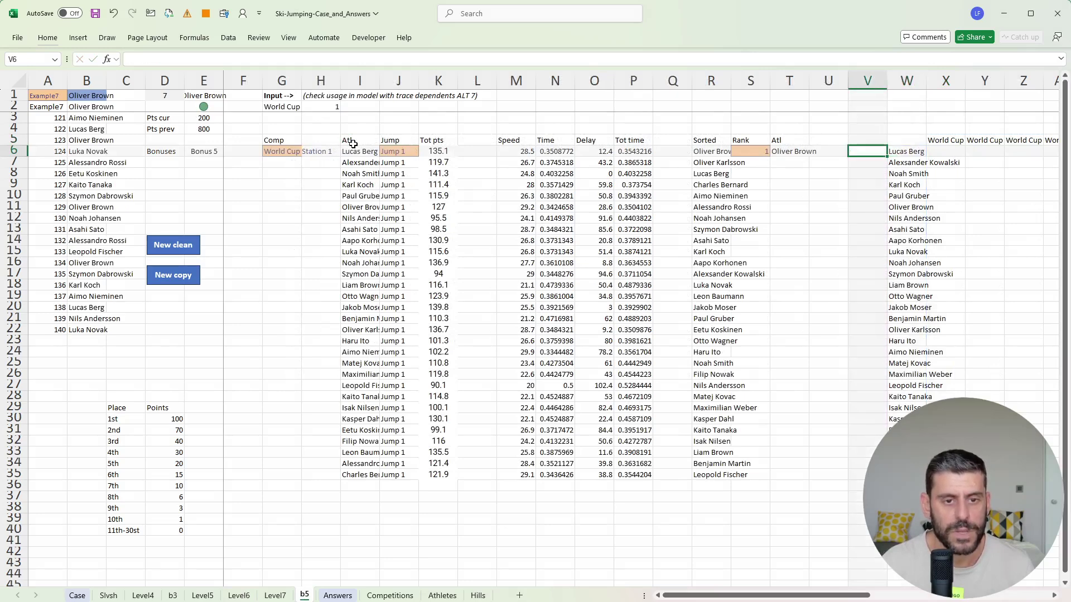
{"action": "key", "text": "Left"}
{"action": "key", "text": "Left"}
{"action": "key", "text": "Left"}
{"action": "key", "text": "Left"}
{"action": "key", "text": "Left"}
{"action": "key", "text": "Left"}
{"action": "key", "text": "Left"}
{"action": "key", "text": "Left"}
{"action": "key", "text": "Left"}
{"action": "key", "text": "Left"}
{"action": "key", "text": "Left"}
{"action": "key", "text": "Left"}
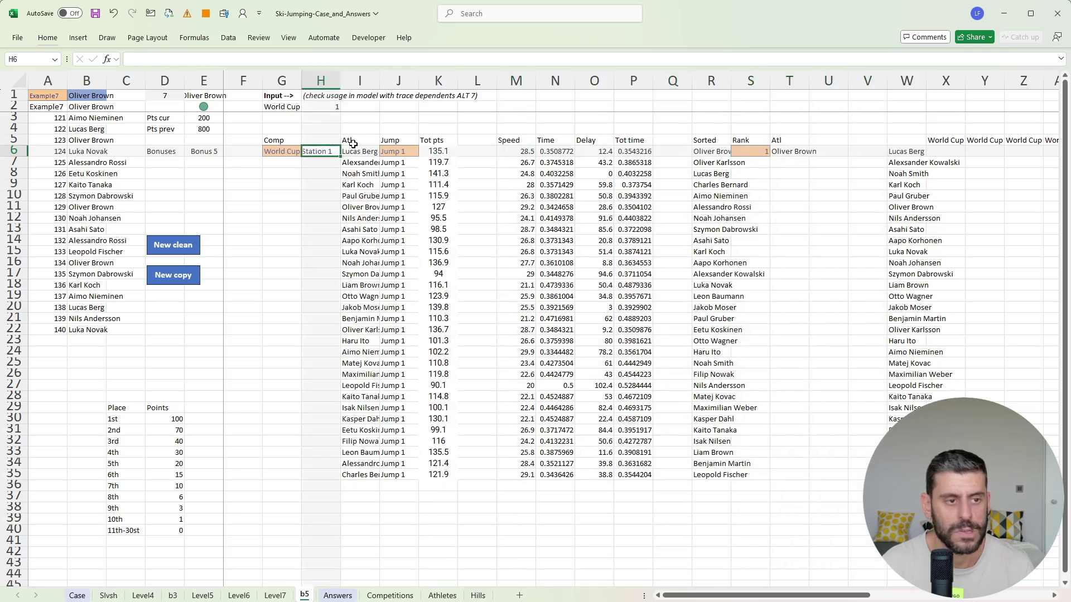
{"action": "left_click", "coordinate": [353, 150]}
{"action": "key", "text": "ctrl+c"}
{"action": "left_click", "coordinate": [314, 154]}
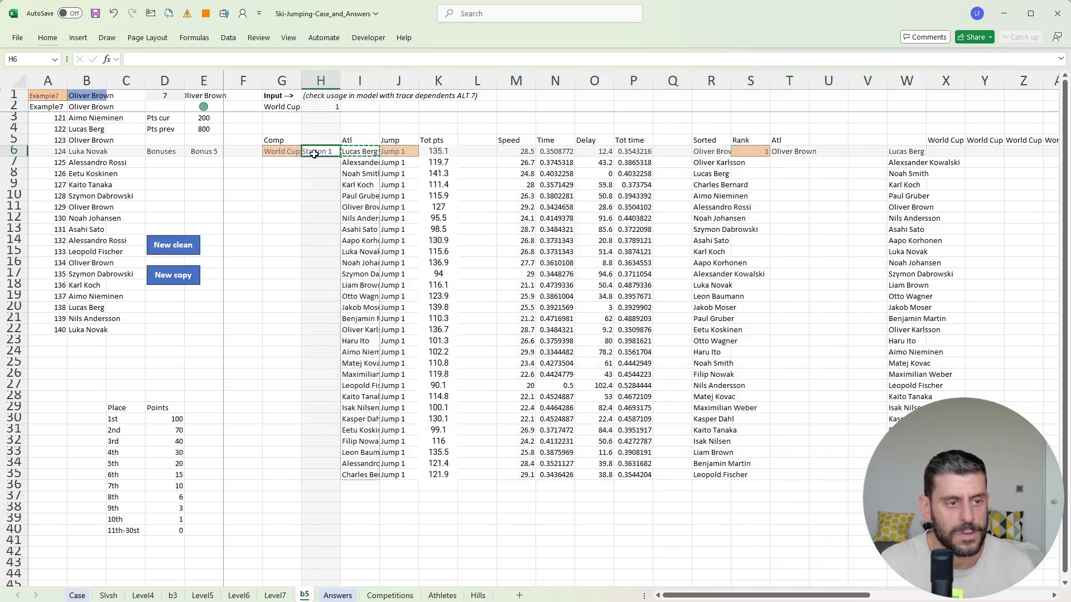
{"action": "key", "text": "ctrl+shift+v"}
Step: Convert the competition in G6 to the fixed value World Cup Station 1, and format H6 as an input under the header Atl
{"action": "key", "text": "Left"}
{"action": "key", "text": "Escape"}
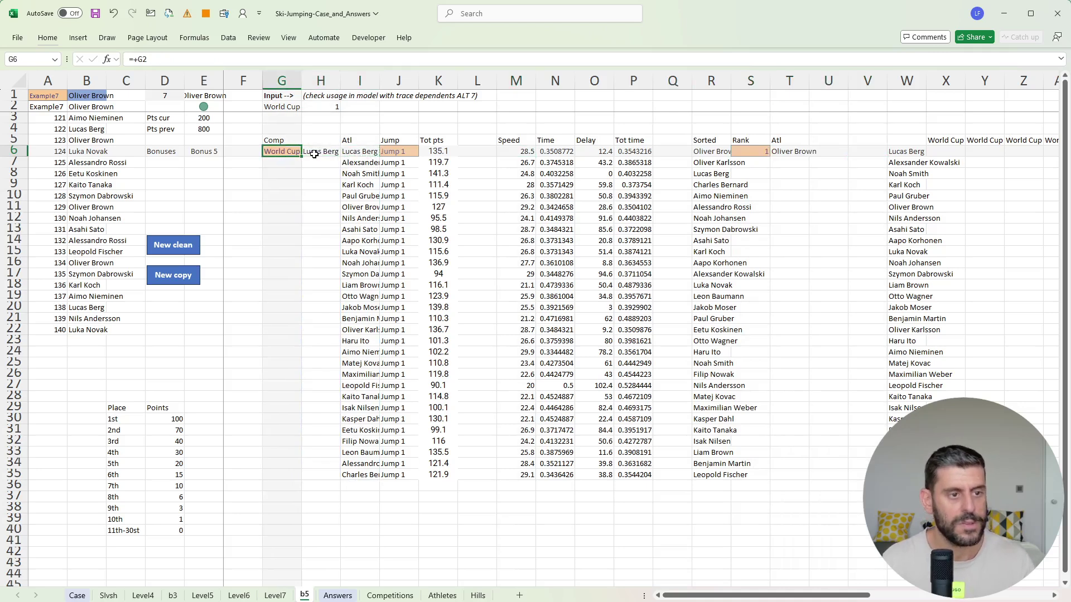
{"action": "left_click", "coordinate": [314, 154]}
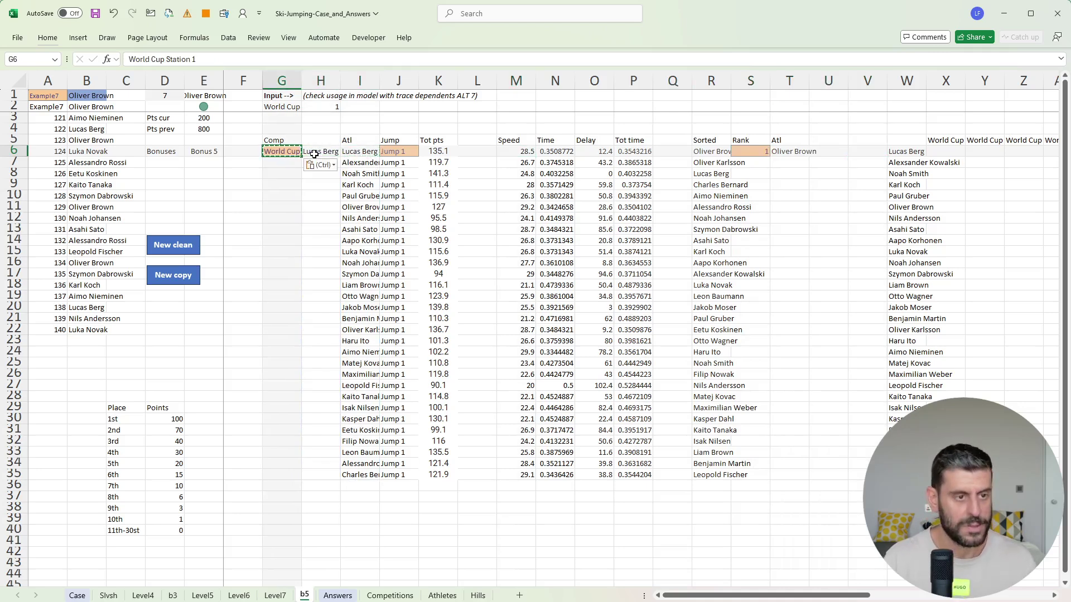
{"action": "key", "text": "Up"}
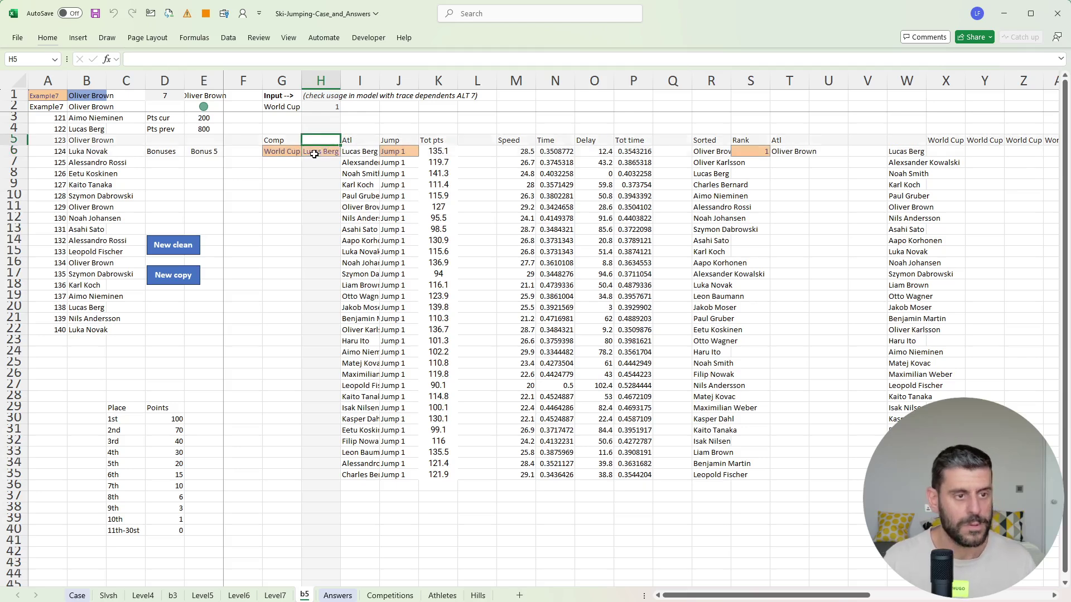
{"action": "type", "text": "Atl"}
{"action": "key", "text": "Return"}
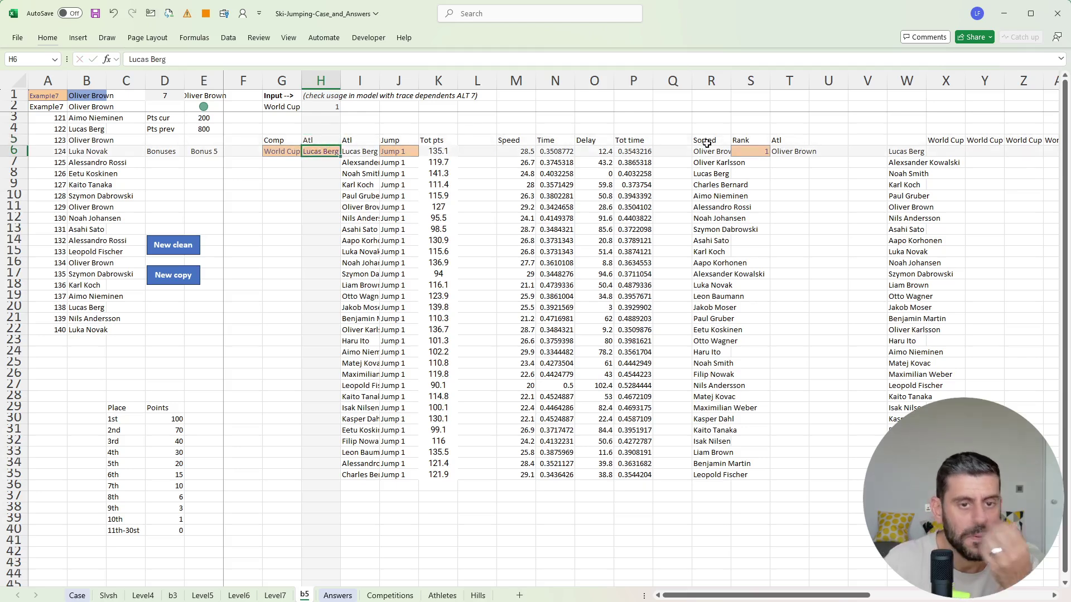
Step: Clear the Rank and Atl headers and their cells in S5:T6 beside the sorted list
{"action": "left_click", "coordinate": [776, 163]}
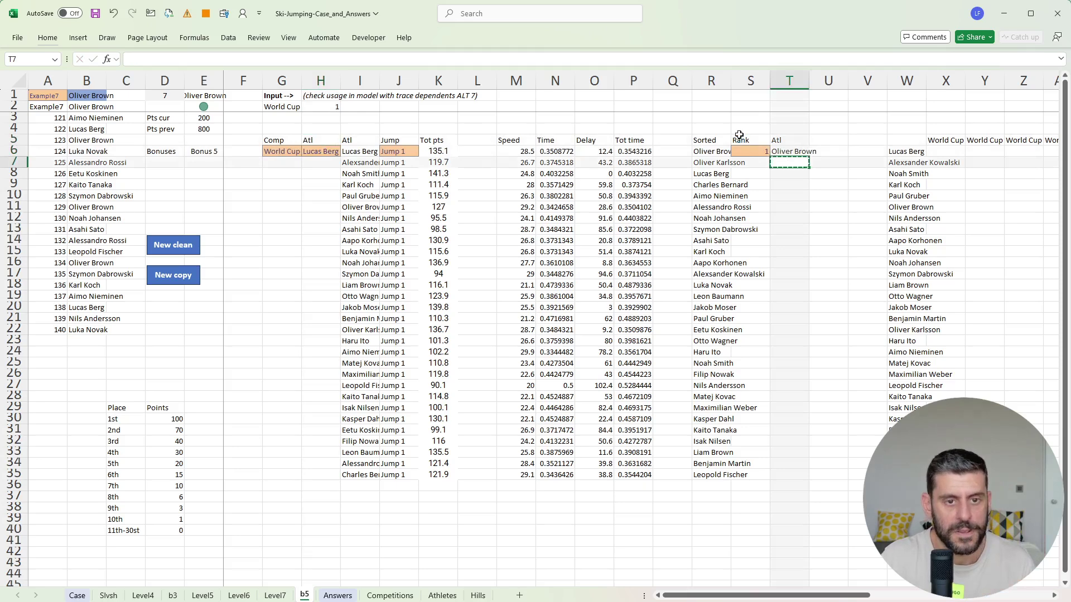
{"action": "left_click_drag", "start_coordinate": [739, 137], "coordinate": [803, 155]}
{"action": "key", "text": "Delete"}
{"action": "left_click", "coordinate": [754, 151]}
{"action": "left_click", "coordinate": [722, 152]}
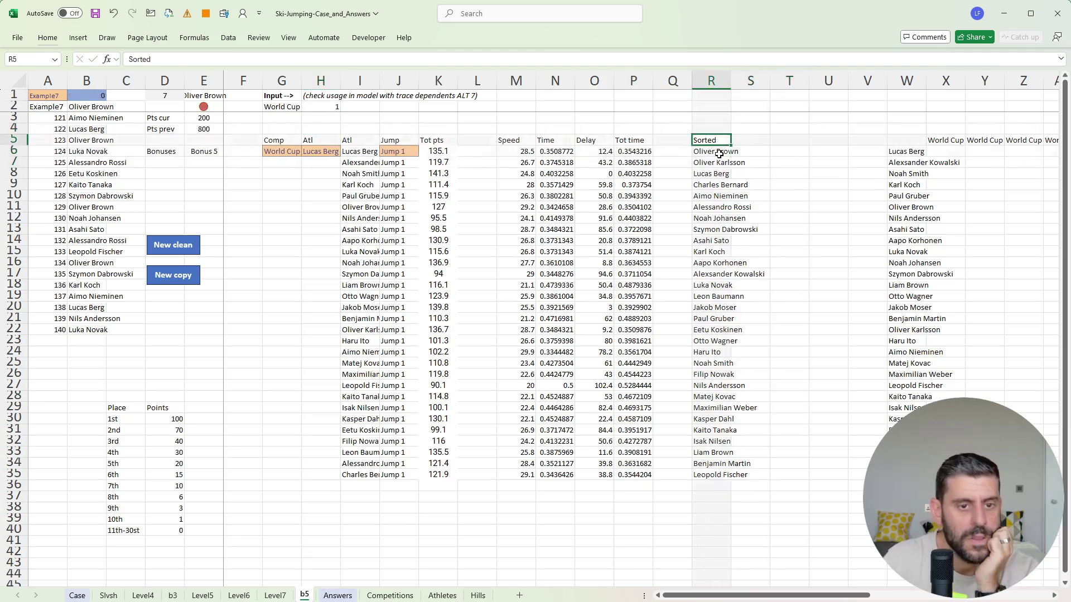
{"action": "left_click", "coordinate": [748, 149]}
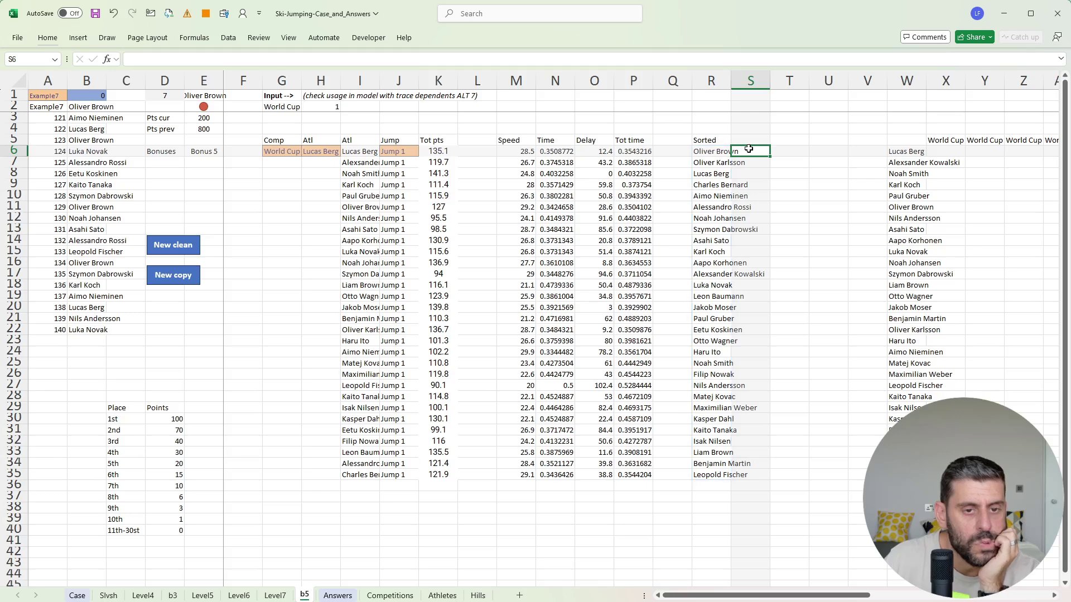
{"action": "left_click", "coordinate": [722, 151]}
{"action": "left_click", "coordinate": [760, 154]}
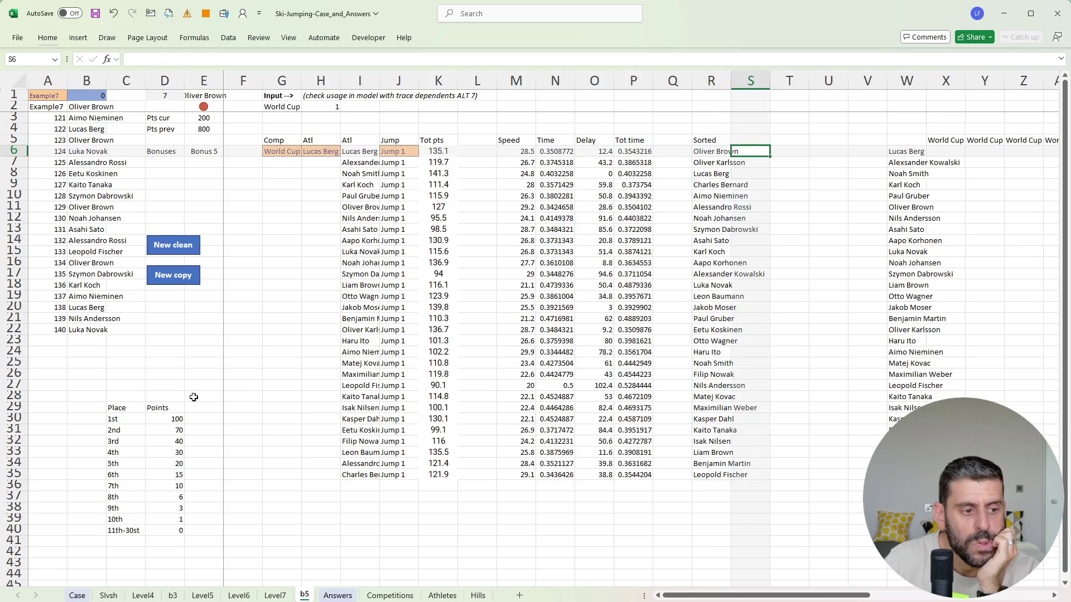
Step: Copy the top-ten points from D30:D39 into S6:S15 beside the sorted athletes, and head the column Pts
{"action": "left_click_drag", "start_coordinate": [175, 418], "coordinate": [178, 520]}
{"action": "key", "text": "ctrl+c"}
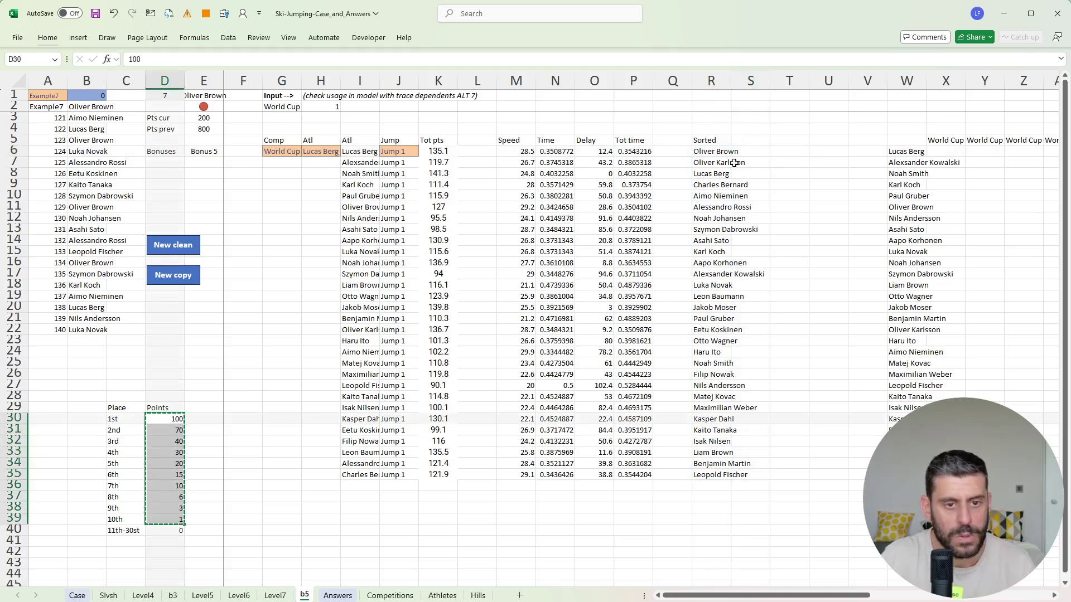
{"action": "left_click", "coordinate": [747, 151]}
{"action": "key", "text": "ctrl+v"}
{"action": "key", "text": "Up"}
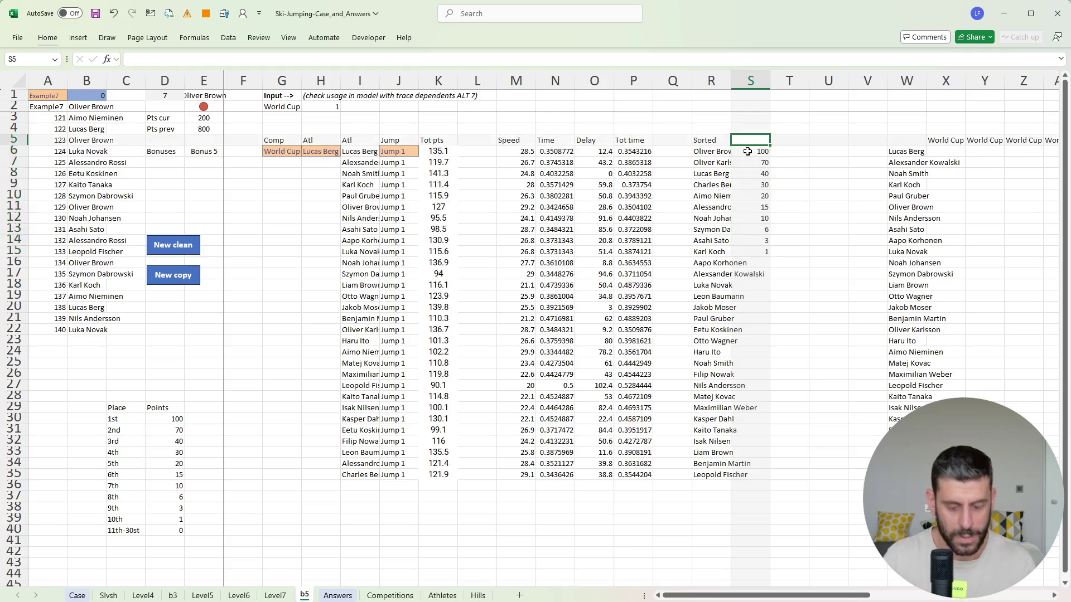
{"action": "type", "text": "Otts"}
{"action": "key", "text": "Return"}
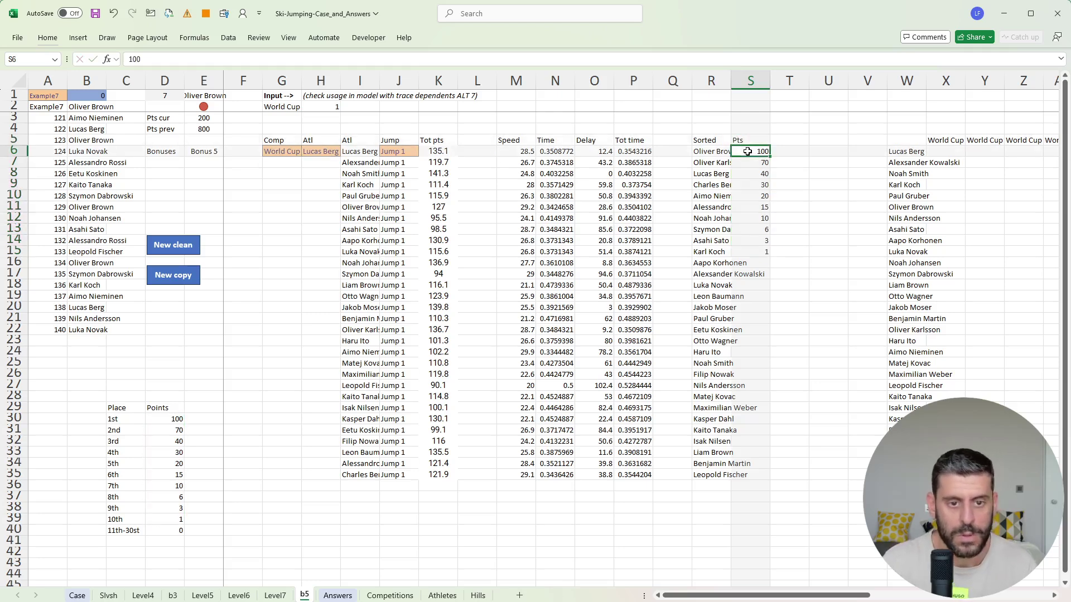
Step: Enter 0 points in S16 and fill it down to S35 for the remaining sorted athletes
{"action": "left_click", "coordinate": [759, 261]}
{"action": "type", "text": "0"}
{"action": "key", "text": "Return"}
{"action": "left_click", "coordinate": [759, 261]}
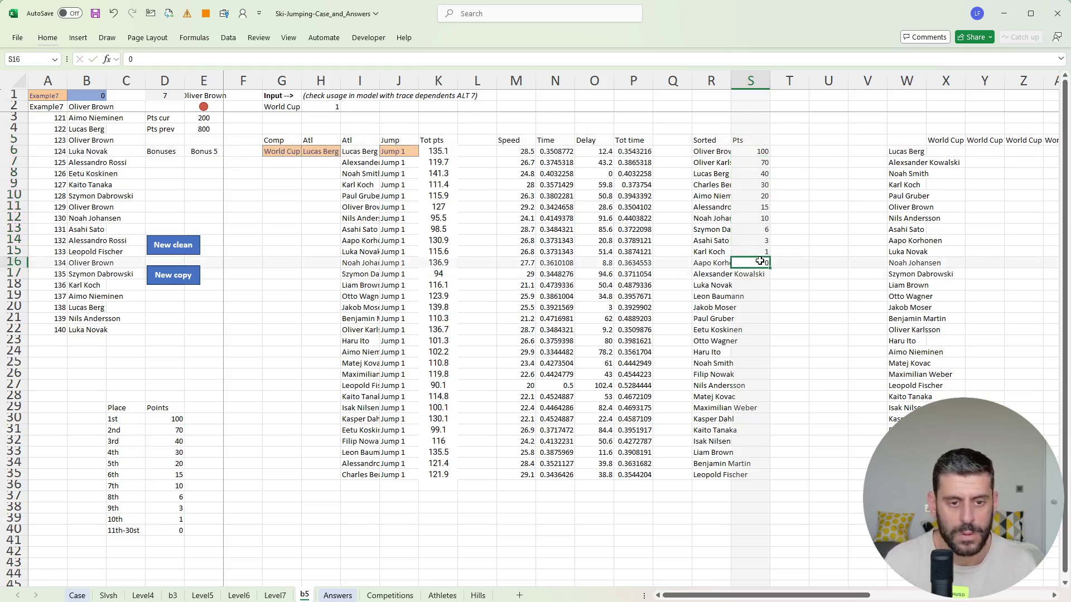
{"action": "key", "text": "Left"}
{"action": "key", "text": "ctrl+Down"}
{"action": "key", "text": "Right"}
{"action": "key", "text": "ctrl+shift+Up"}
{"action": "key", "text": "ctrl+d"}
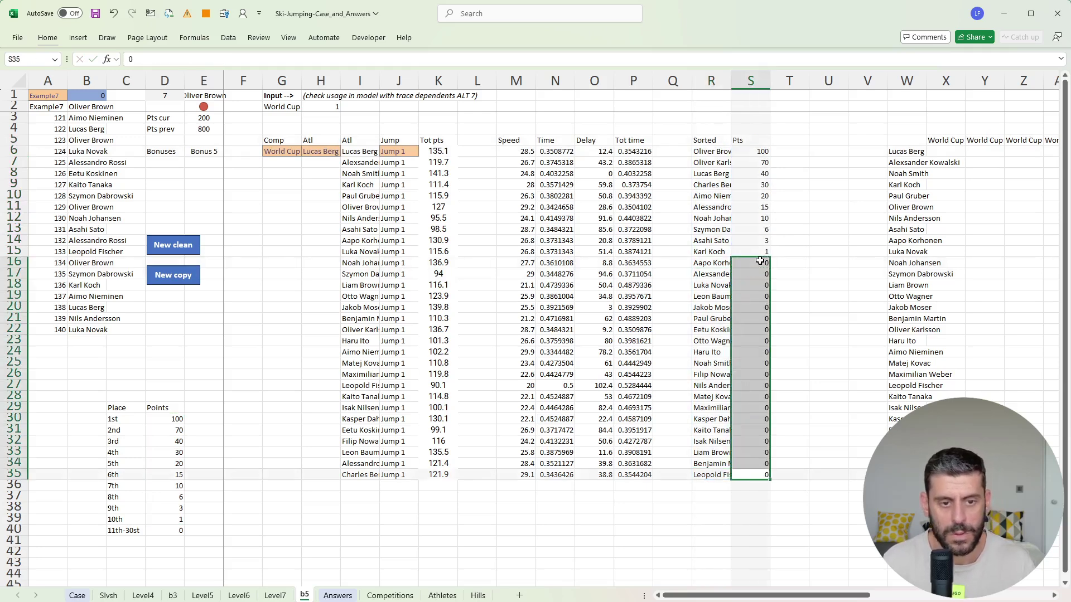
Step: Look up the selected athlete's points in W5 with =+XLOOKUP(H6,R6#,S6:S35)
{"action": "key", "text": "ctrl+Up"}
{"action": "key", "text": "Right"}
{"action": "key", "text": "Right"}
{"action": "key", "text": "Right"}
{"action": "key", "text": "Right"}
{"action": "type", "text": "+"}
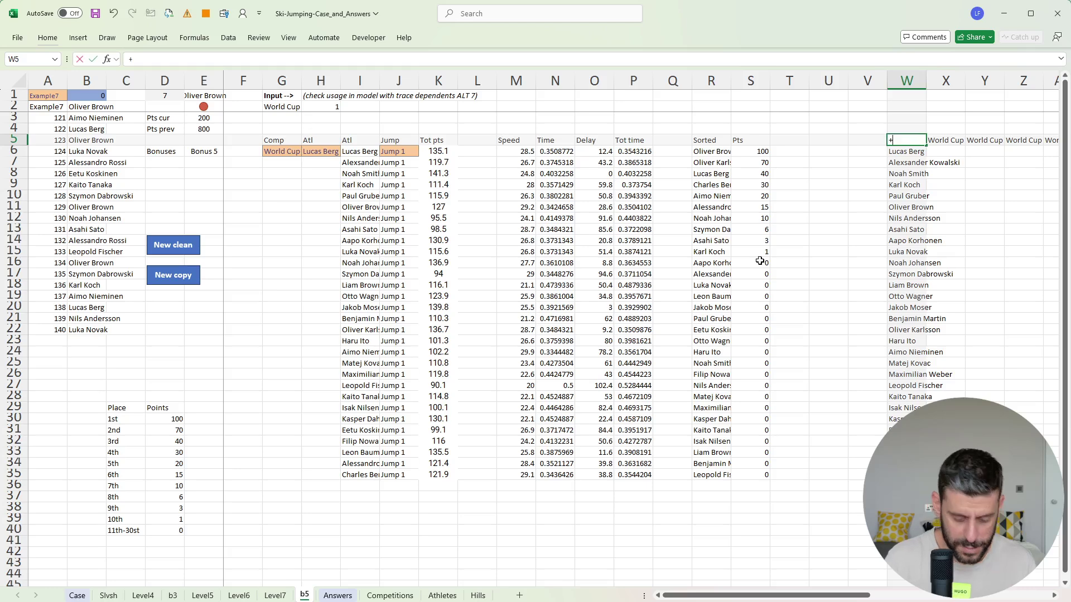
{"action": "type", "text": "XLOOKUP("}
{"action": "key", "text": "Left"}
{"action": "key", "text": "Left"}
{"action": "key", "text": "Left"}
{"action": "key", "text": "Left"}
{"action": "key", "text": "Left"}
{"action": "key", "text": "ctrl+Down"}
{"action": "key", "text": "ctrl+Up"}
{"action": "key", "text": "Left"}
{"action": "key", "text": "Left"}
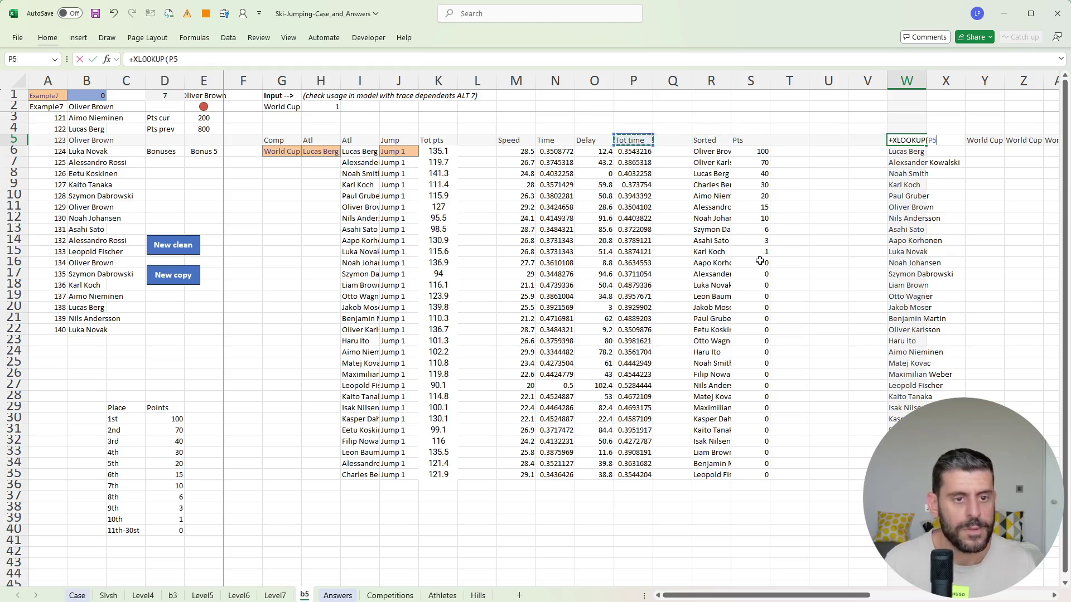
{"action": "key", "text": "Left"}
{"action": "key", "text": "Left"}
{"action": "key", "text": "Left"}
{"action": "key", "text": "Left"}
{"action": "key", "text": "Left"}
{"action": "key", "text": "Left"}
{"action": "key", "text": "Left"}
{"action": "key", "text": "Left"}
{"action": "key", "text": "Down"}
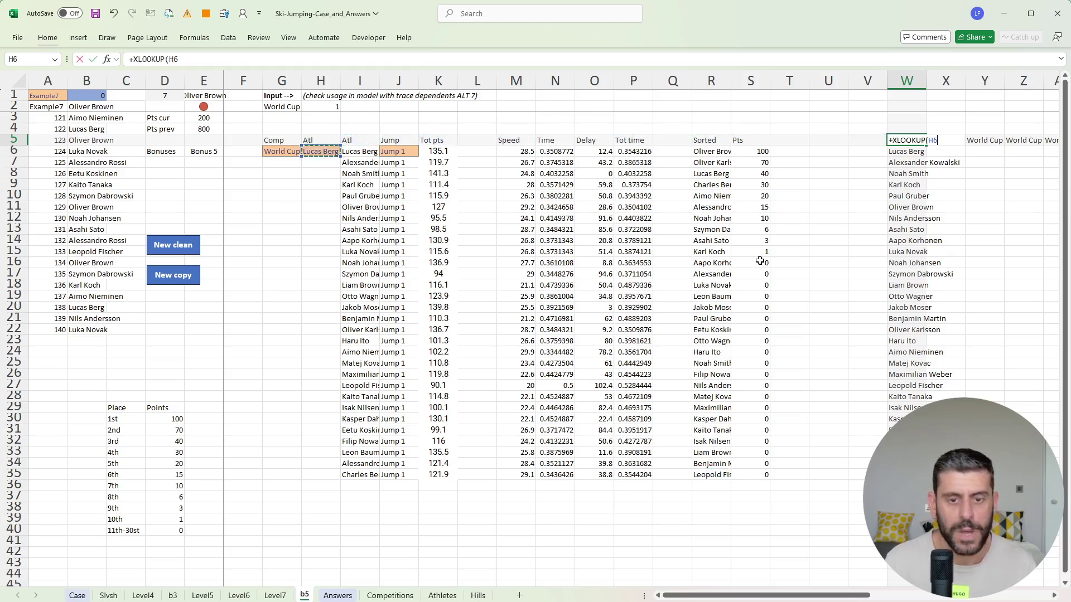
{"action": "type", "text": ","}
{"action": "key", "text": "Left"}
{"action": "key", "text": "Left"}
{"action": "key", "text": "Left"}
{"action": "key", "text": "Left"}
{"action": "key", "text": "Left"}
{"action": "key", "text": "Down"}
{"action": "key", "text": "ctrl+shift+Down"}
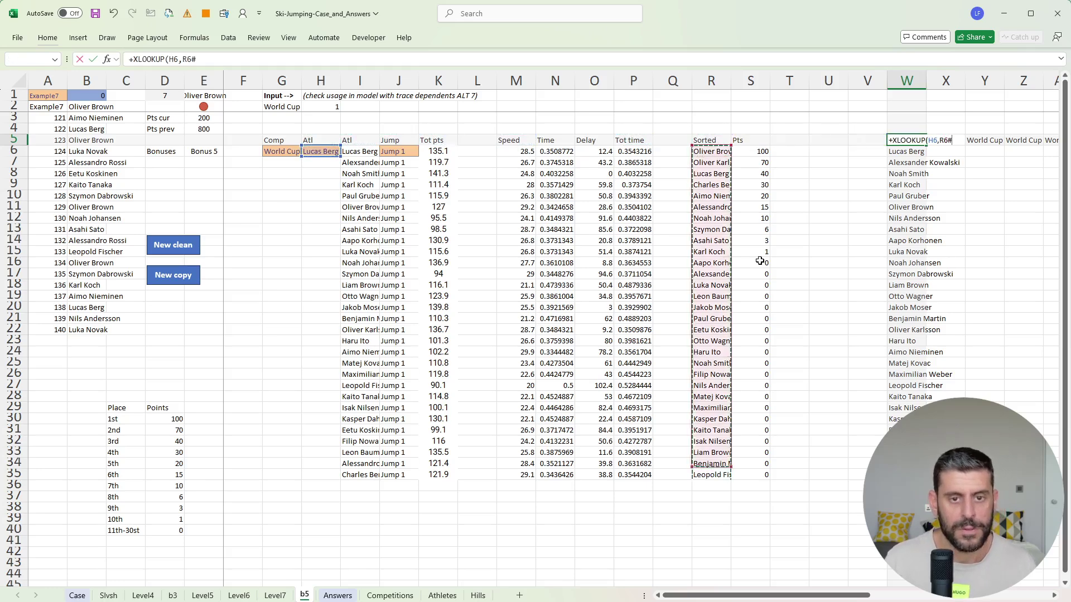
{"action": "type", "text": ","}
{"action": "key", "text": "Left"}
{"action": "key", "text": "Left"}
{"action": "key", "text": "Left"}
{"action": "key", "text": "Left"}
{"action": "key", "text": "Down"}
{"action": "key", "text": "ctrl+shift+Down"}
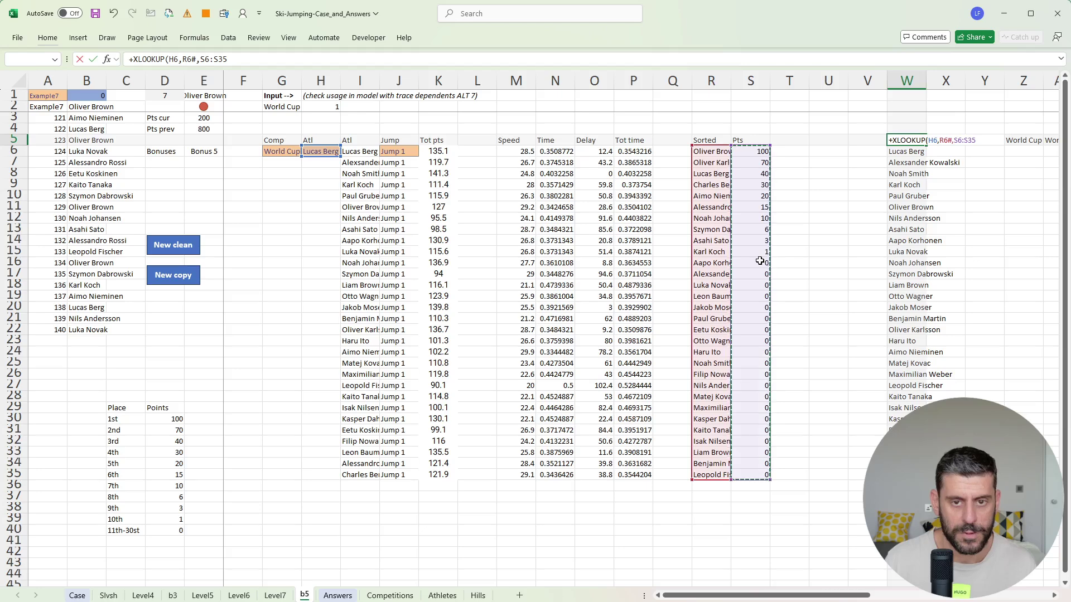
{"action": "key", "text": "ctrl+Return"}
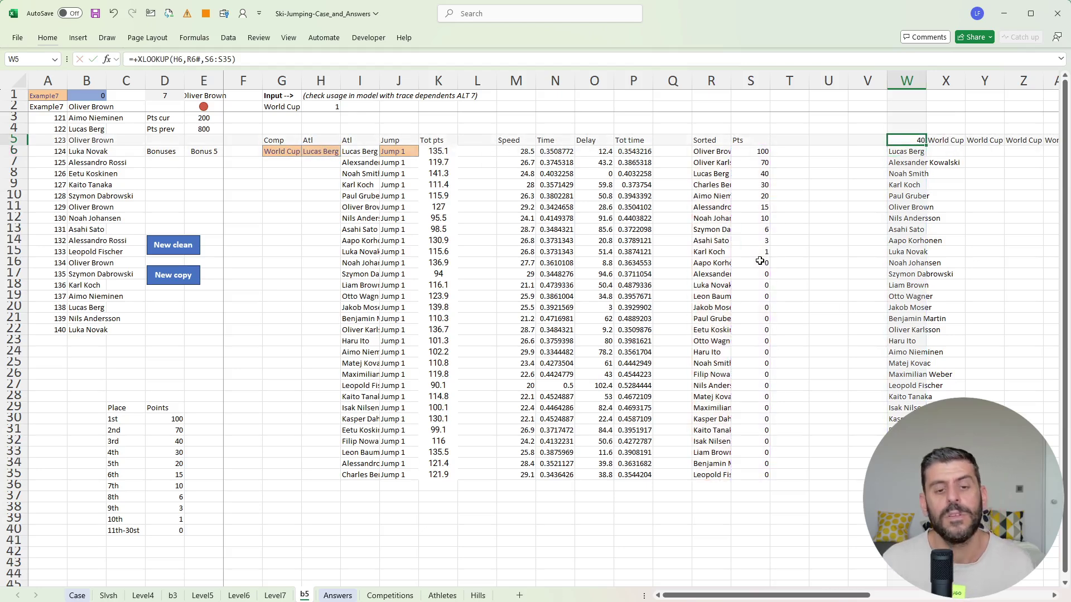
Step: Build a what-if data table over W5:AO35 with G6 as the row input cell and H6 as the column input cell
{"action": "key", "text": "ctrl+shift+Right"}
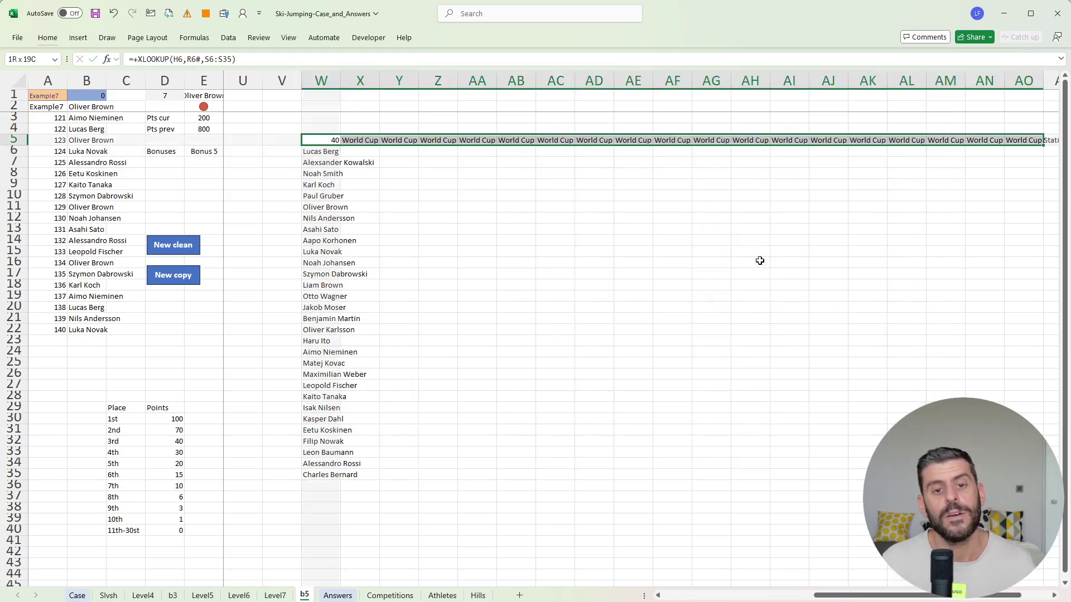
{"action": "key", "text": "ctrl+shift+Down"}
{"action": "key", "text": "alt+a"}
{"action": "key", "text": "w"}
{"action": "key", "text": "t"}
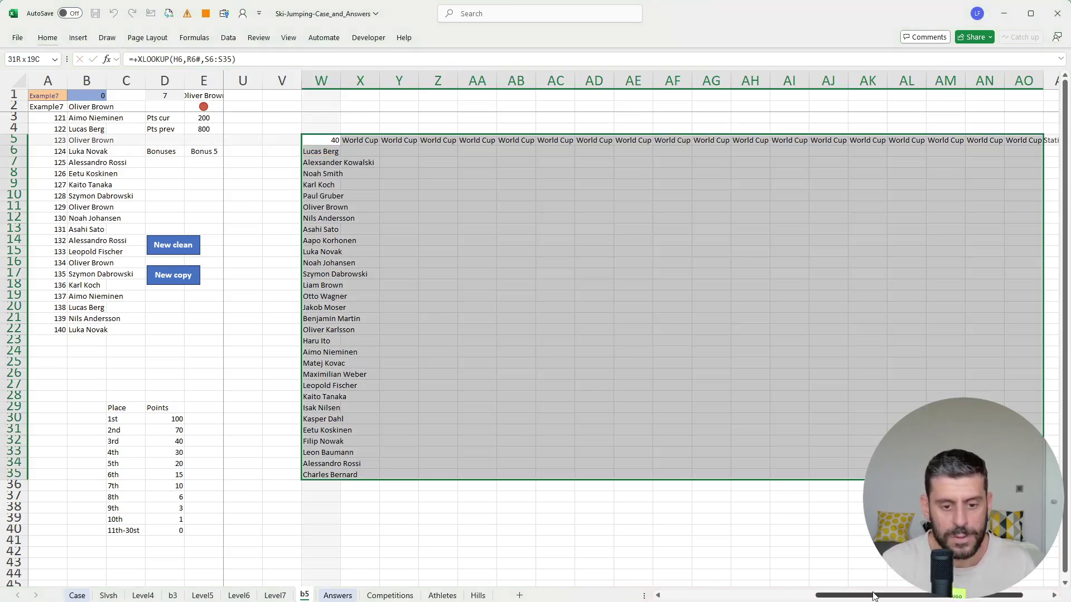
{"action": "left_click_drag", "start_coordinate": [872, 595], "coordinate": [679, 598]}
{"action": "left_click", "coordinate": [320, 154]}
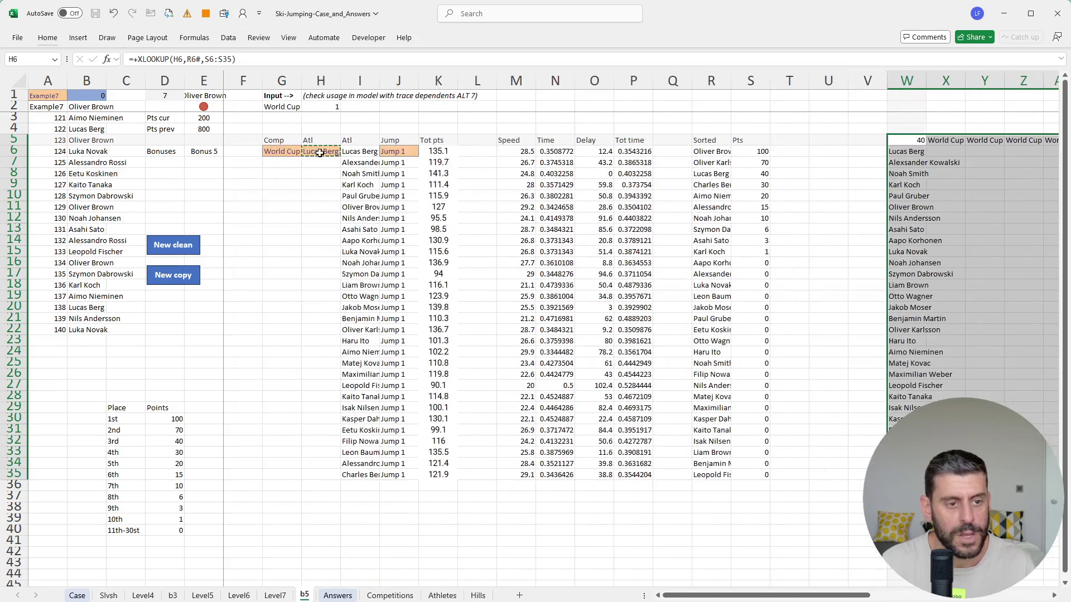
{"action": "left_click", "coordinate": [276, 157]}
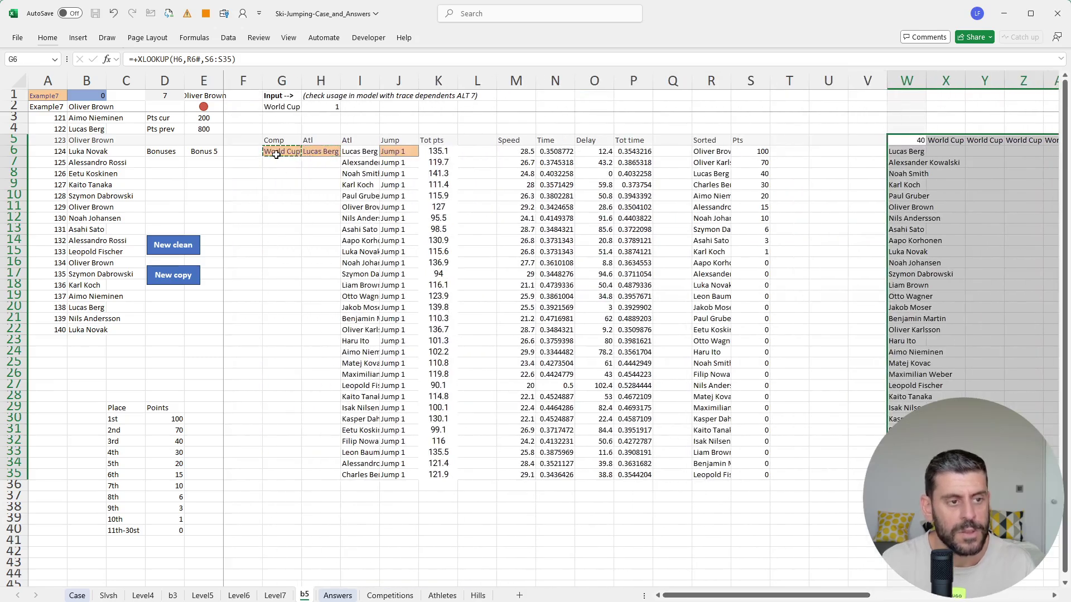
{"action": "key", "text": "Return"}
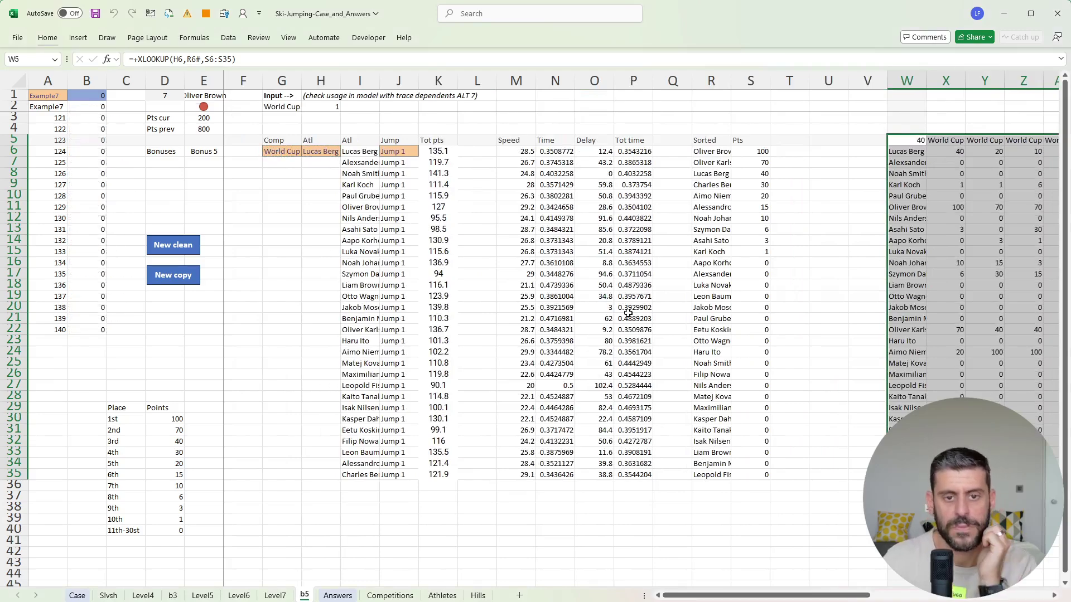
Step: Total the first athlete's points across all competitions in V6 with =+SUM(X6:AO6)
{"action": "scroll", "coordinate": [616, 310], "scroll_direction": "right", "scroll_amount": 3}
{"action": "left_click", "coordinate": [516, 151]}
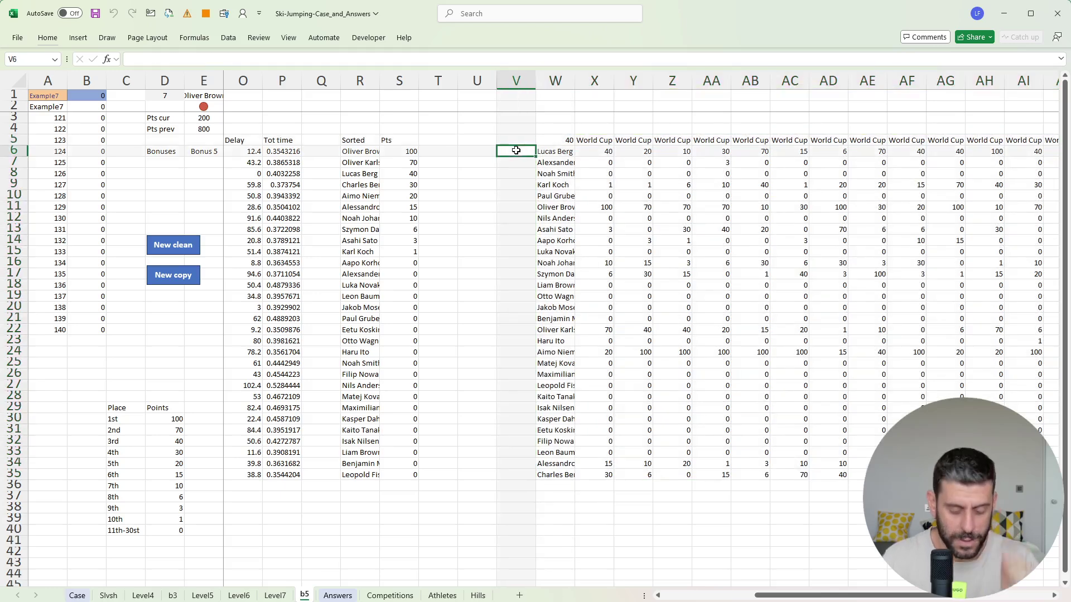
{"action": "type", "text": "+SUM("}
{"action": "key", "text": "Right"}
{"action": "key", "text": "Right"}
{"action": "key", "text": "ctrl+shift+Right"}
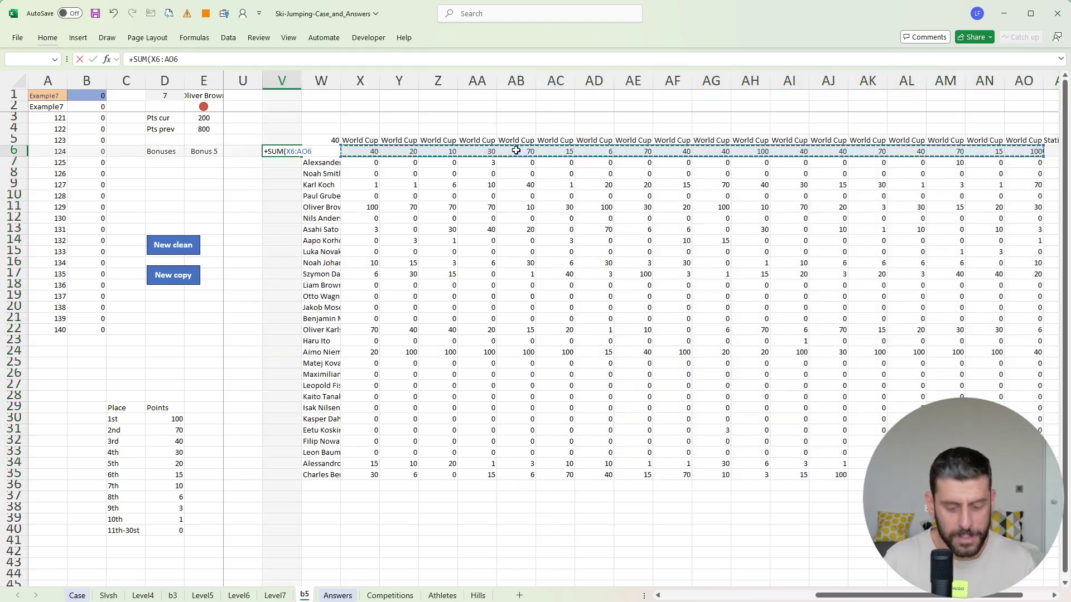
{"action": "type", "text": ")"}
{"action": "key", "text": "Return"}
Step: Copy the points total from V6 down to V35 for all remaining athletes
{"action": "key", "text": "Up"}
{"action": "key", "text": "ctrl+c"}
{"action": "key", "text": "Right"}
{"action": "key", "text": "ctrl+Down"}
{"action": "key", "text": "Left"}
{"action": "key", "text": "ctrl+shift+Up"}
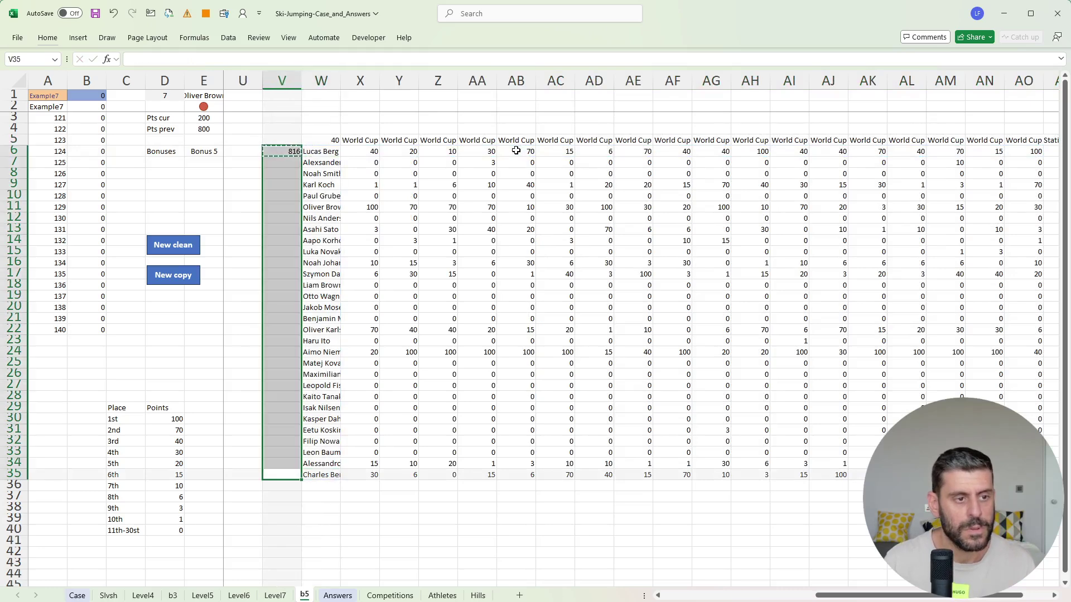
{"action": "key", "text": "ctrl+v"}
{"action": "key", "text": "Escape"}
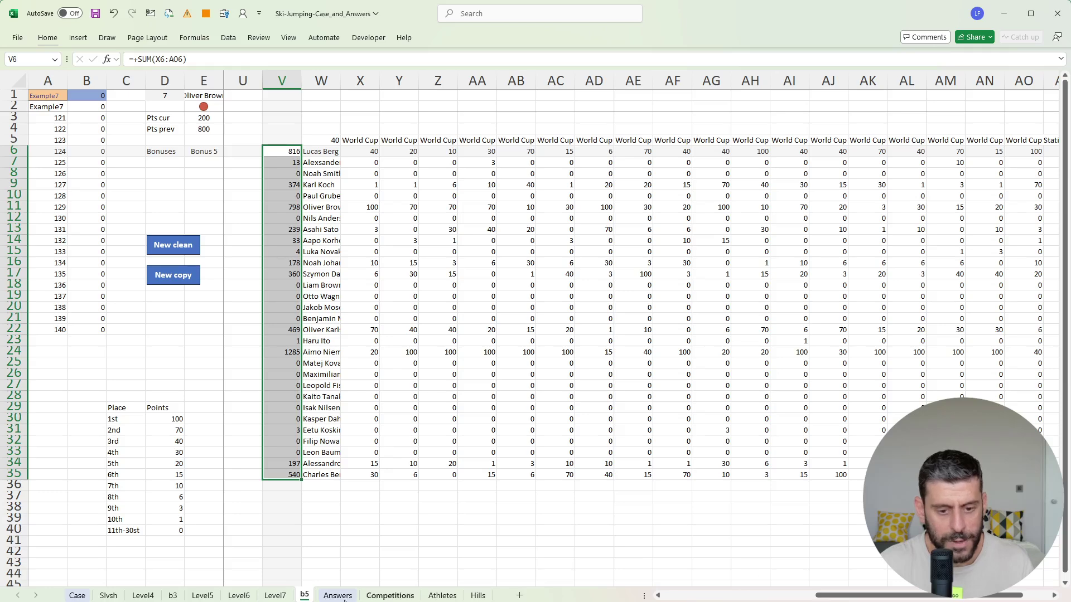
Step: Enter the highest athlete total, 1285, as the Bonus 5 answer in E26 on the Case sheet
{"action": "left_click", "coordinate": [77, 596]}
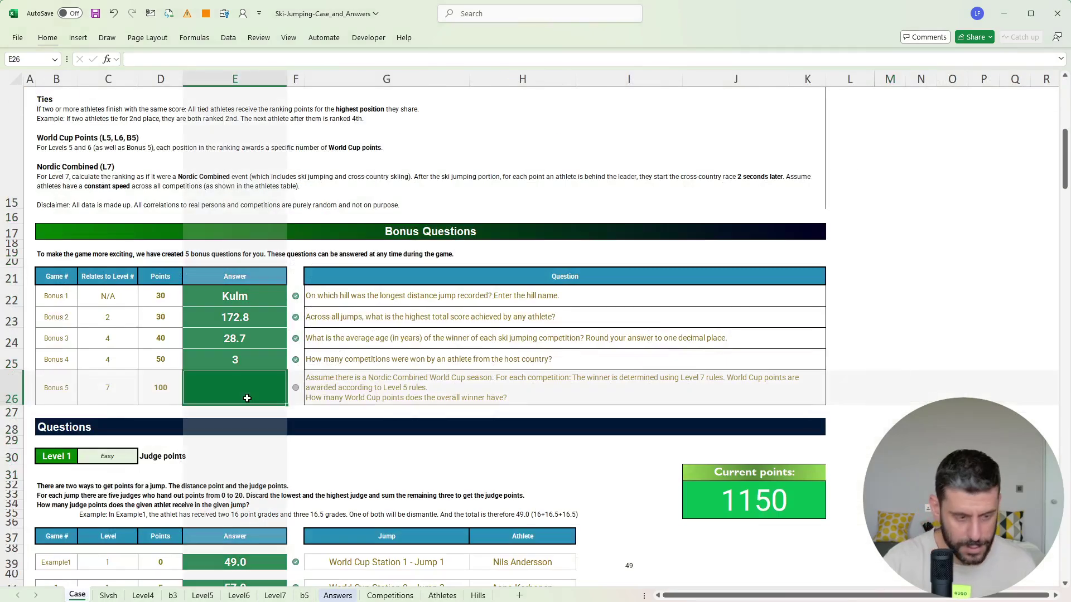
{"action": "key", "text": "ctrl+v"}
{"action": "left_click", "coordinate": [972, 375]}
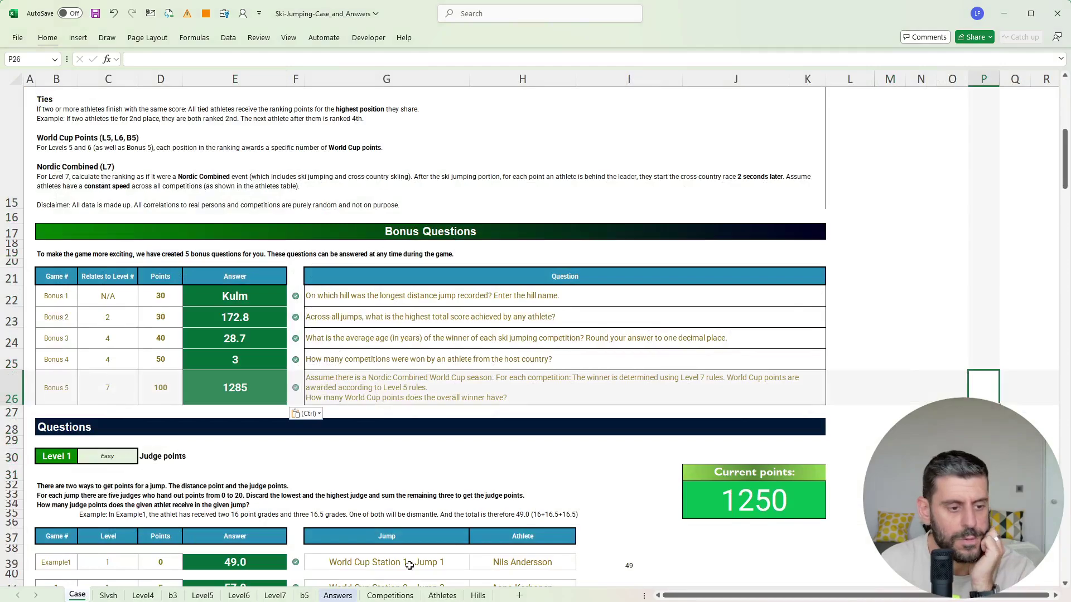
Step: Review the Bonus 5 model on sheet b5, from the data table and athlete totals back to its inputs
{"action": "left_click", "coordinate": [305, 595]}
{"action": "scroll", "coordinate": [473, 435], "scroll_direction": "right", "scroll_amount": 5}
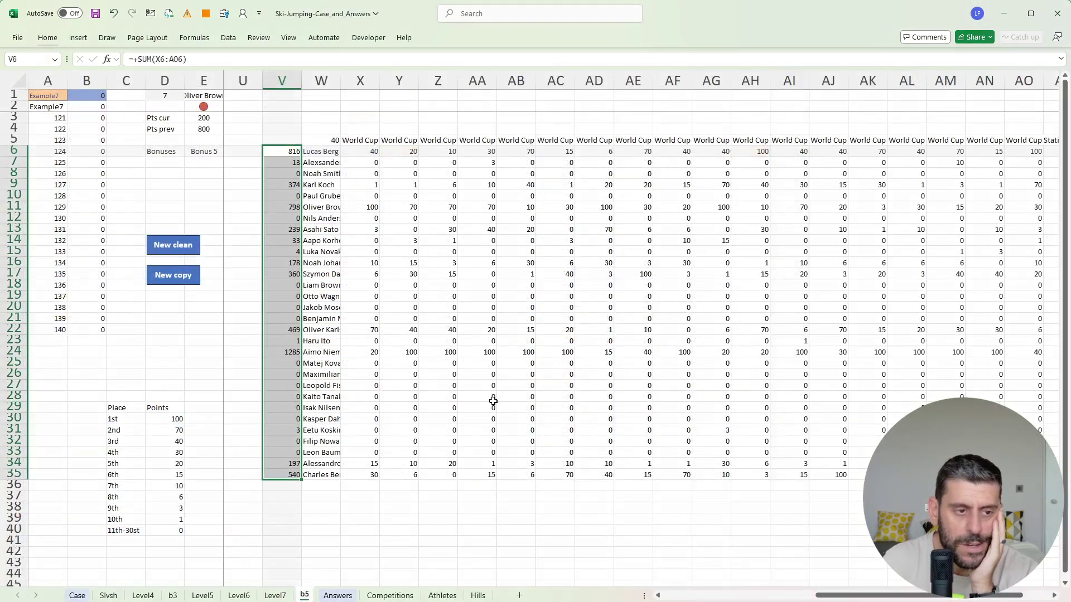
{"action": "scroll", "coordinate": [493, 401], "scroll_direction": "right", "scroll_amount": 5}
{"action": "scroll", "coordinate": [493, 401], "scroll_direction": "left", "scroll_amount": 7}
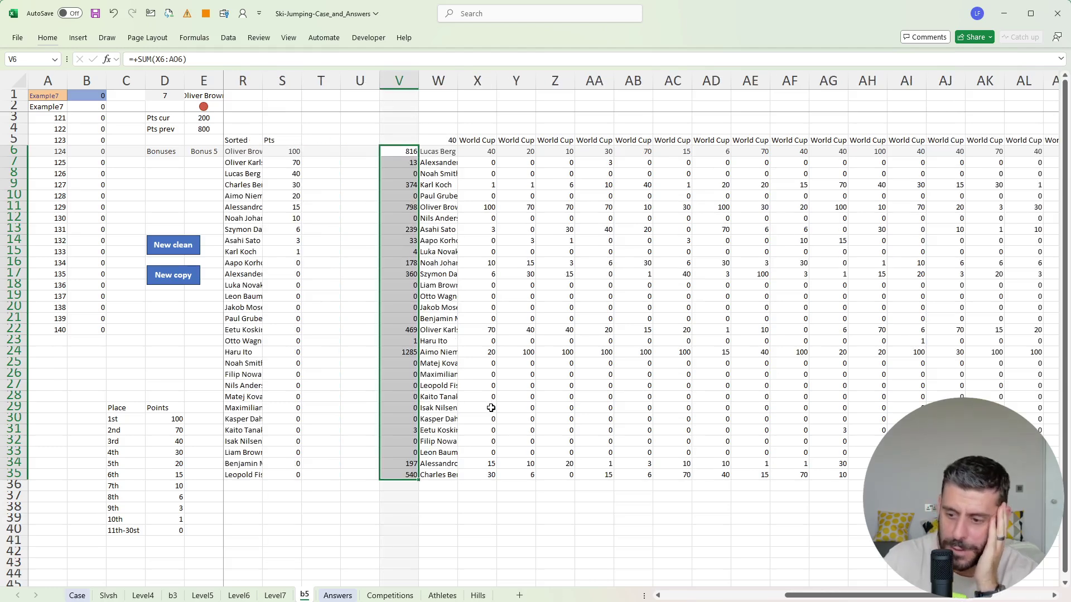
{"action": "scroll", "coordinate": [491, 408], "scroll_direction": "left", "scroll_amount": 4}
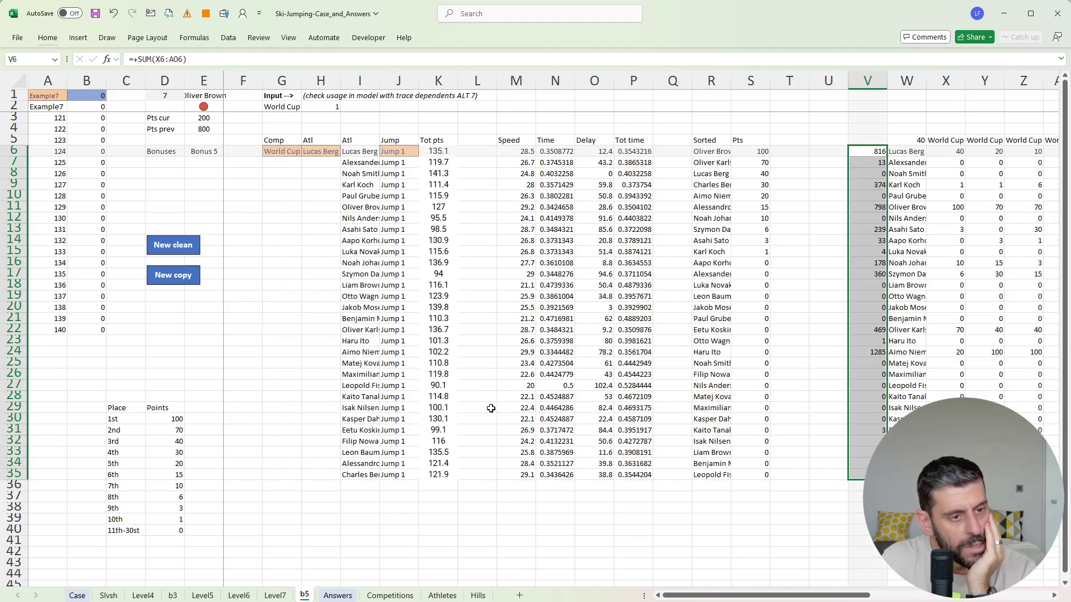
Step: Return to the Case sheet and review the answer checks from the bonus questions through Level 7, ending at the title
{"action": "key", "text": "ctrl+Page_Up"}
{"action": "key", "text": "ctrl+Page_Up"}
{"action": "key", "text": "ctrl+Page_Up"}
{"action": "key", "text": "ctrl+Page_Up"}
{"action": "key", "text": "ctrl+Page_Up"}
{"action": "key", "text": "ctrl+Page_Up"}
{"action": "key", "text": "ctrl+Page_Up"}
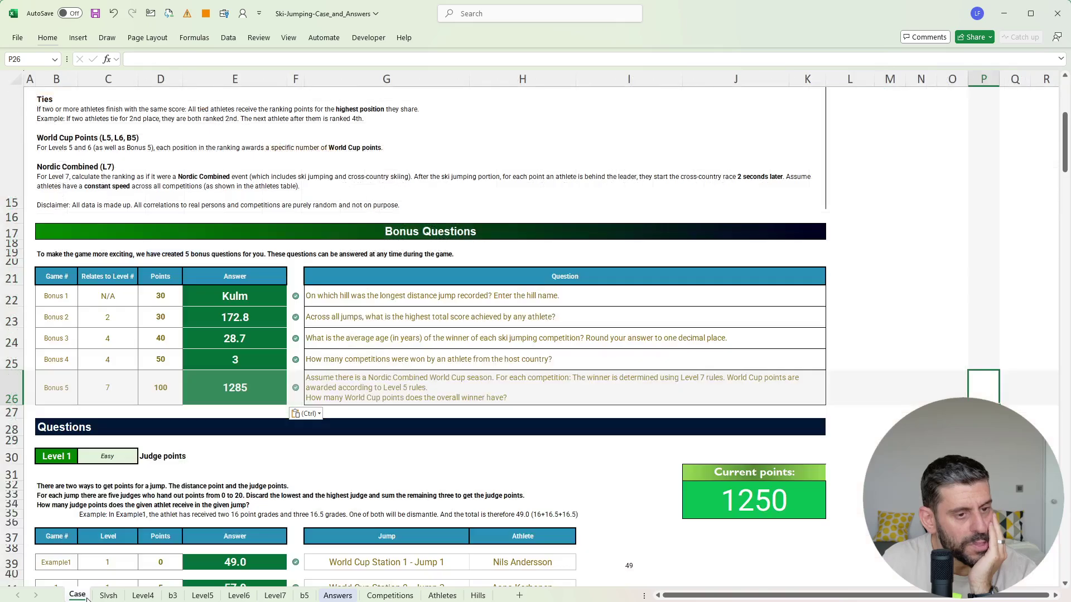
{"action": "scroll", "coordinate": [530, 518], "scroll_direction": "down", "scroll_amount": 4}
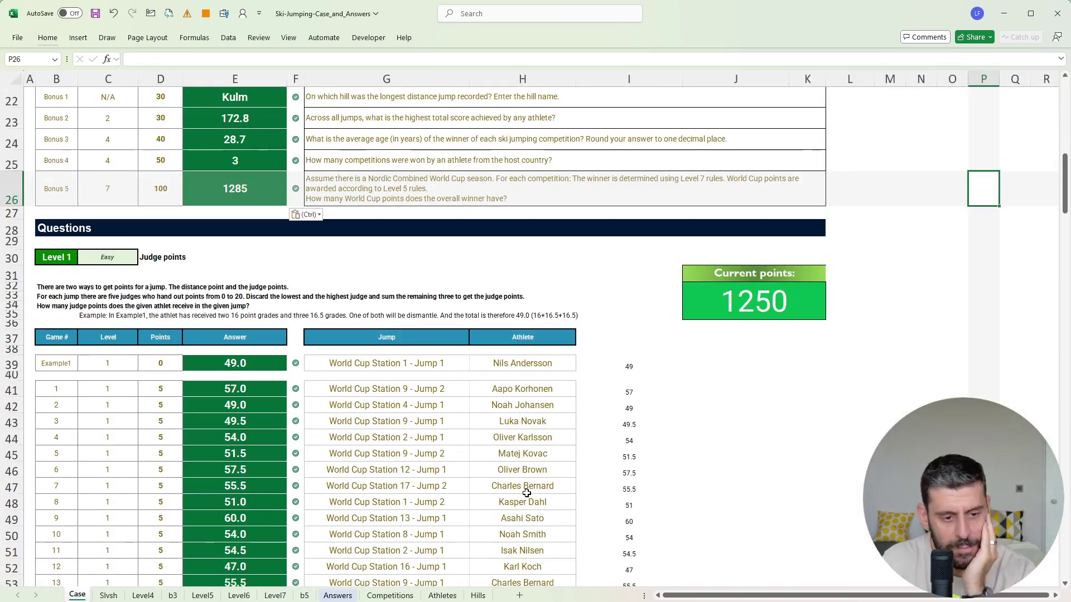
{"action": "scroll", "coordinate": [526, 493], "scroll_direction": "down", "scroll_amount": 20}
{"action": "scroll", "coordinate": [527, 493], "scroll_direction": "down", "scroll_amount": 20}
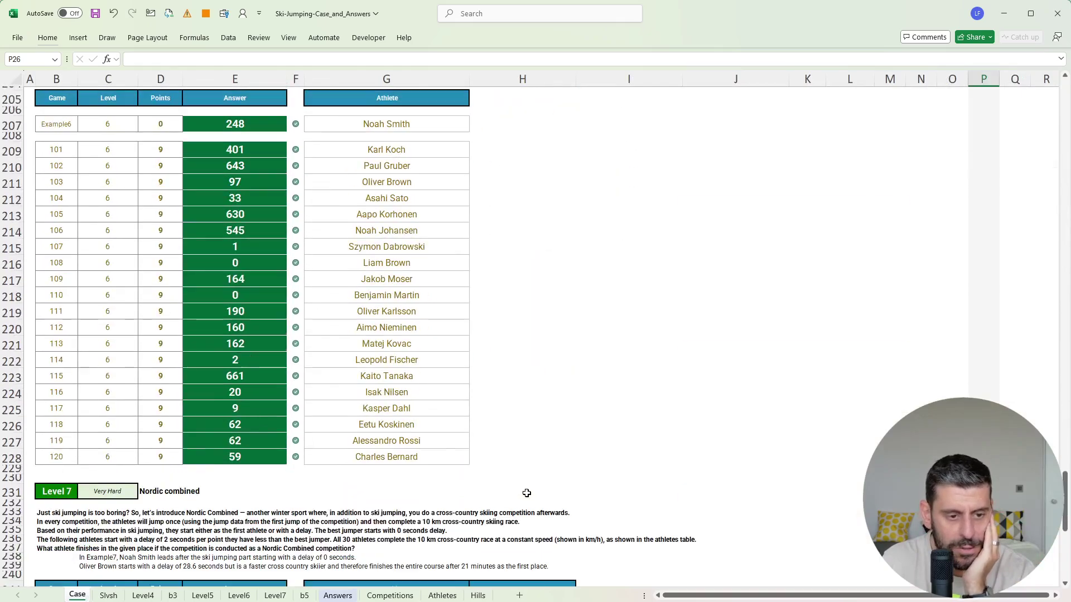
{"action": "scroll", "coordinate": [526, 493], "scroll_direction": "up", "scroll_amount": 2}
{"action": "scroll", "coordinate": [526, 493], "scroll_direction": "down", "scroll_amount": 15}
{"action": "scroll", "coordinate": [527, 493], "scroll_direction": "up", "scroll_amount": 20}
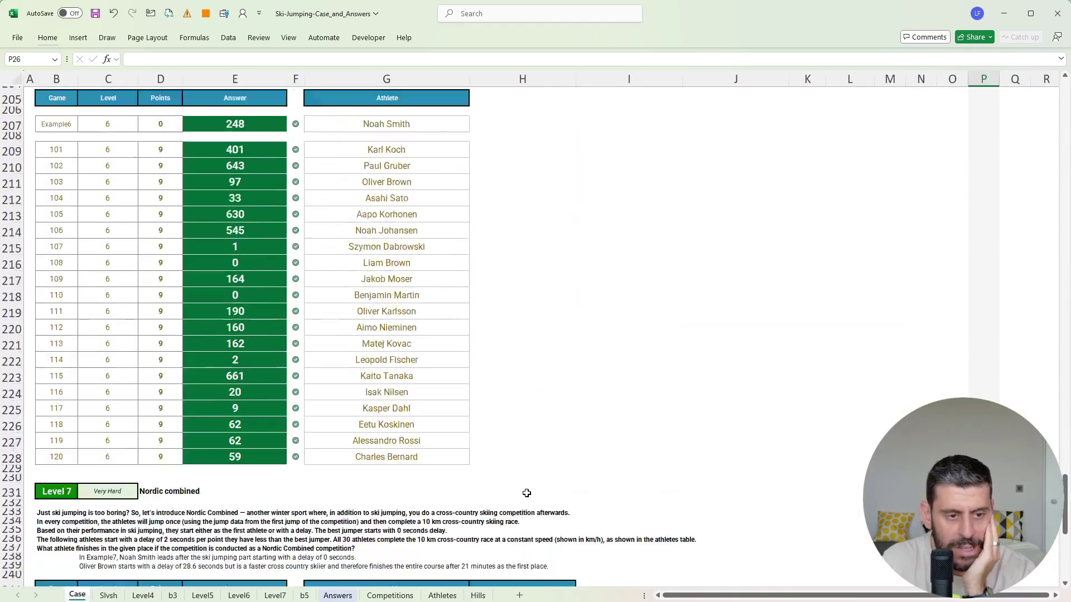
{"action": "scroll", "coordinate": [526, 493], "scroll_direction": "up", "scroll_amount": 20}
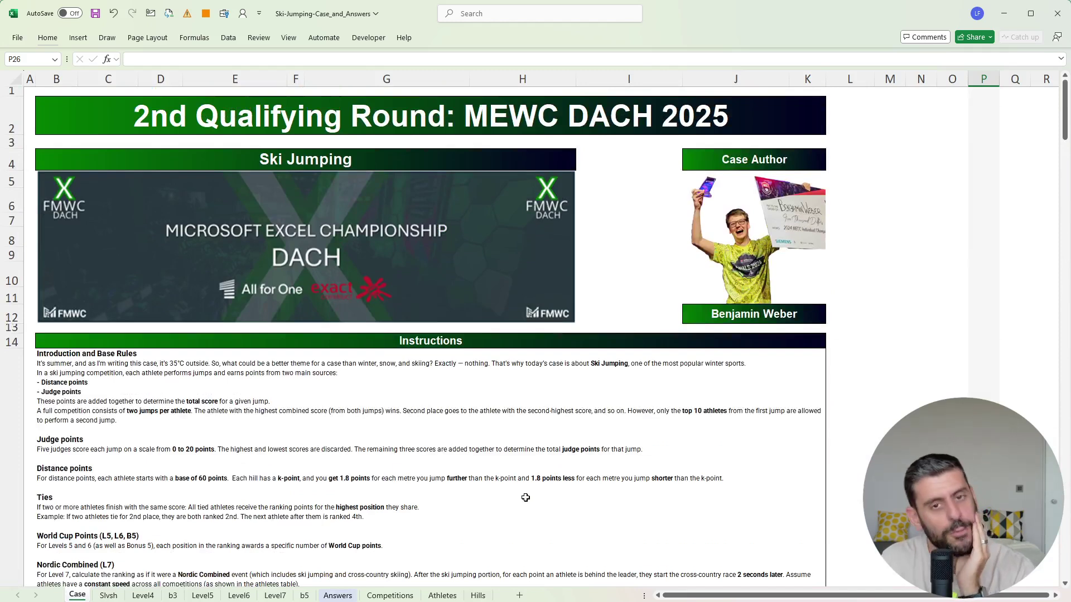
{"action": "left_click", "coordinate": [933, 321]}
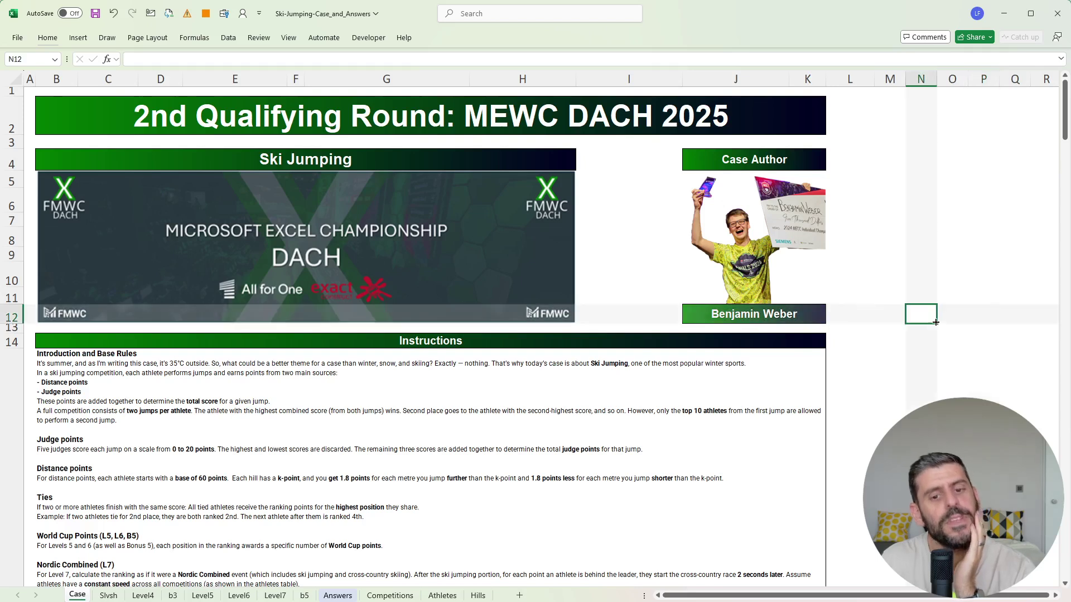
{"action": "left_click", "coordinate": [913, 249]}
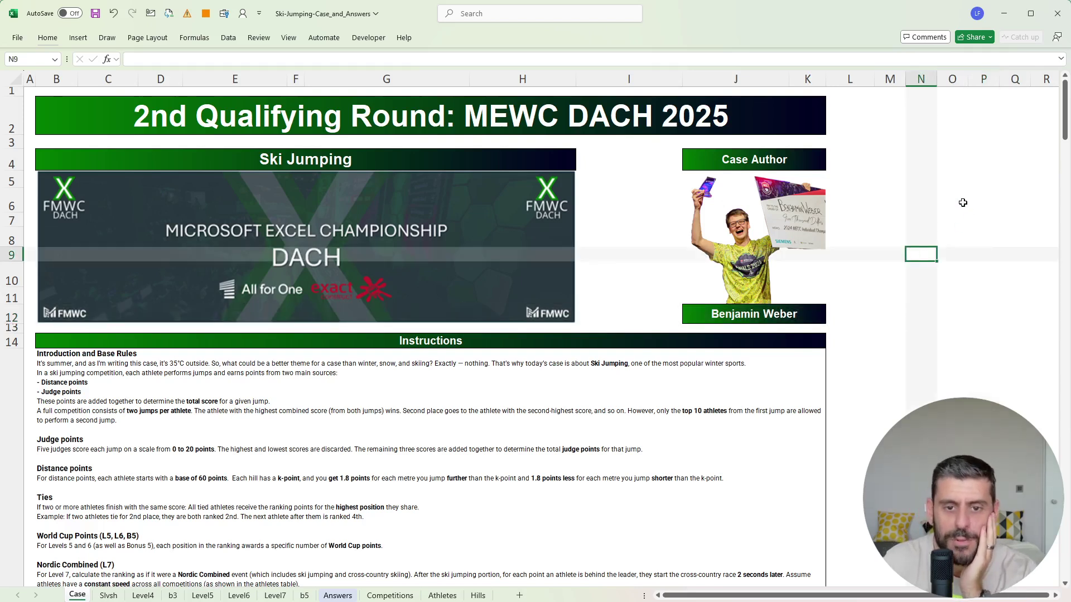